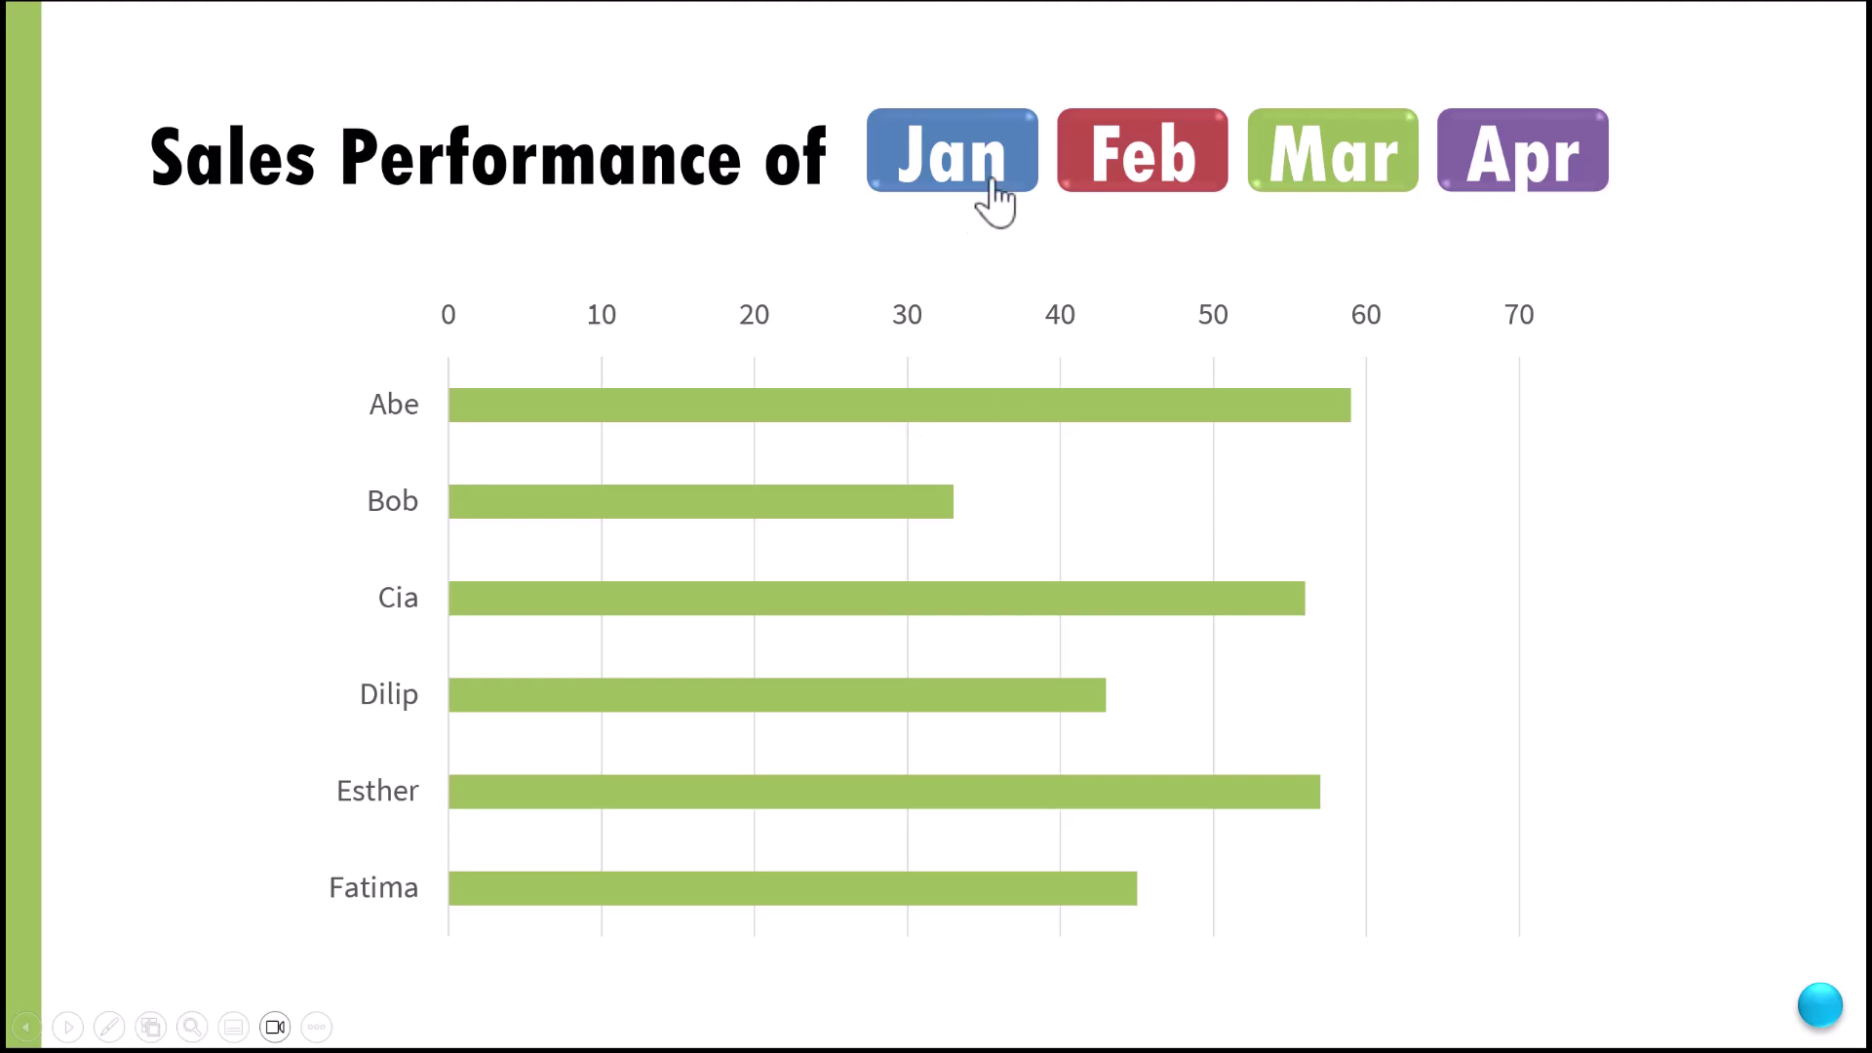
Step: End the slideshow demo and open the starting deck with the Jan–Apr team sales bar chart
{"action": "left_click", "coordinate": [1002, 185]}
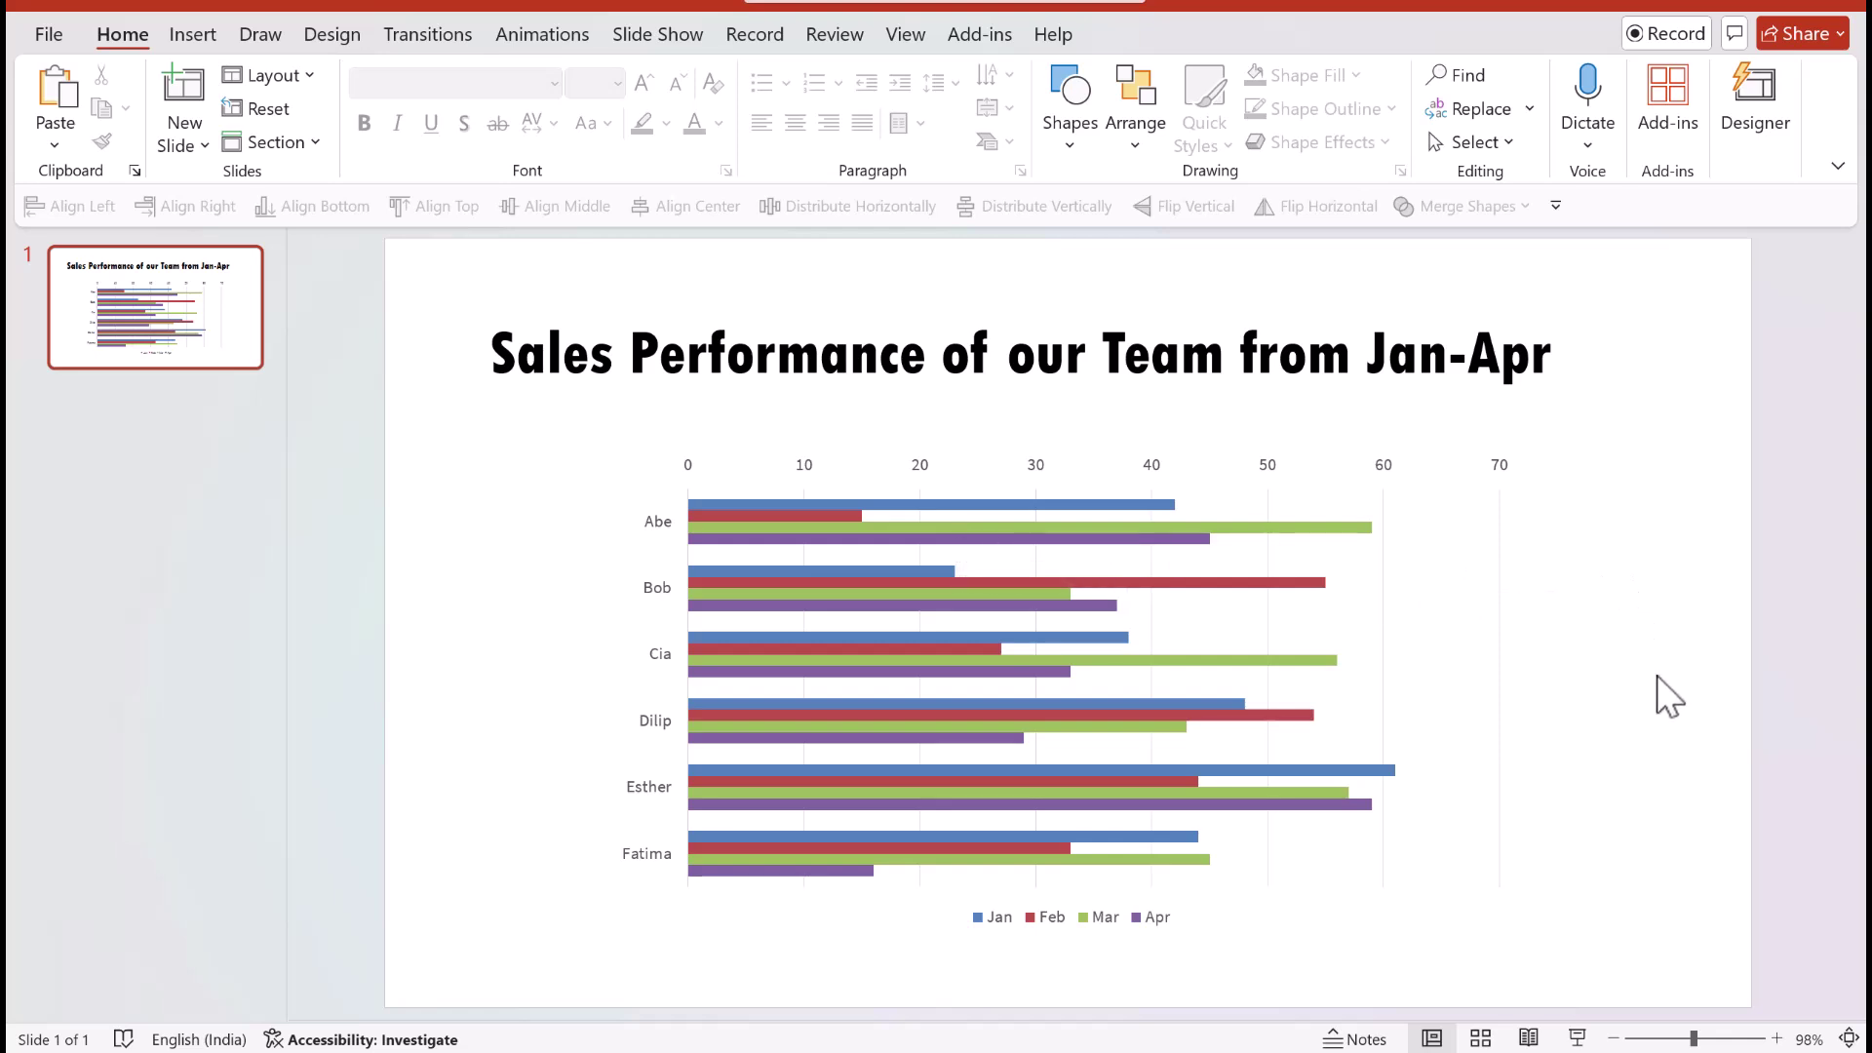
Step: Duplicate the first slide and limit the copy's chart data range to the Jan column
{"action": "right_click", "coordinate": [242, 340]}
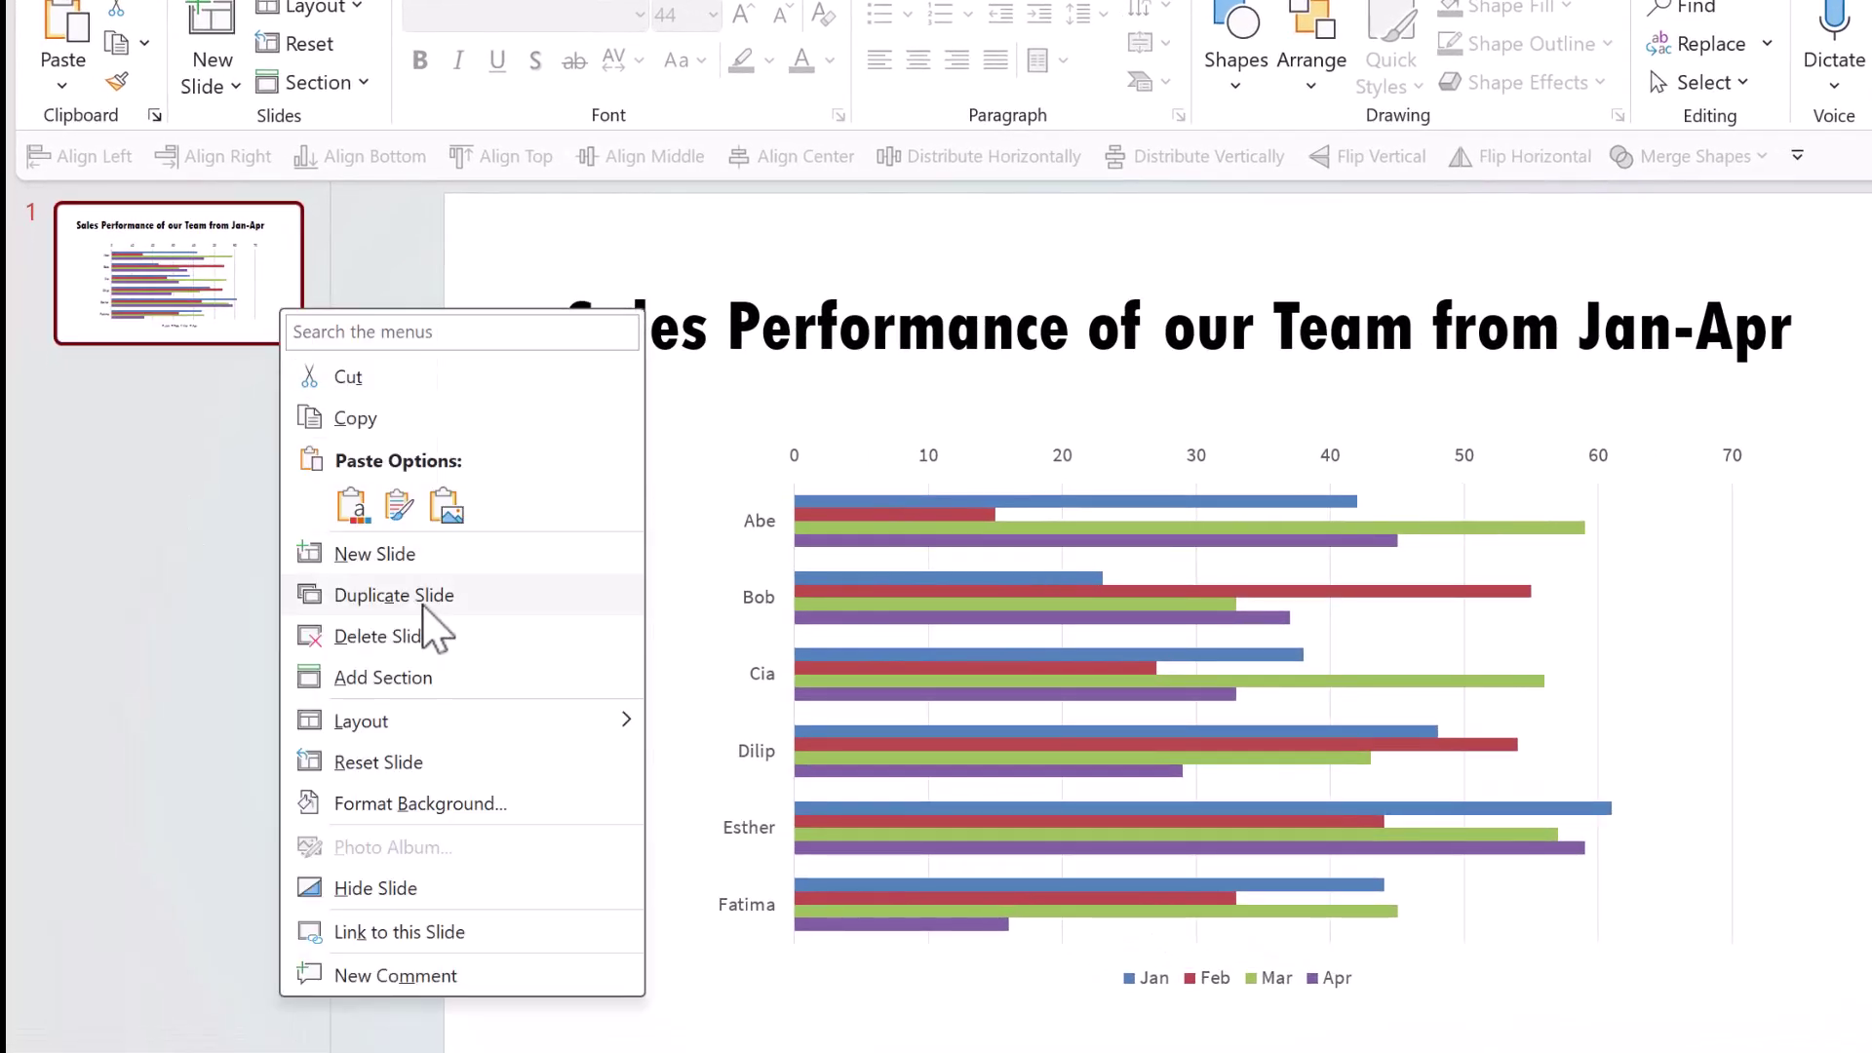
{"action": "left_click", "coordinate": [394, 595]}
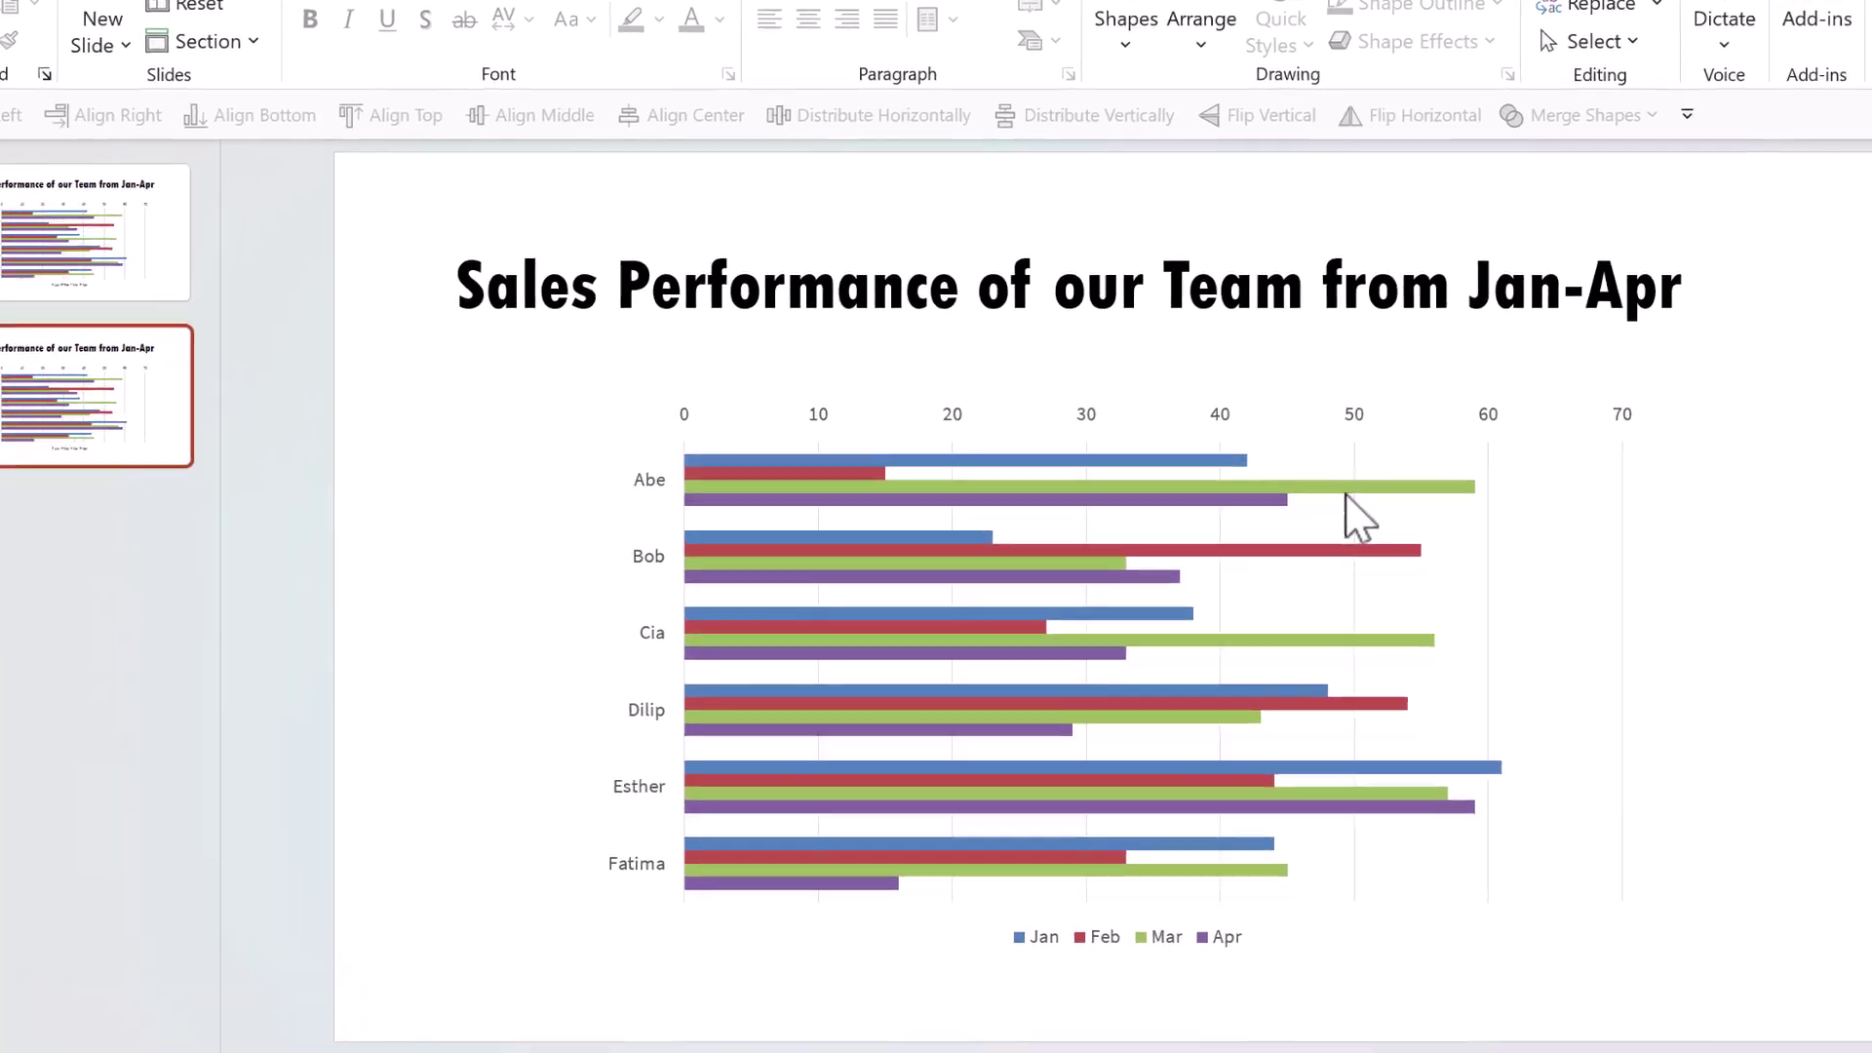
{"action": "right_click", "coordinate": [1346, 493]}
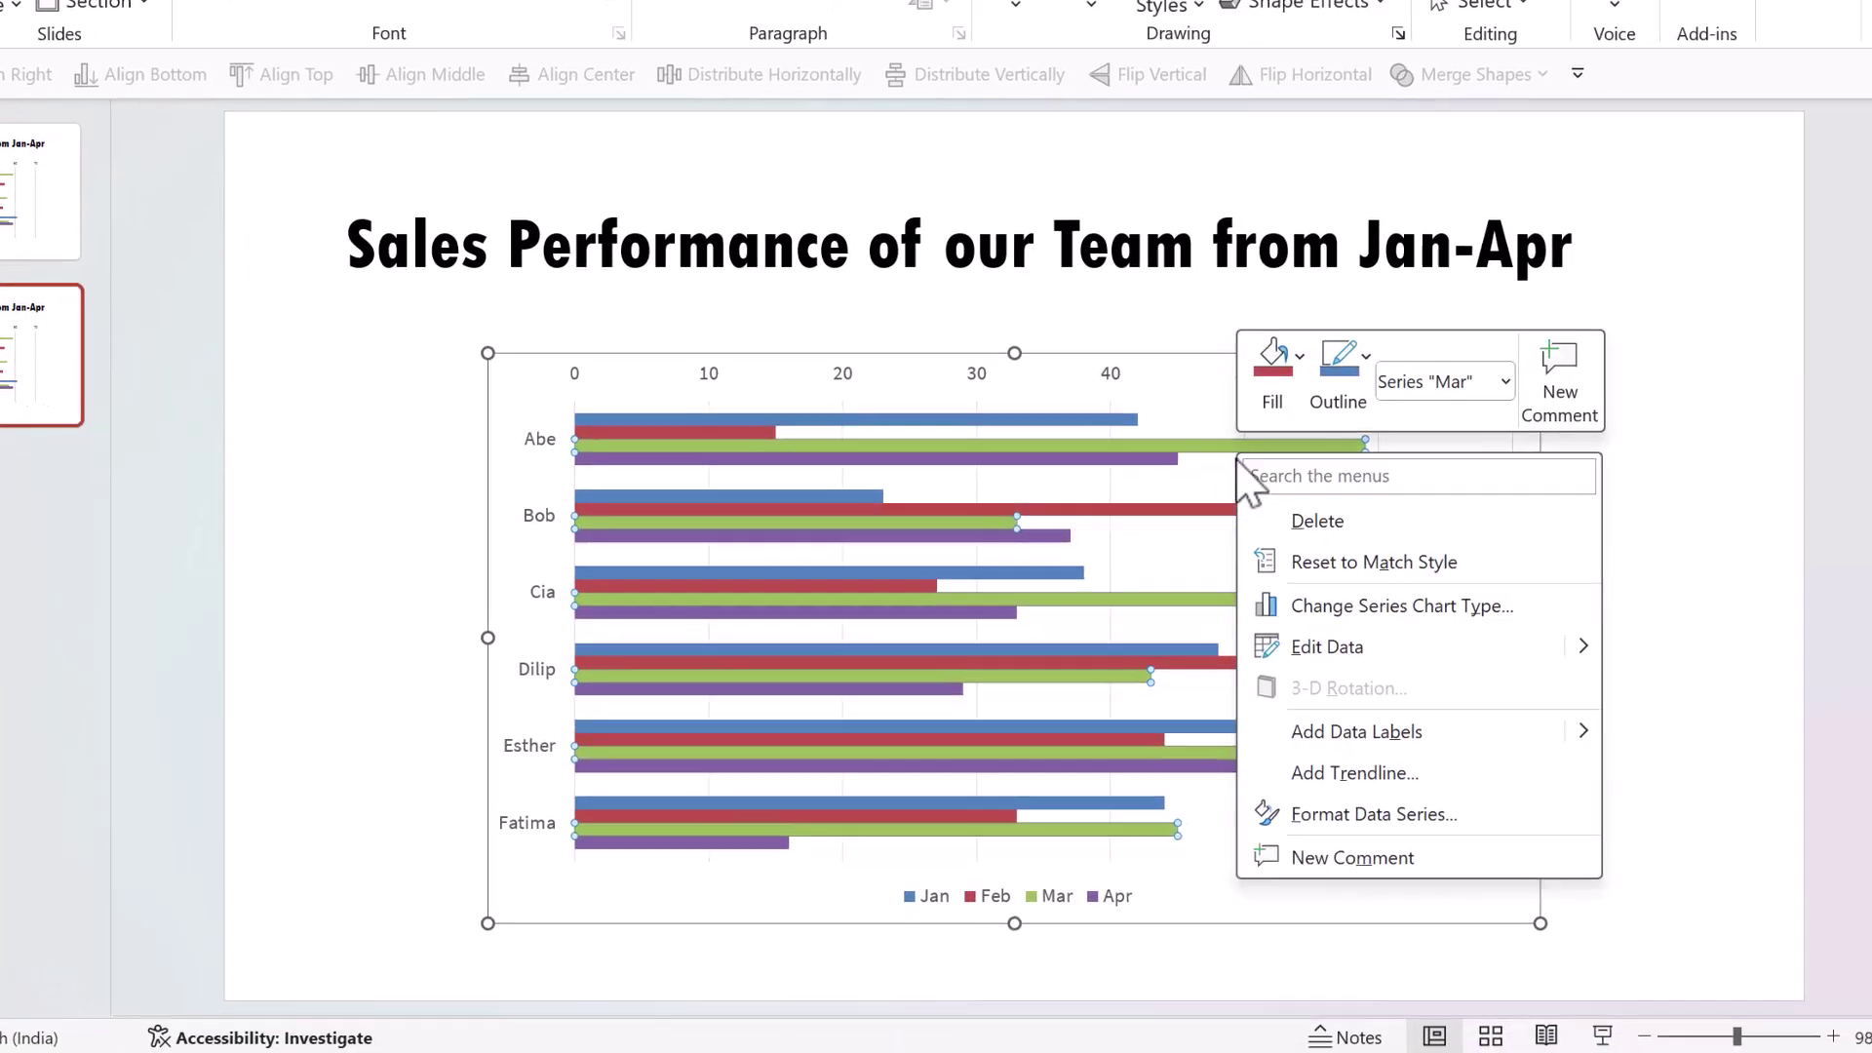
{"action": "left_click", "coordinate": [1559, 691]}
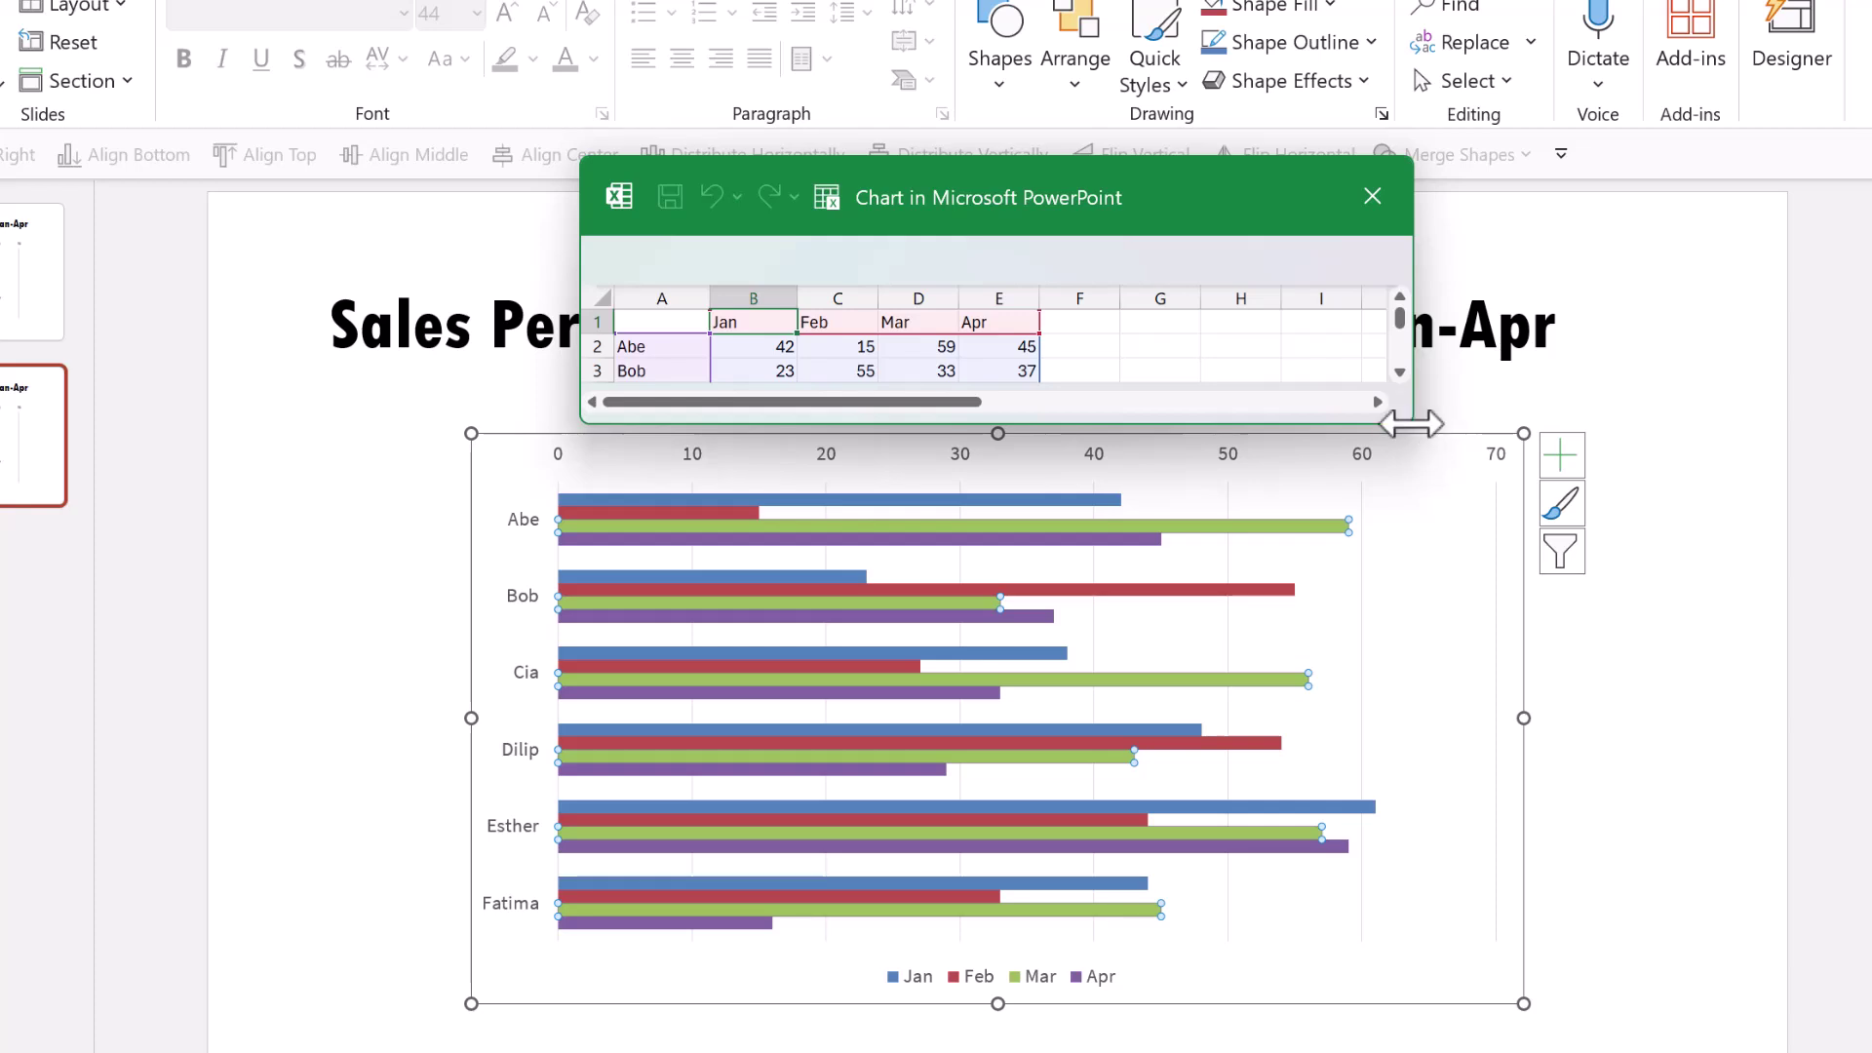
{"action": "left_click_drag", "start_coordinate": [1419, 421], "coordinate": [1178, 640]}
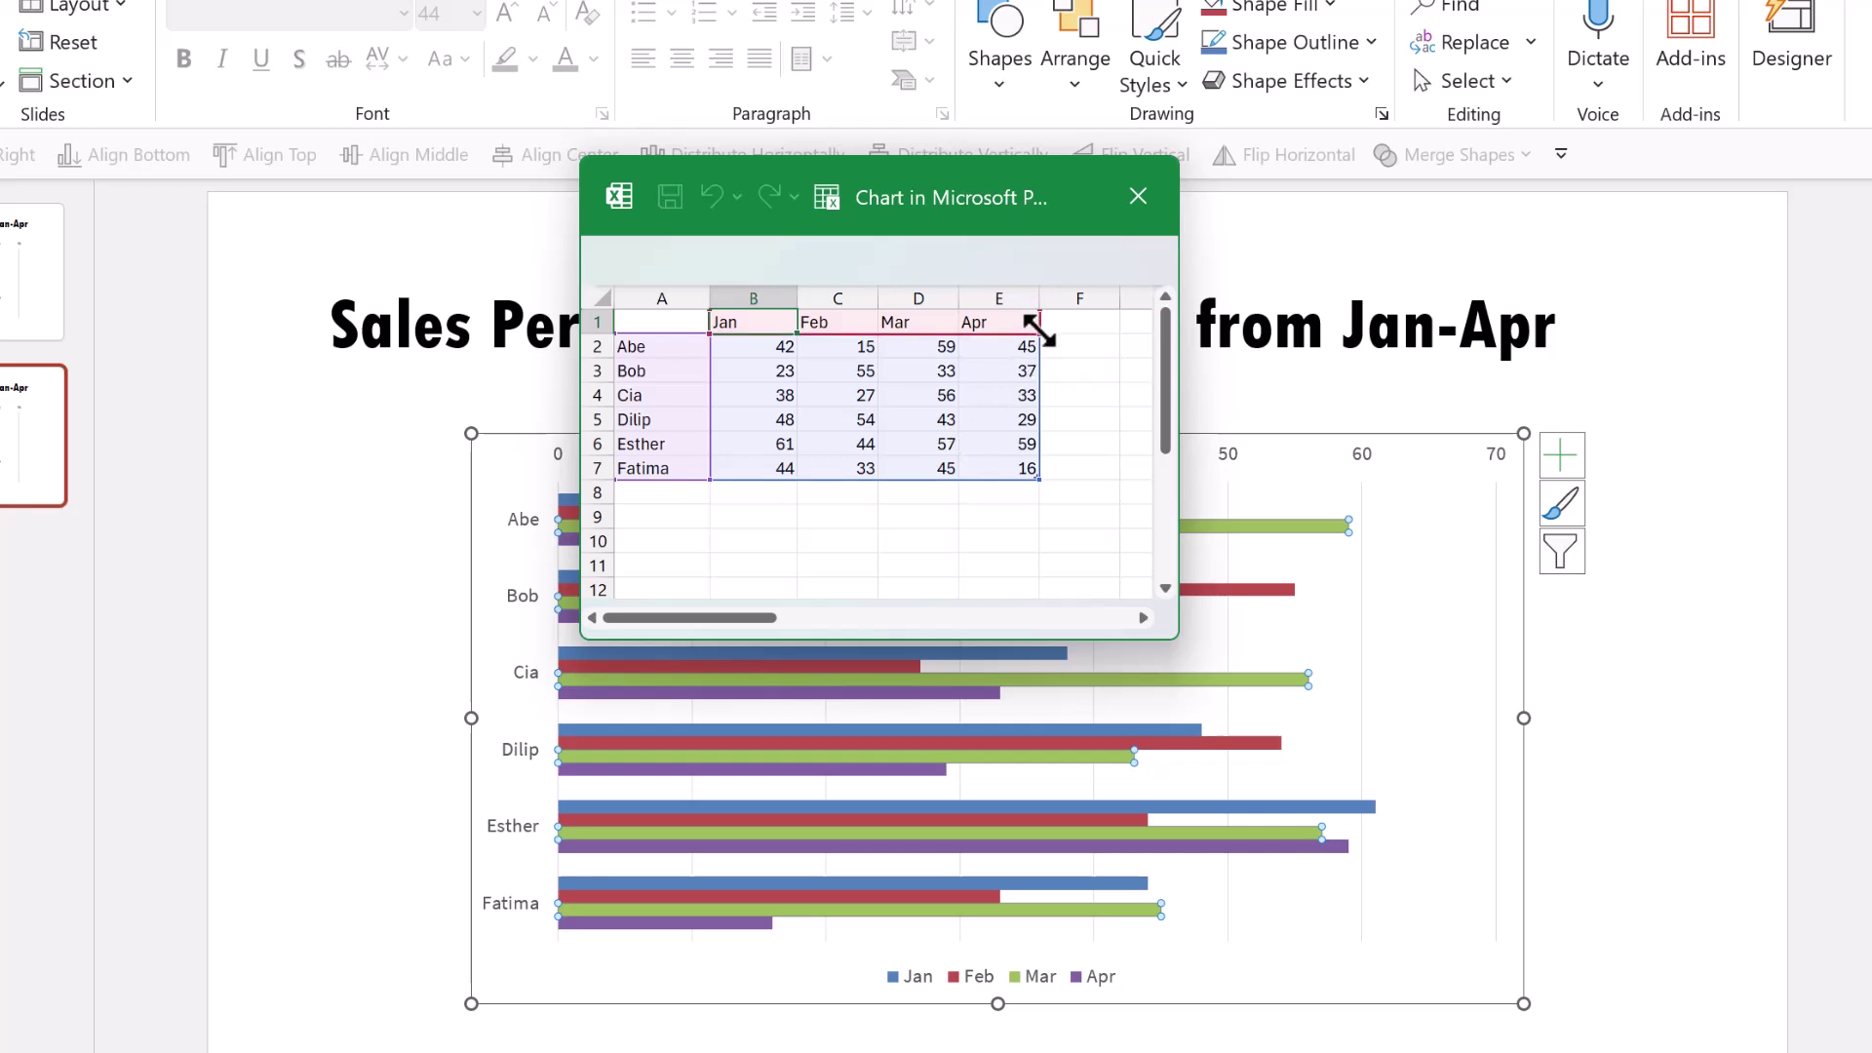
{"action": "left_click_drag", "start_coordinate": [1039, 334], "coordinate": [798, 344]}
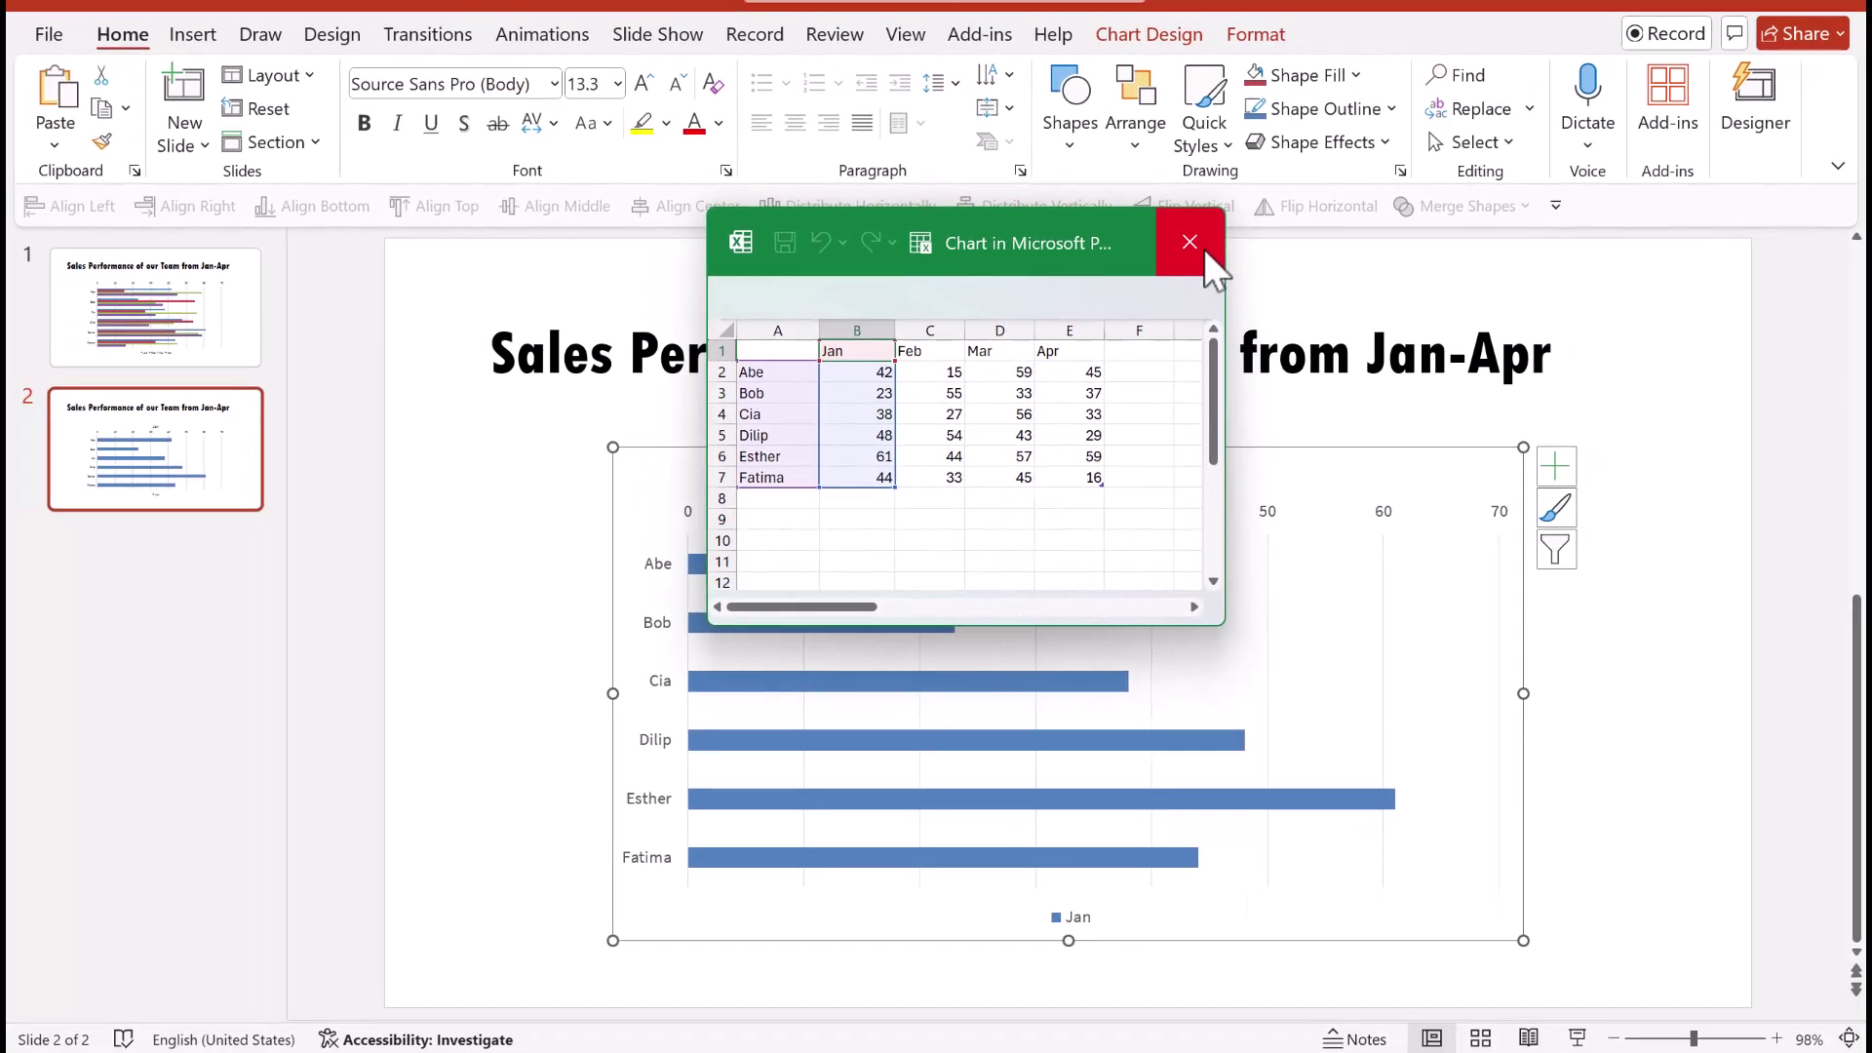
Step: Close the data sheet and delete the Jan chart's legend and title
{"action": "left_click", "coordinate": [1138, 196]}
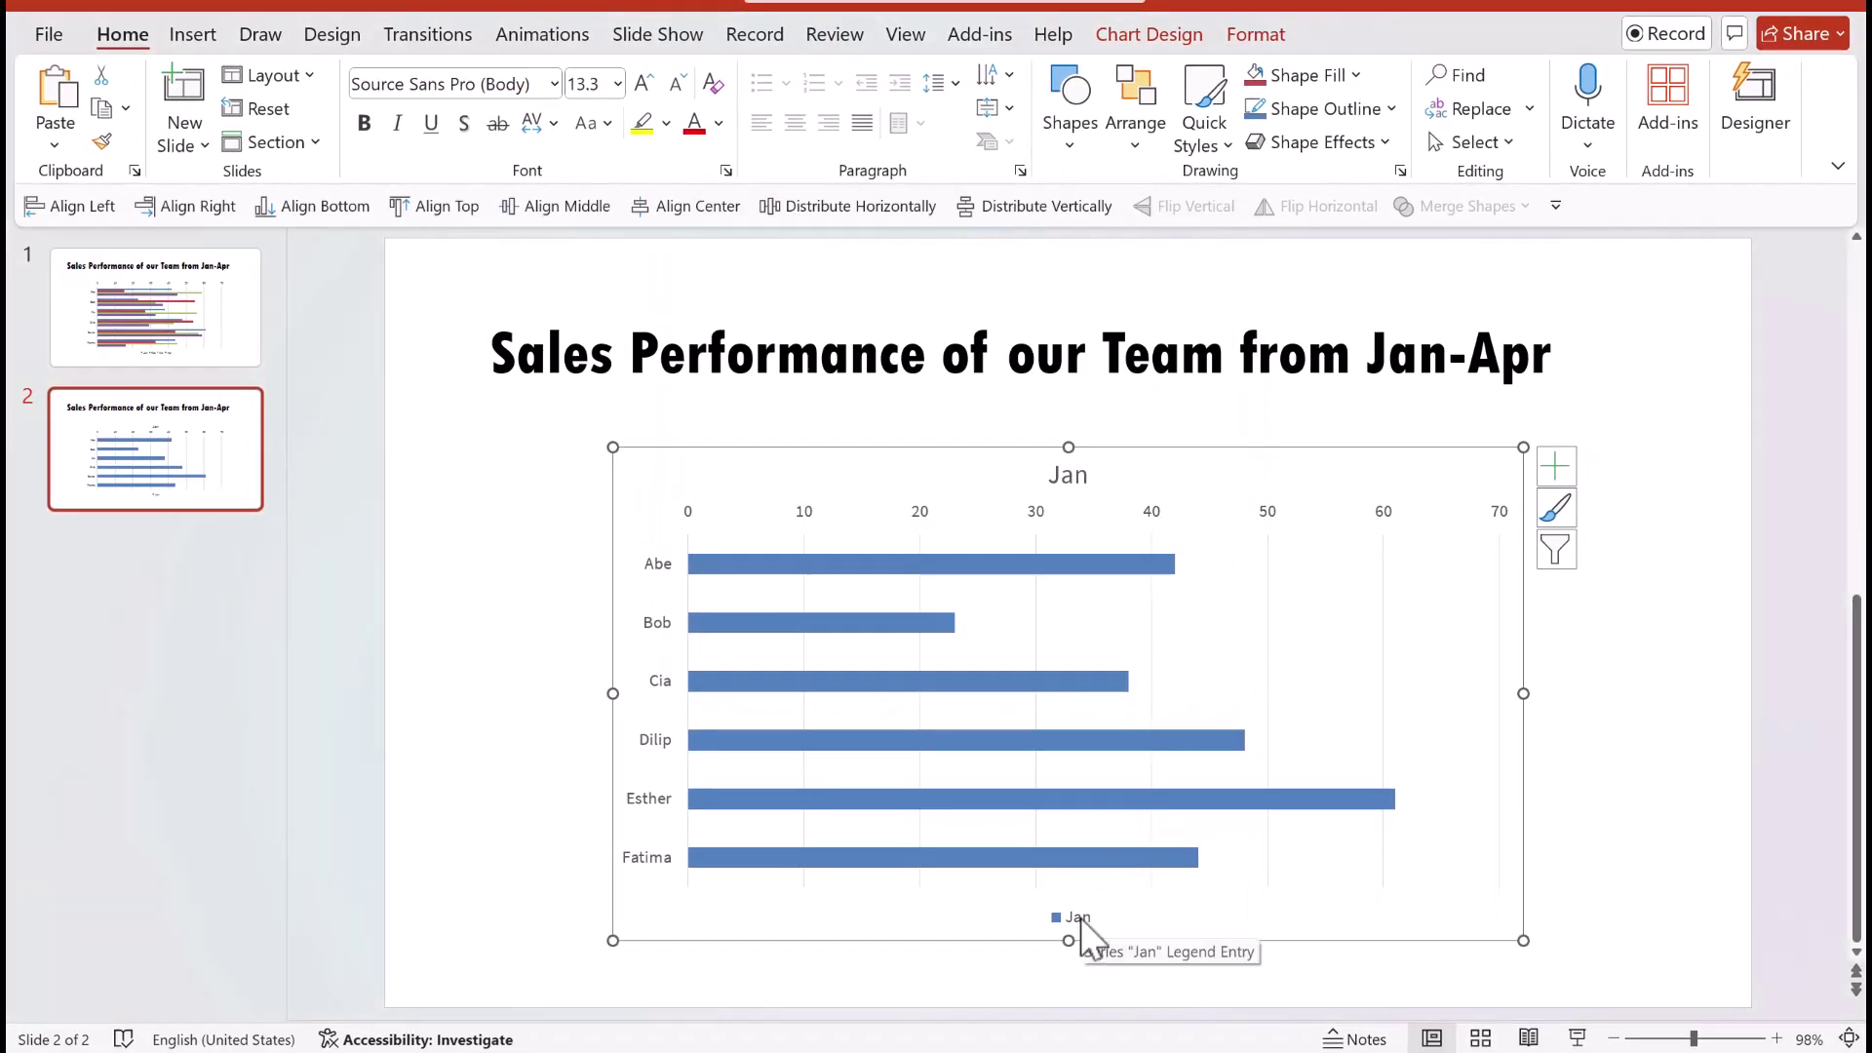
{"action": "left_click", "coordinate": [1086, 920]}
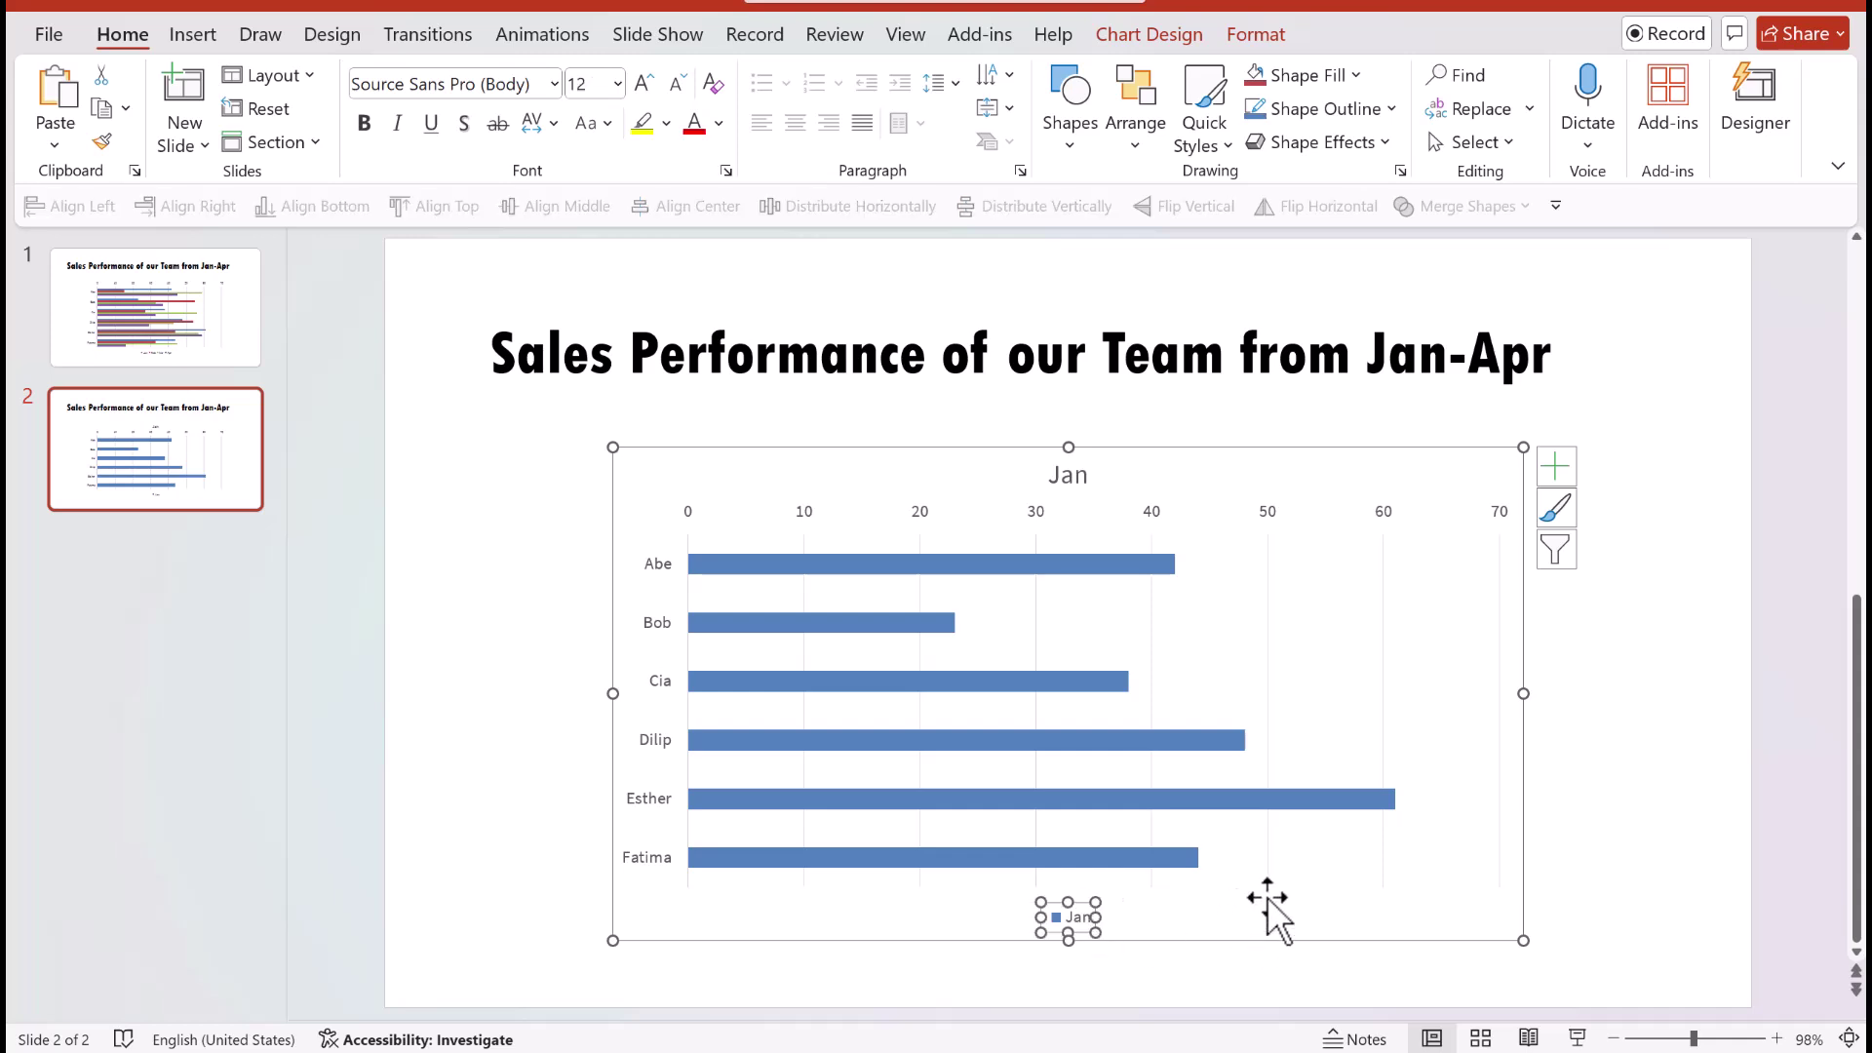
{"action": "key", "text": "Delete"}
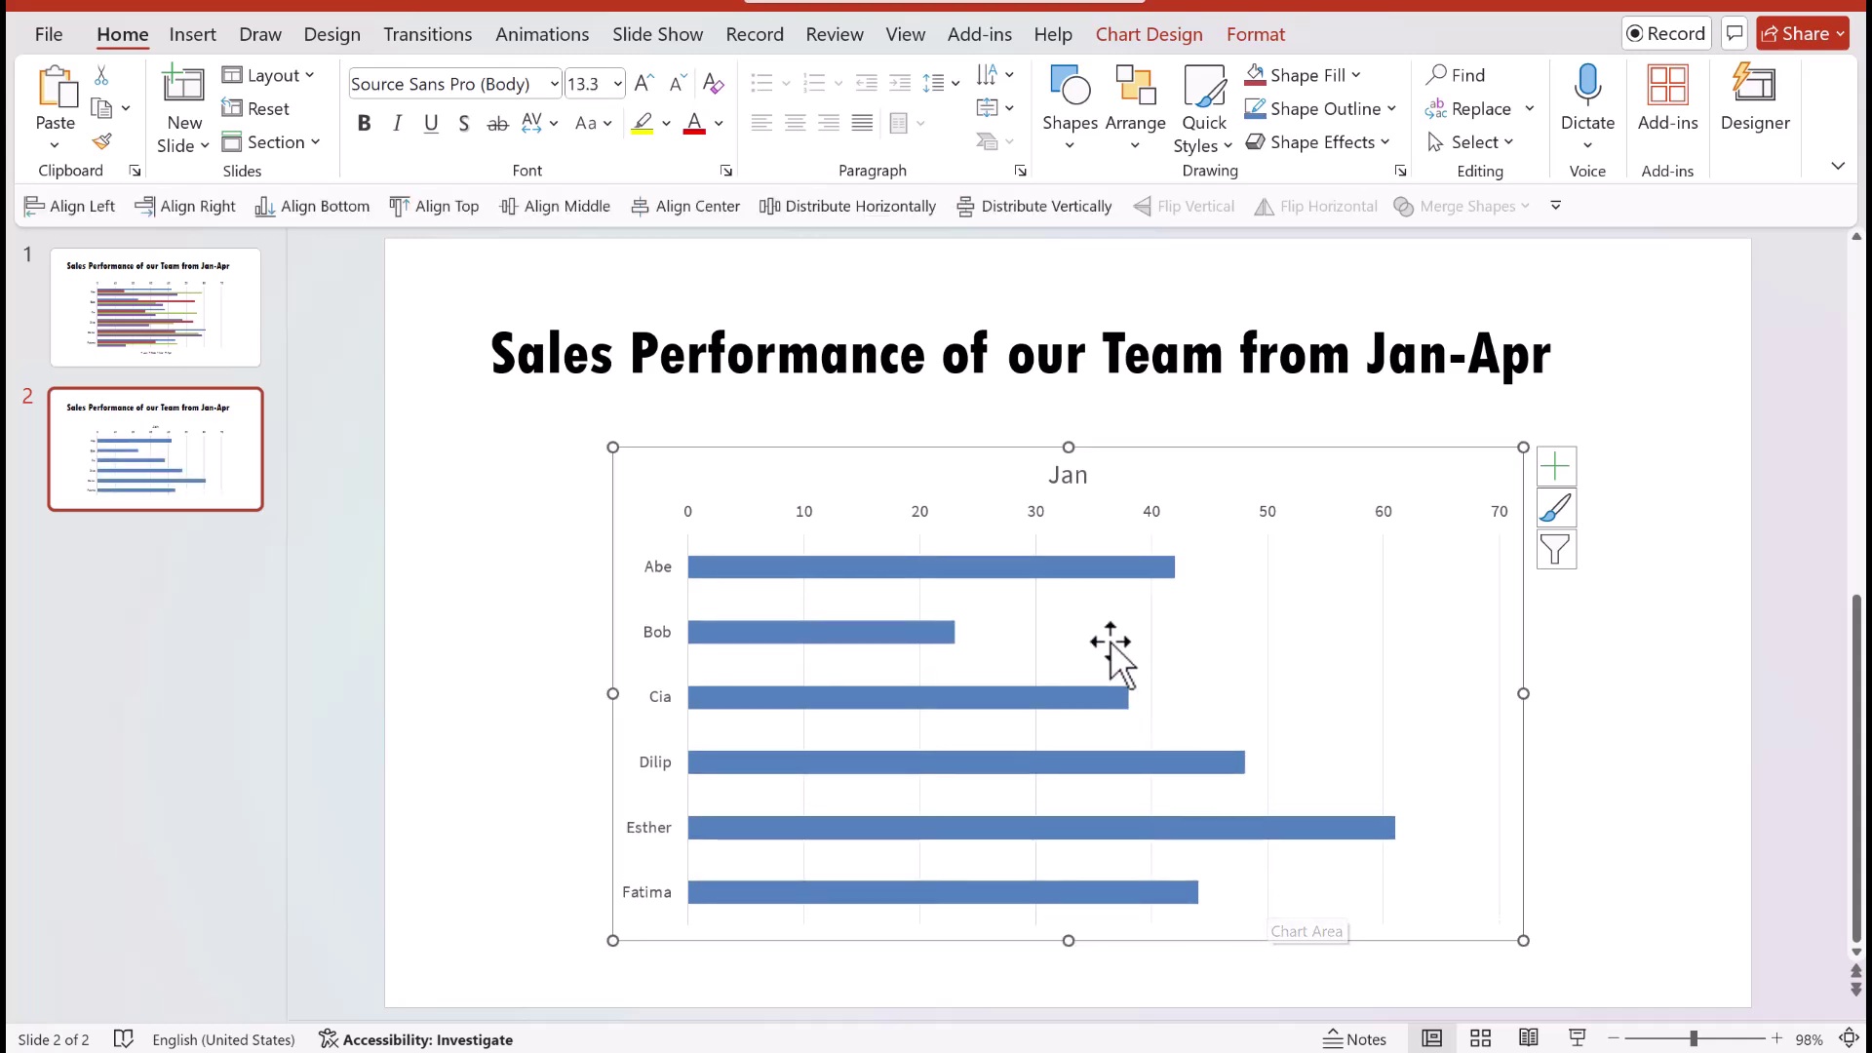
{"action": "left_click", "coordinate": [1083, 483]}
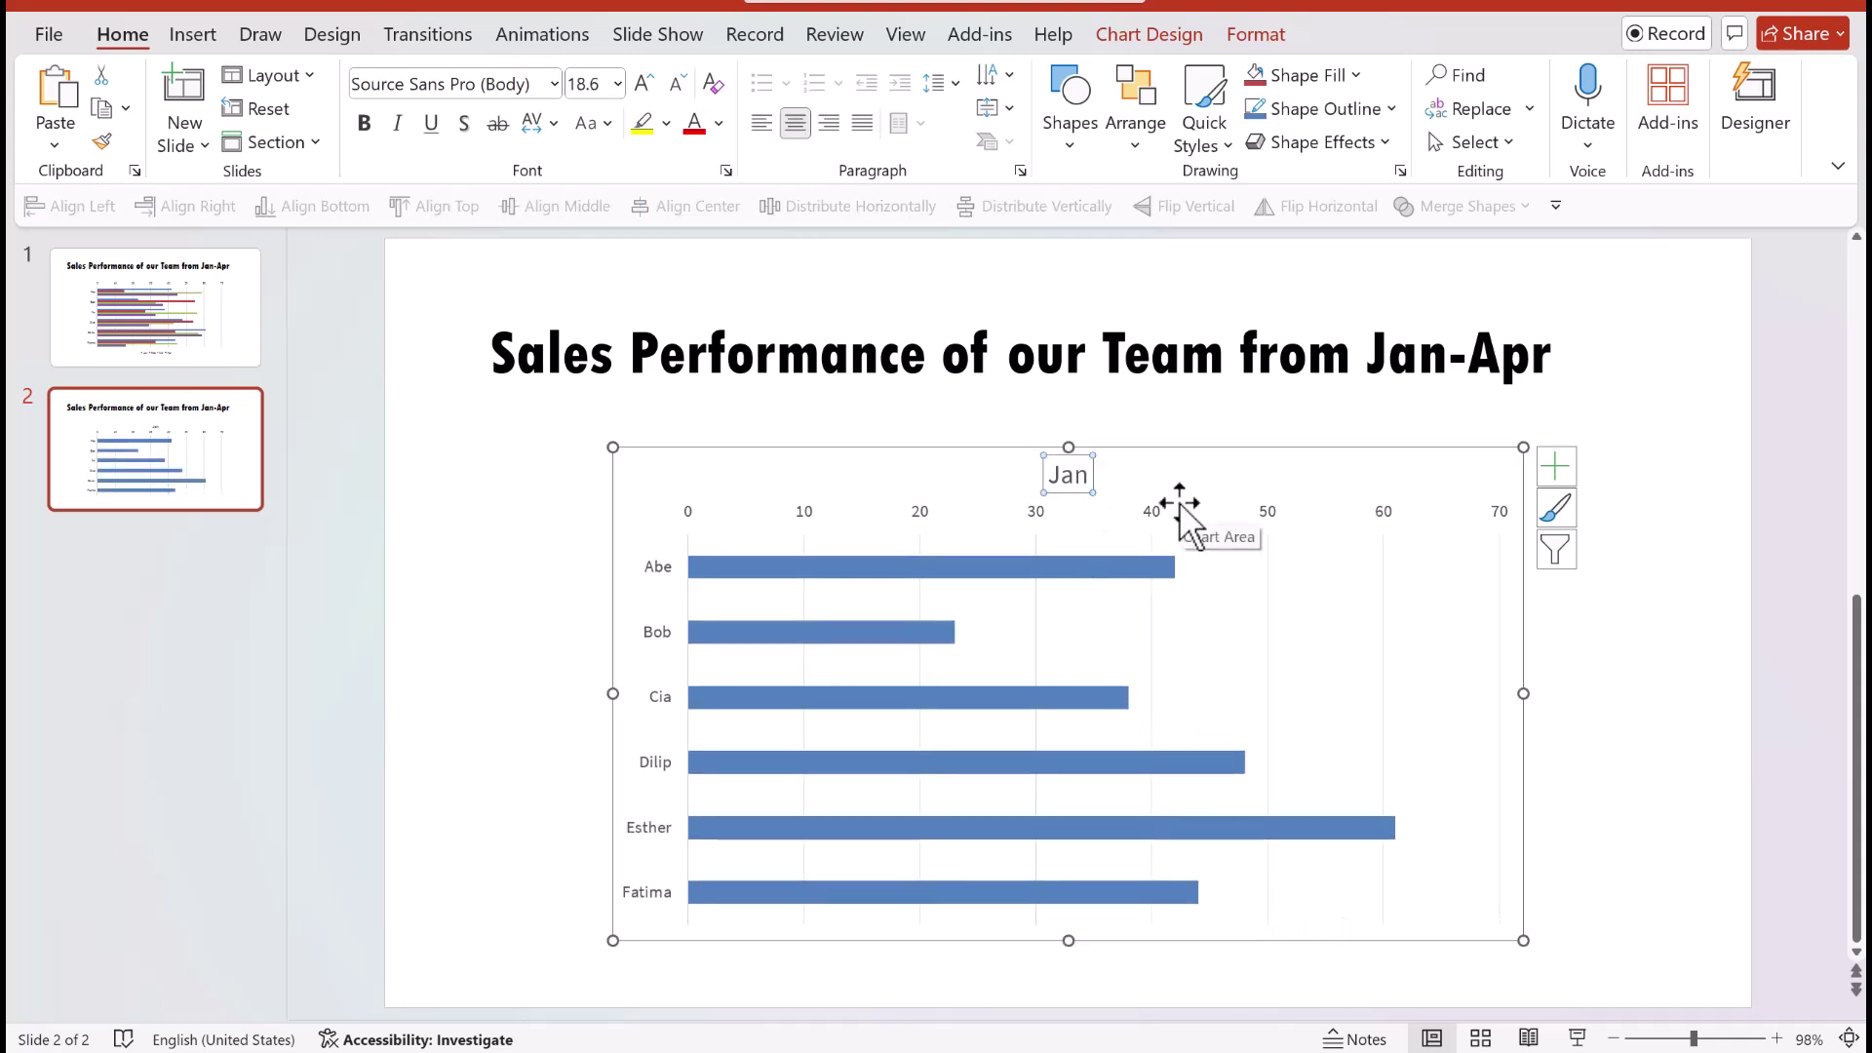
{"action": "key", "text": "Delete"}
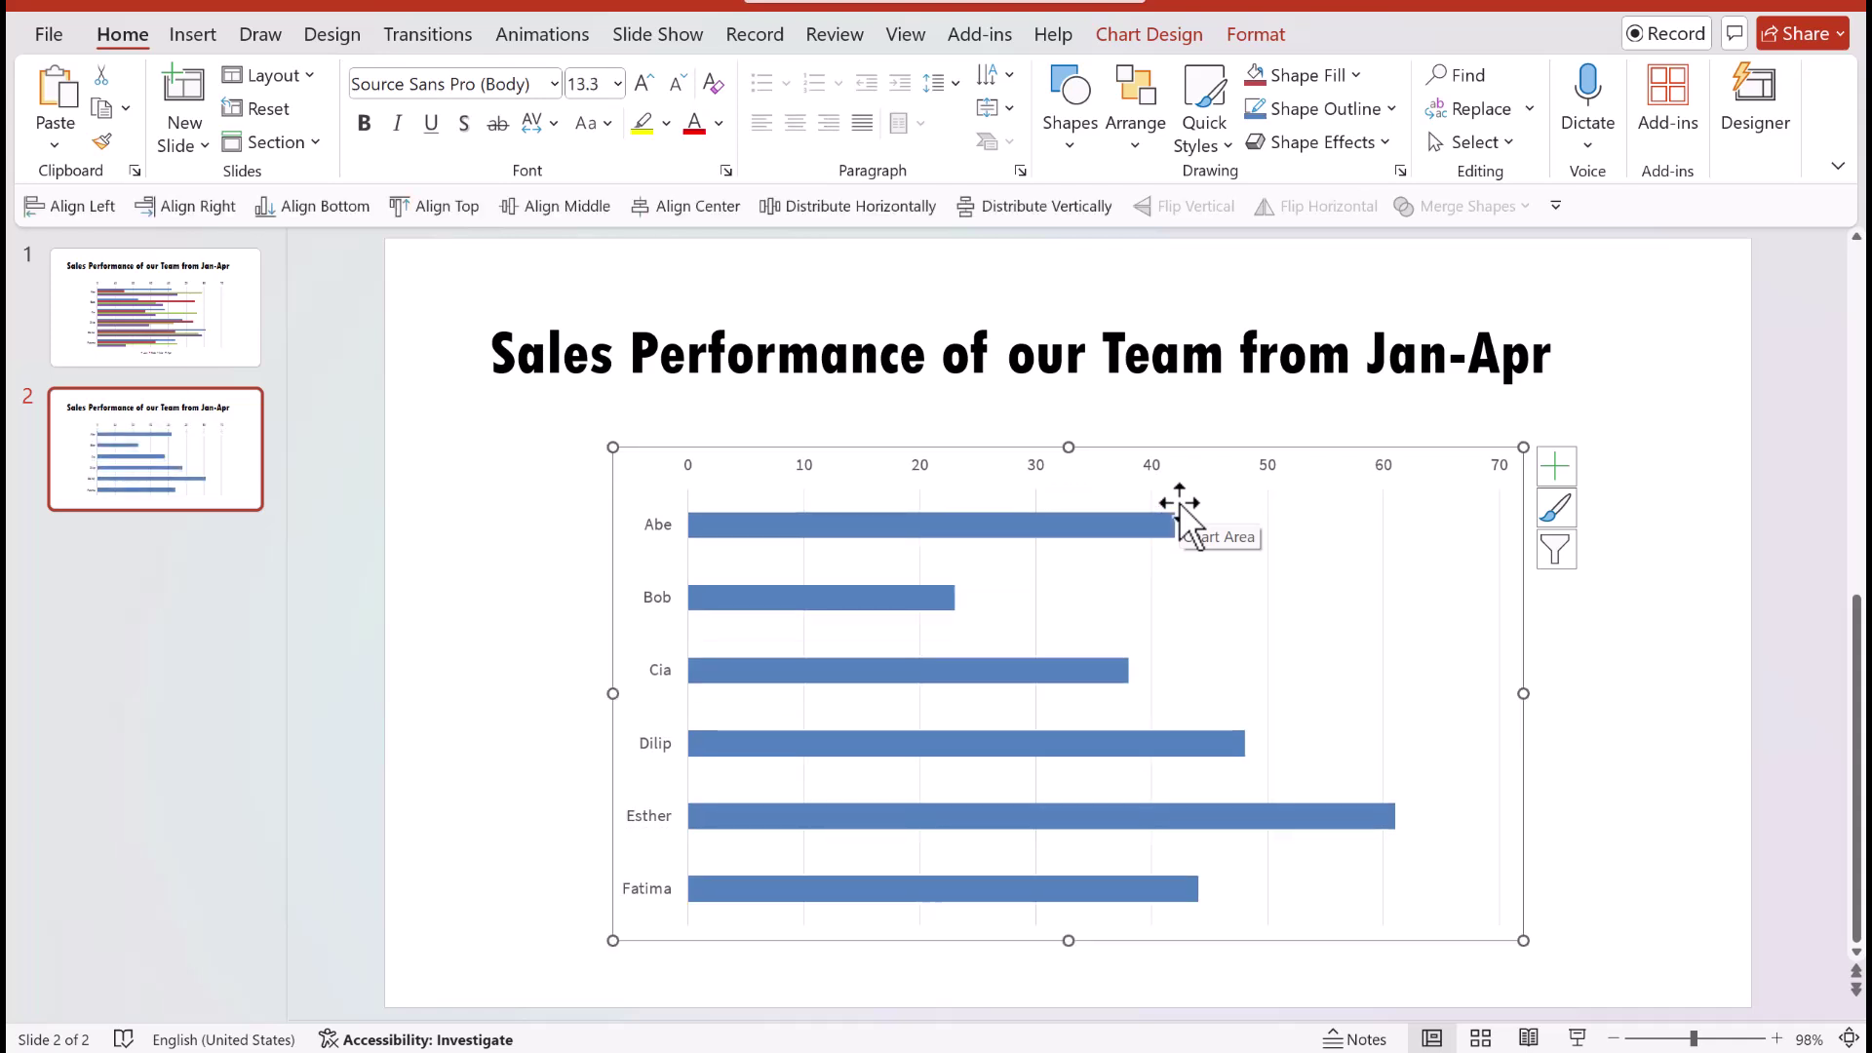
{"action": "key", "text": "Escape"}
Step: Compare slide 1's four-month chart with the Jan-only chart on slide 2
{"action": "mouse_move", "coordinate": [974, 531]}
{"action": "left_click", "coordinate": [217, 337]}
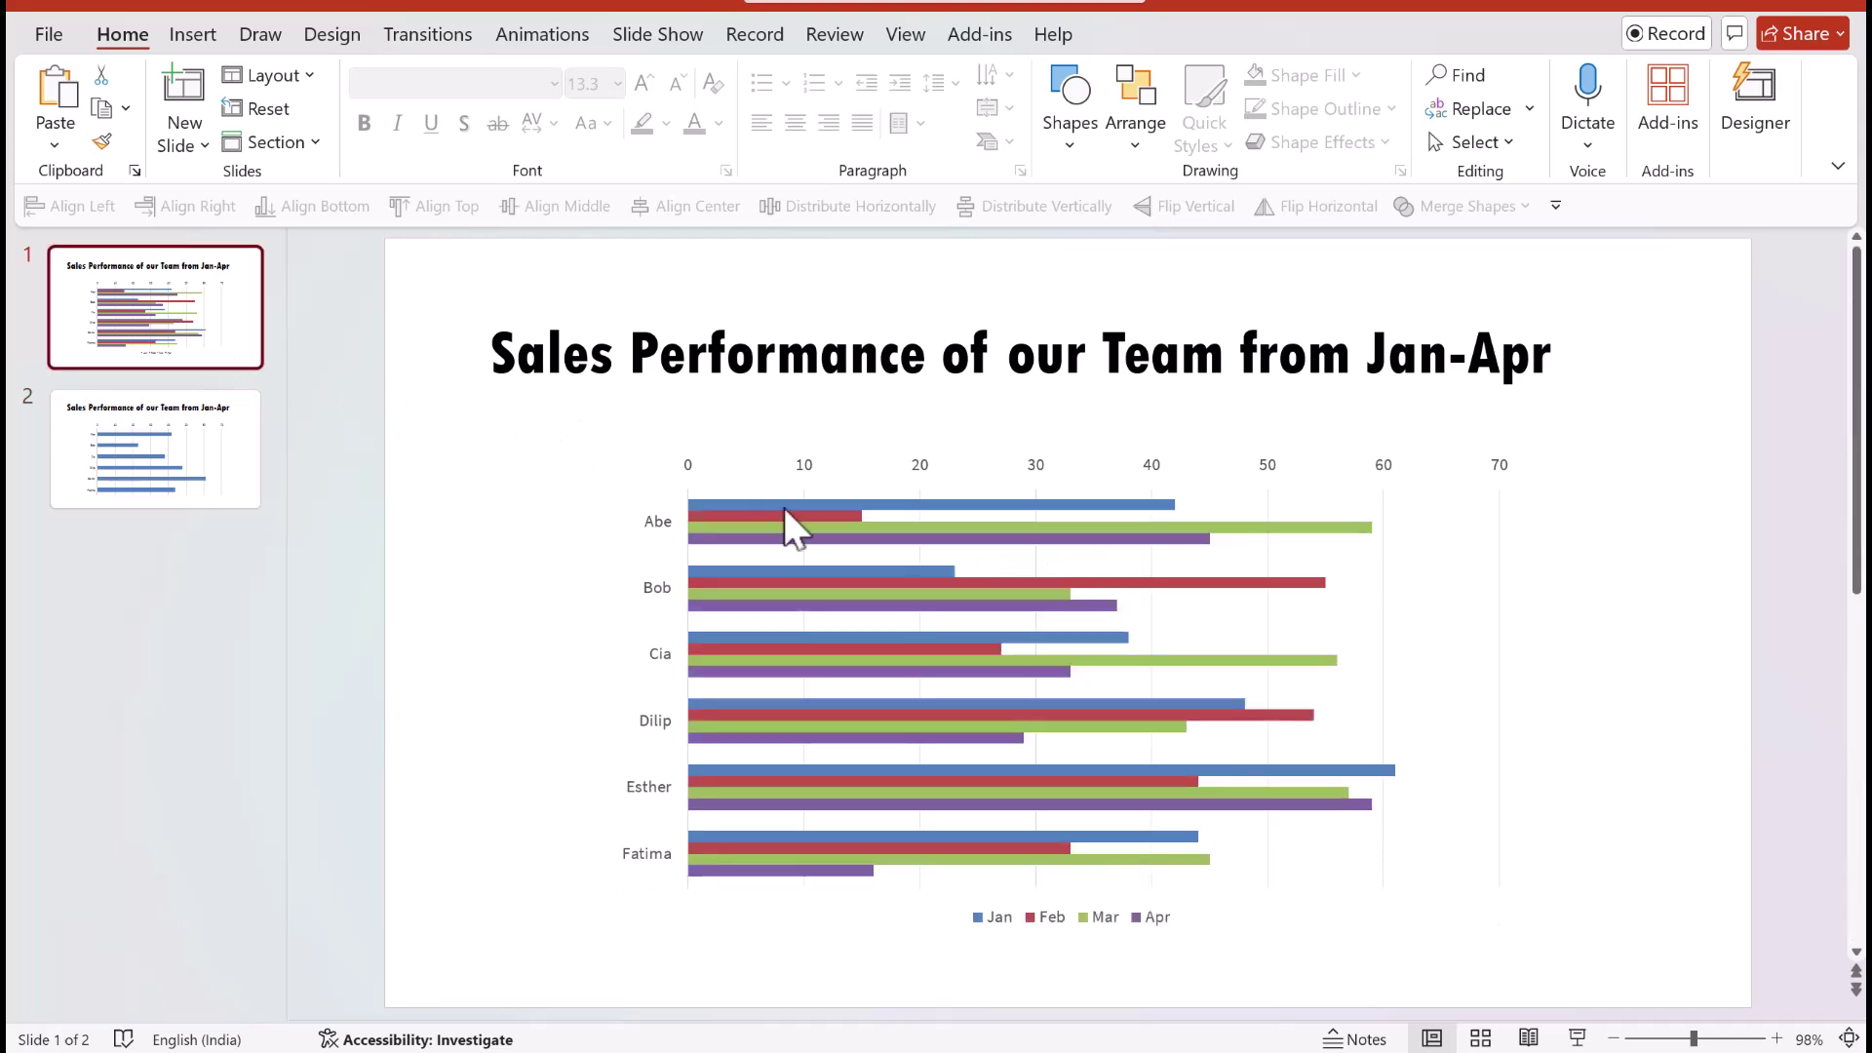
{"action": "left_click", "coordinate": [263, 488]}
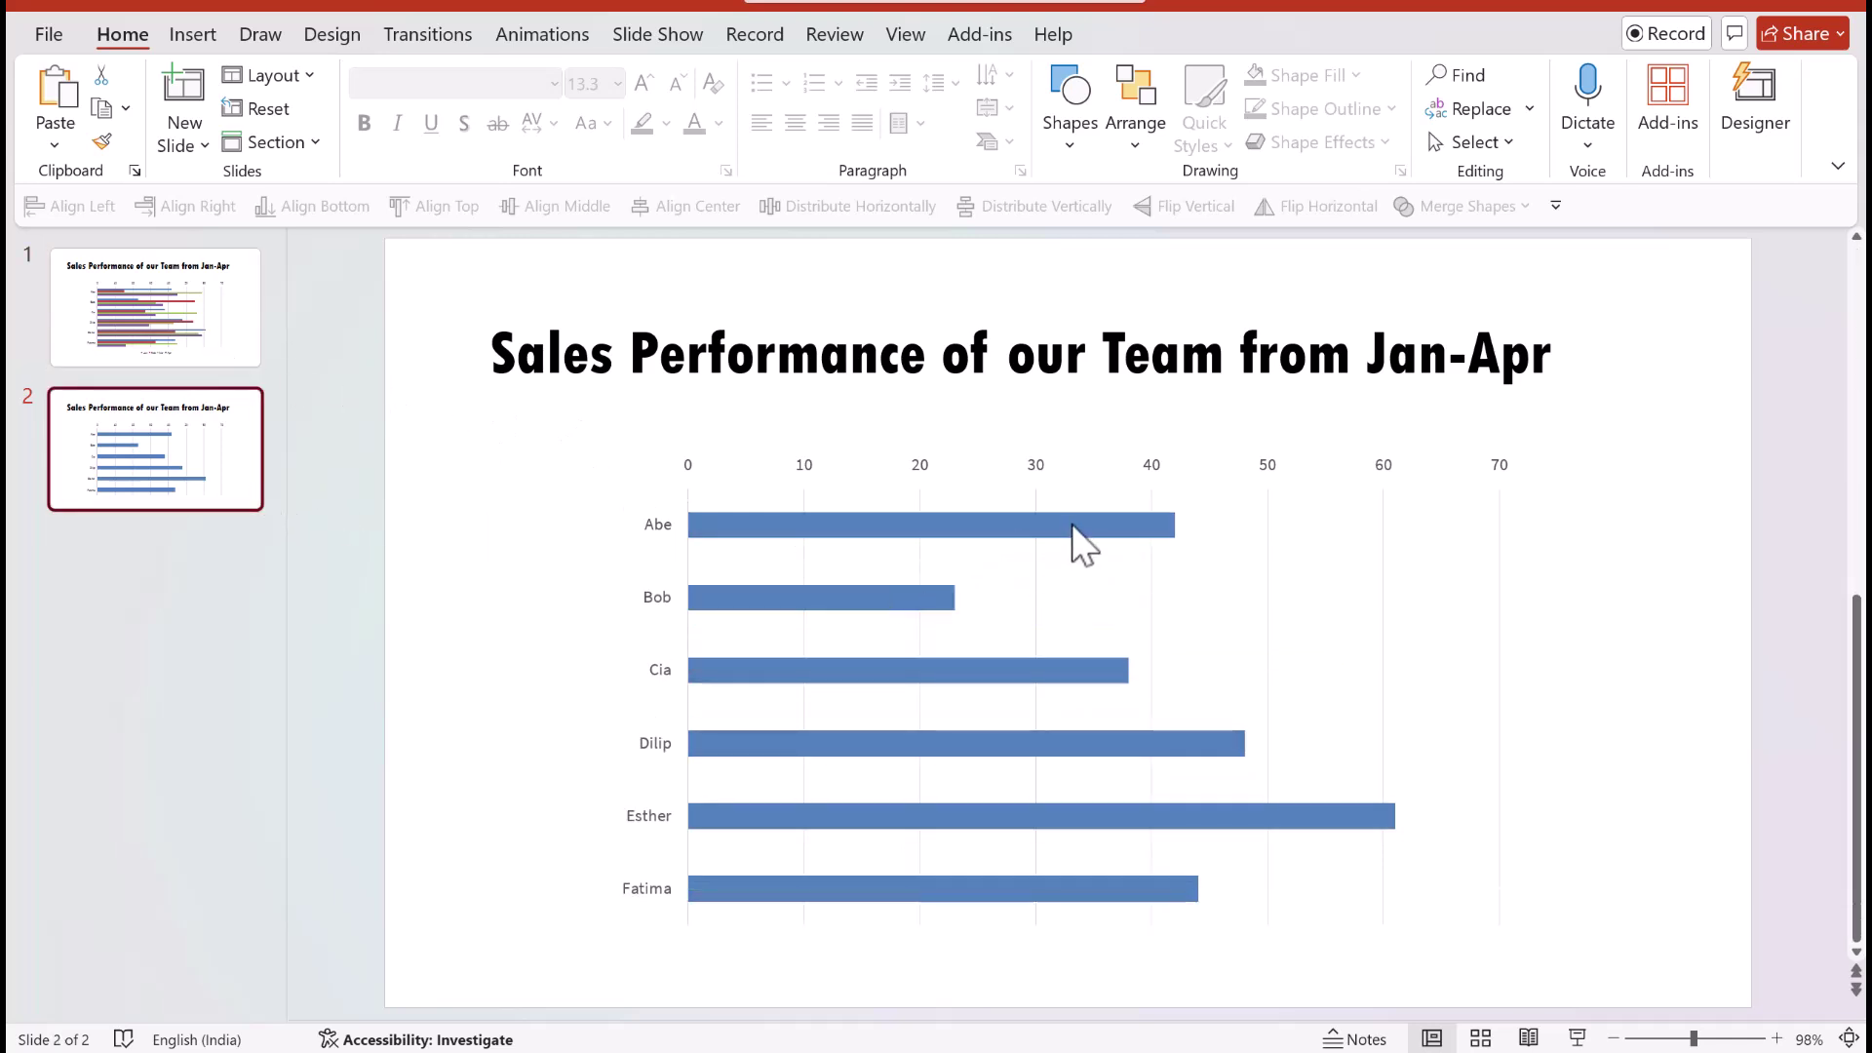
Step: Duplicate the Jan slide and switch the new slide 3's chart data to the Feb column
{"action": "right_click", "coordinate": [223, 500]}
{"action": "left_click", "coordinate": [322, 703]}
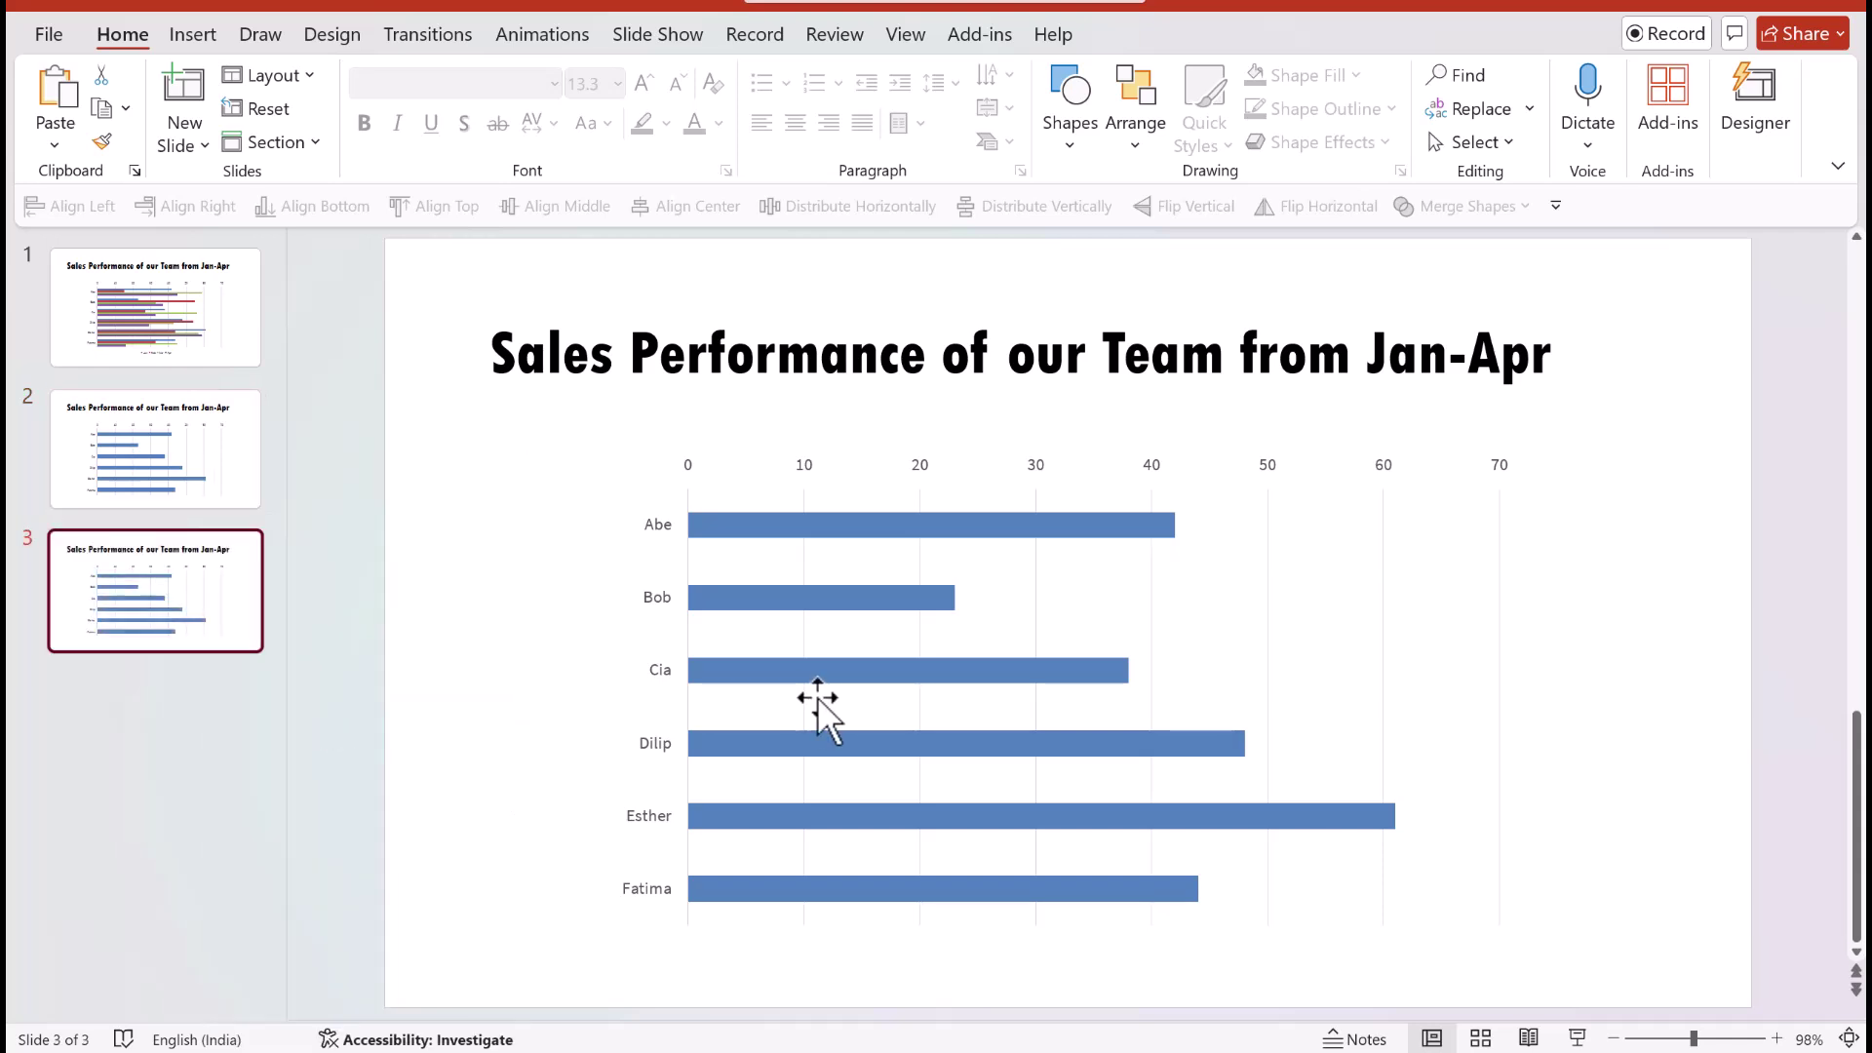
{"action": "right_click", "coordinate": [1029, 526]}
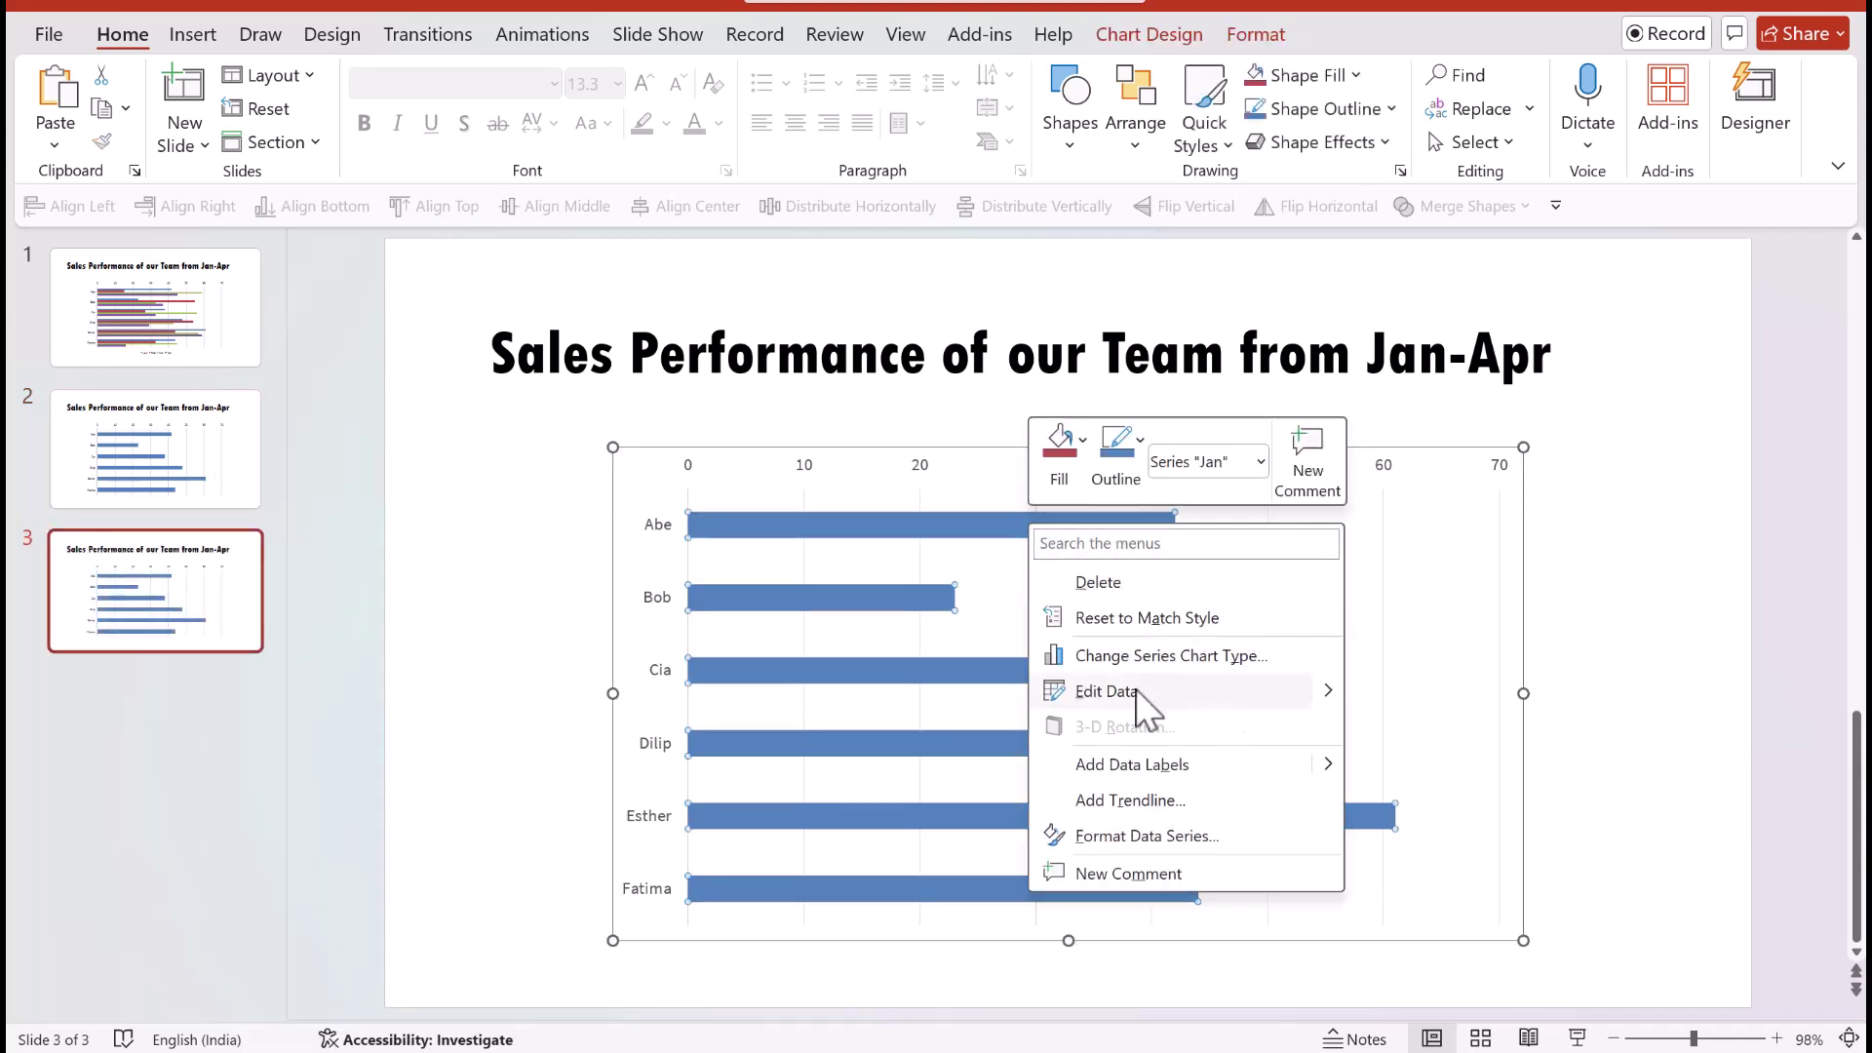
{"action": "key", "text": "Escape"}
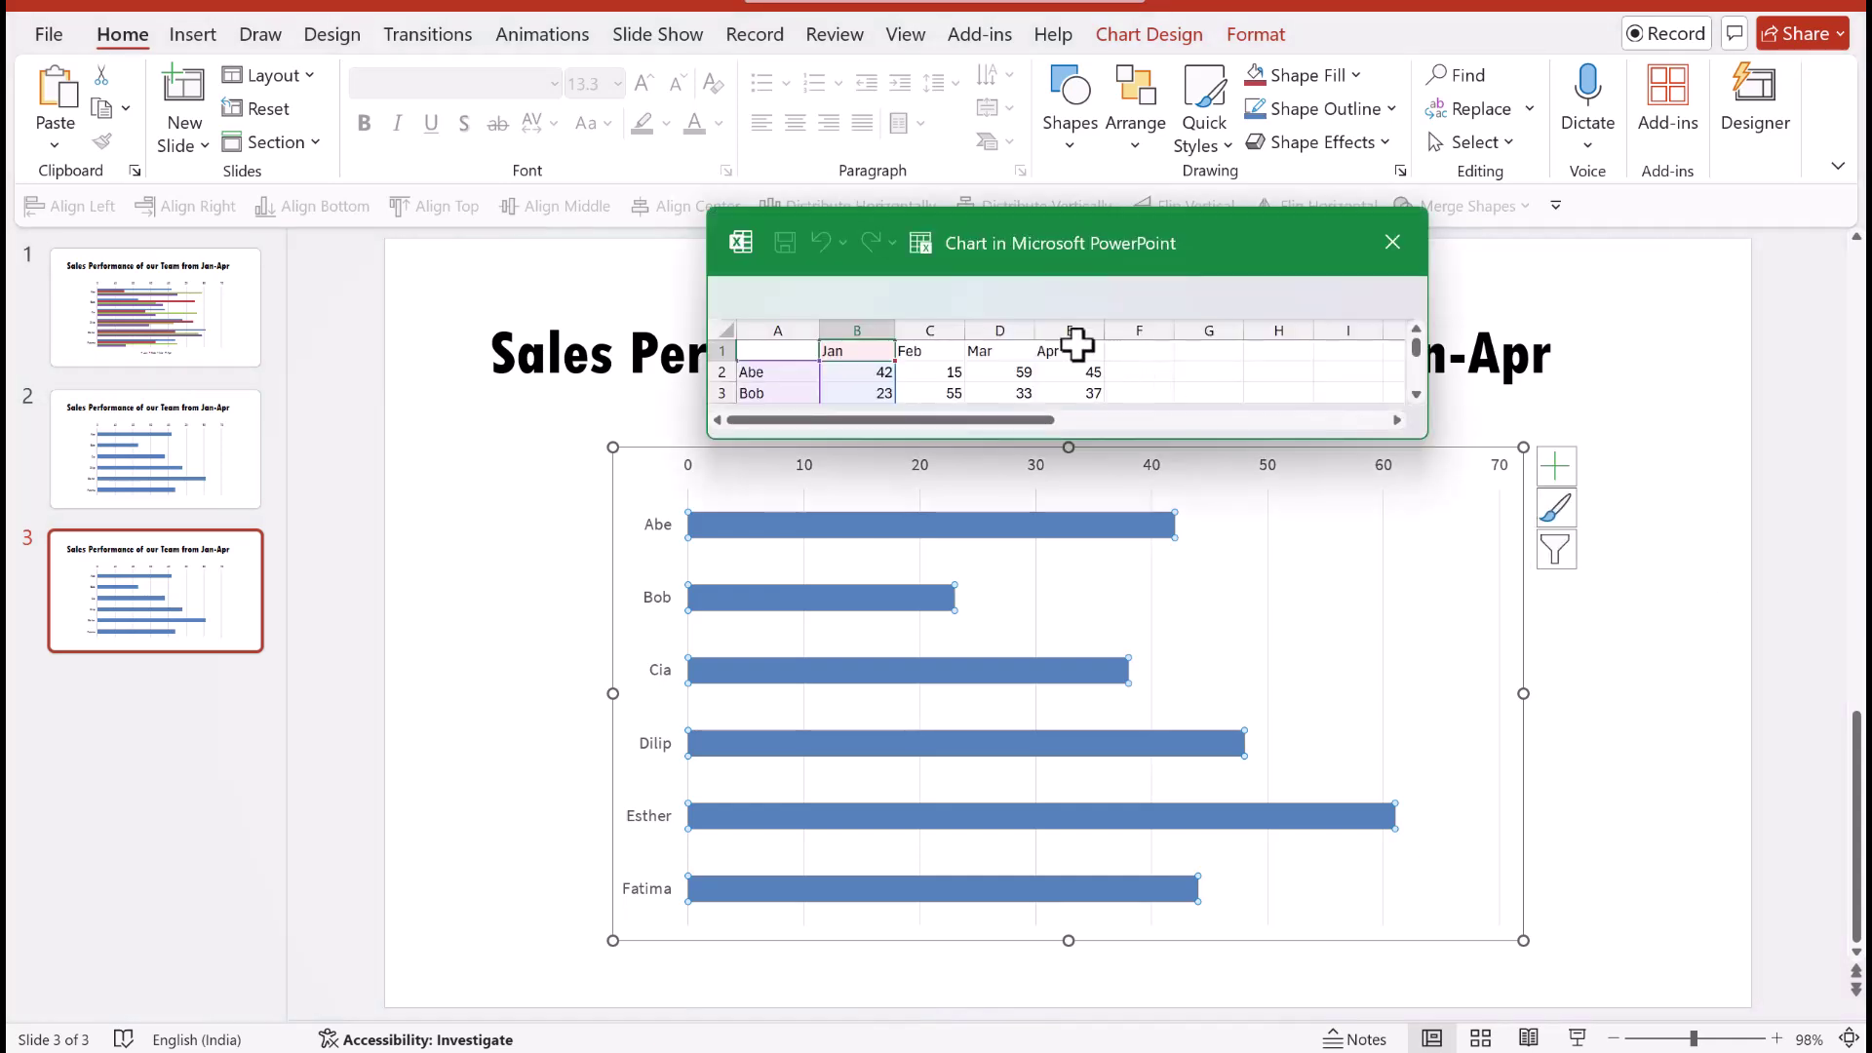
{"action": "left_click_drag", "start_coordinate": [1426, 429], "coordinate": [1268, 551]}
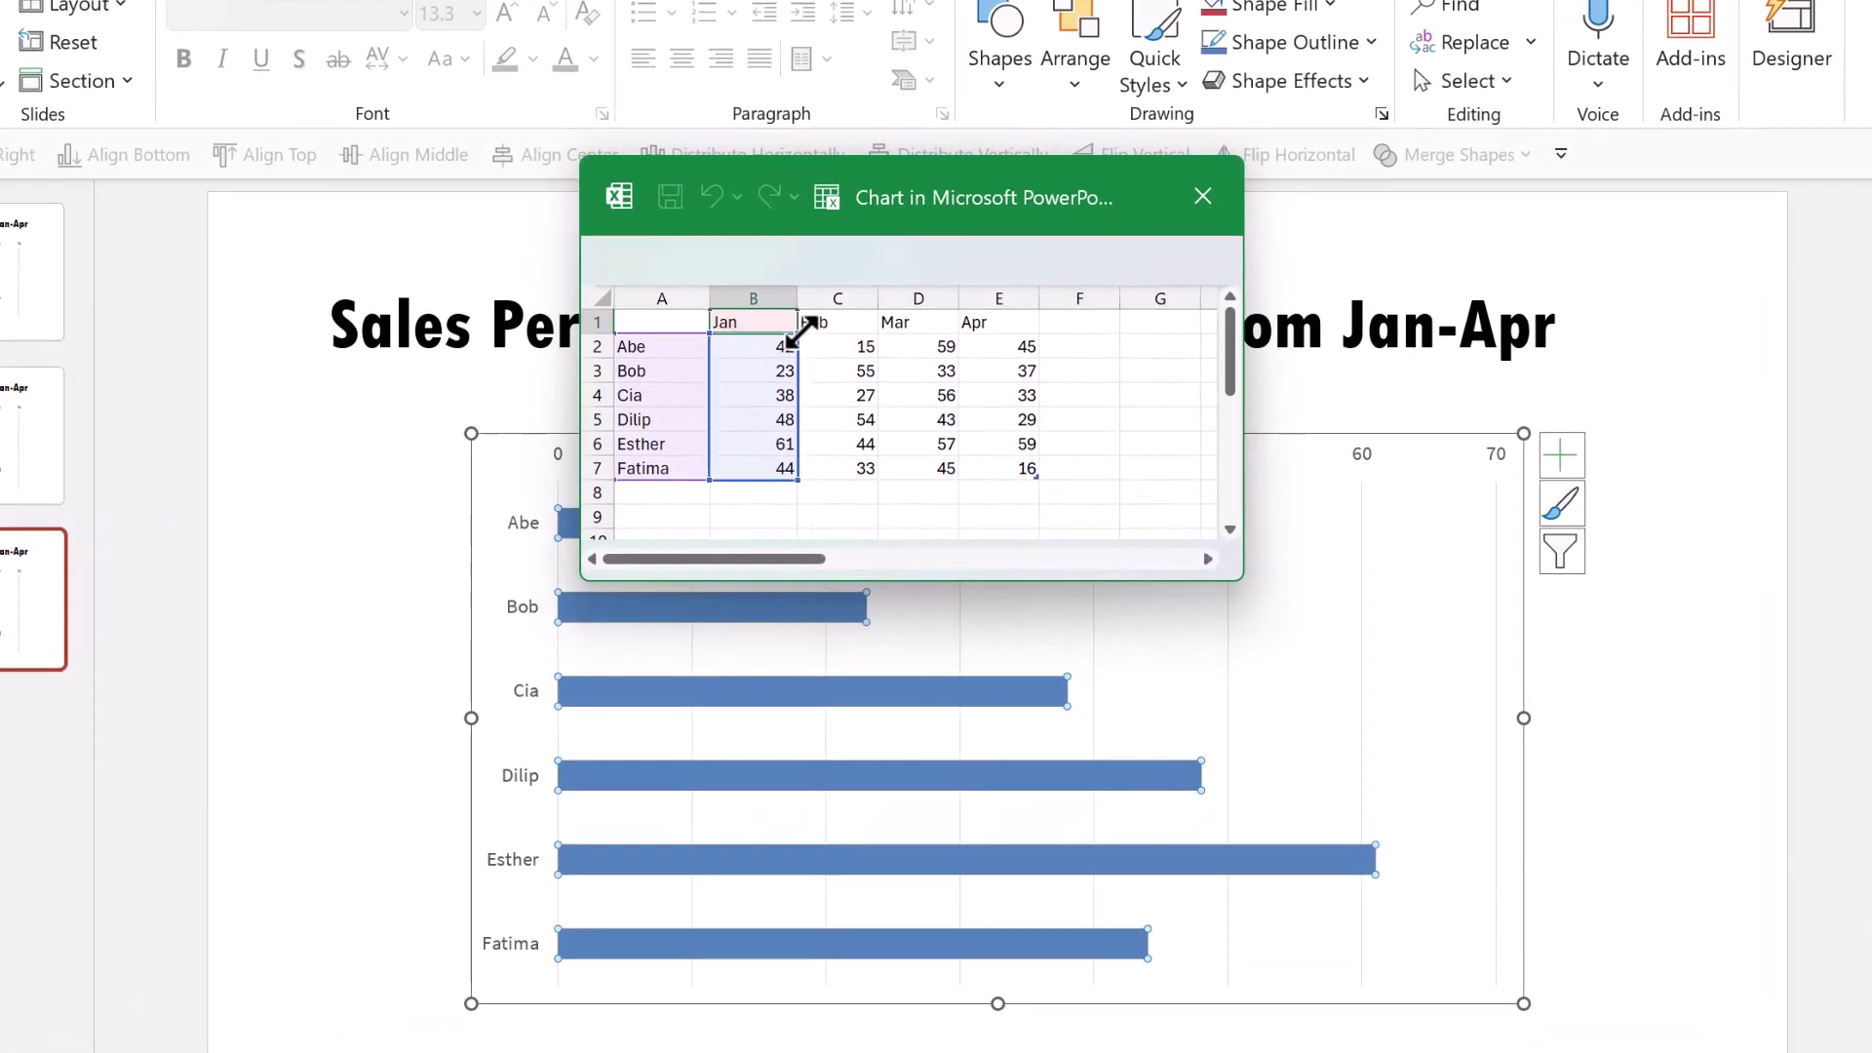
{"action": "mouse_move", "coordinate": [809, 331]}
{"action": "left_mouse_down"}
{"action": "mouse_move", "coordinate": [873, 329]}
{"action": "mouse_move", "coordinate": [773, 335]}
{"action": "mouse_move", "coordinate": [841, 337]}
{"action": "left_mouse_up"}
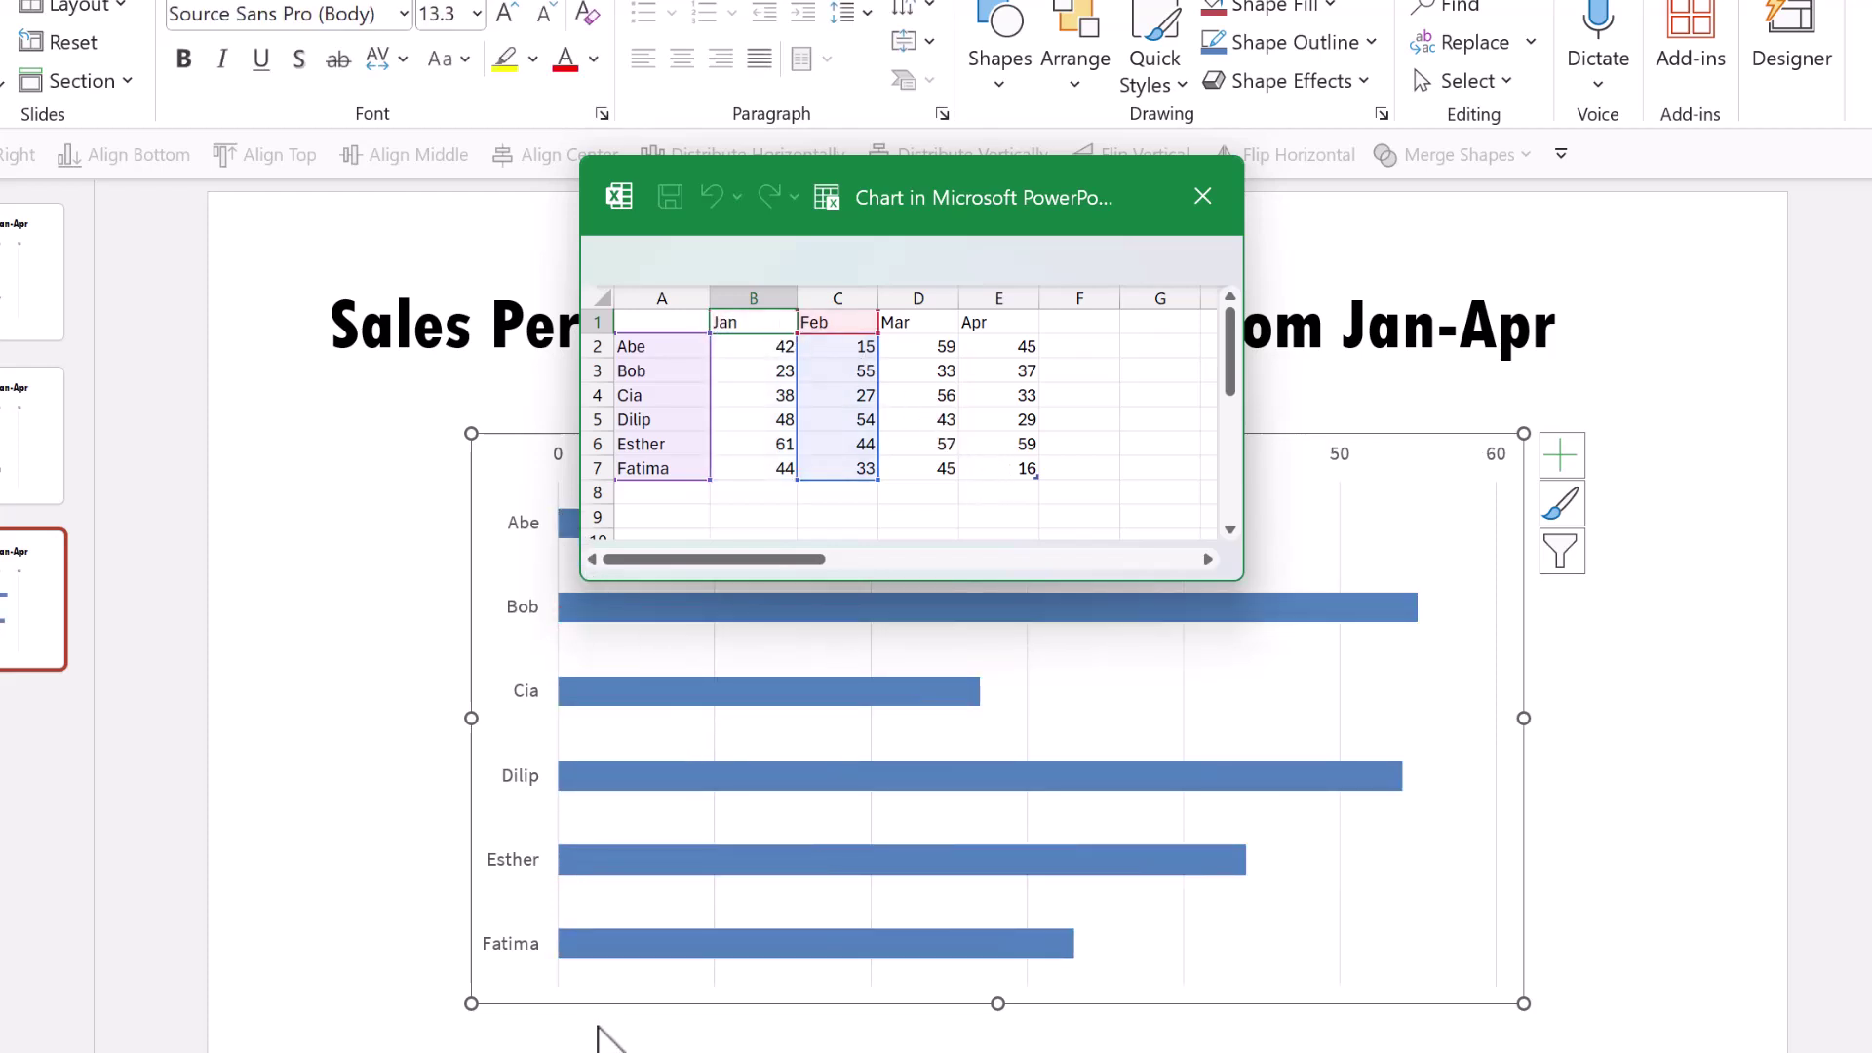
{"action": "left_click", "coordinate": [1202, 196]}
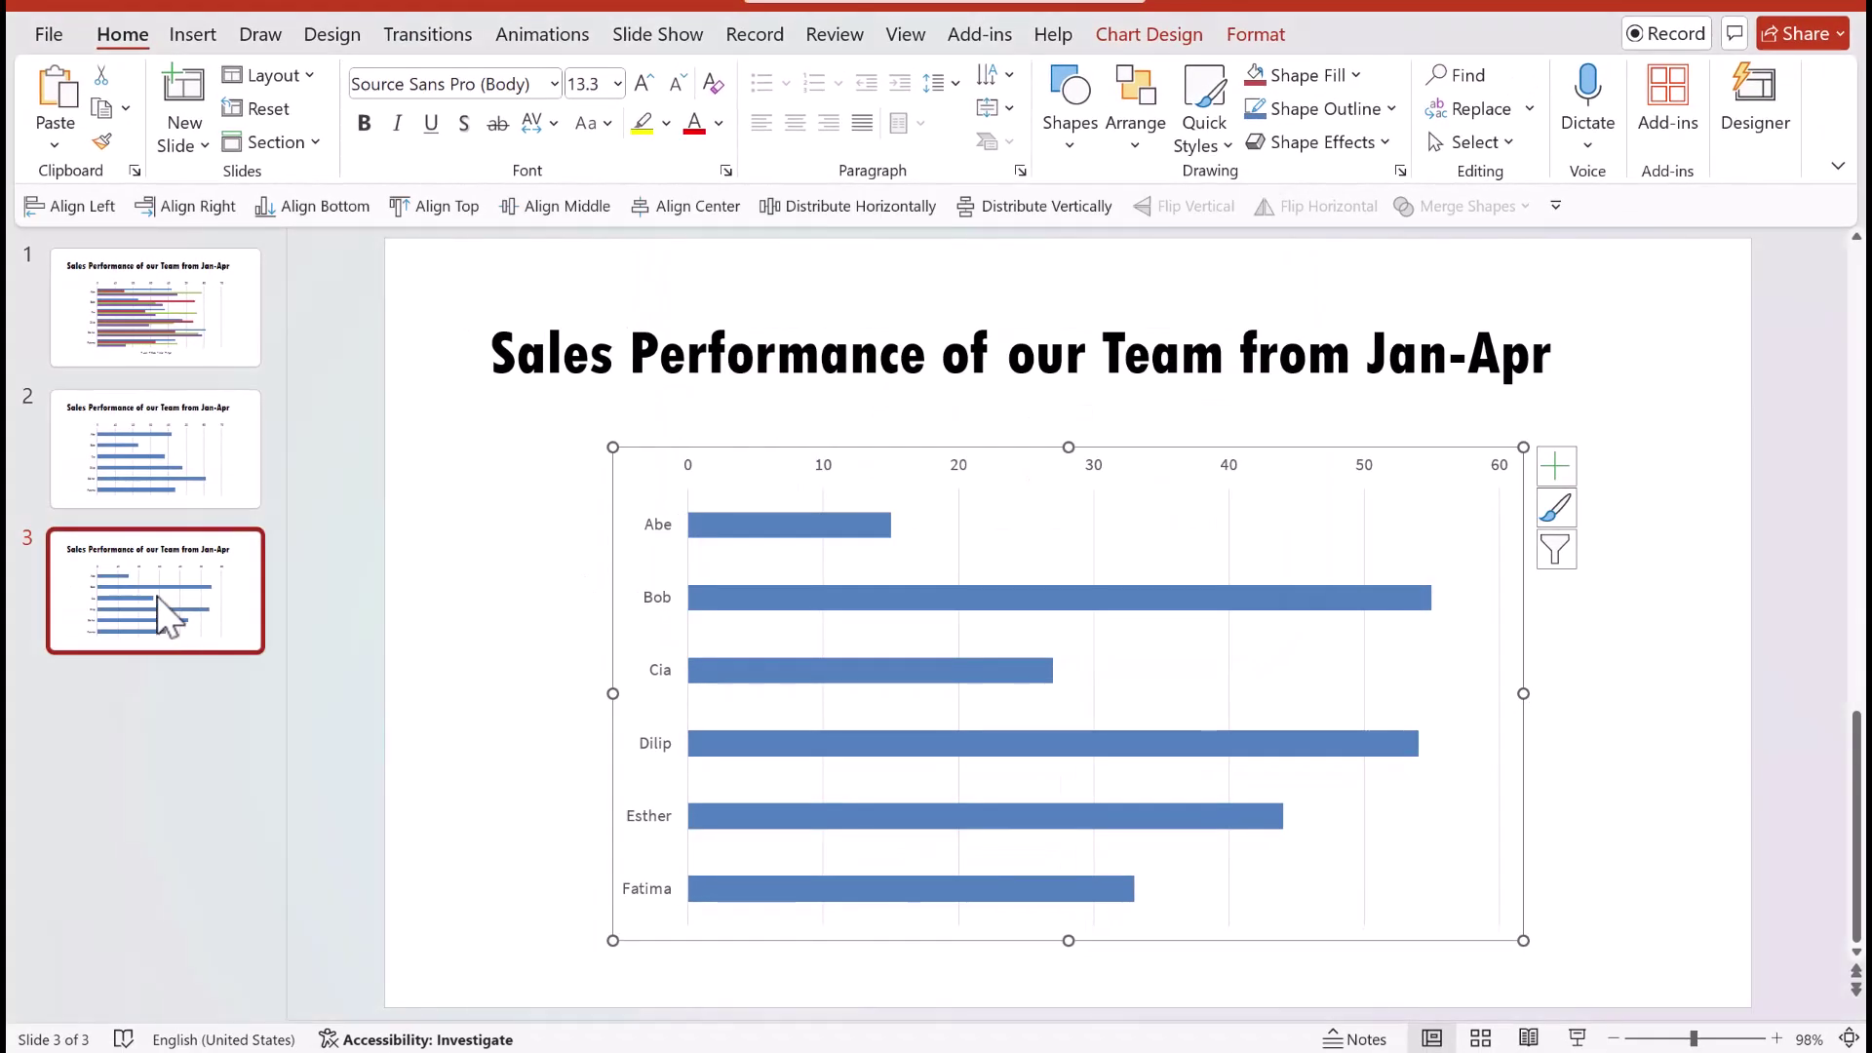
Step: Colour the Feb chart bars on slide 3 red
{"action": "left_click", "coordinate": [125, 307]}
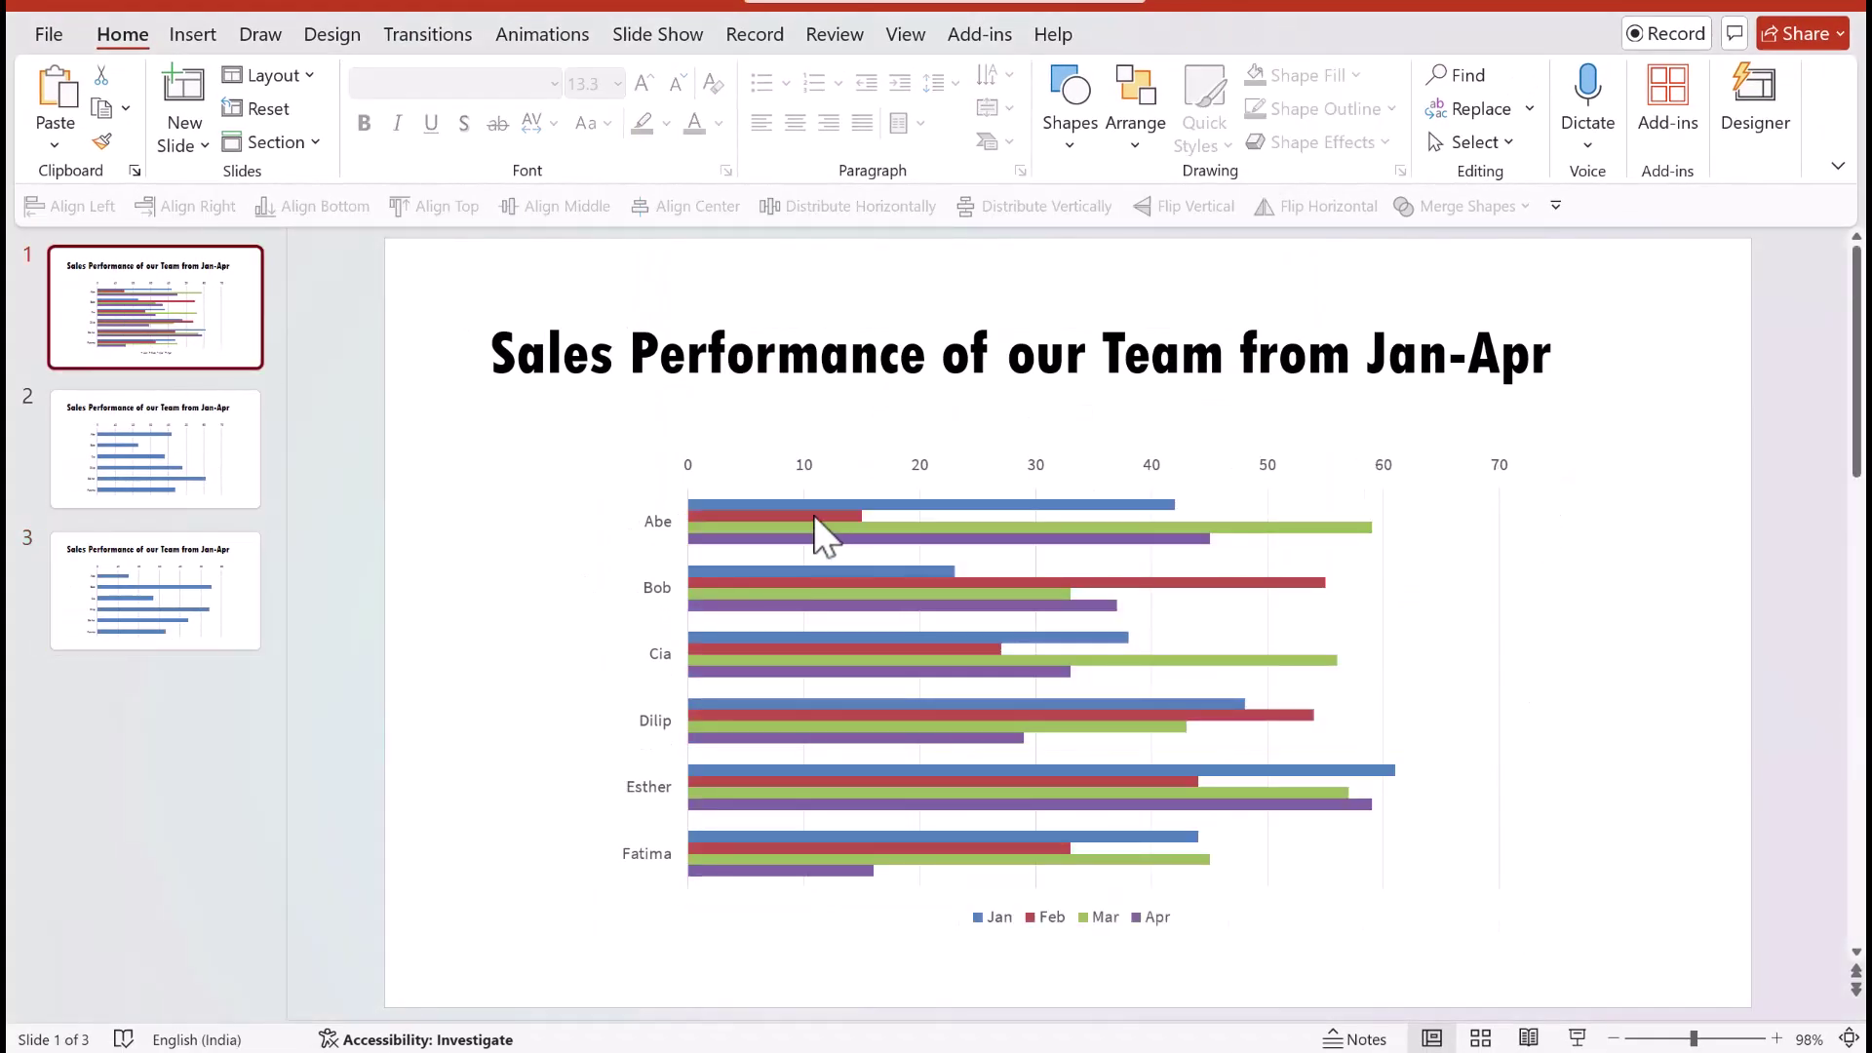
{"action": "mouse_move", "coordinate": [779, 510]}
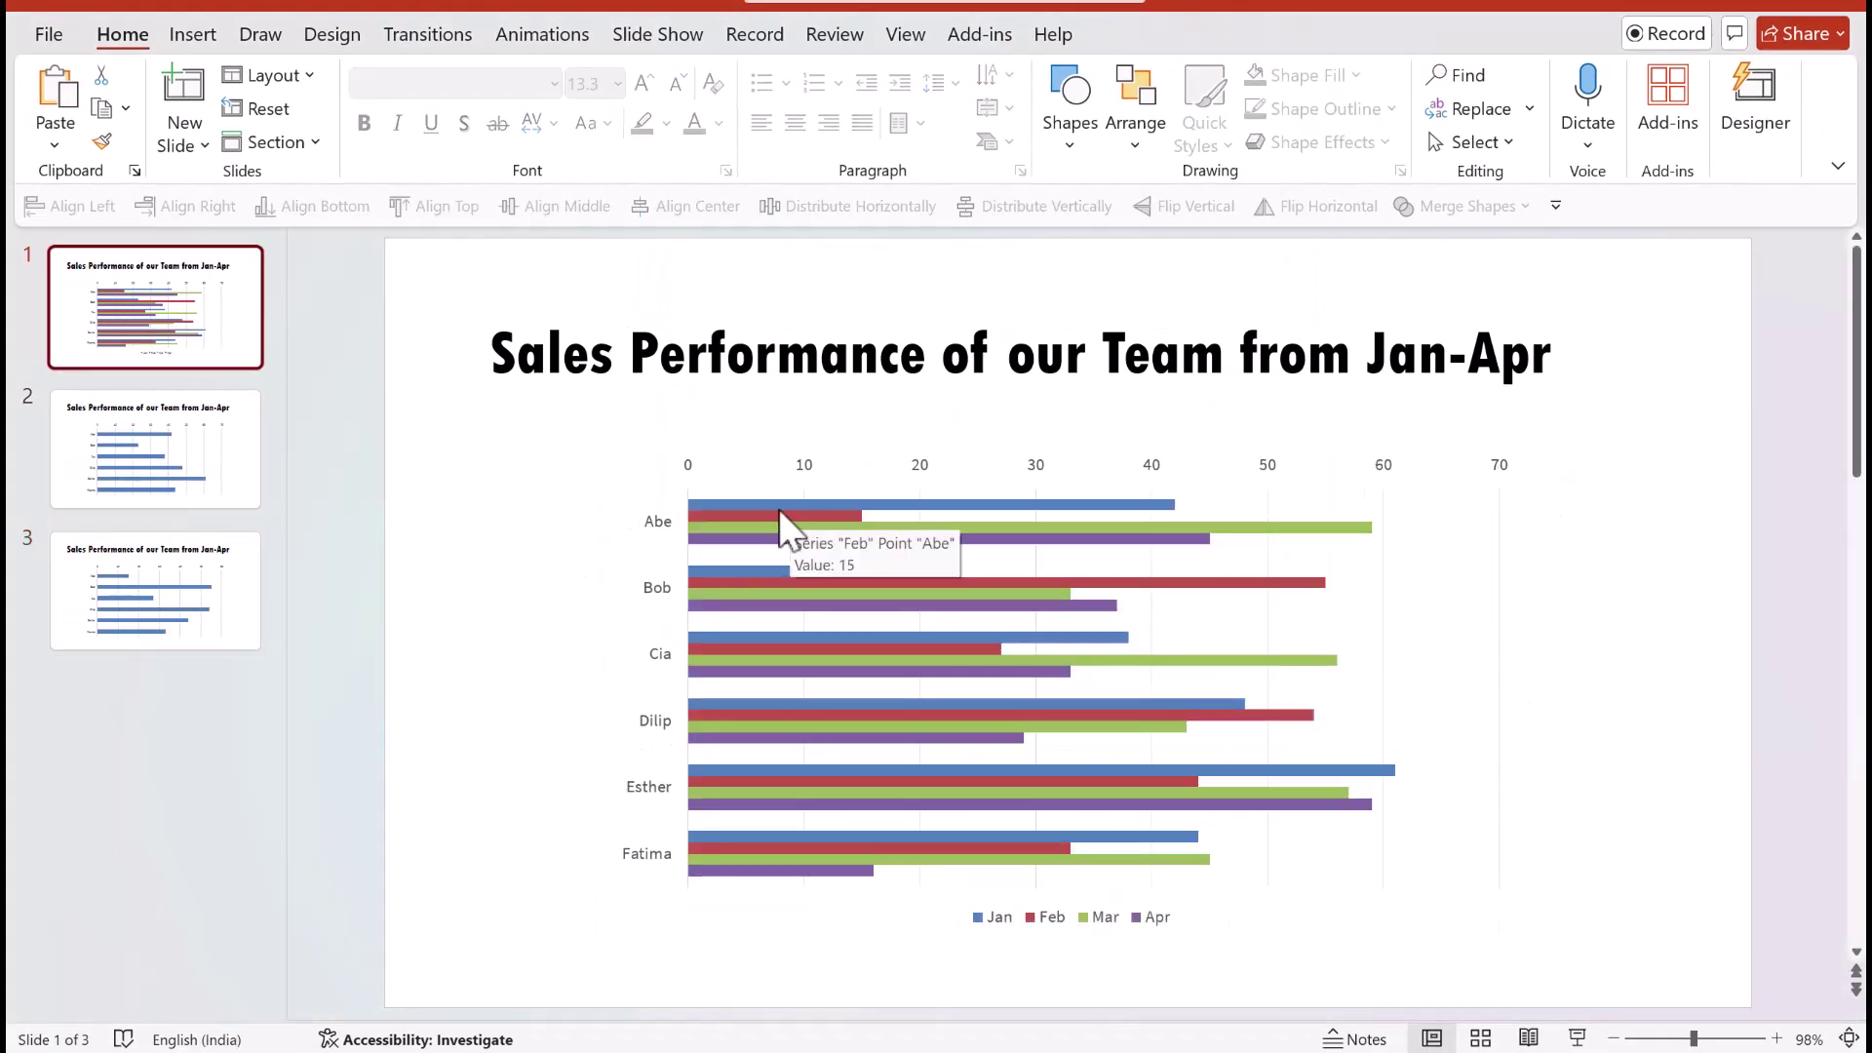
{"action": "left_click", "coordinate": [136, 575]}
{"action": "left_click", "coordinate": [837, 530]}
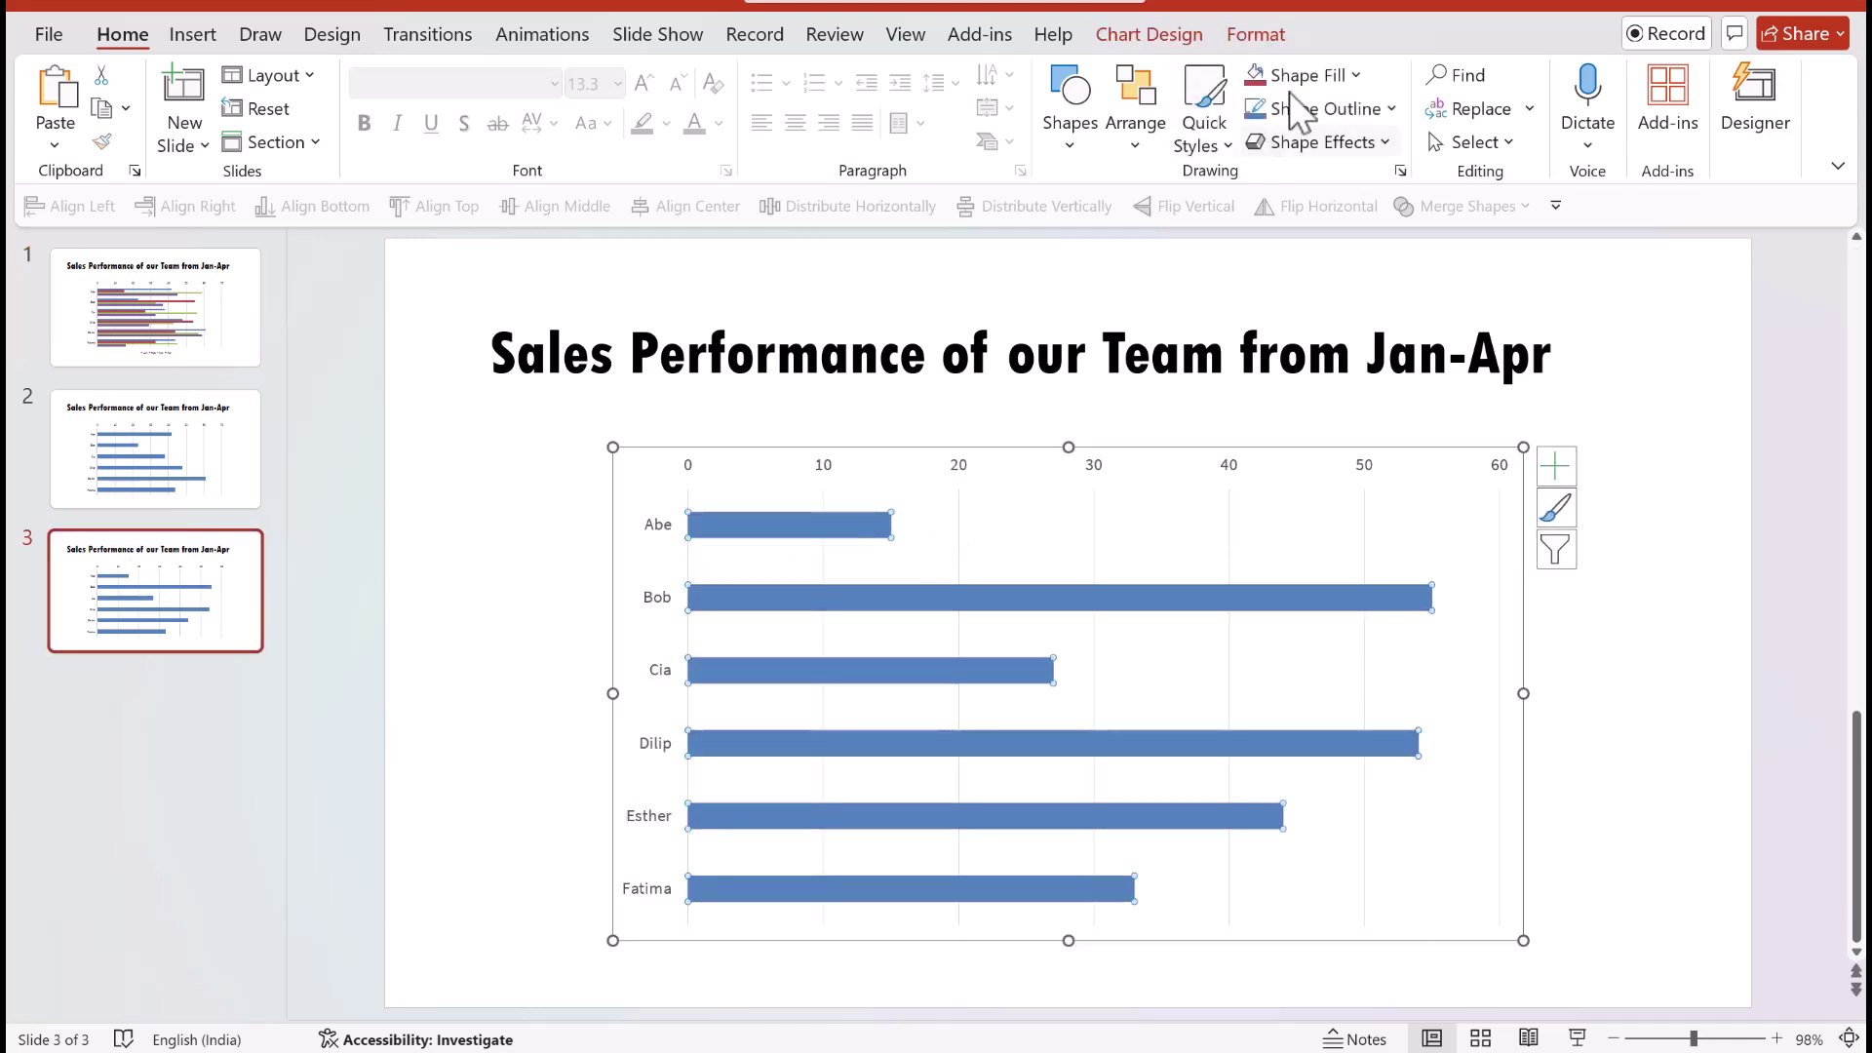
{"action": "left_click", "coordinate": [1258, 75]}
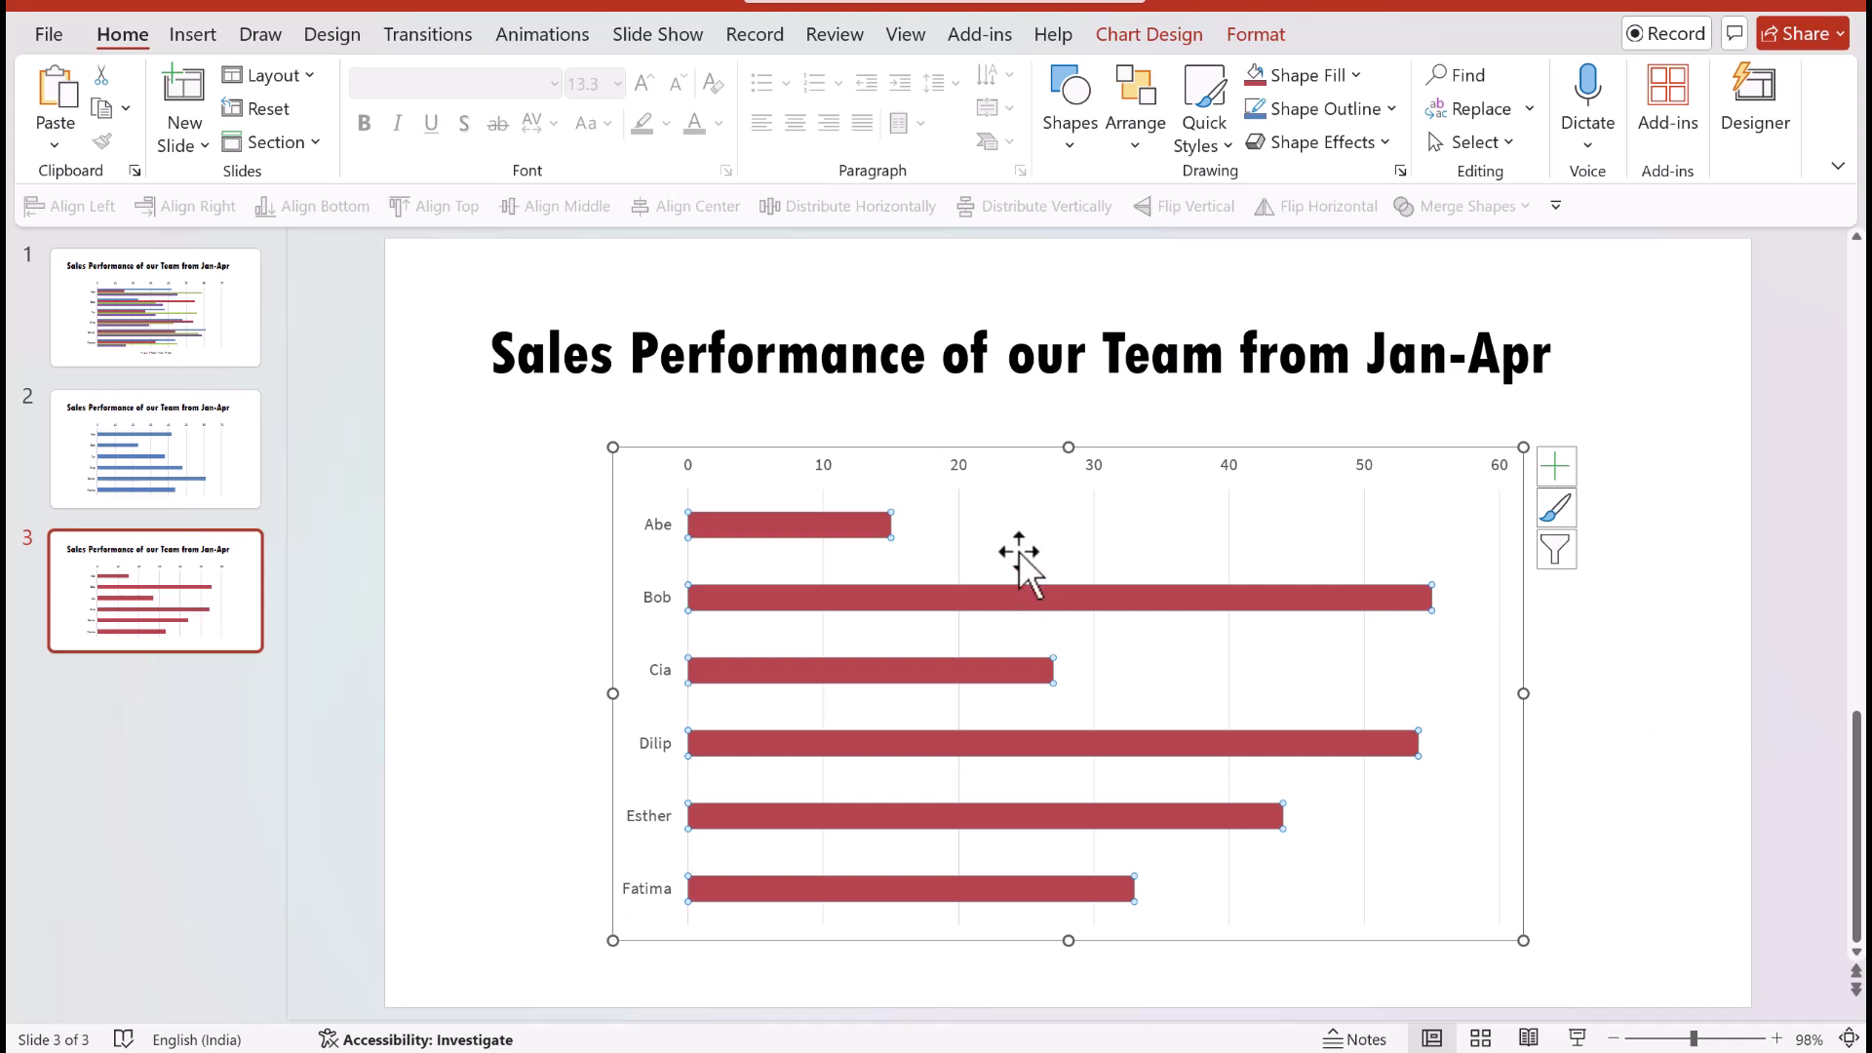
Step: Draw a tall red rectangle with no outline down slide 3's left edge
{"action": "left_click", "coordinate": [1073, 136]}
{"action": "left_click", "coordinate": [1135, 207]}
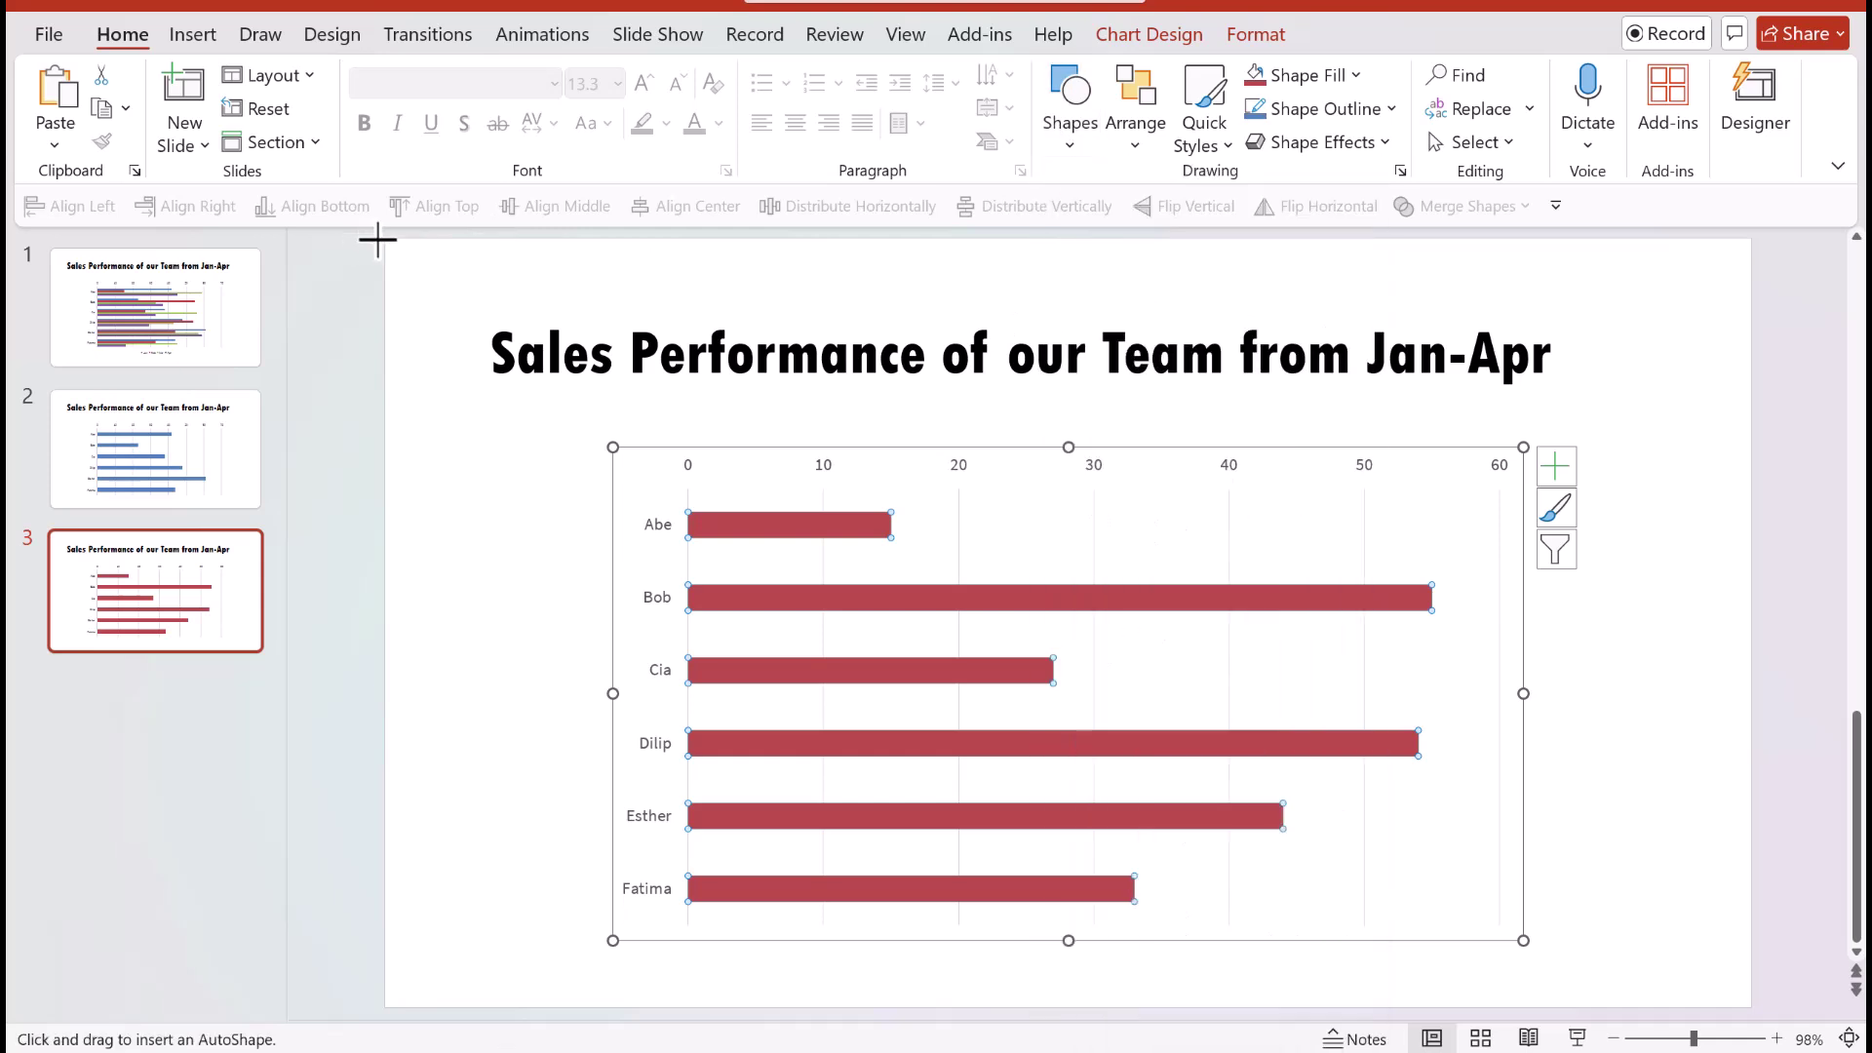
{"action": "left_click_drag", "start_coordinate": [383, 234], "coordinate": [433, 1006]}
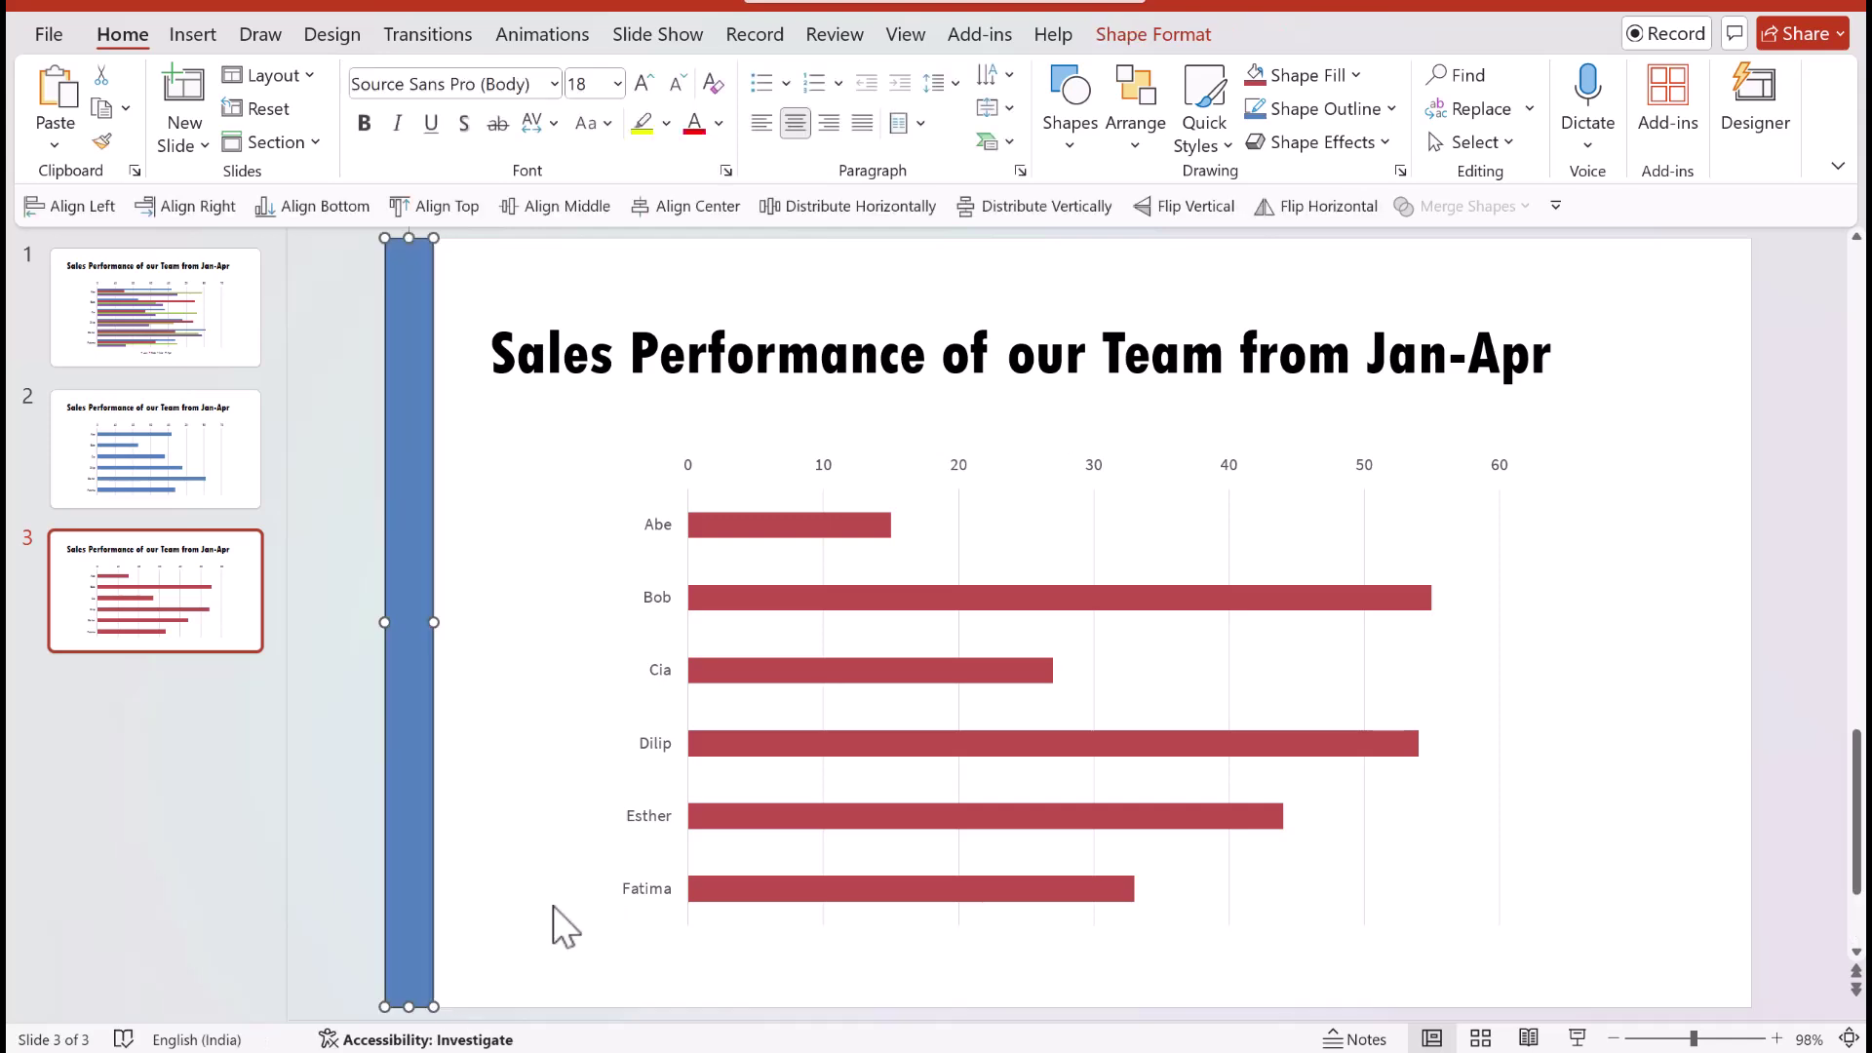
{"action": "left_click", "coordinate": [1260, 84]}
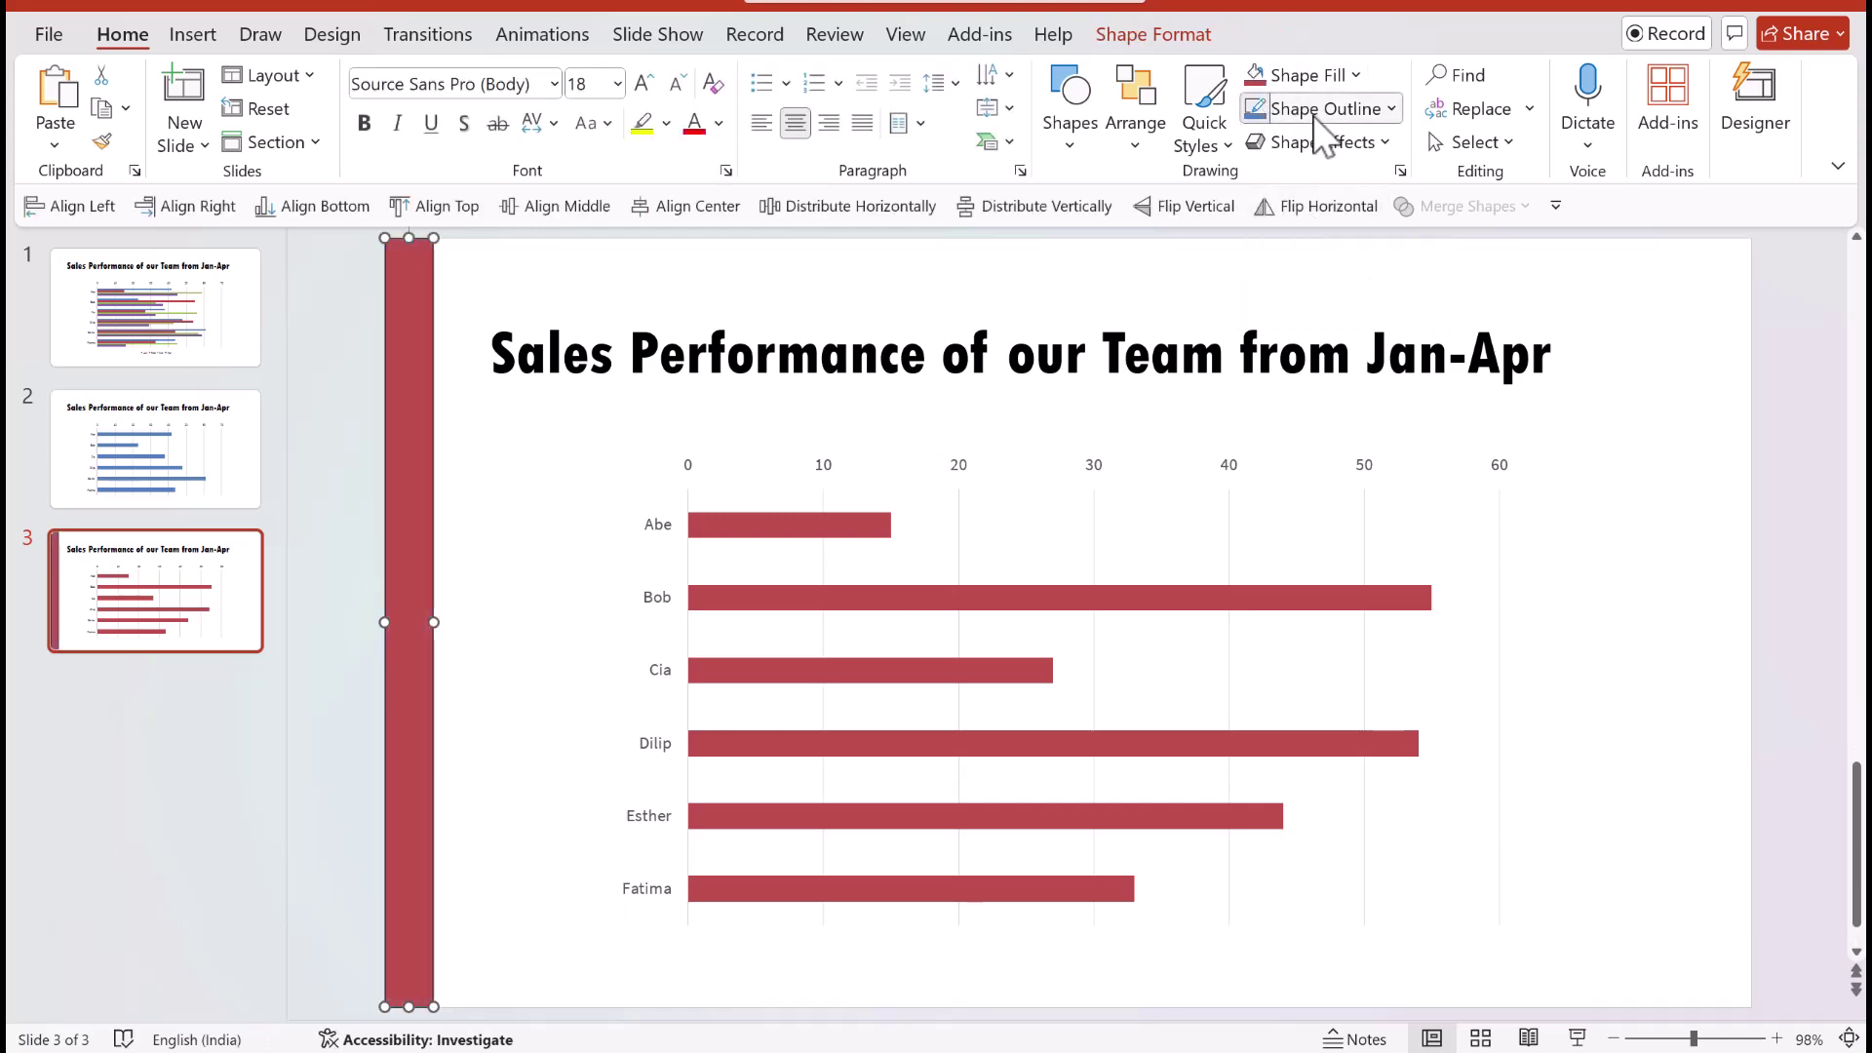
{"action": "left_click", "coordinate": [1316, 108]}
{"action": "left_click", "coordinate": [1307, 400]}
Step: Copy the side bar onto slide 2 and fill it blue to match its chart
{"action": "left_click", "coordinate": [424, 439]}
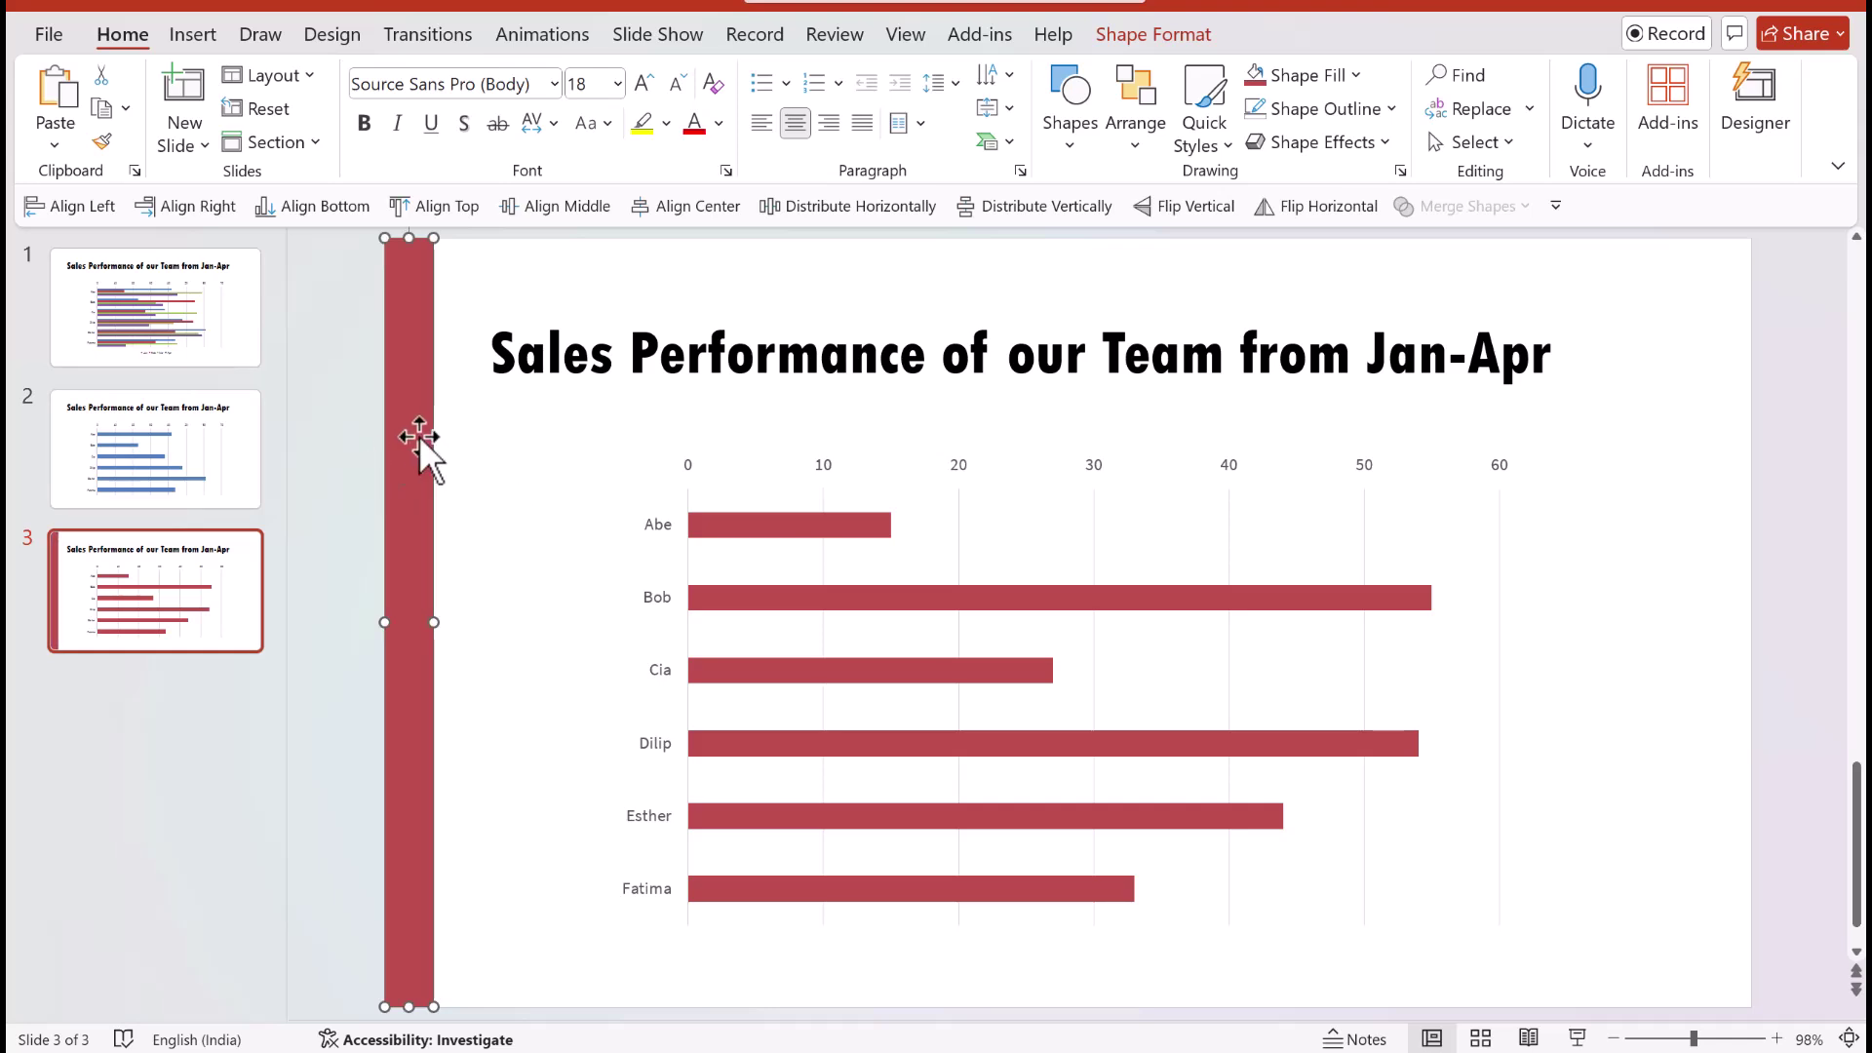
{"action": "right_click", "coordinate": [419, 435]}
{"action": "left_click", "coordinate": [502, 395]}
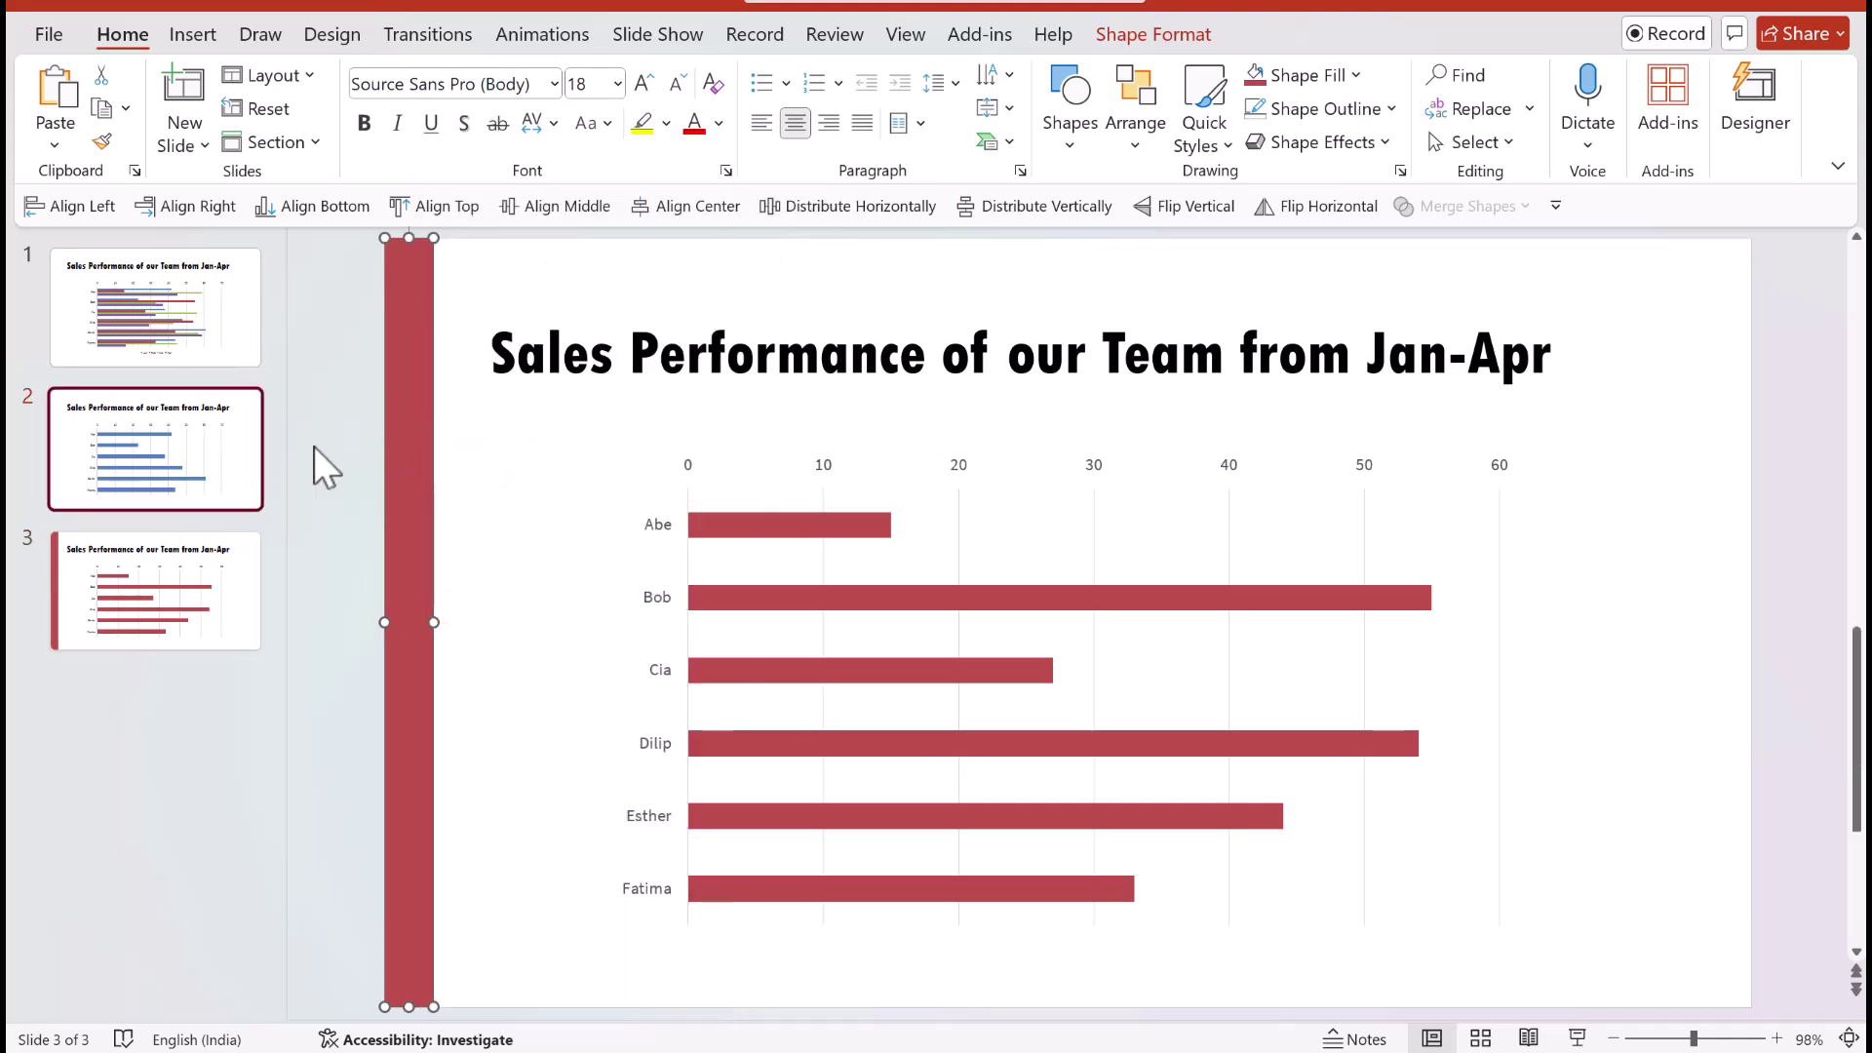
{"action": "left_click", "coordinate": [242, 451]}
{"action": "right_click", "coordinate": [355, 429]}
{"action": "left_click", "coordinate": [420, 530]}
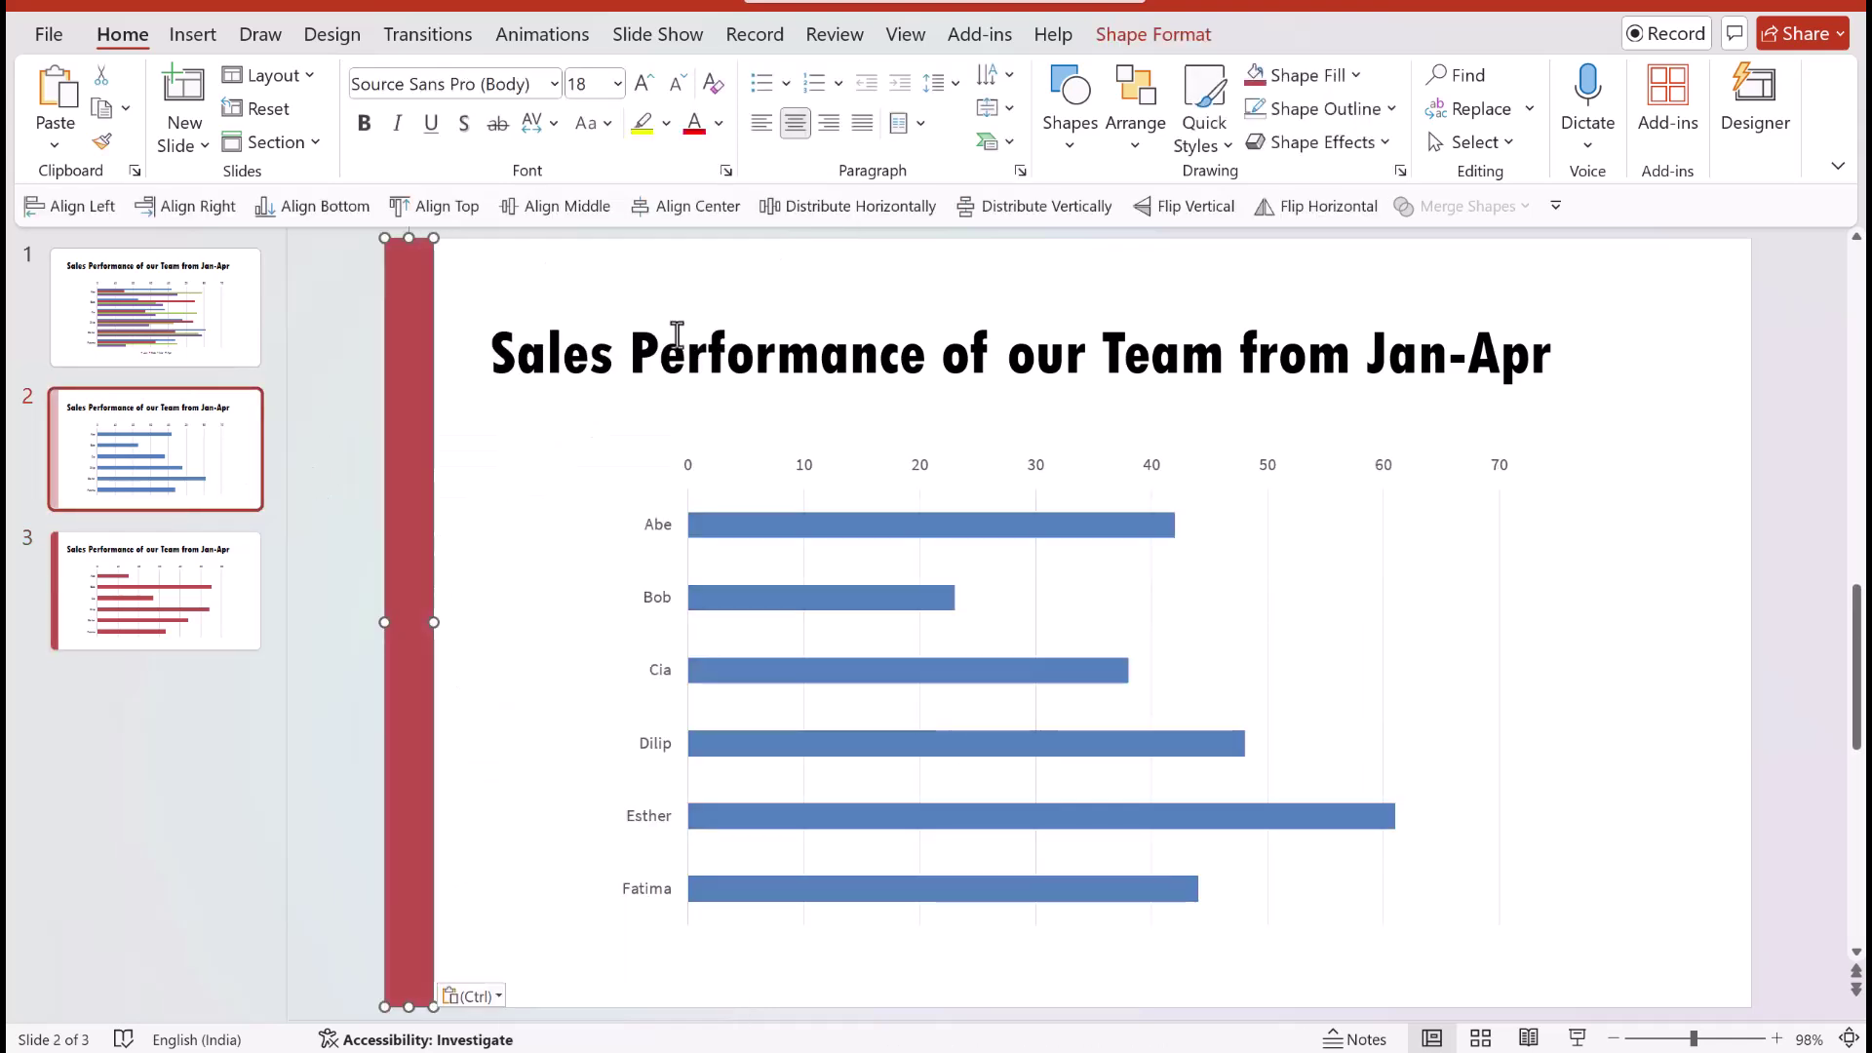
{"action": "left_click", "coordinate": [1354, 76]}
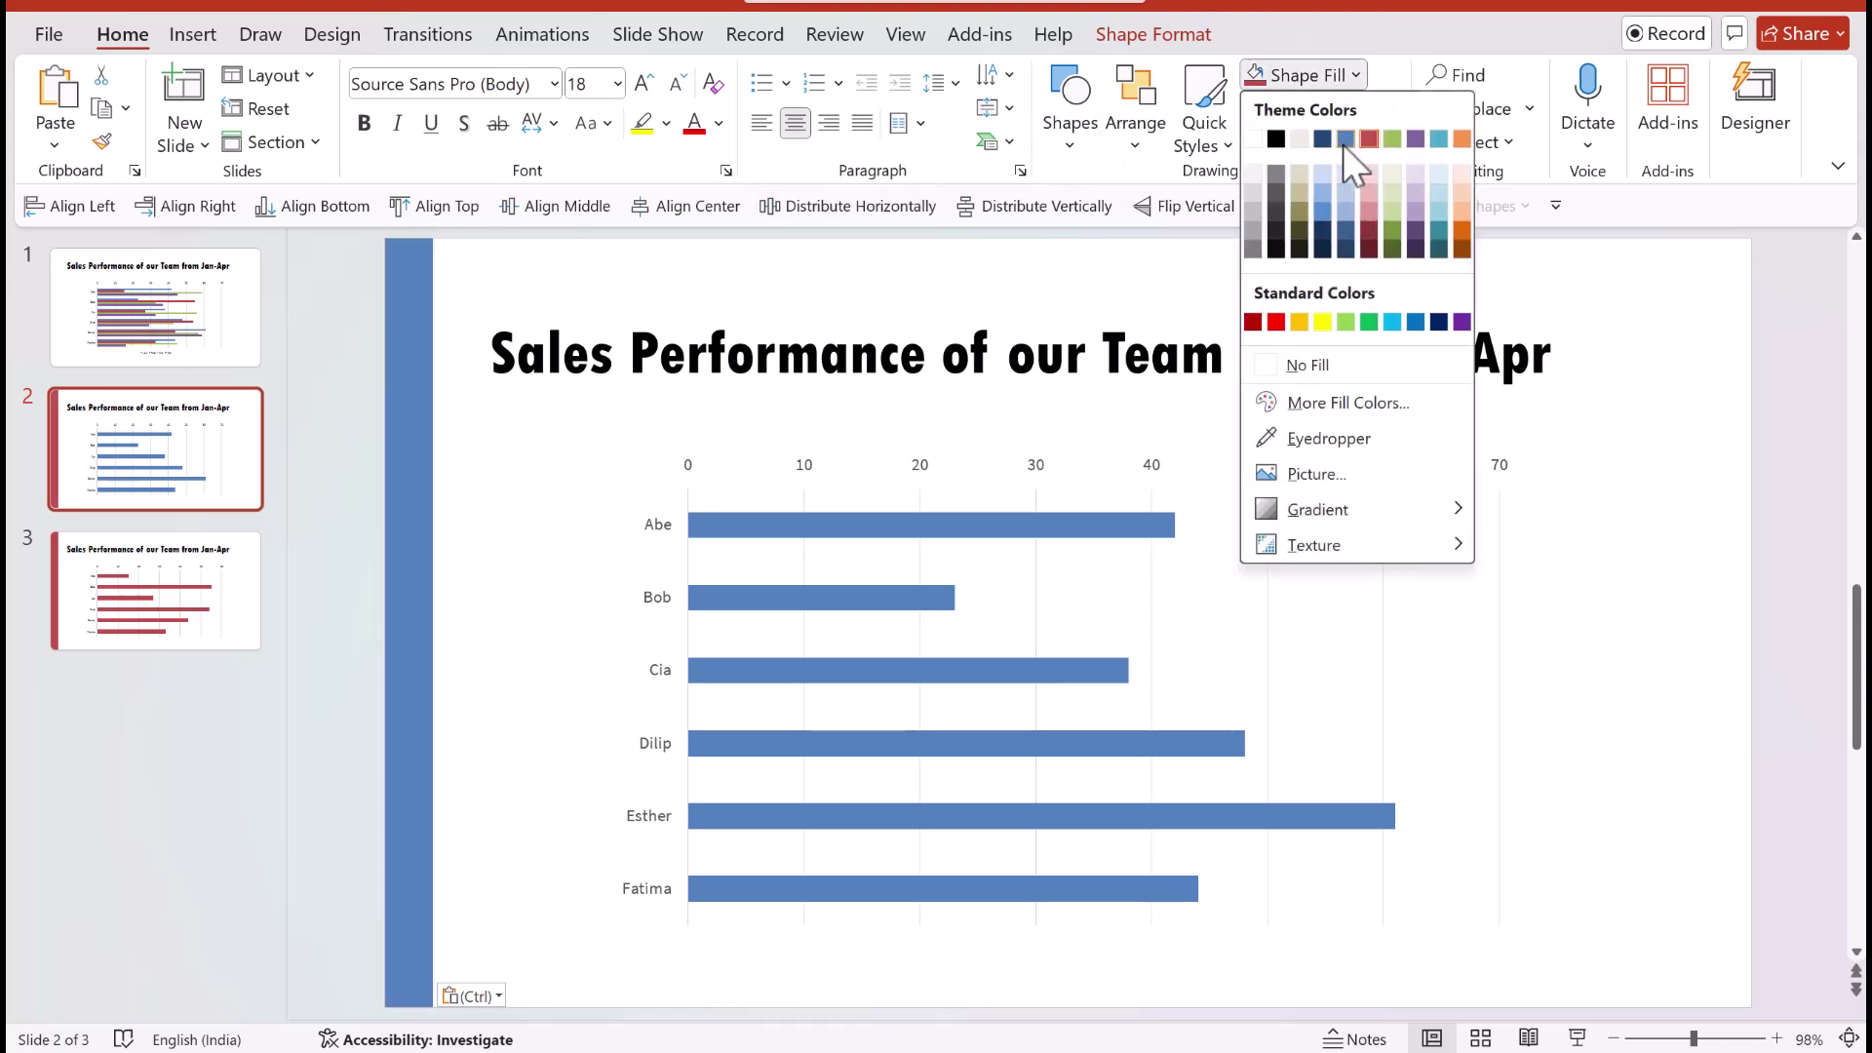
{"action": "left_click", "coordinate": [1344, 141]}
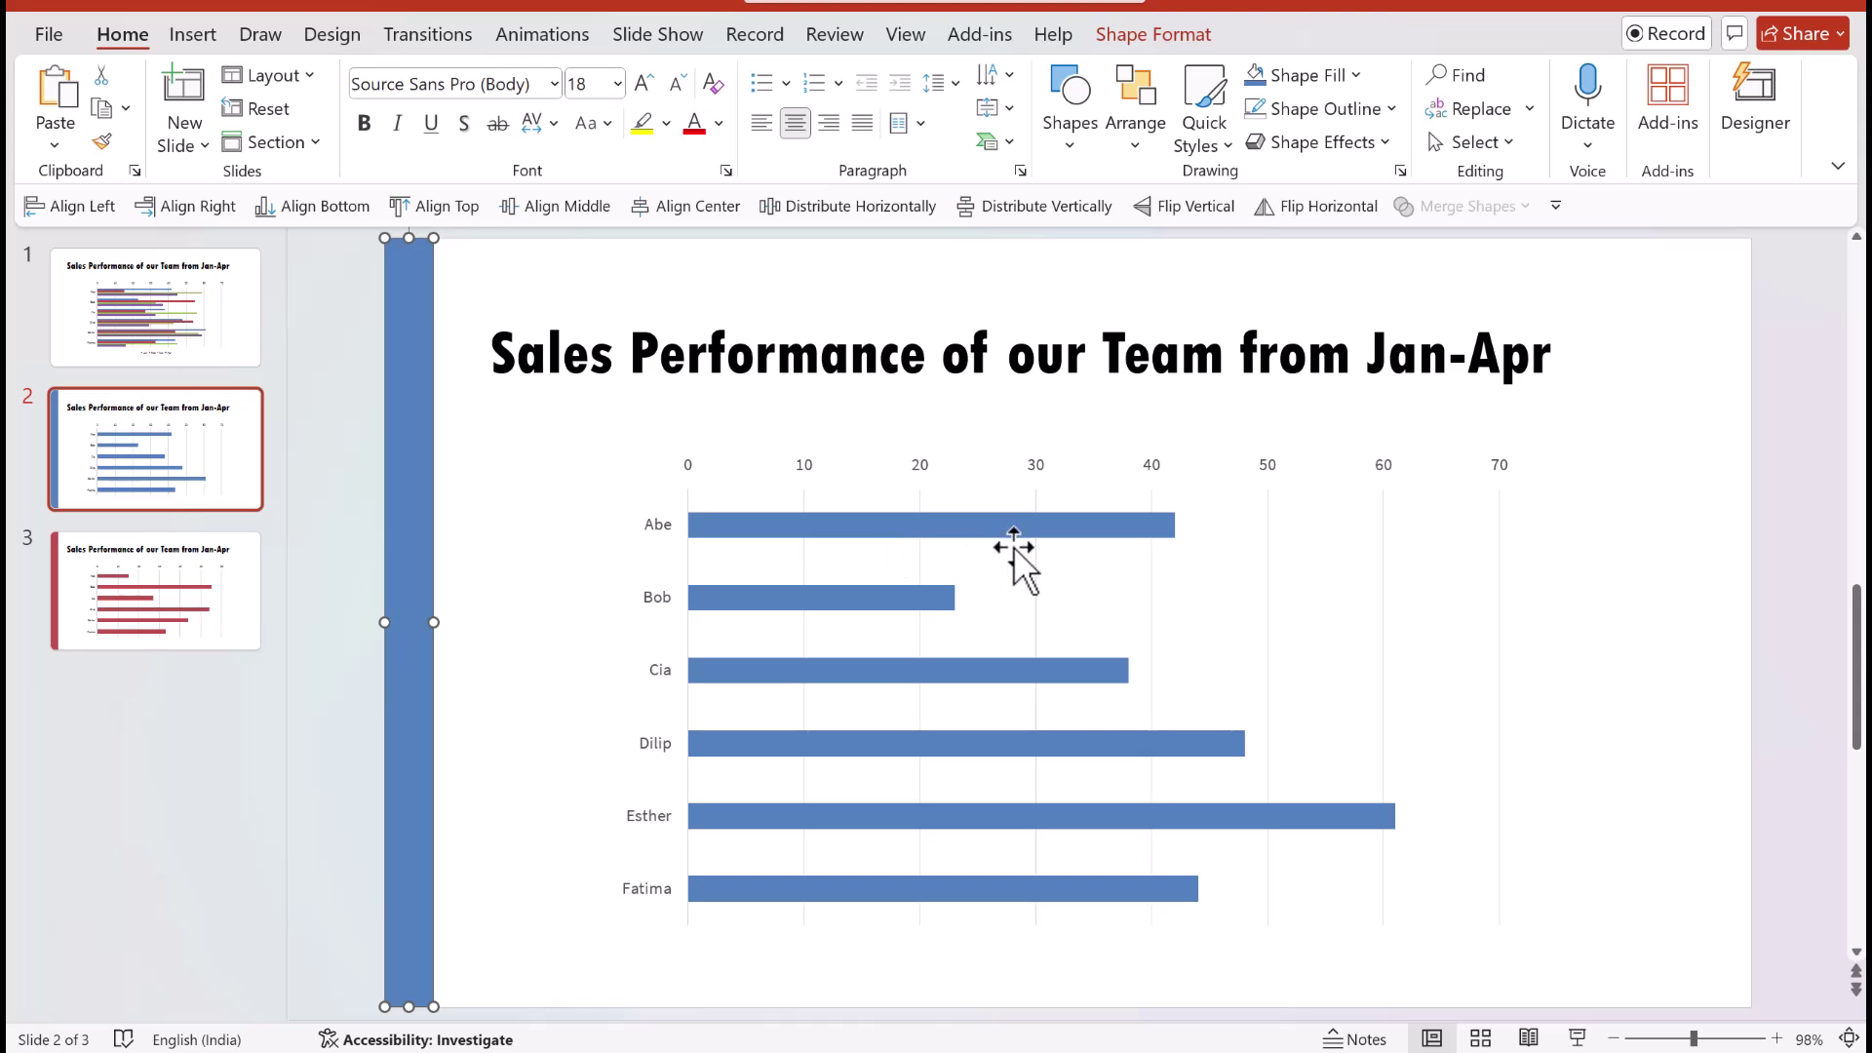
Step: Duplicate slide 3 as slide 4 and move its chart data range from Feb to Mar
{"action": "left_click", "coordinate": [161, 620]}
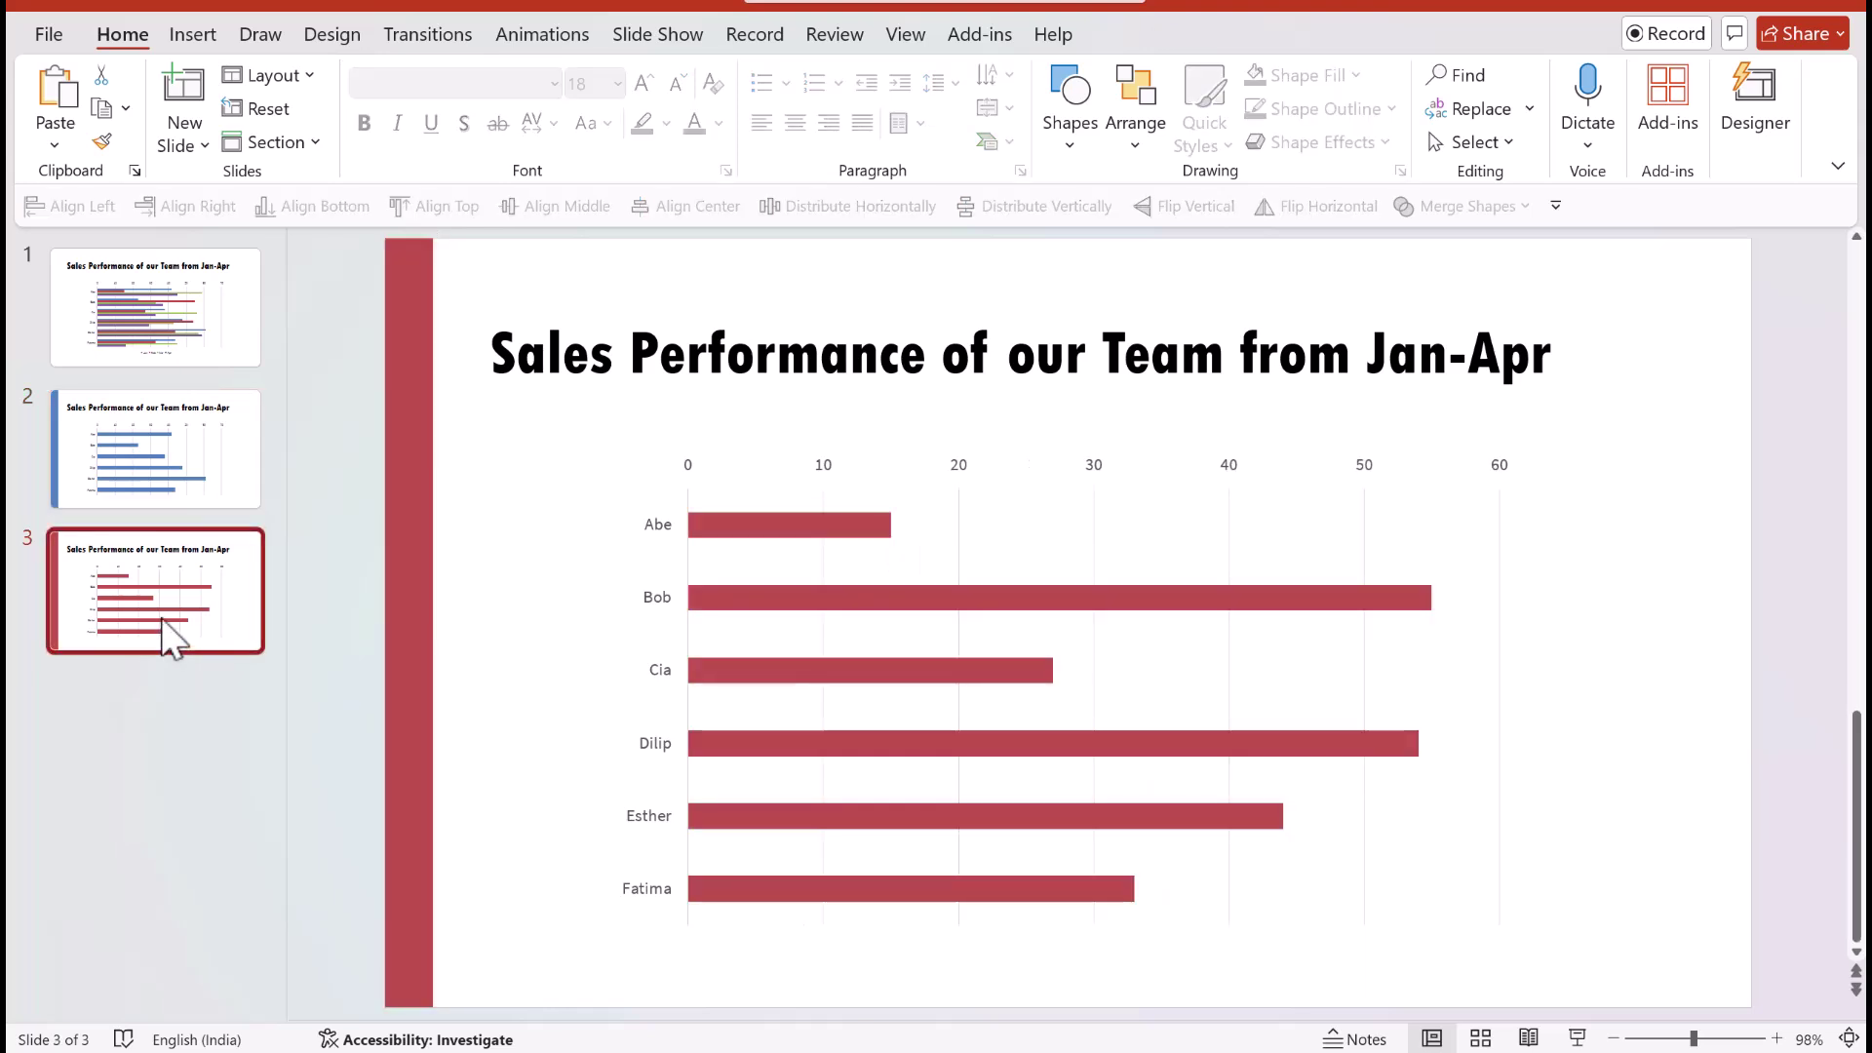
{"action": "right_click", "coordinate": [162, 620]}
{"action": "left_click", "coordinate": [259, 270]}
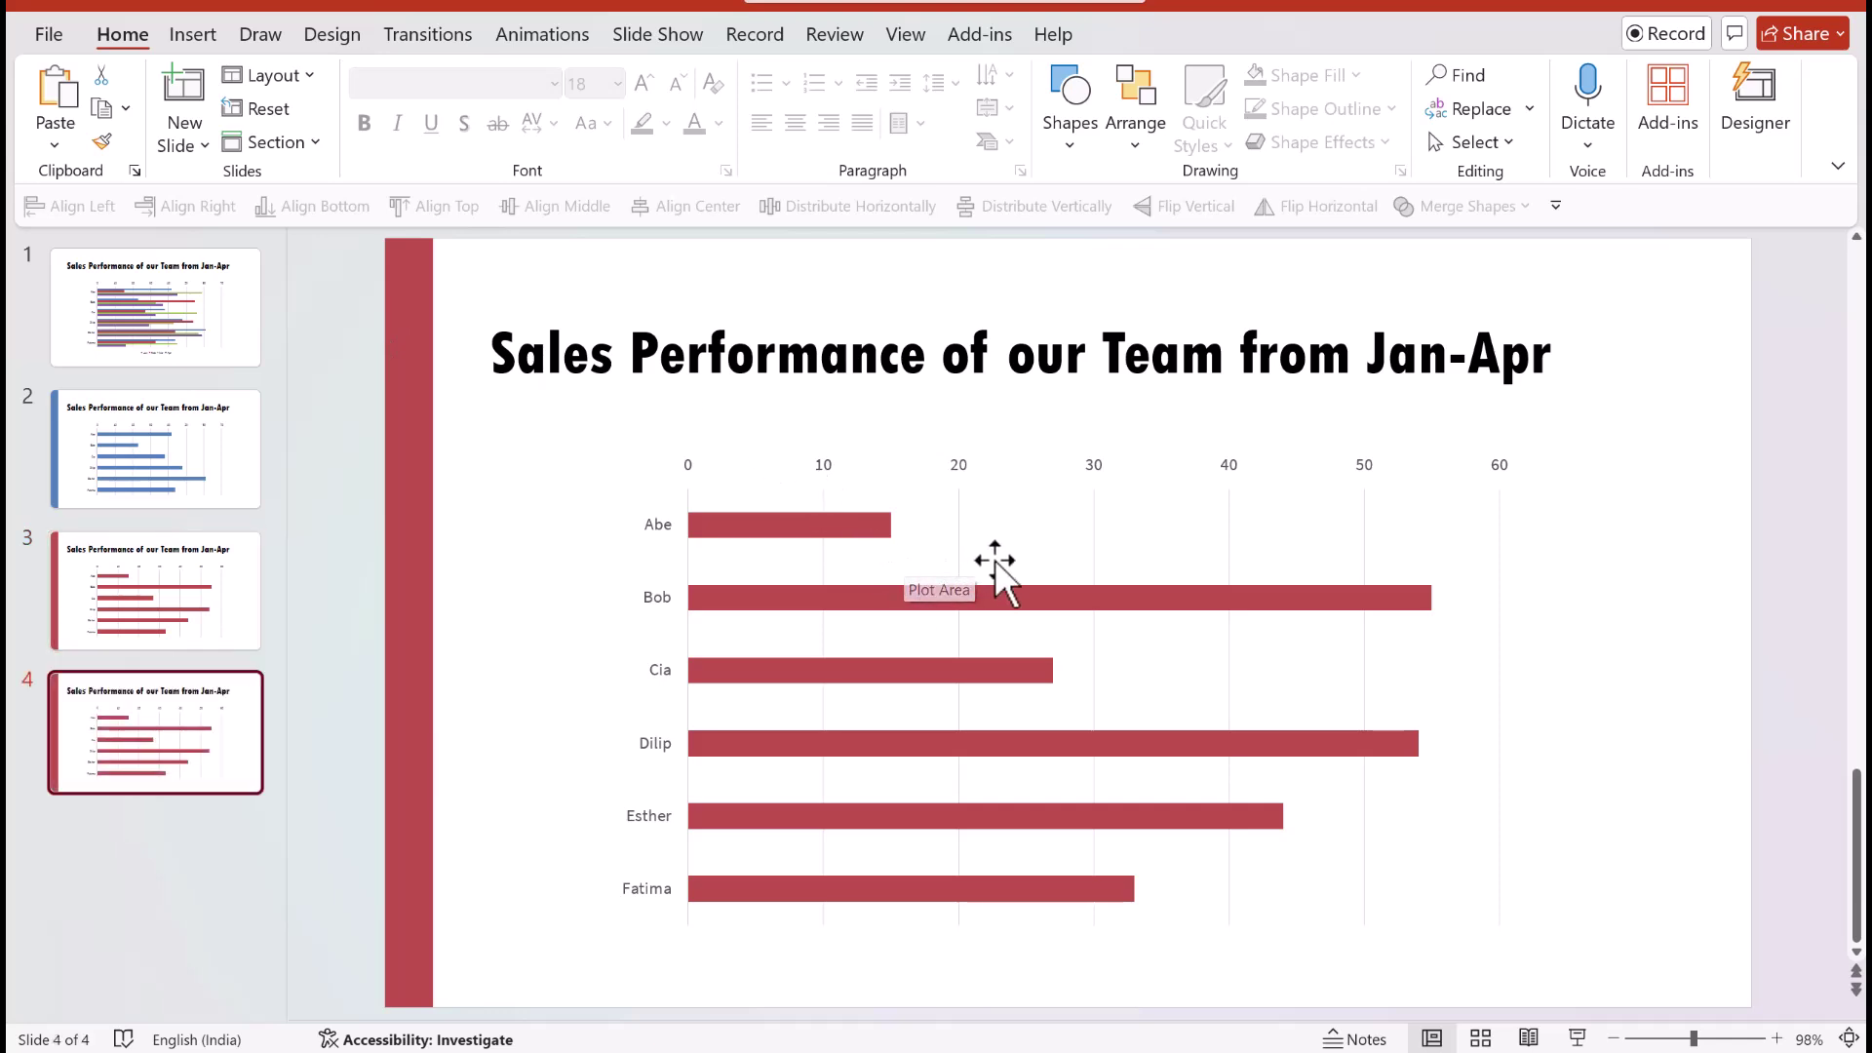
{"action": "left_click", "coordinate": [915, 585]}
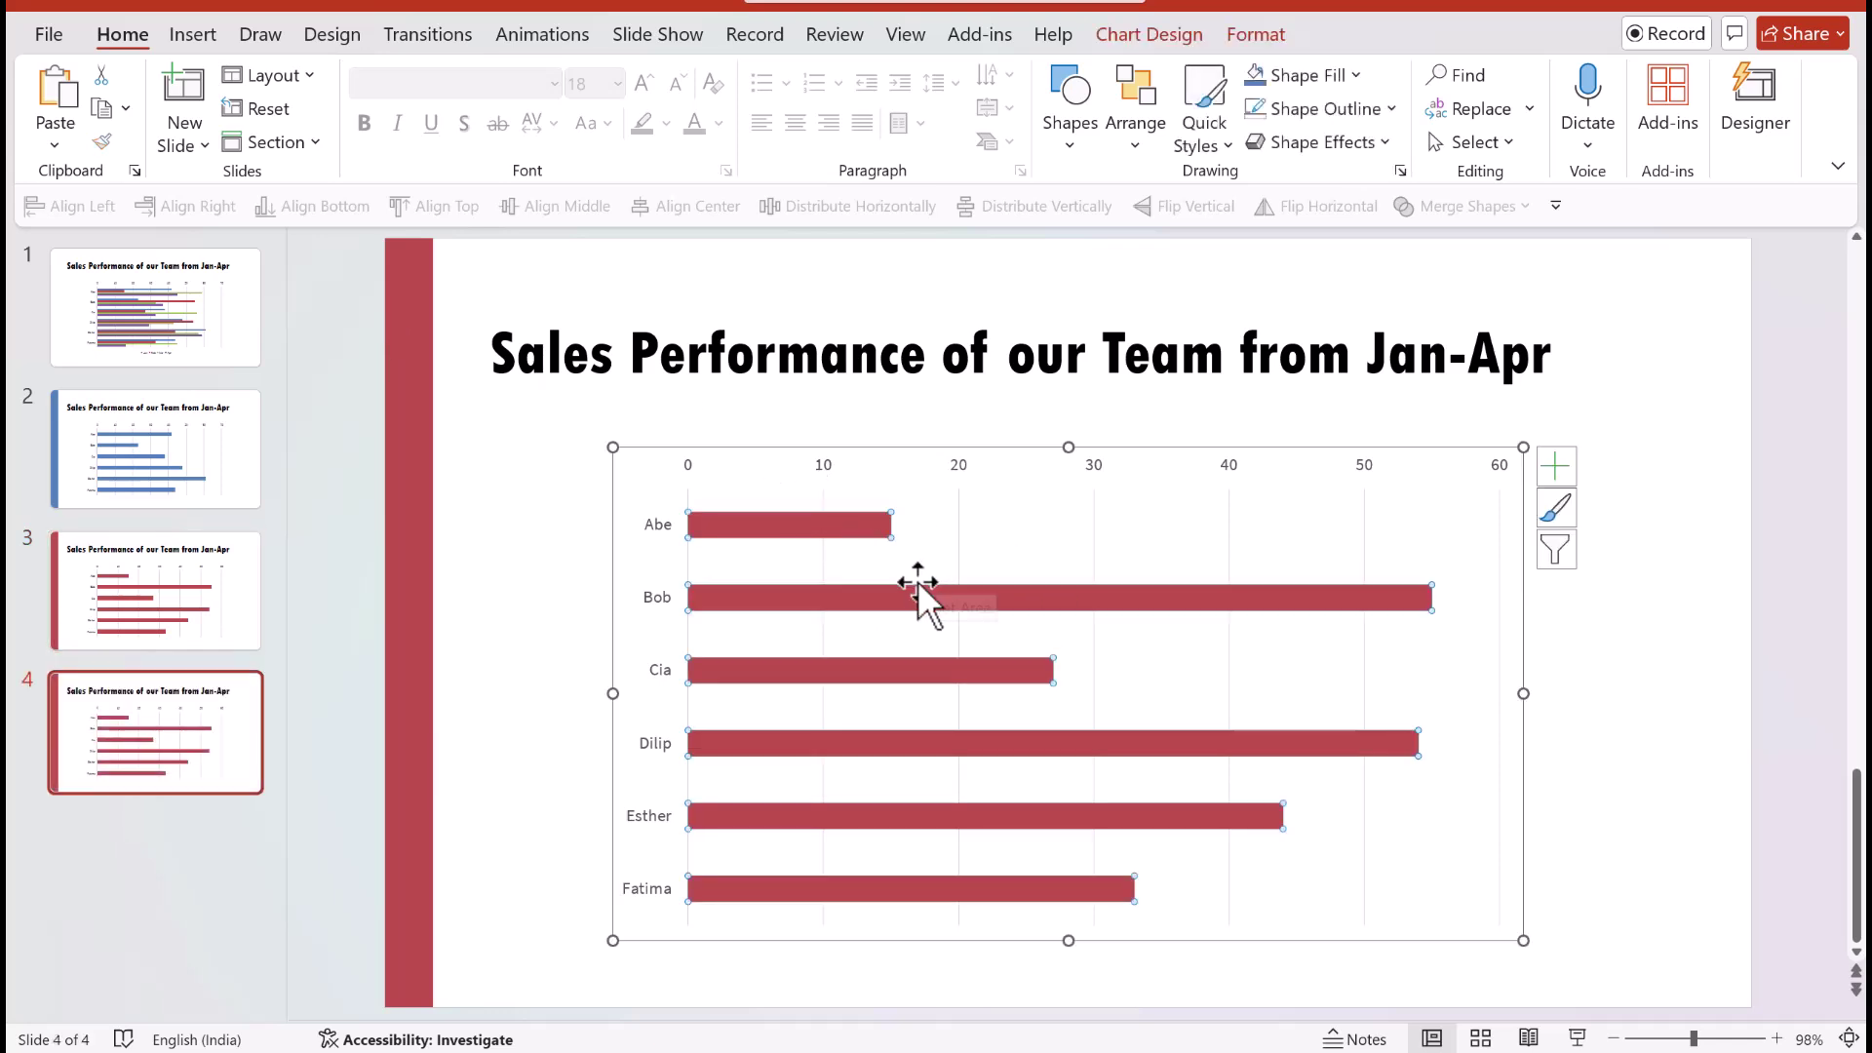
{"action": "right_click", "coordinate": [915, 585]}
{"action": "key", "text": "Escape"}
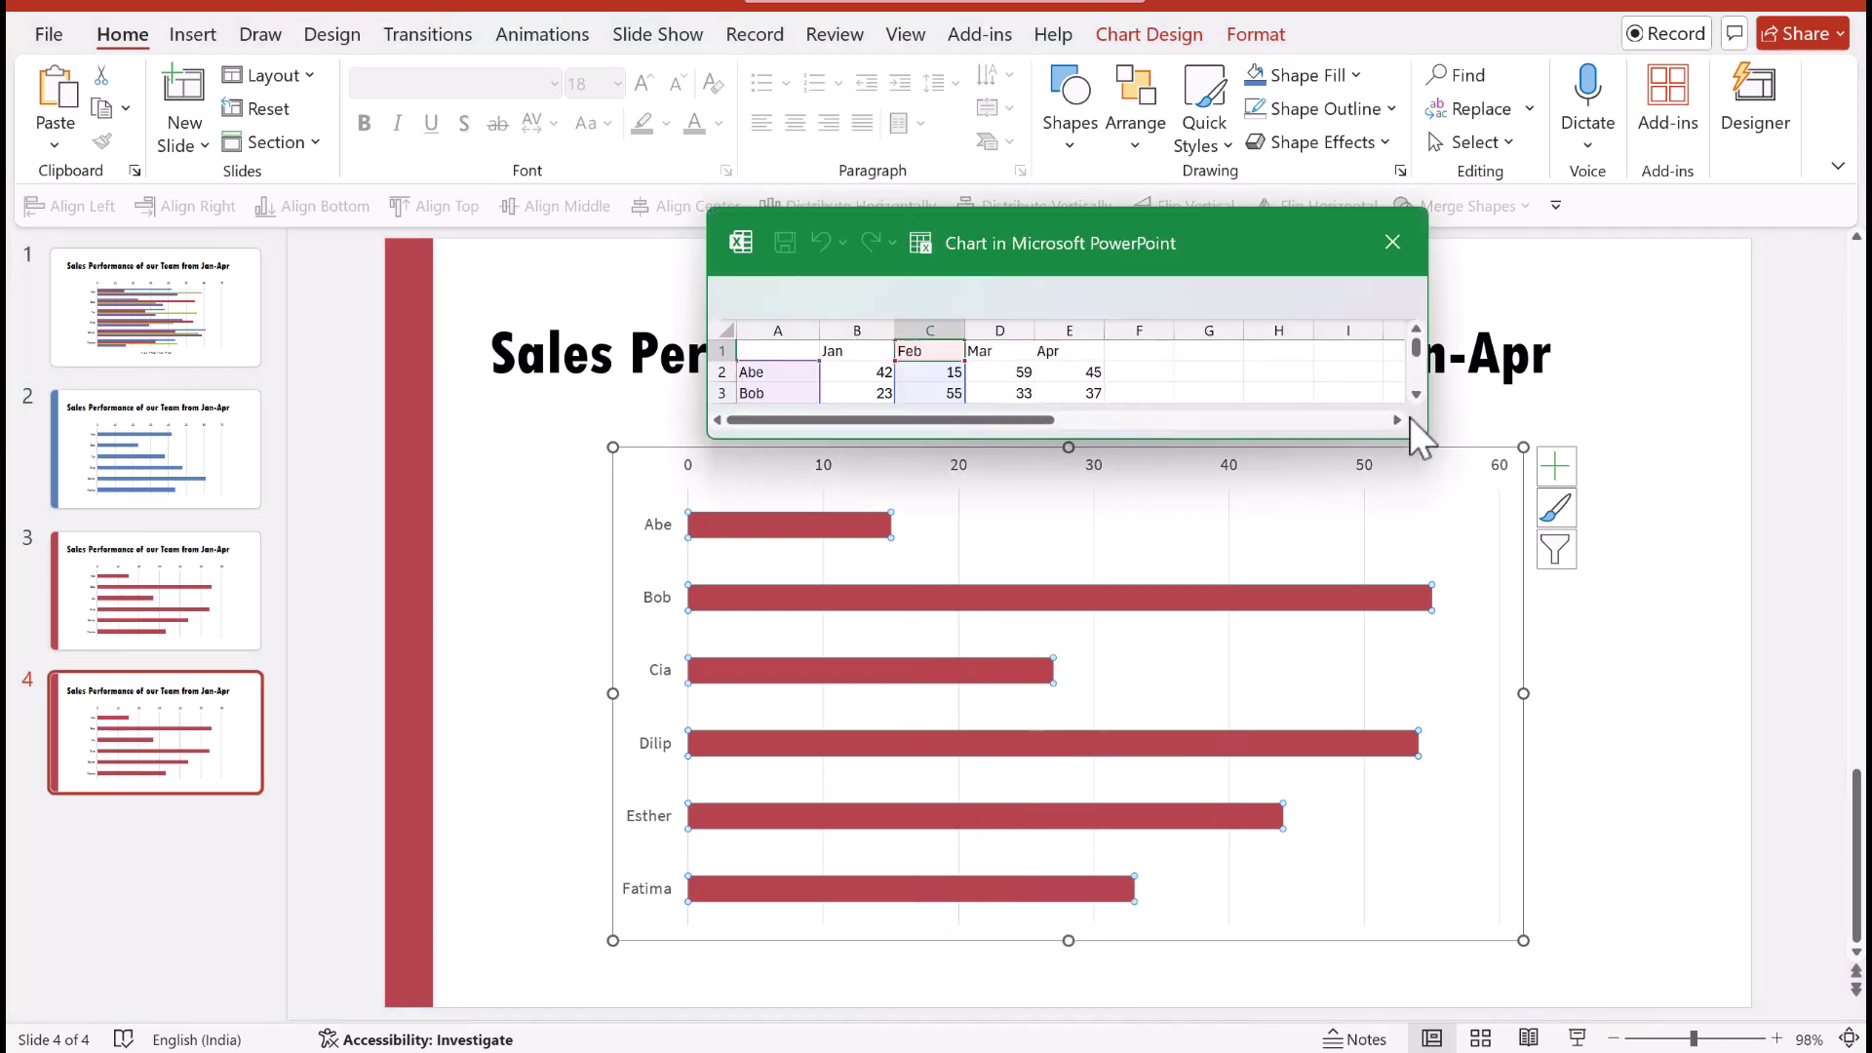
{"action": "left_click_drag", "start_coordinate": [1437, 449], "coordinate": [1209, 634]}
{"action": "mouse_move", "coordinate": [966, 362]}
{"action": "left_mouse_down"}
{"action": "mouse_move", "coordinate": [1034, 362]}
{"action": "mouse_move", "coordinate": [970, 359]}
{"action": "left_mouse_up"}
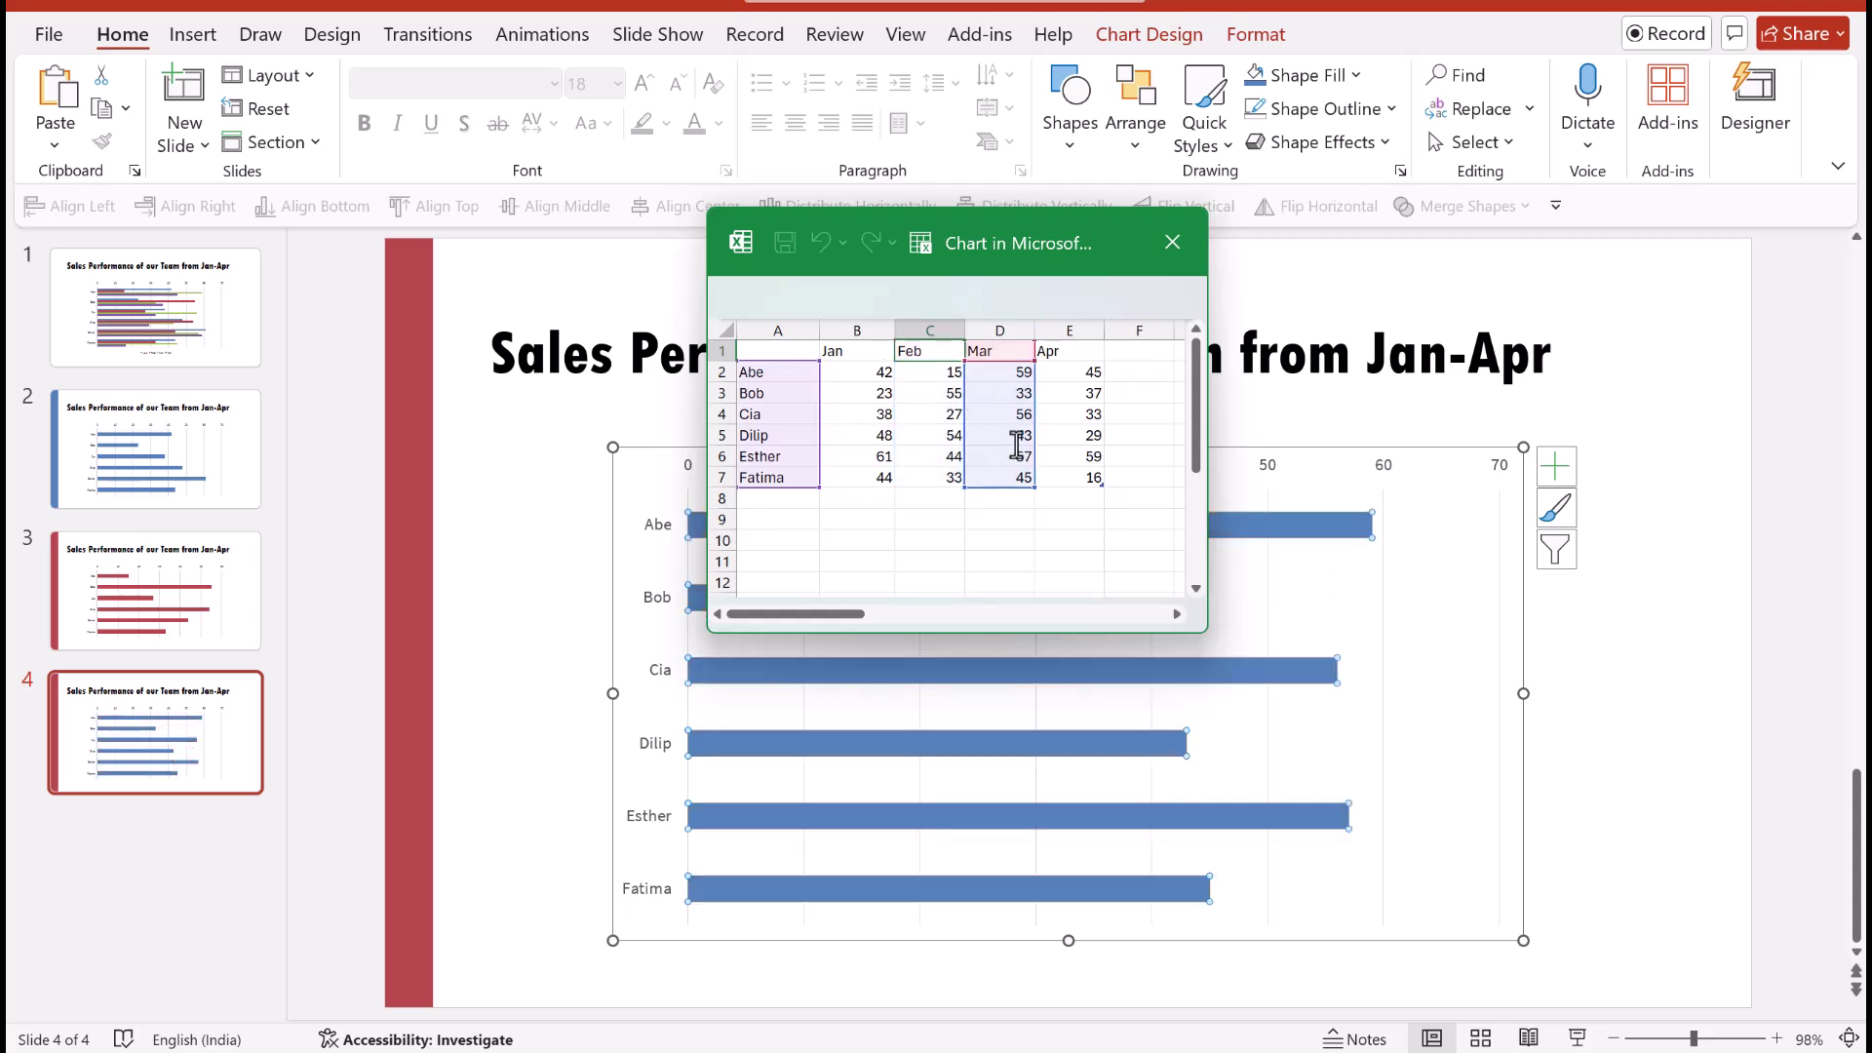
{"action": "left_click", "coordinate": [1173, 242]}
{"action": "left_click", "coordinate": [448, 777]}
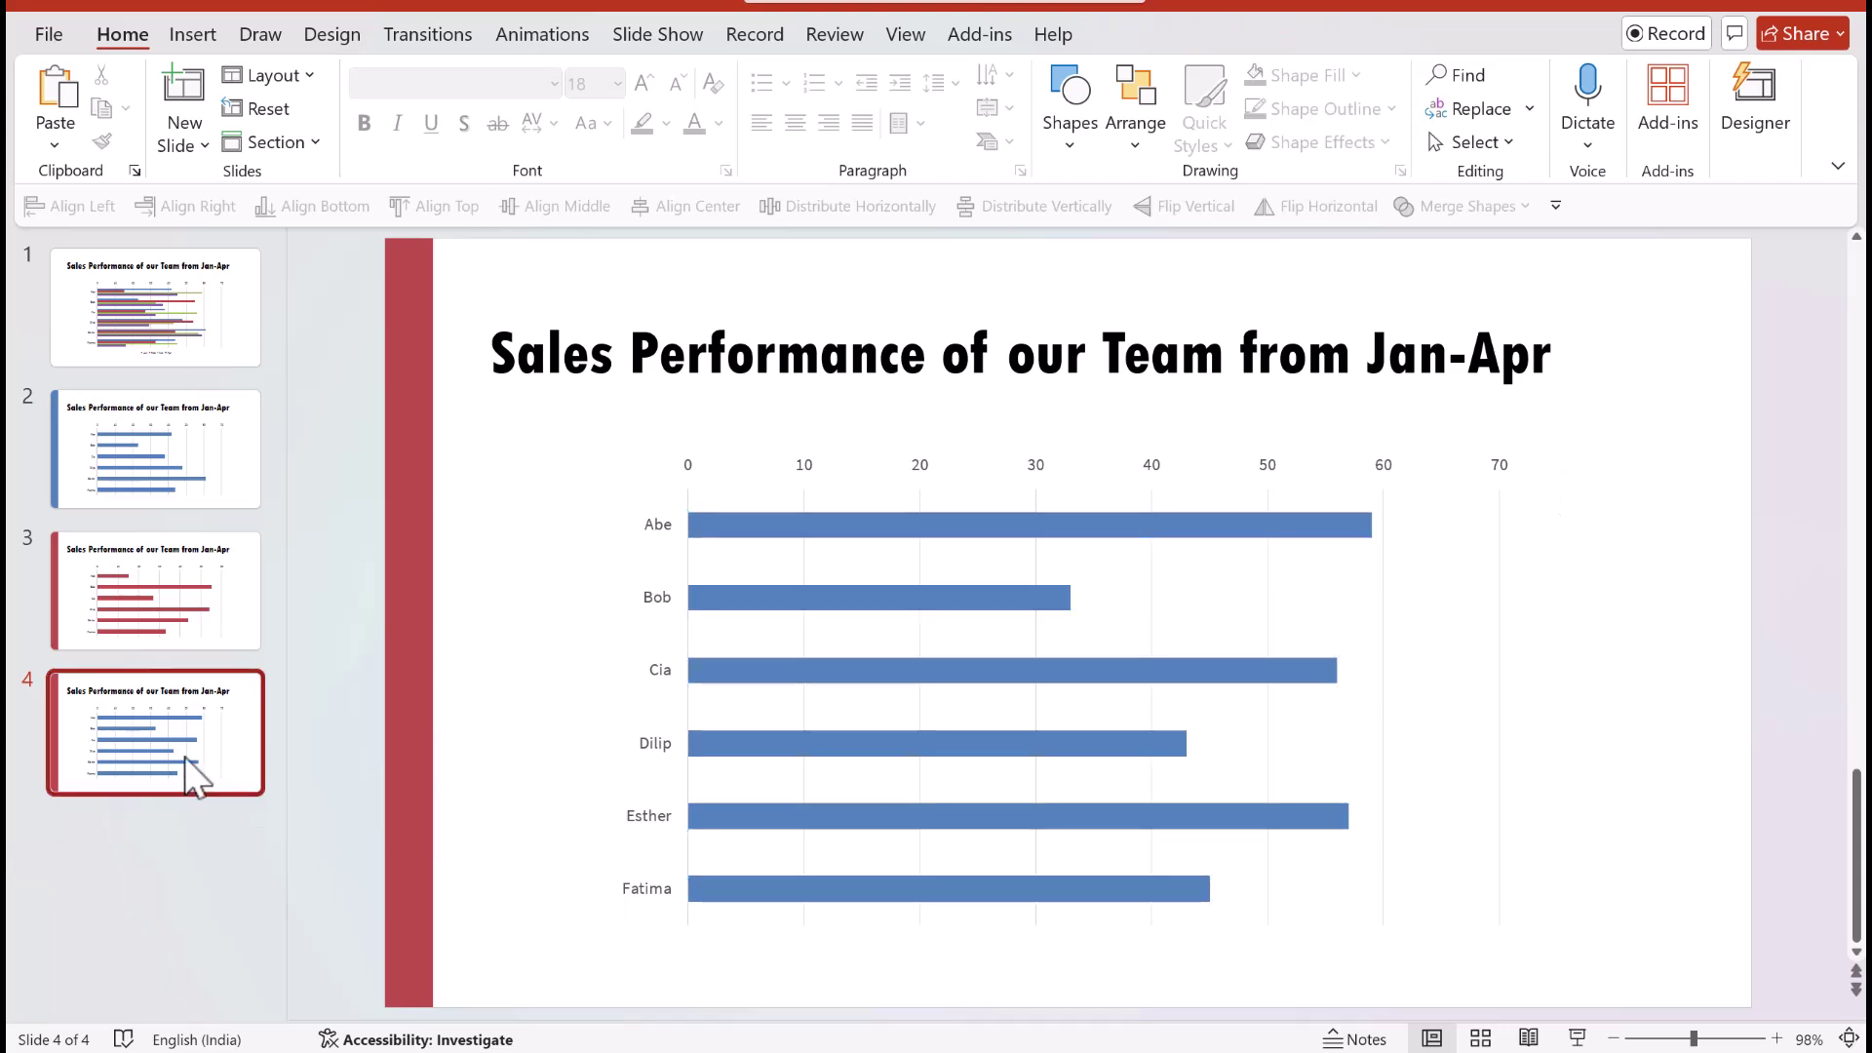
Step: Make slide 4's Mar chart bars and side bar green
{"action": "left_click", "coordinate": [234, 356]}
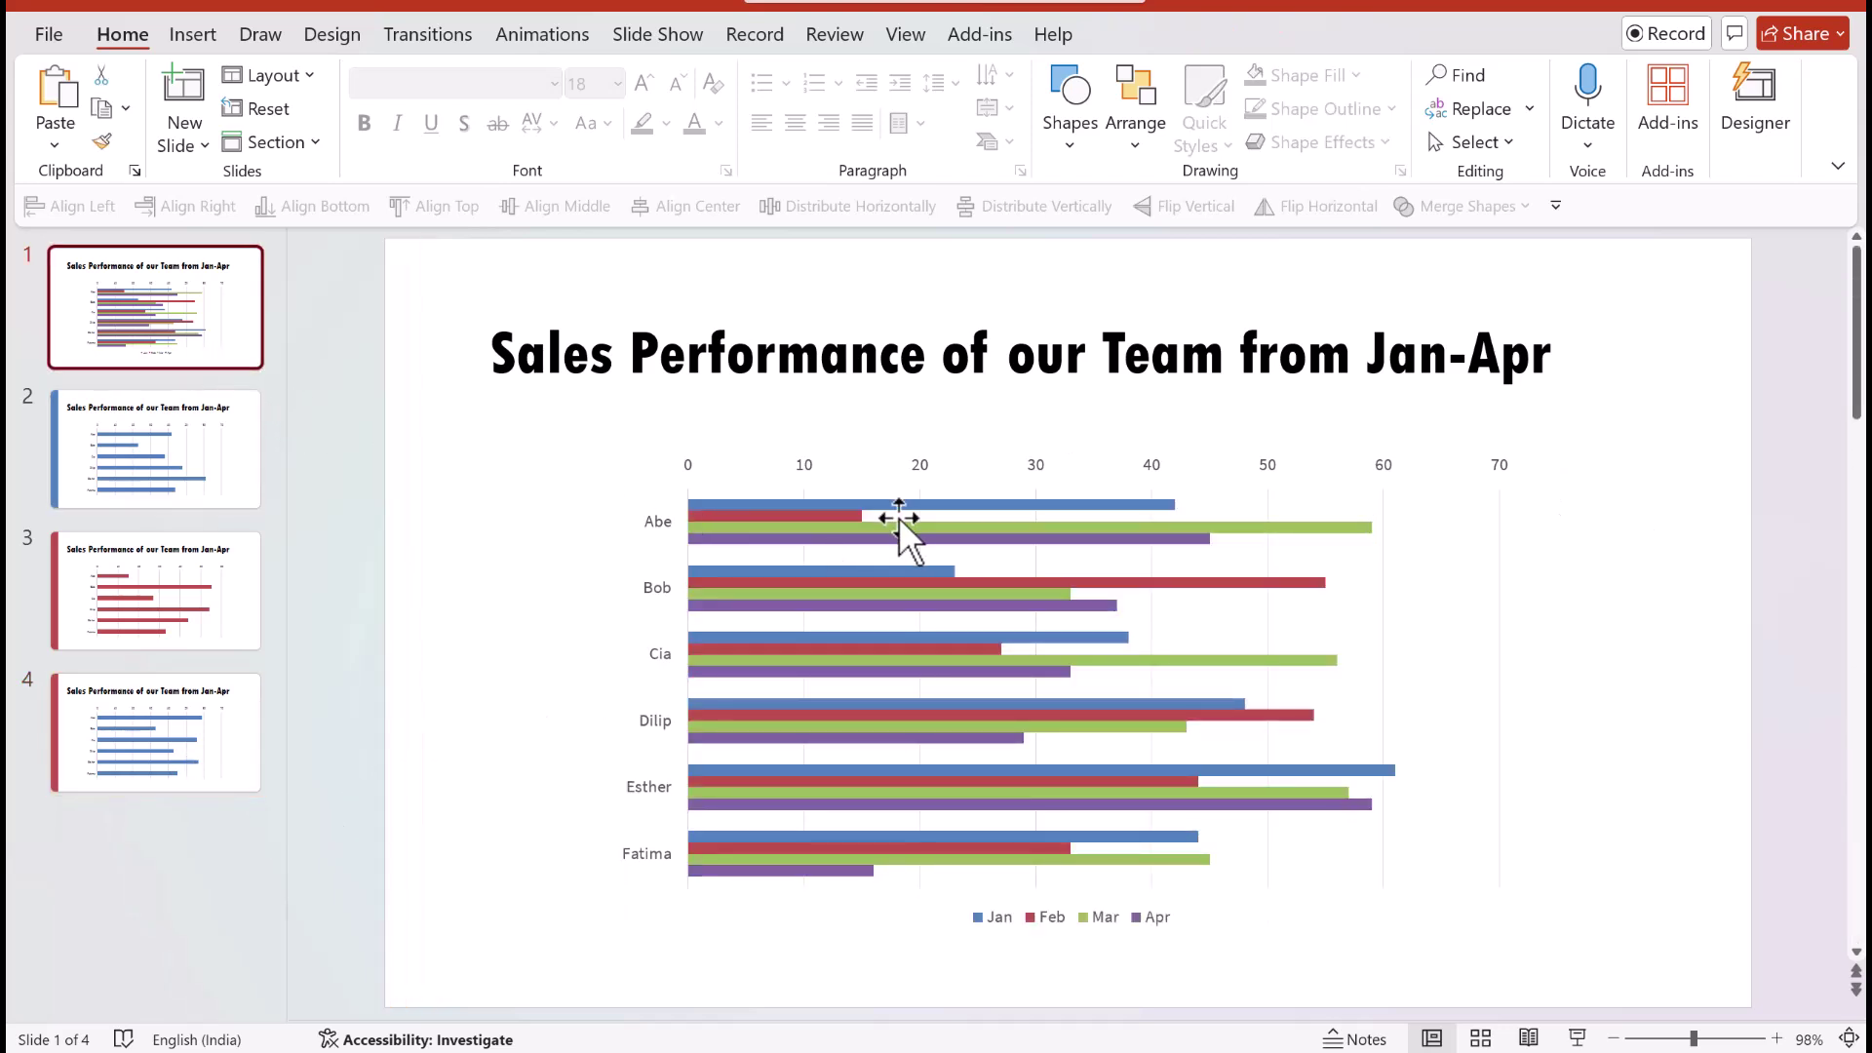
{"action": "left_click", "coordinate": [167, 719]}
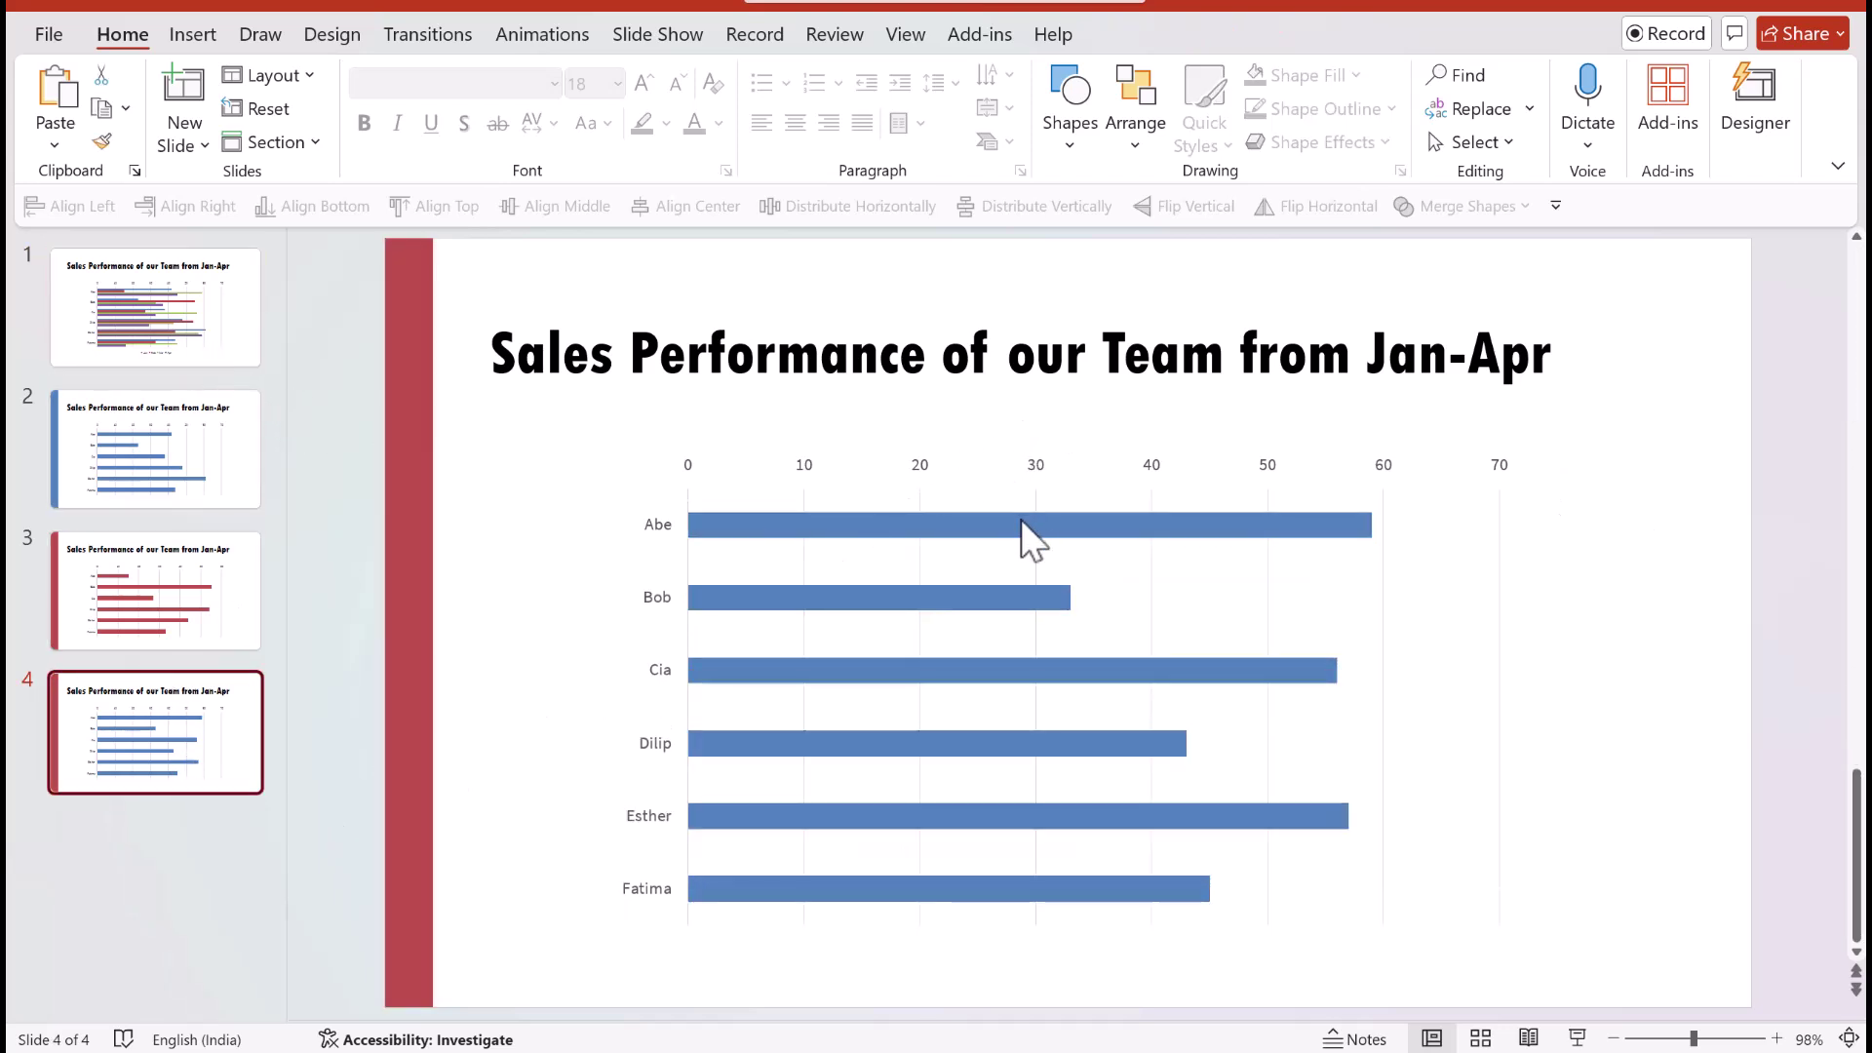
{"action": "left_click", "coordinate": [1021, 523]}
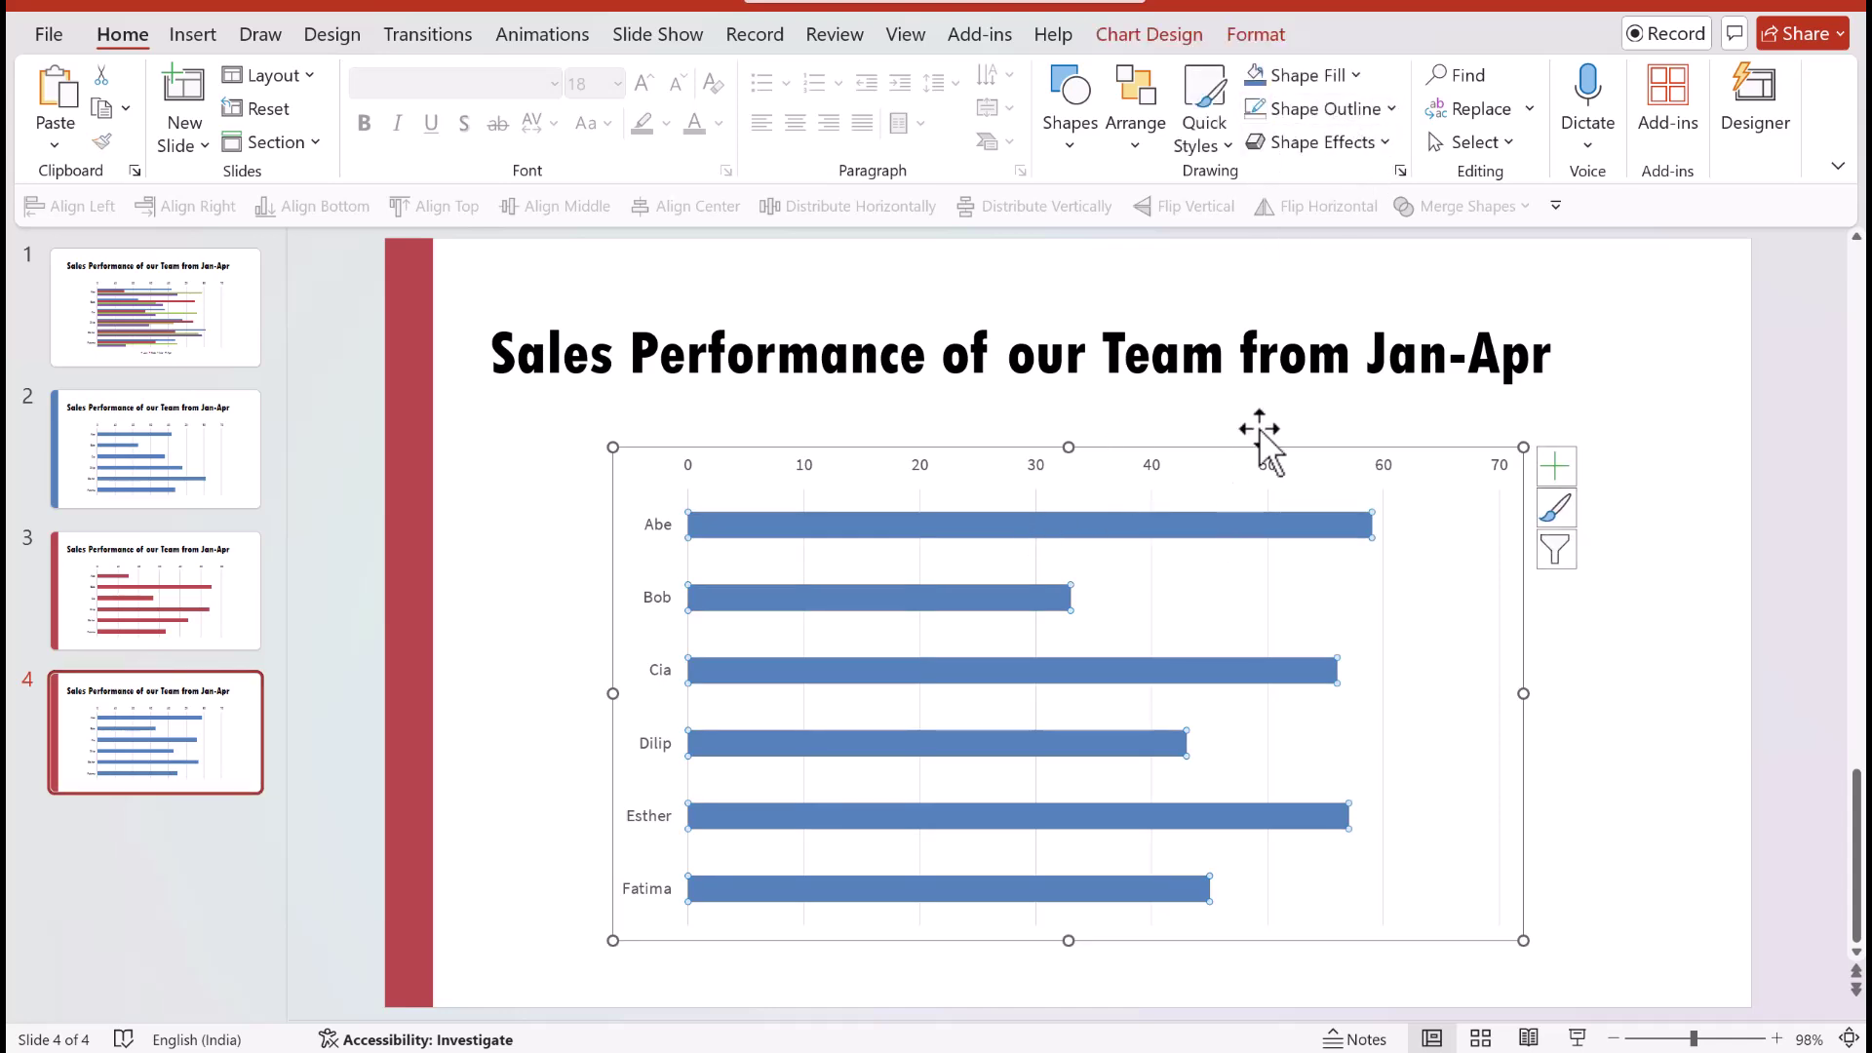
{"action": "left_click", "coordinate": [1312, 75]}
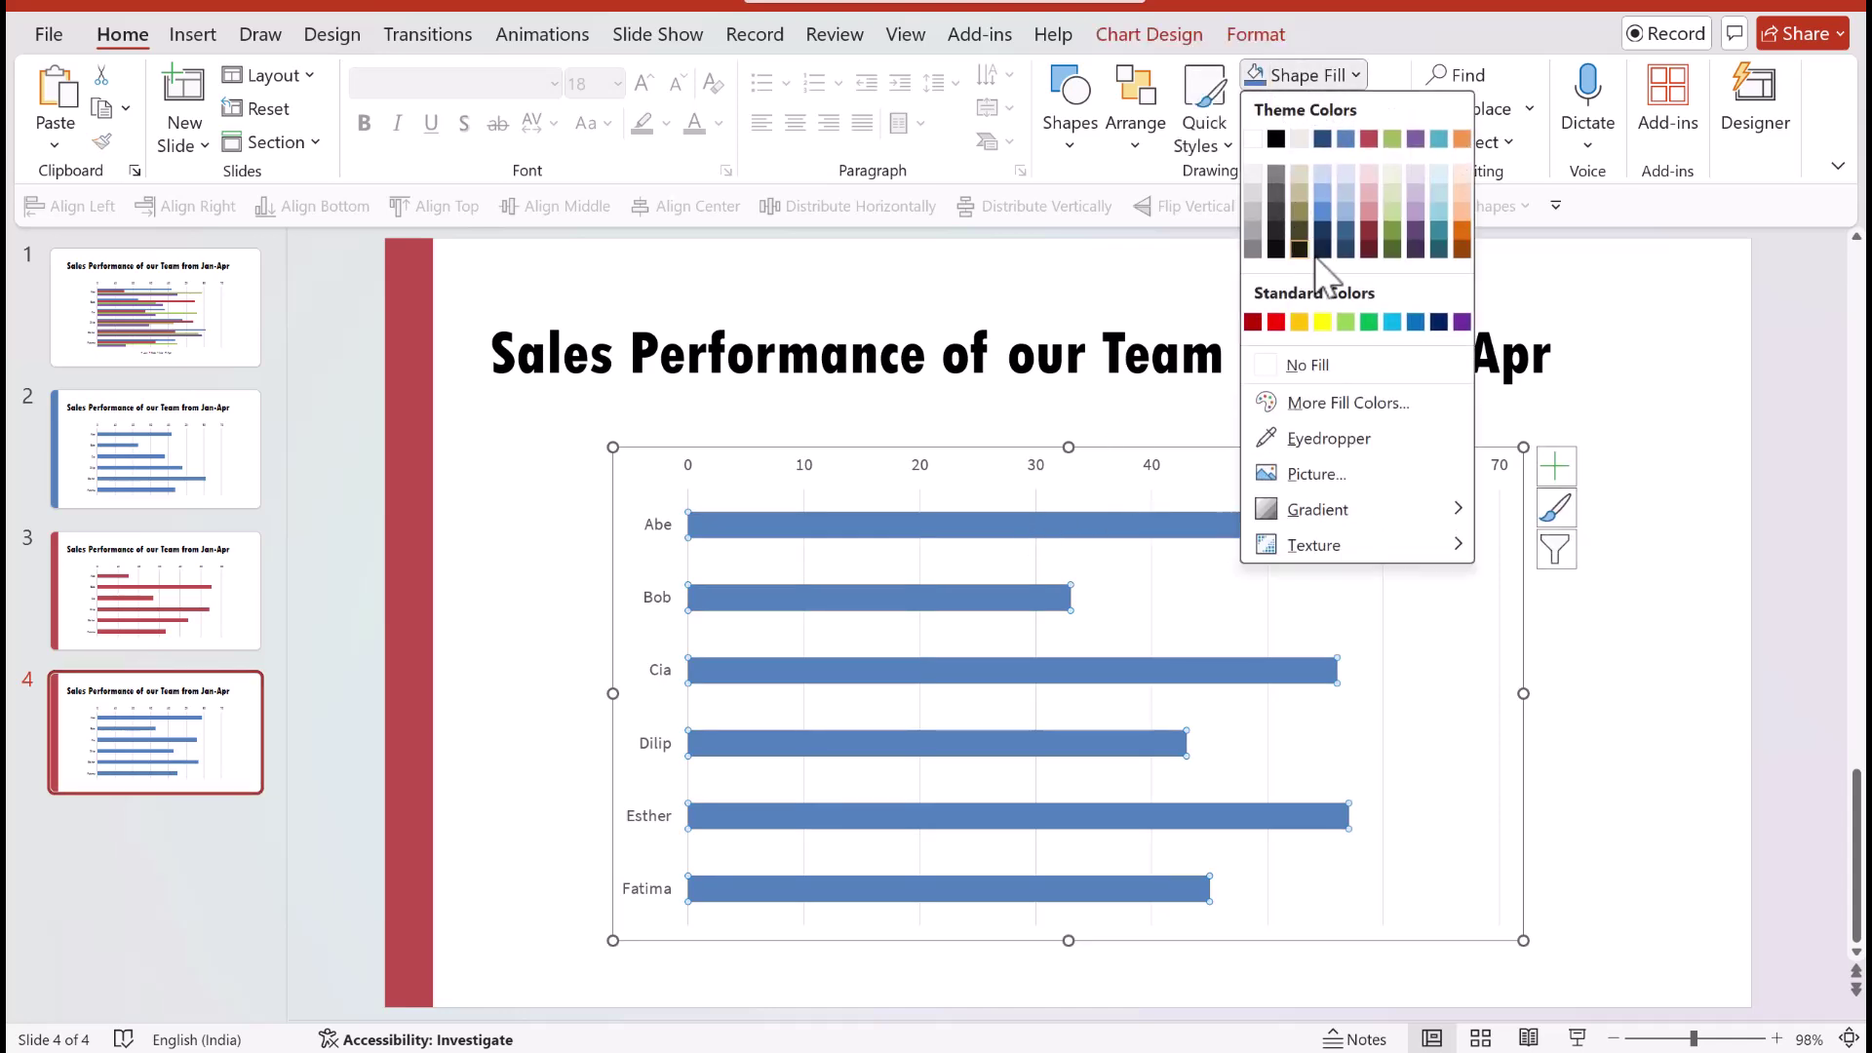
{"action": "left_click", "coordinate": [1392, 140]}
{"action": "left_click", "coordinate": [425, 460]}
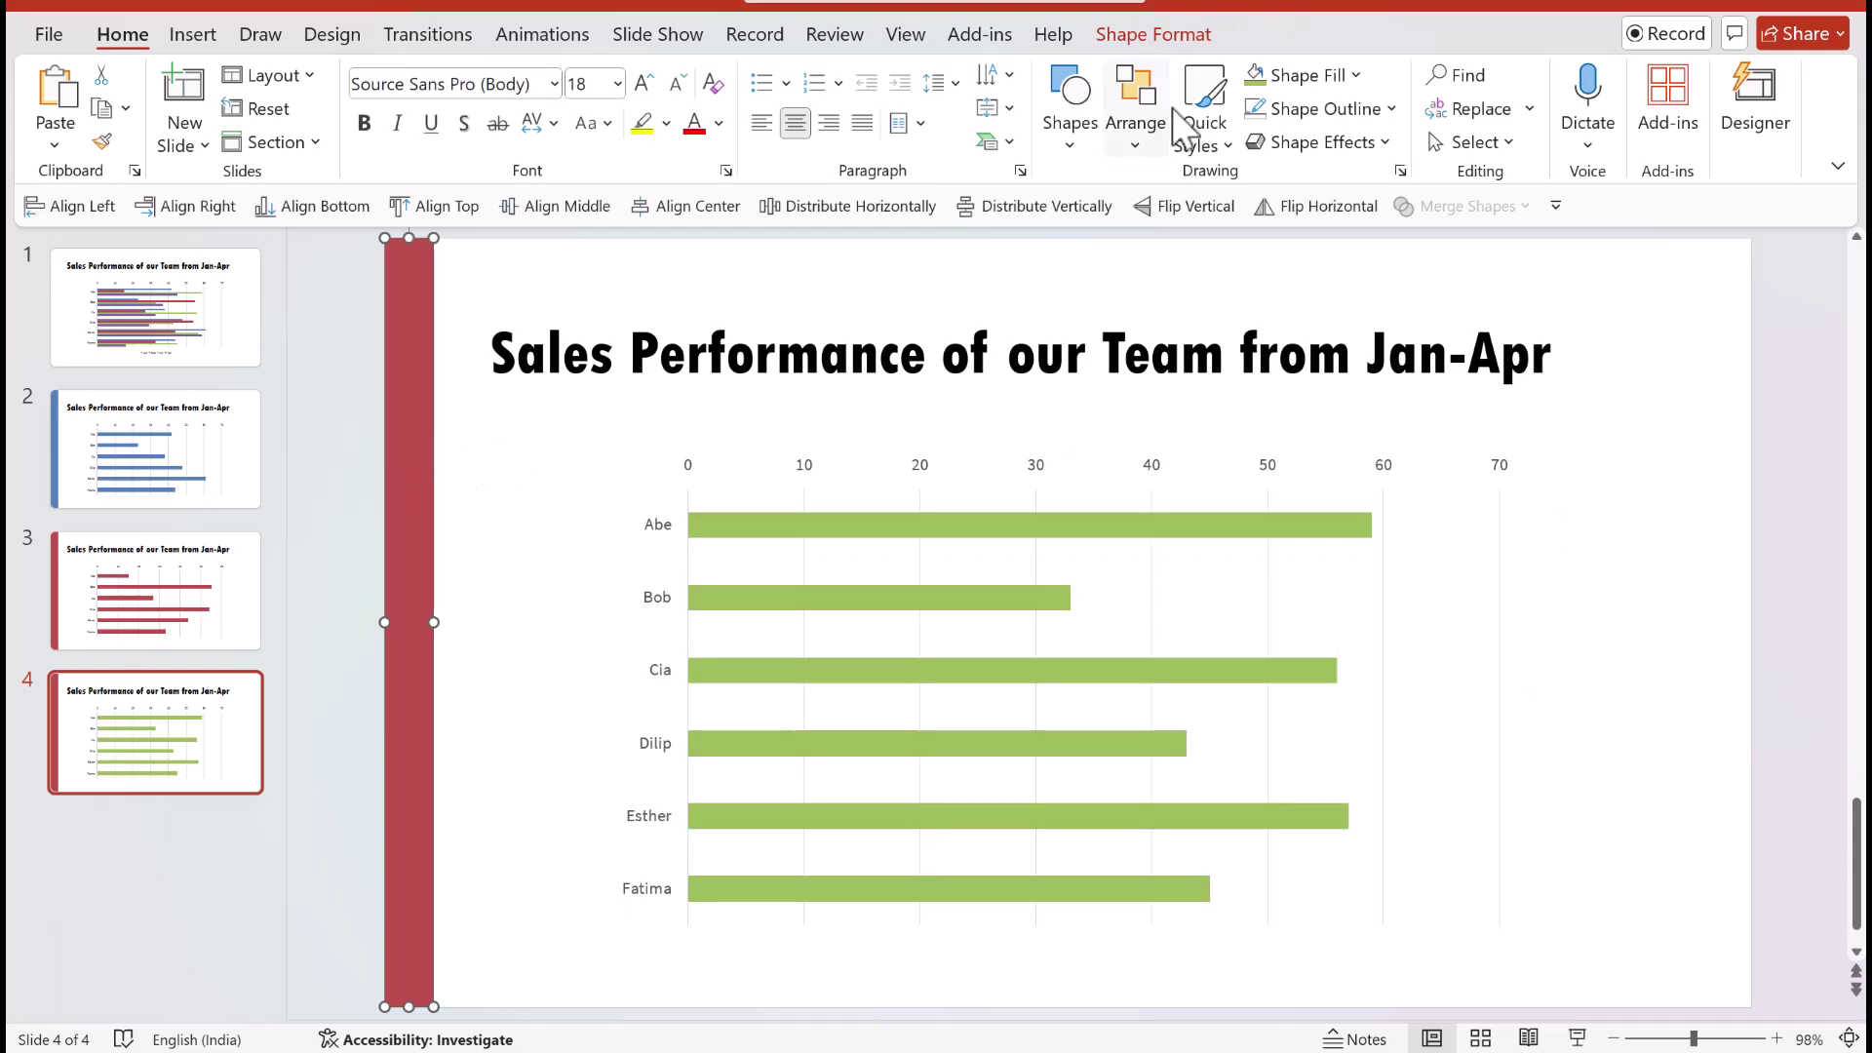
{"action": "left_click", "coordinate": [1258, 86]}
Step: Duplicate slide 4 as slide 5 and switch its chart data to the Apr column
{"action": "right_click", "coordinate": [179, 753]}
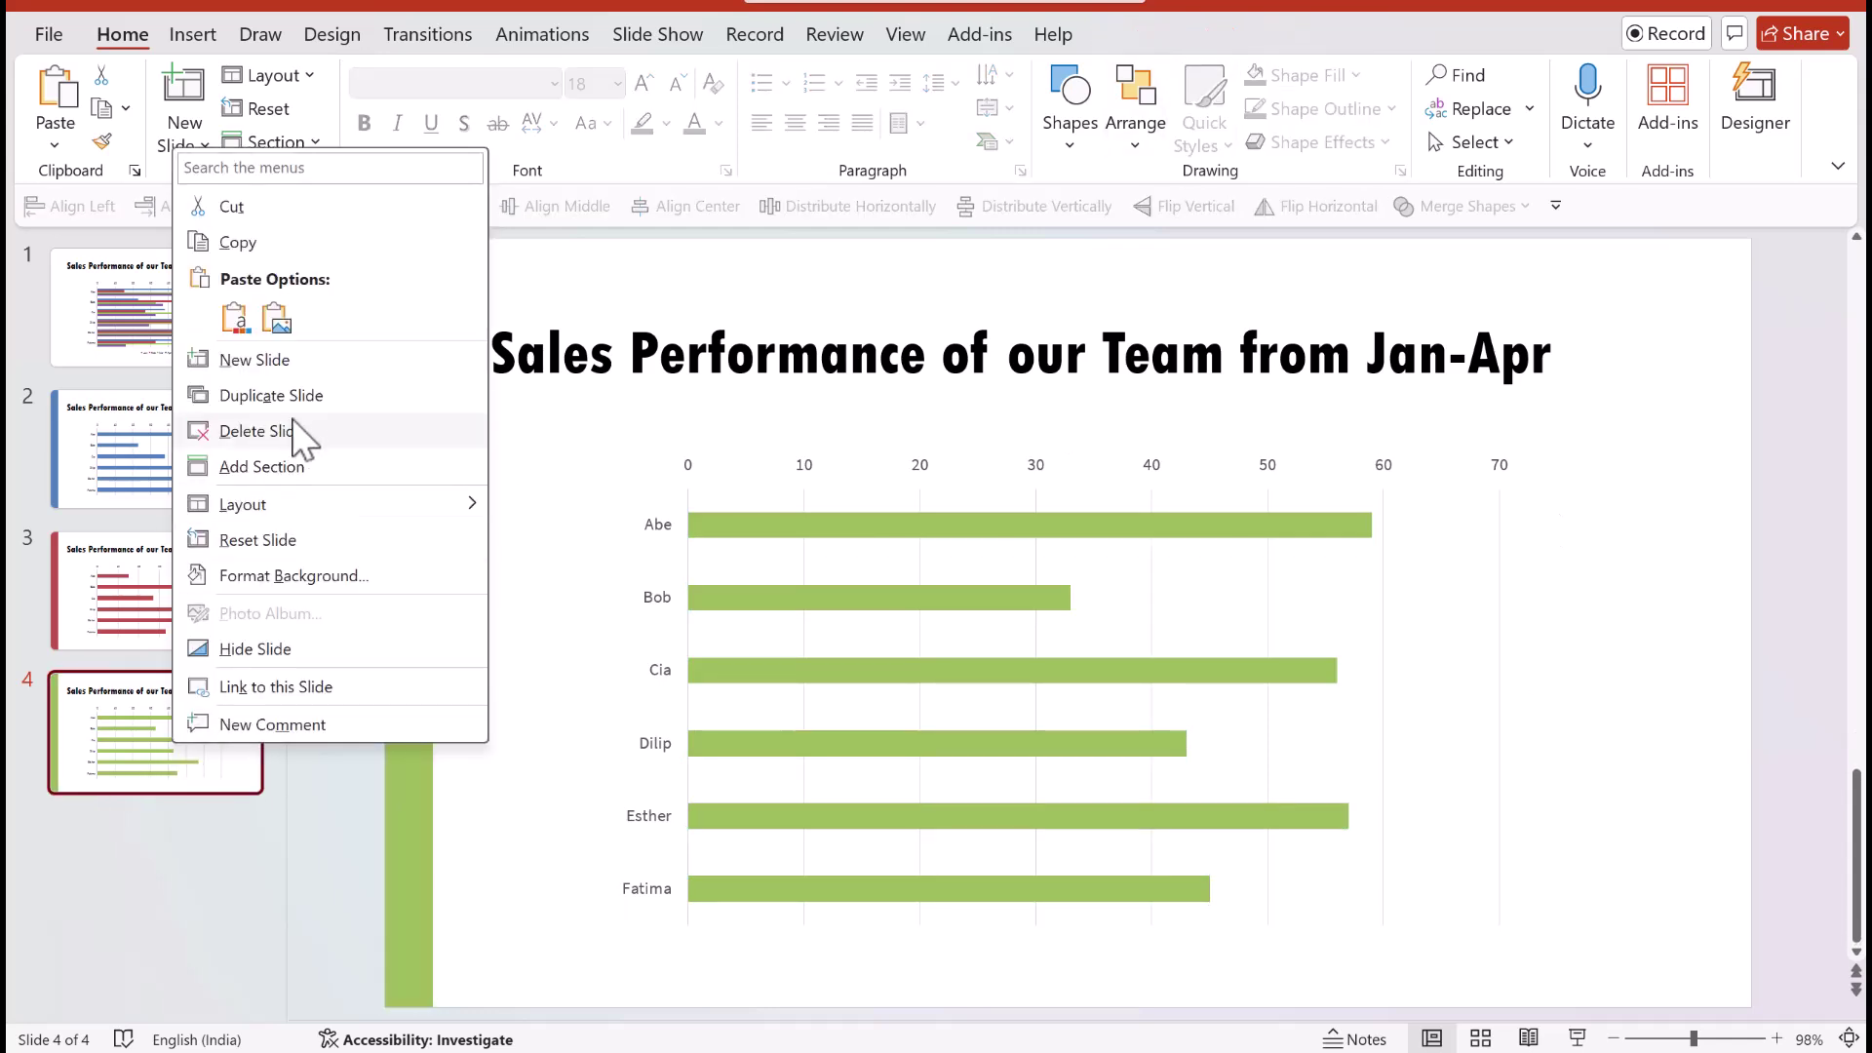
{"action": "left_click", "coordinate": [278, 395]}
{"action": "right_click", "coordinate": [1032, 526]}
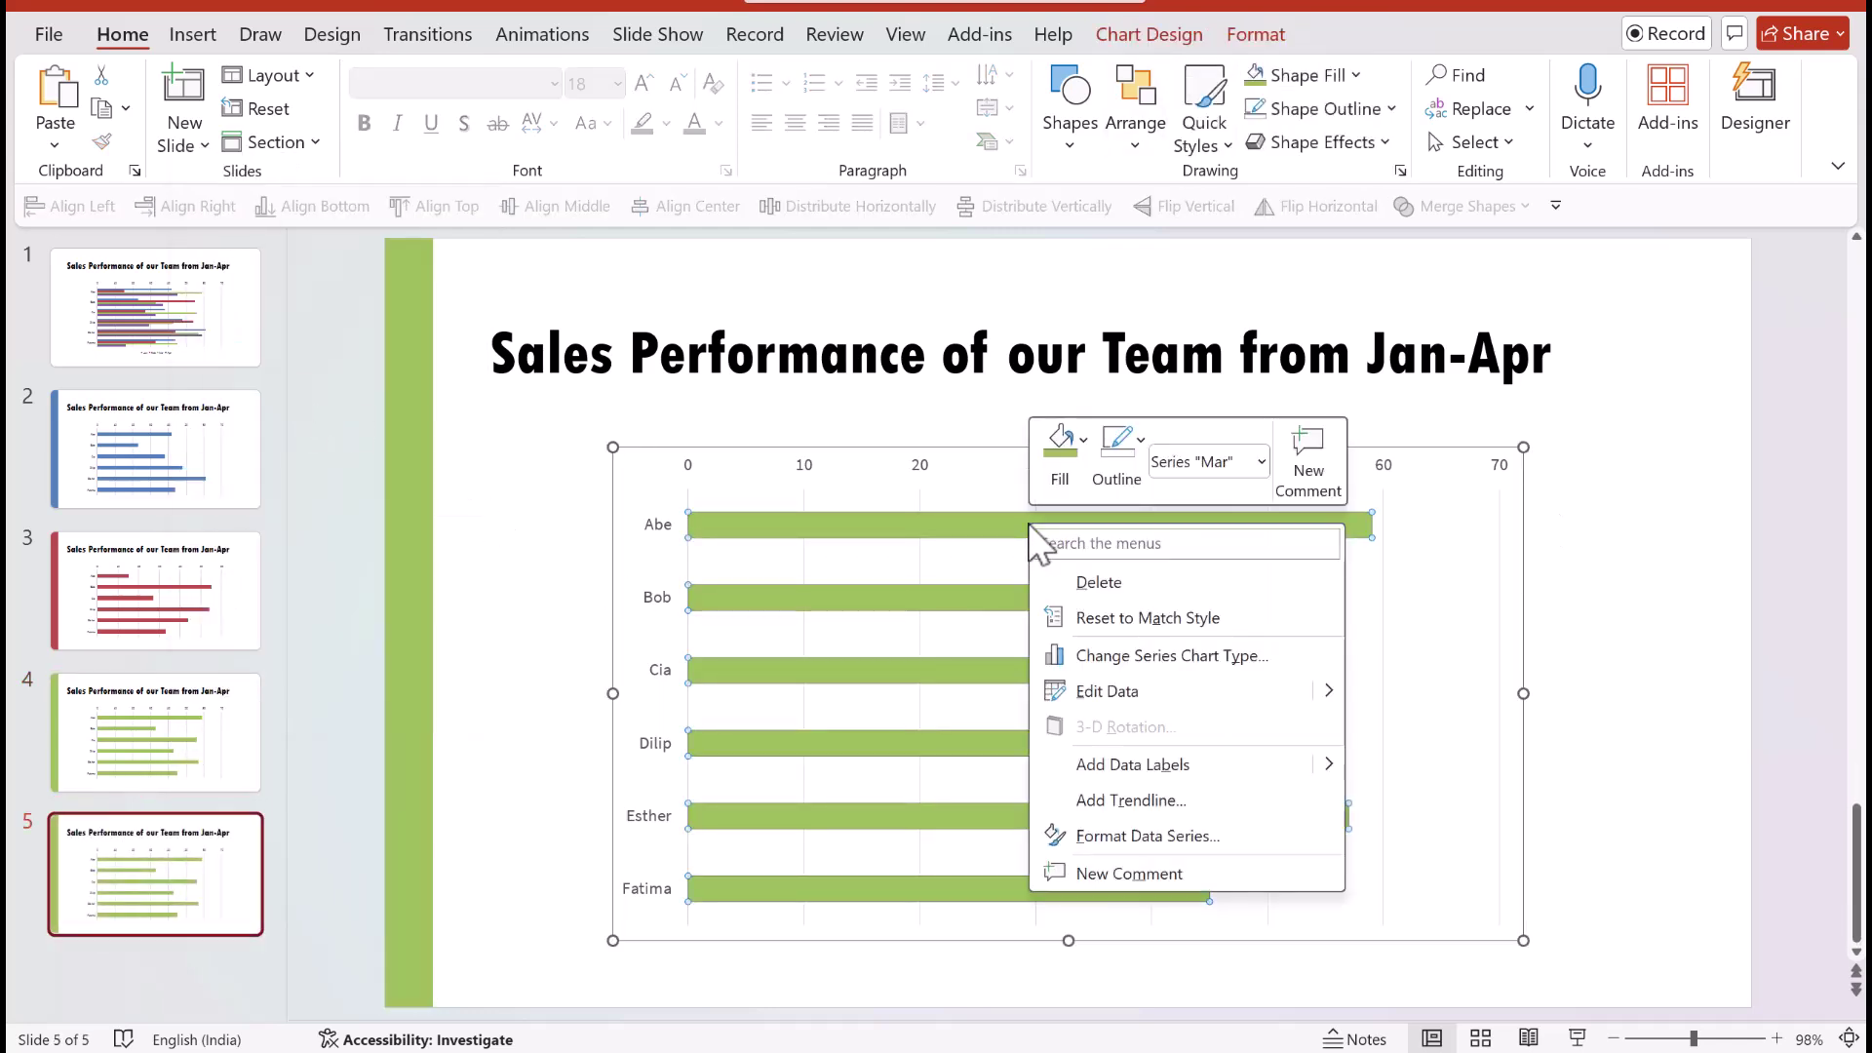
{"action": "left_click", "coordinate": [1120, 692]}
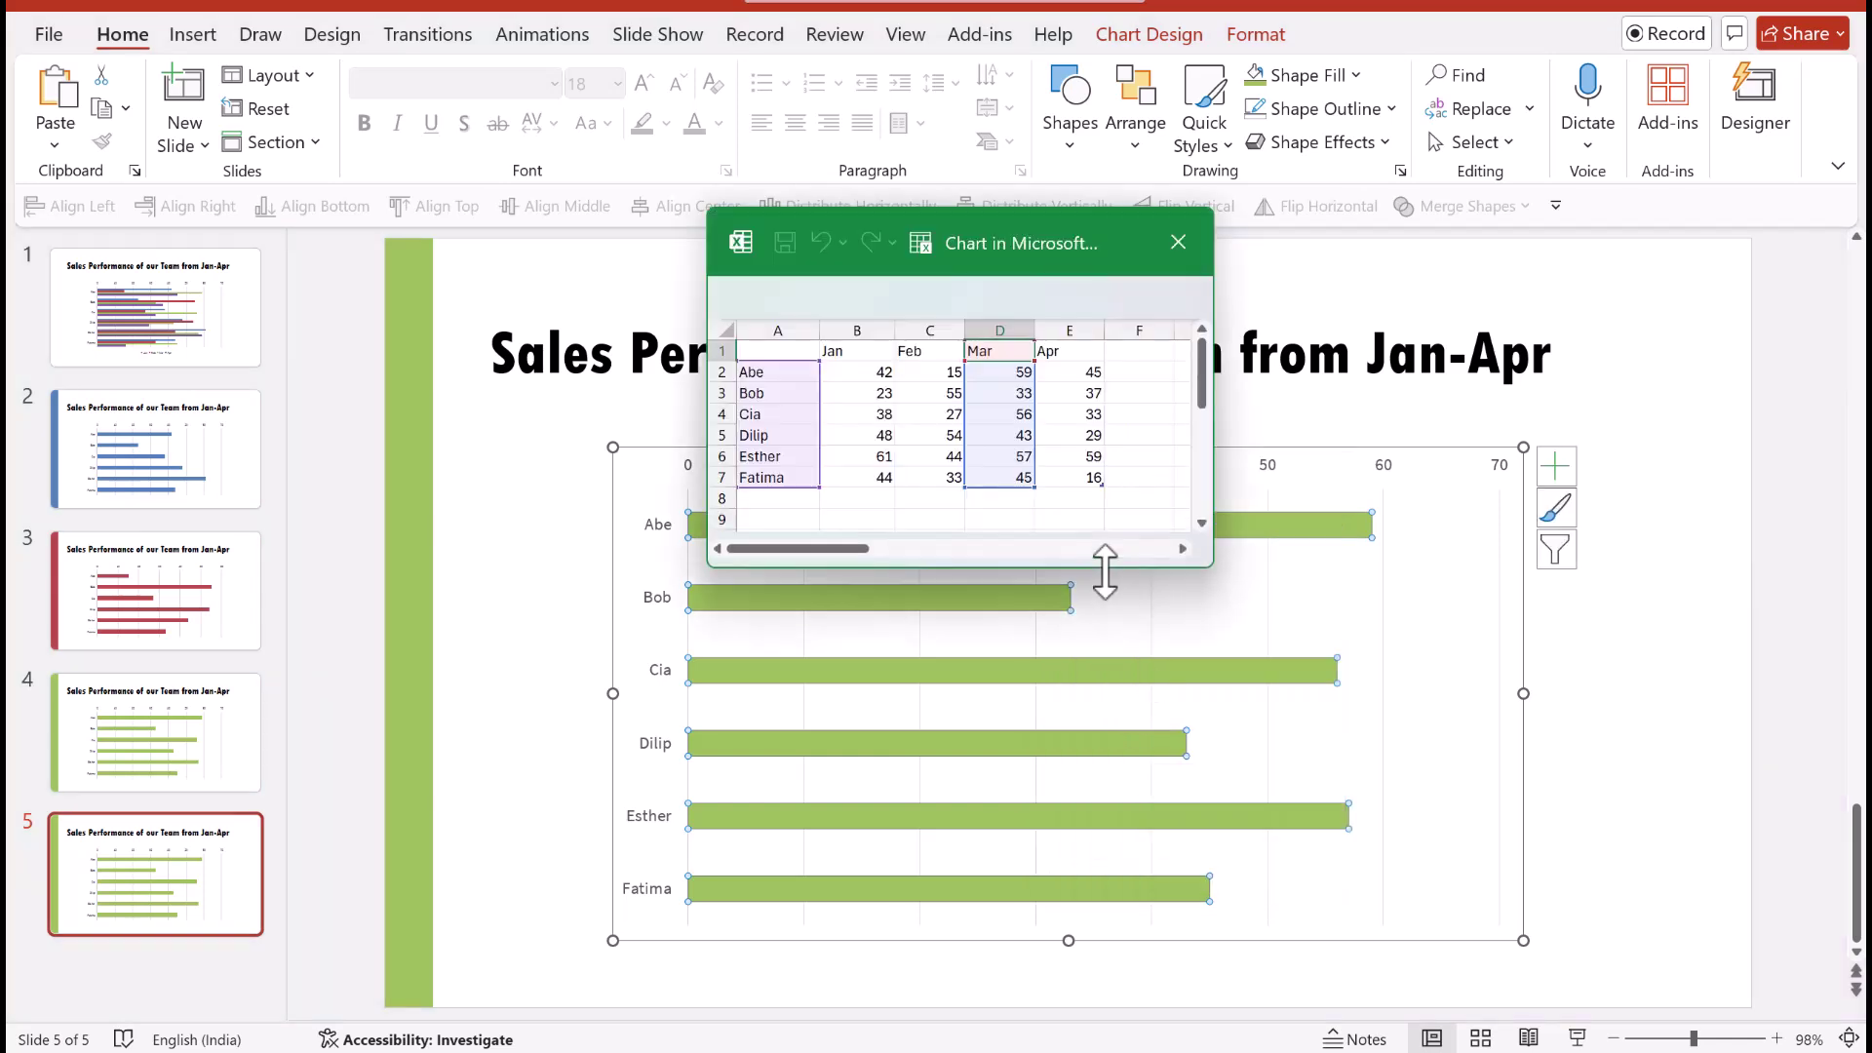
{"action": "left_click_drag", "start_coordinate": [1105, 572], "coordinate": [1105, 573]}
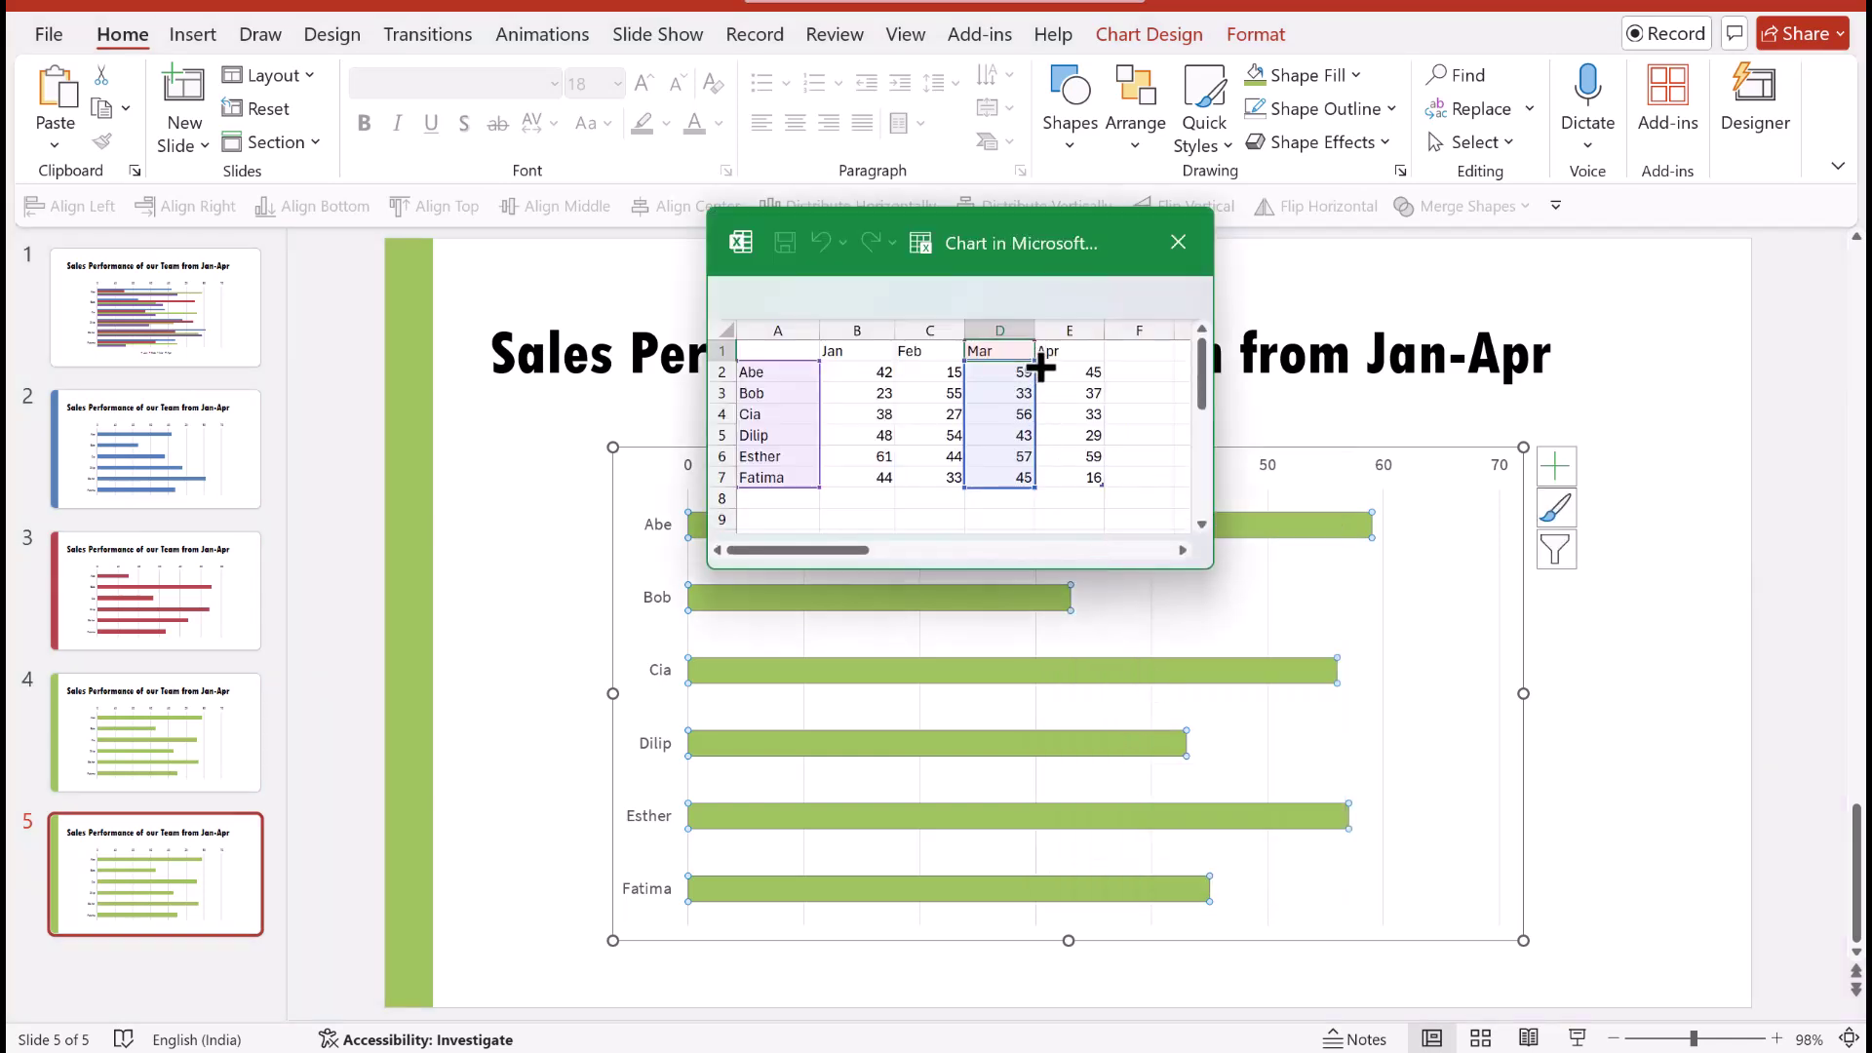
{"action": "mouse_move", "coordinate": [1059, 367]}
{"action": "left_mouse_down"}
{"action": "mouse_move", "coordinate": [1106, 364]}
{"action": "mouse_move", "coordinate": [1024, 367]}
{"action": "left_mouse_up"}
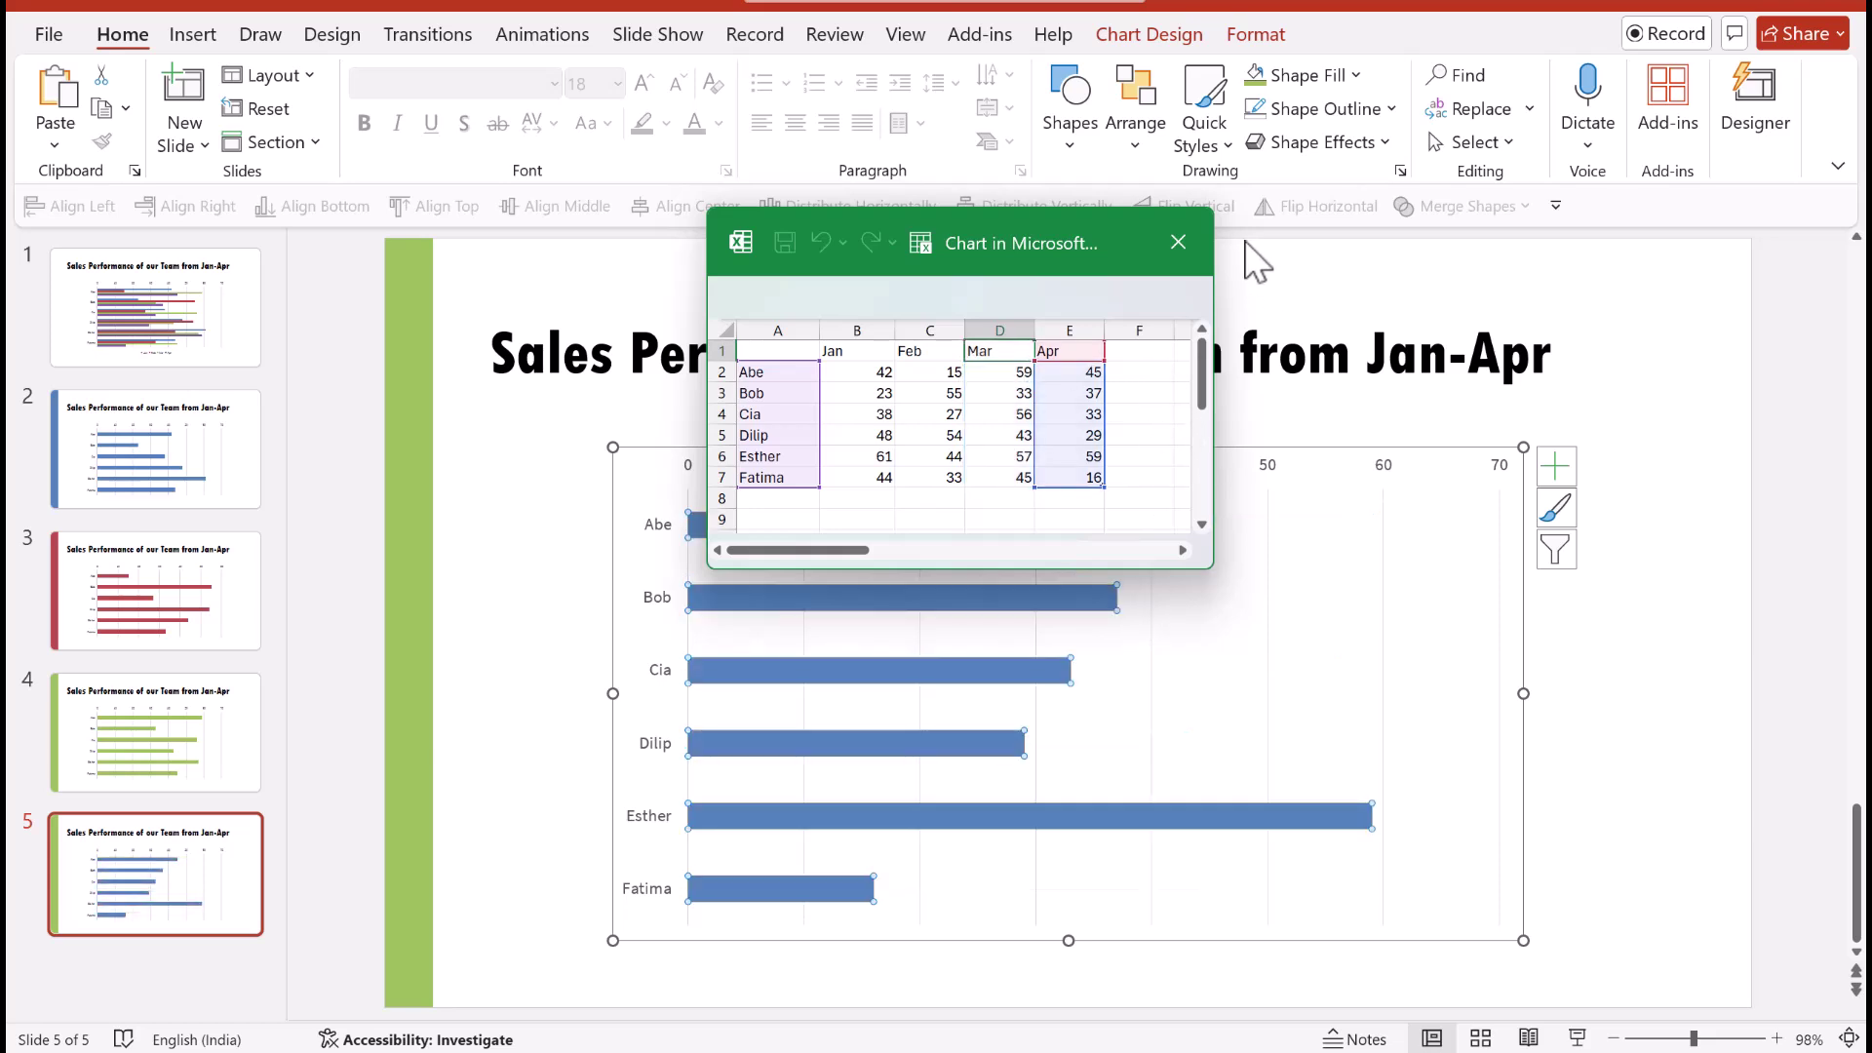
{"action": "left_click", "coordinate": [1179, 242]}
Step: Make slide 5's Apr chart bars and side bar purple
{"action": "left_click", "coordinate": [203, 367]}
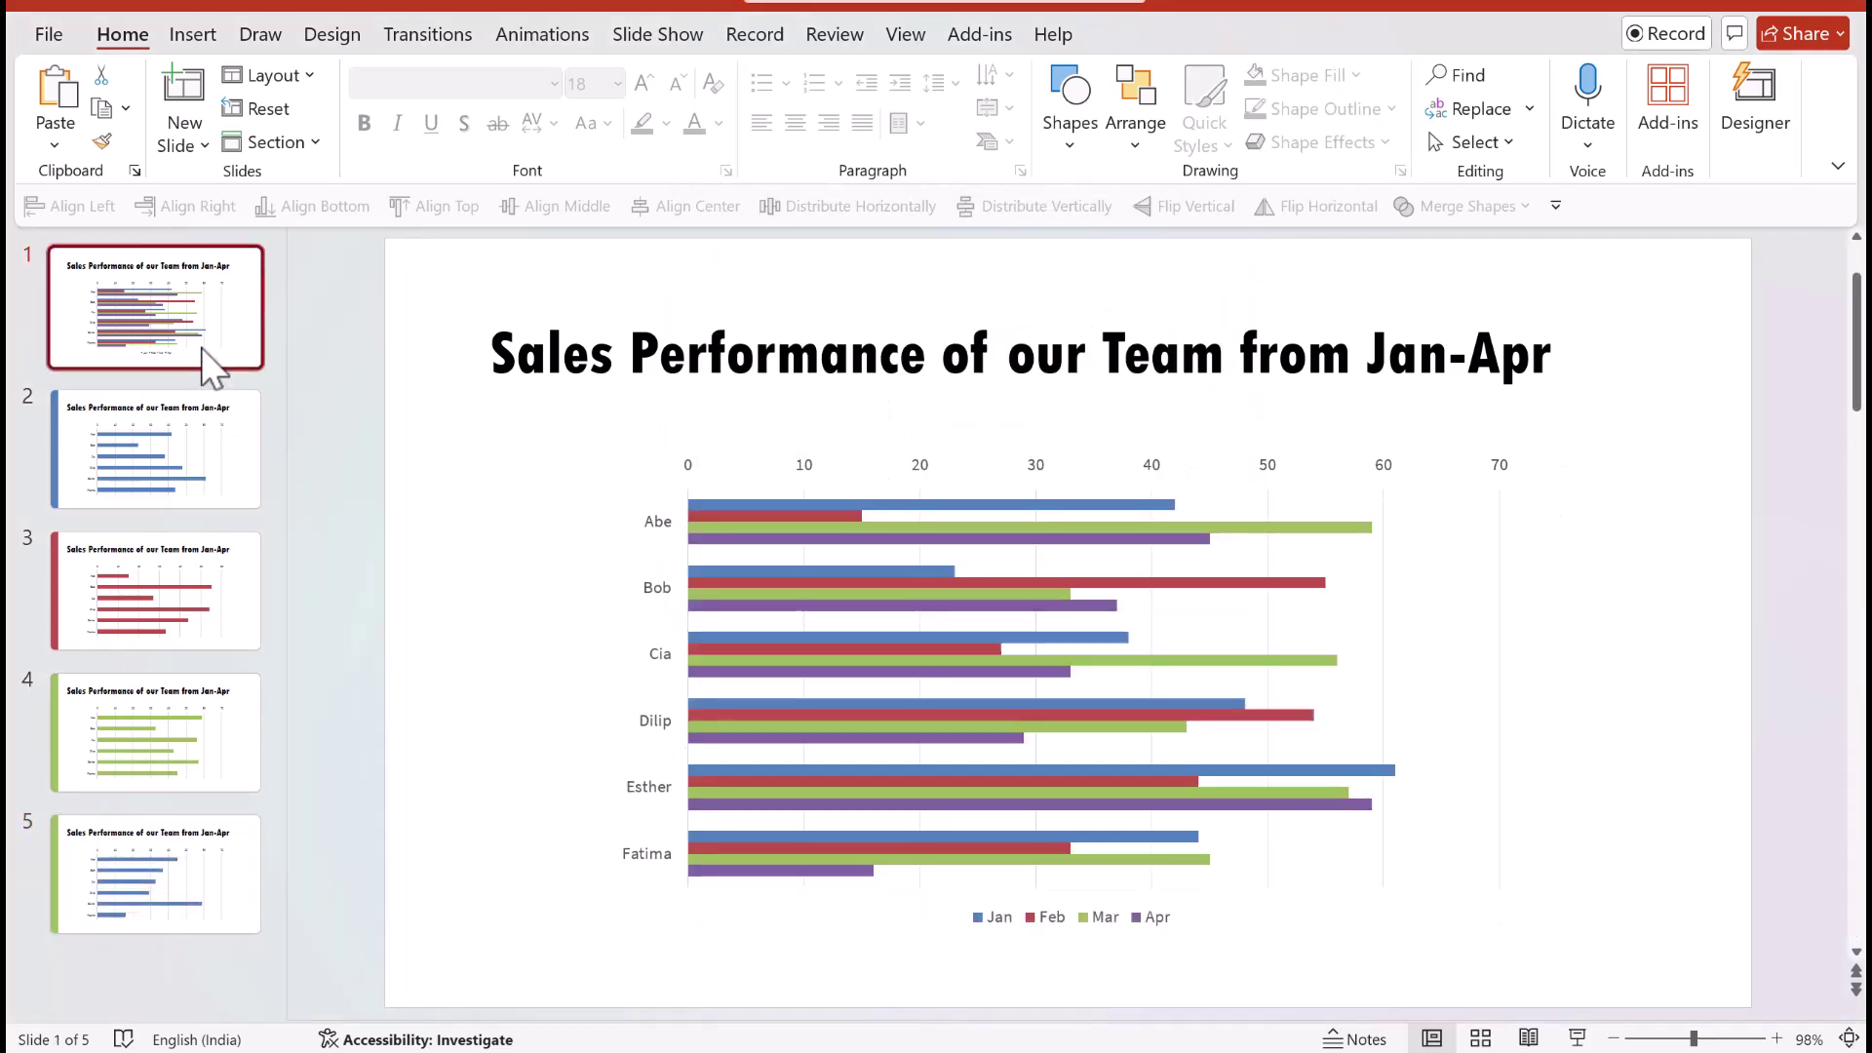
{"action": "left_click", "coordinate": [238, 881]}
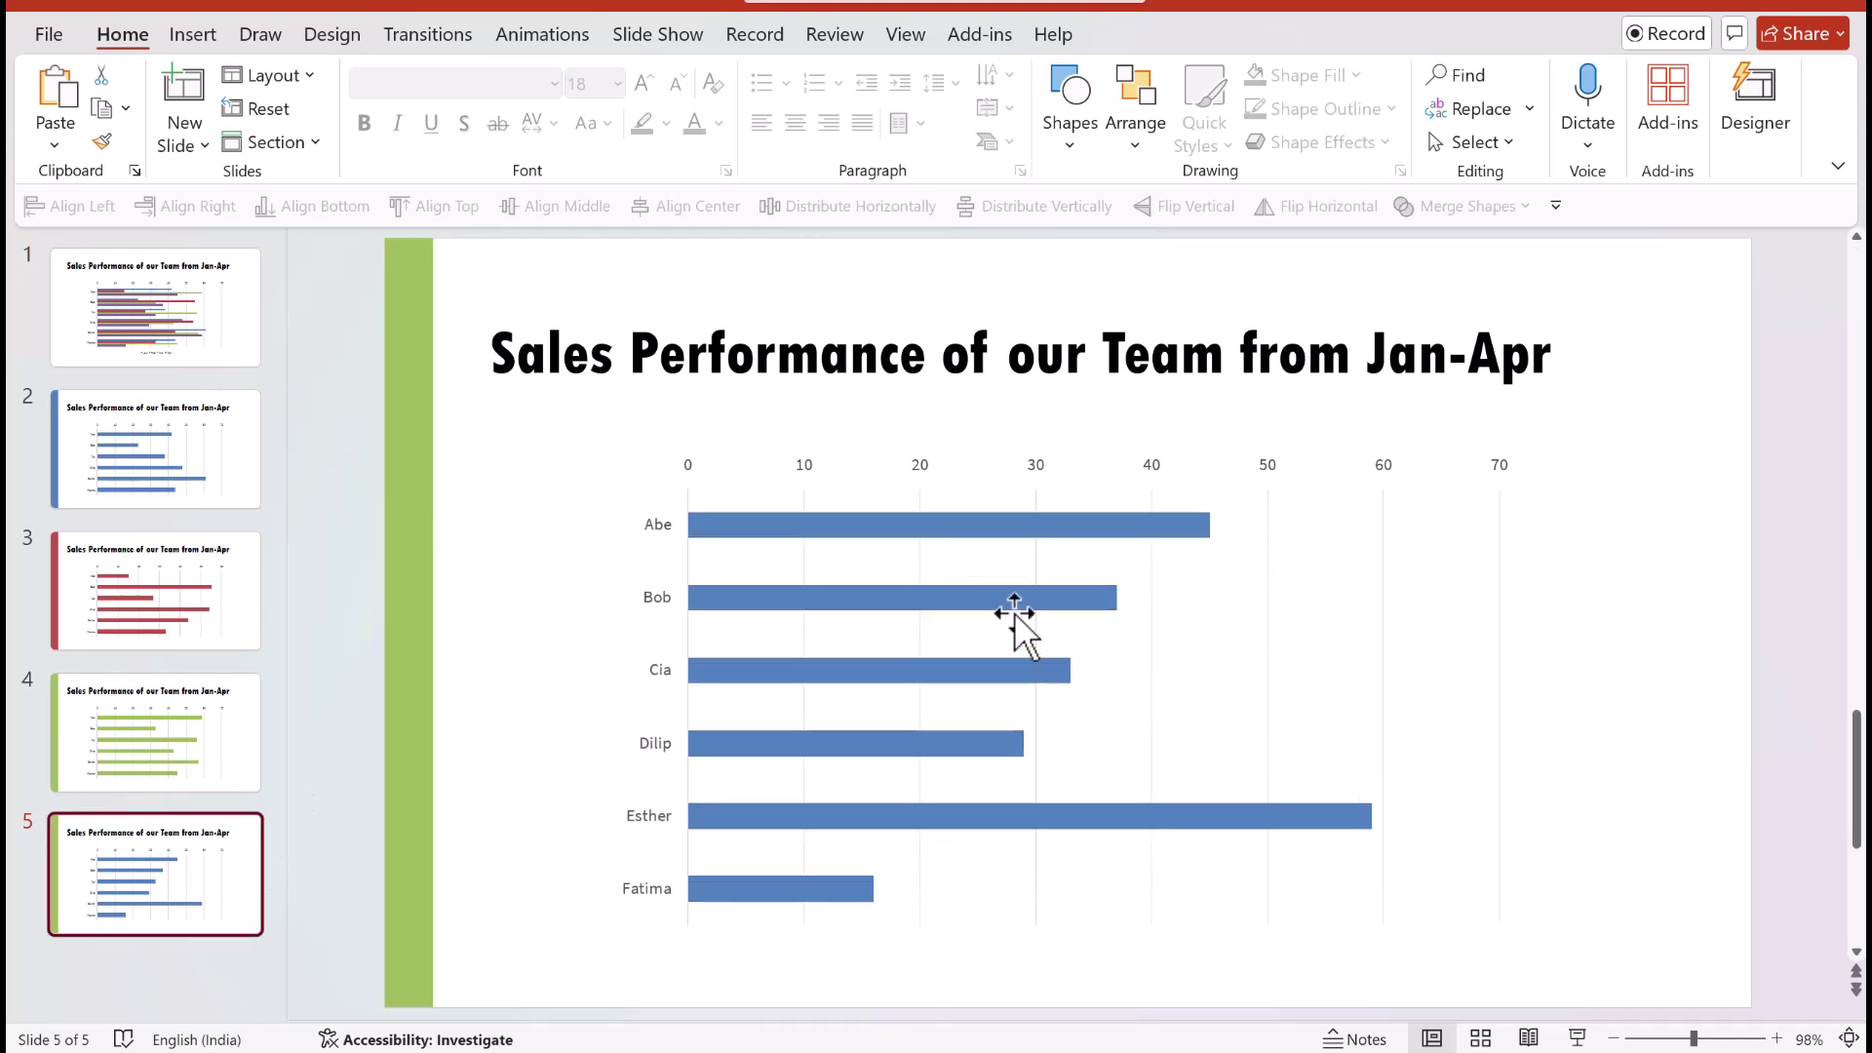
{"action": "left_click", "coordinate": [1098, 600]}
{"action": "left_click", "coordinate": [1258, 78]}
{"action": "left_click", "coordinate": [414, 421]}
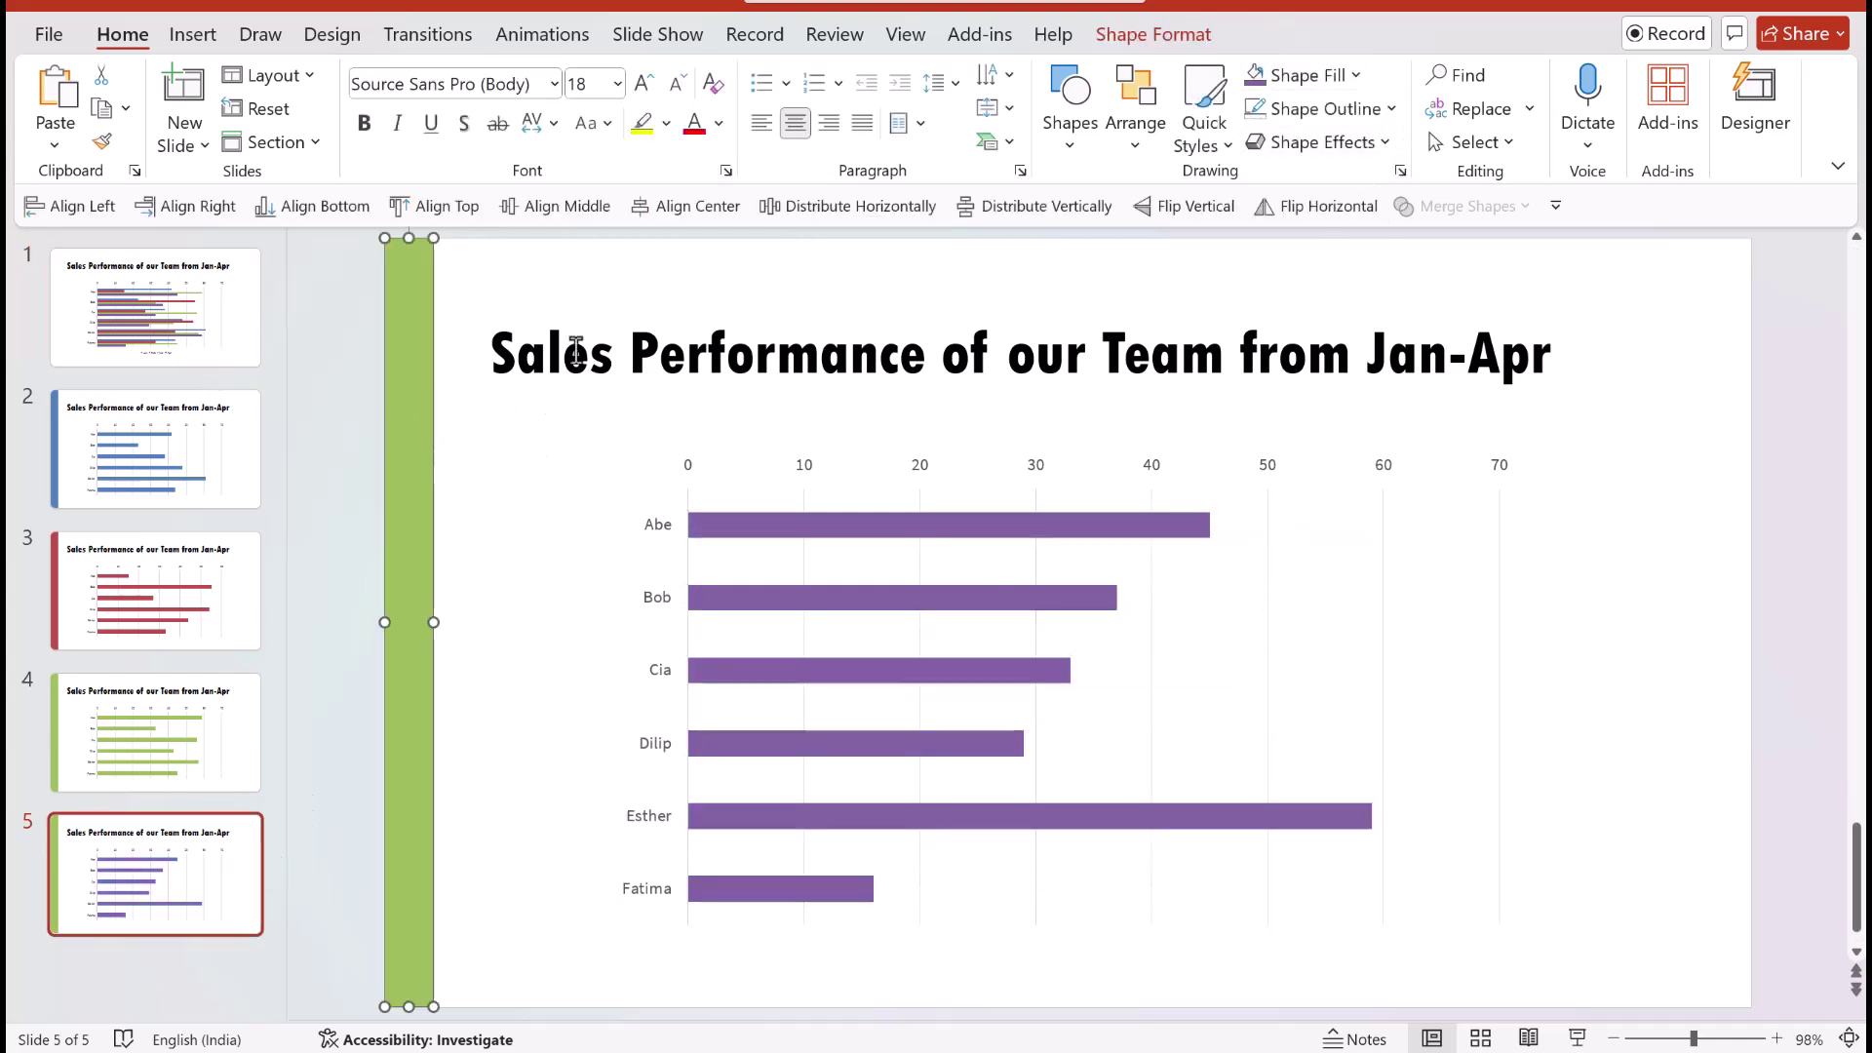
{"action": "left_click", "coordinate": [1254, 73]}
{"action": "left_click", "coordinate": [1602, 500]}
{"action": "left_click", "coordinate": [156, 448]}
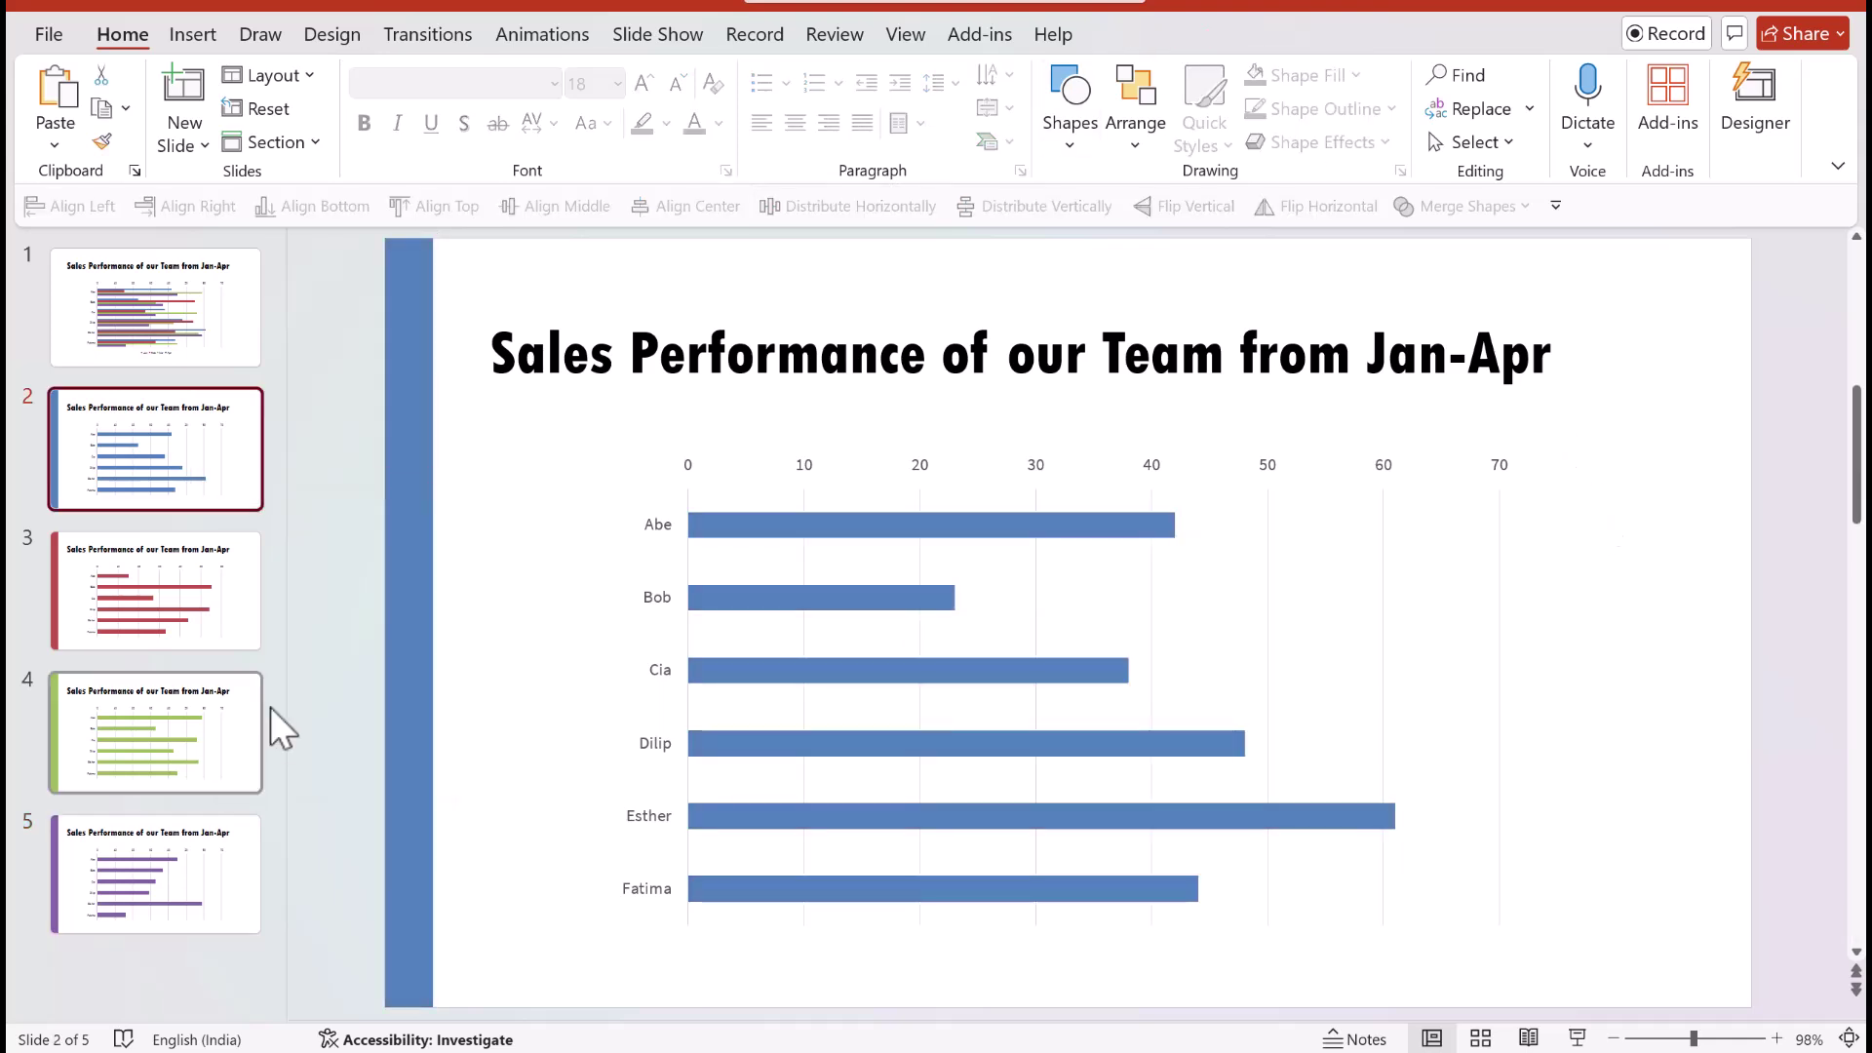
Step: Delete 'our Team from Jan-Apr' from the titles of slides 2 and 3
{"action": "left_click", "coordinate": [117, 301]}
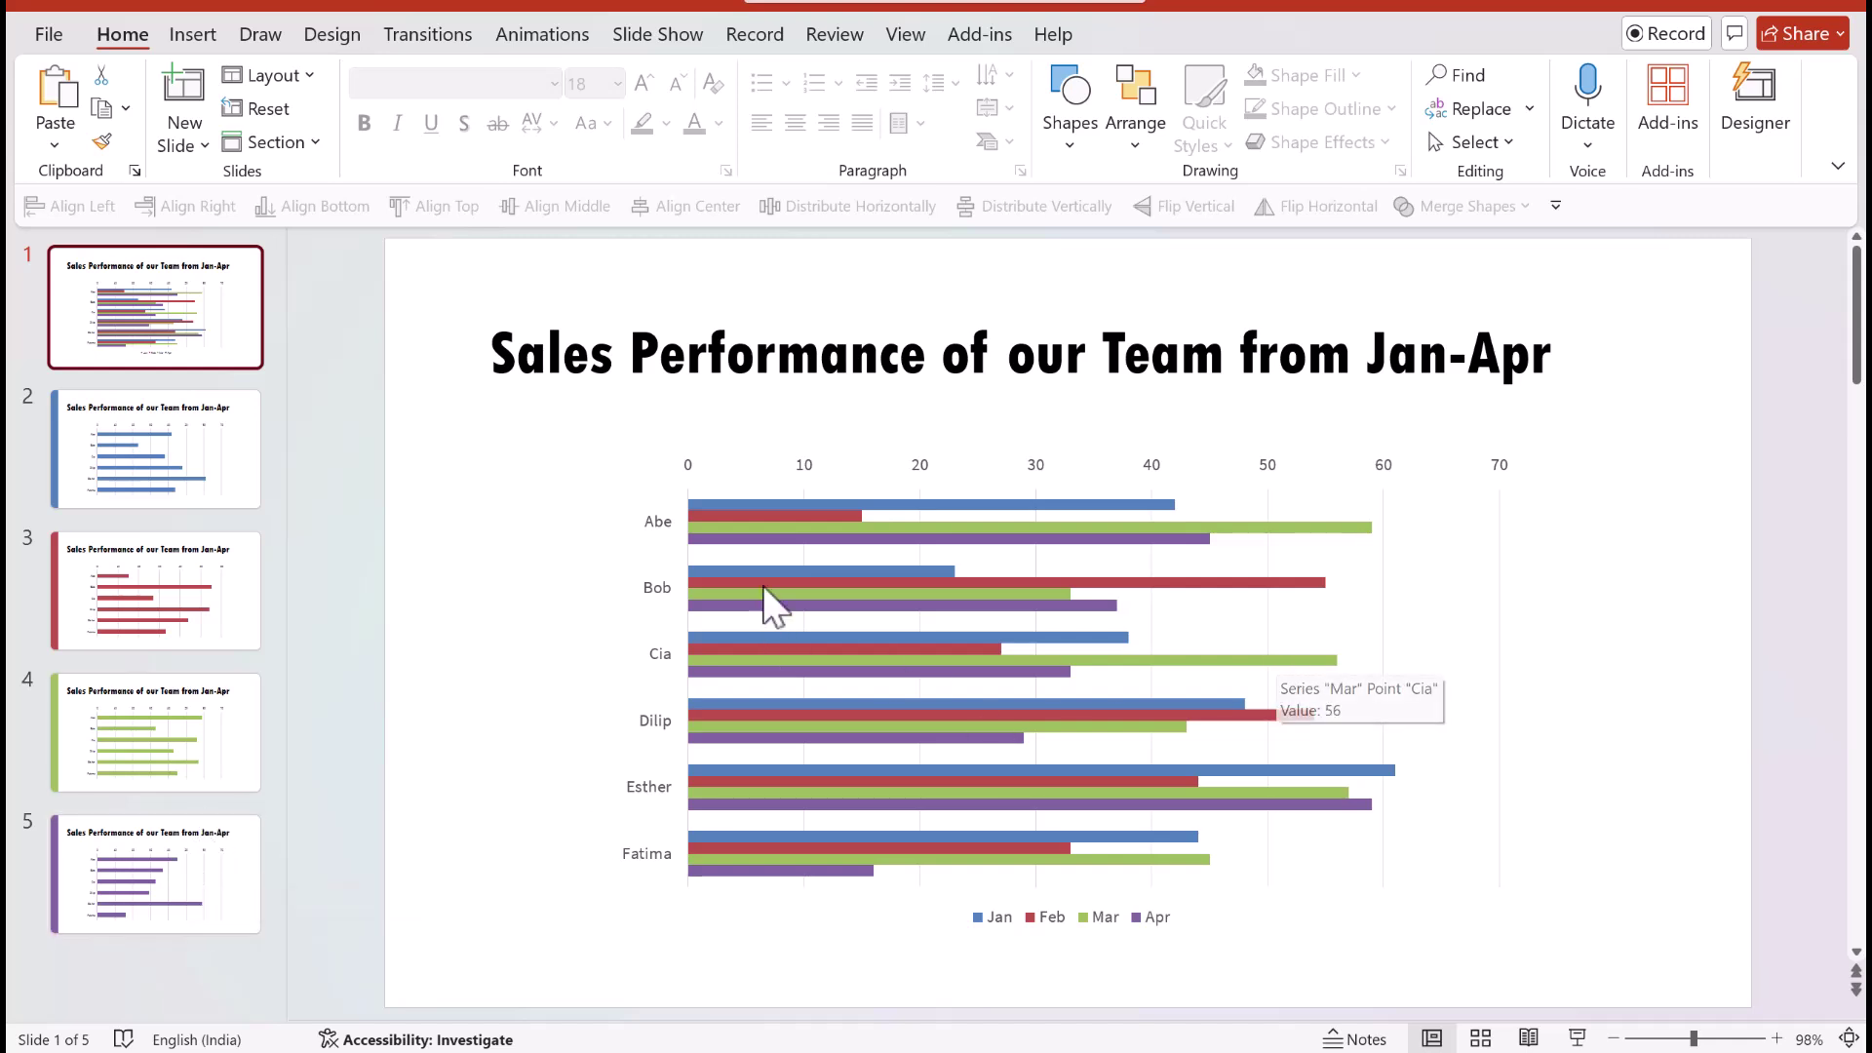
{"action": "left_click", "coordinate": [234, 483]}
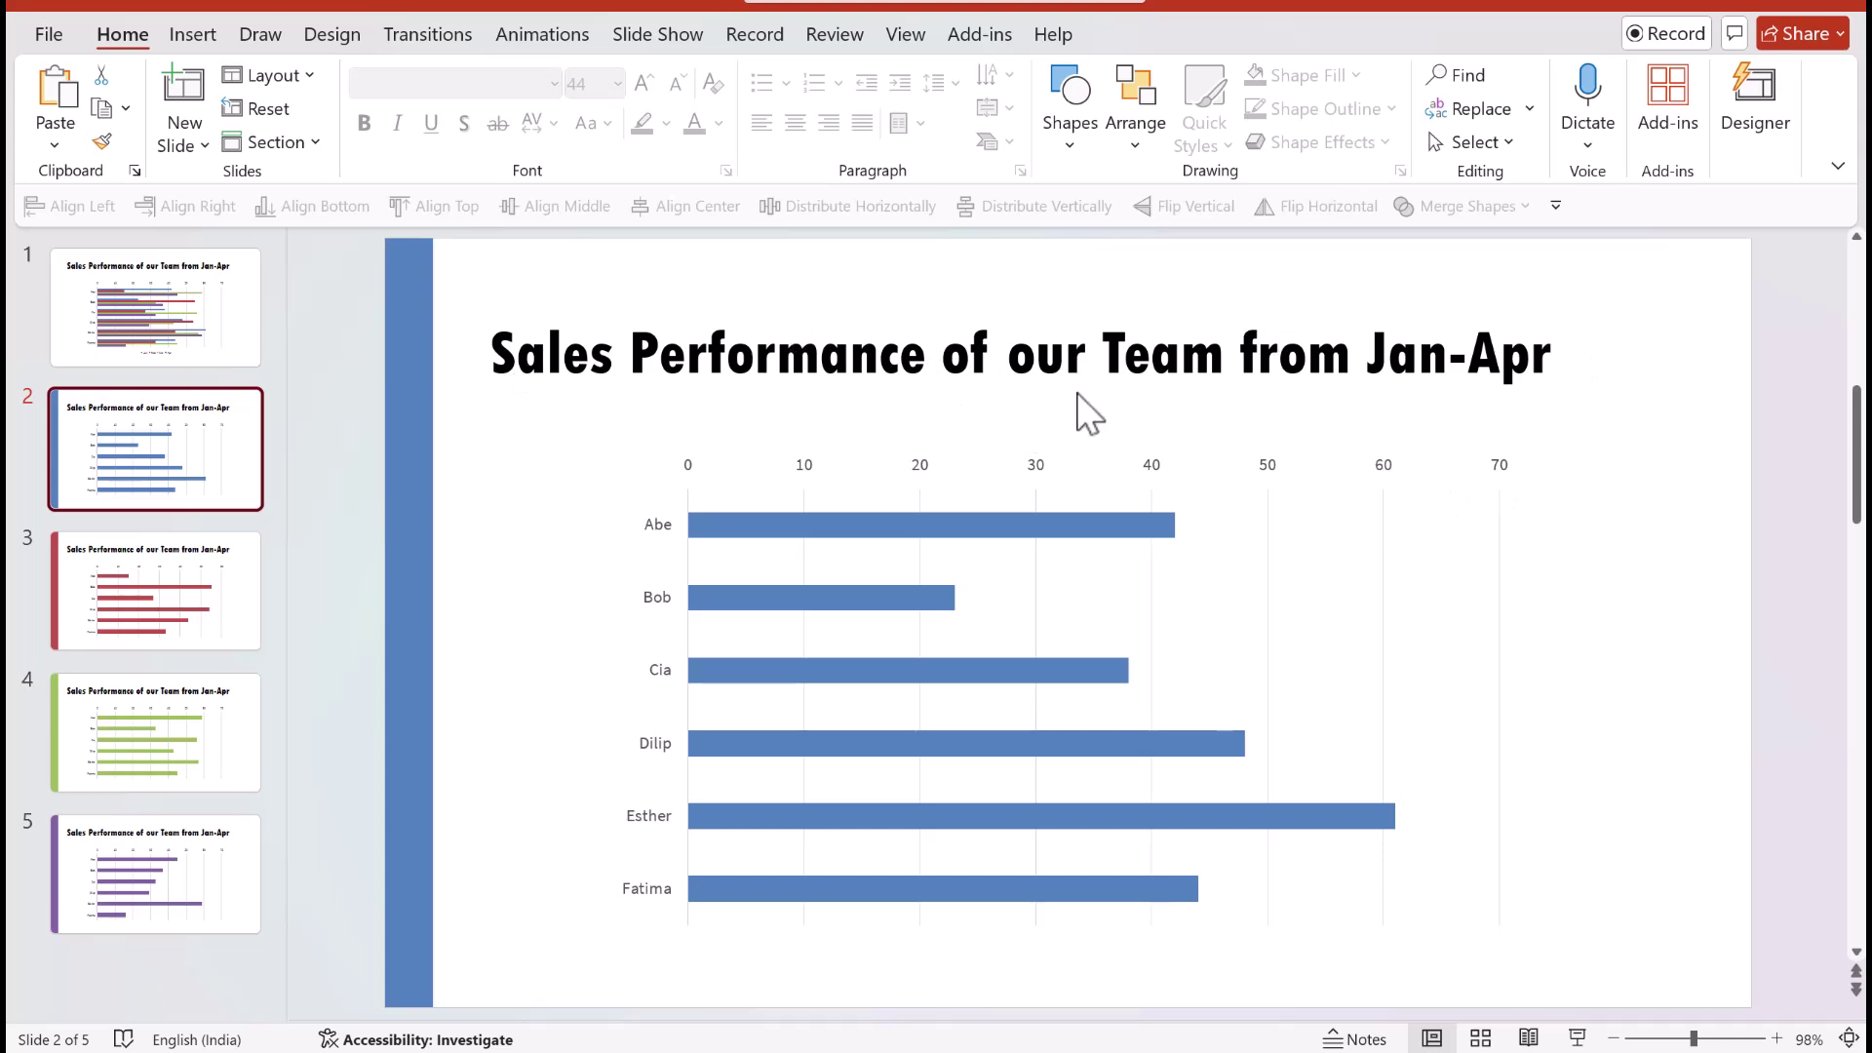
{"action": "left_click_drag", "start_coordinate": [1015, 363], "coordinate": [1448, 346]}
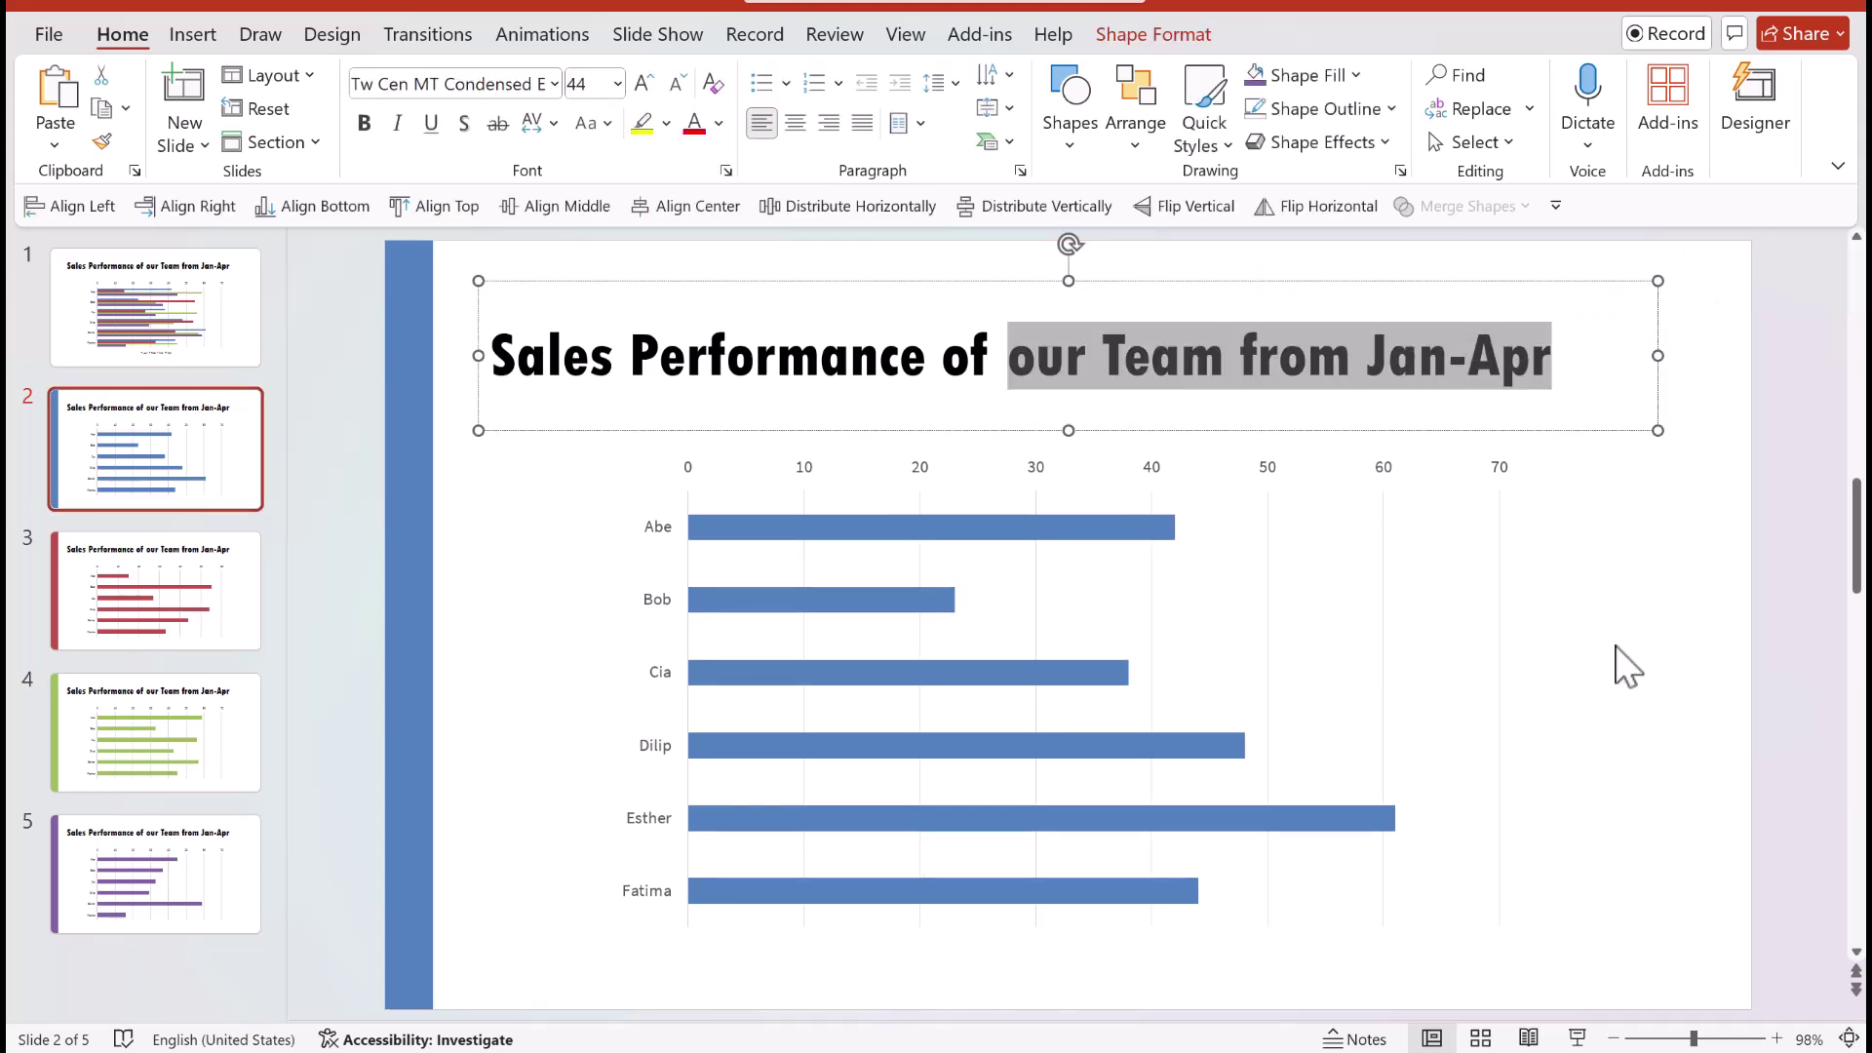
{"action": "key", "text": "Delete"}
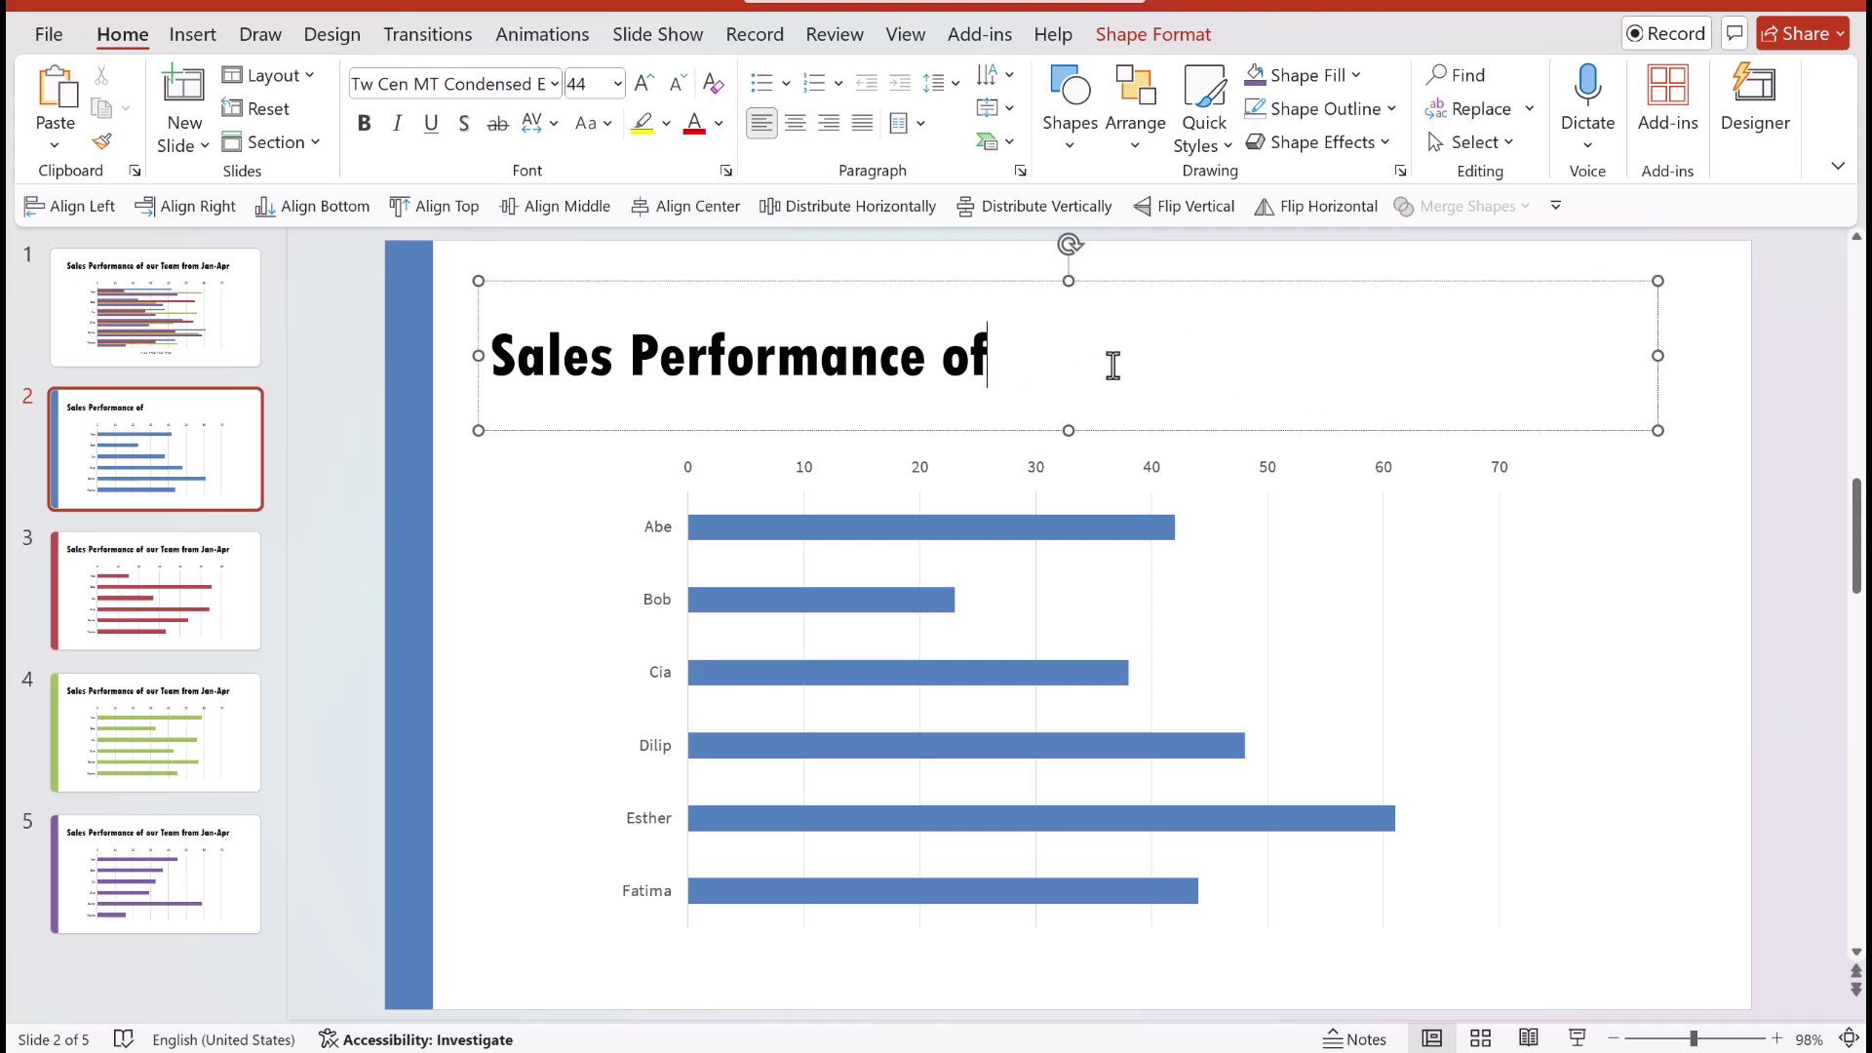
{"action": "left_click", "coordinate": [1660, 537]}
{"action": "left_click", "coordinate": [217, 617]}
{"action": "left_click_drag", "start_coordinate": [1021, 363], "coordinate": [1554, 366]}
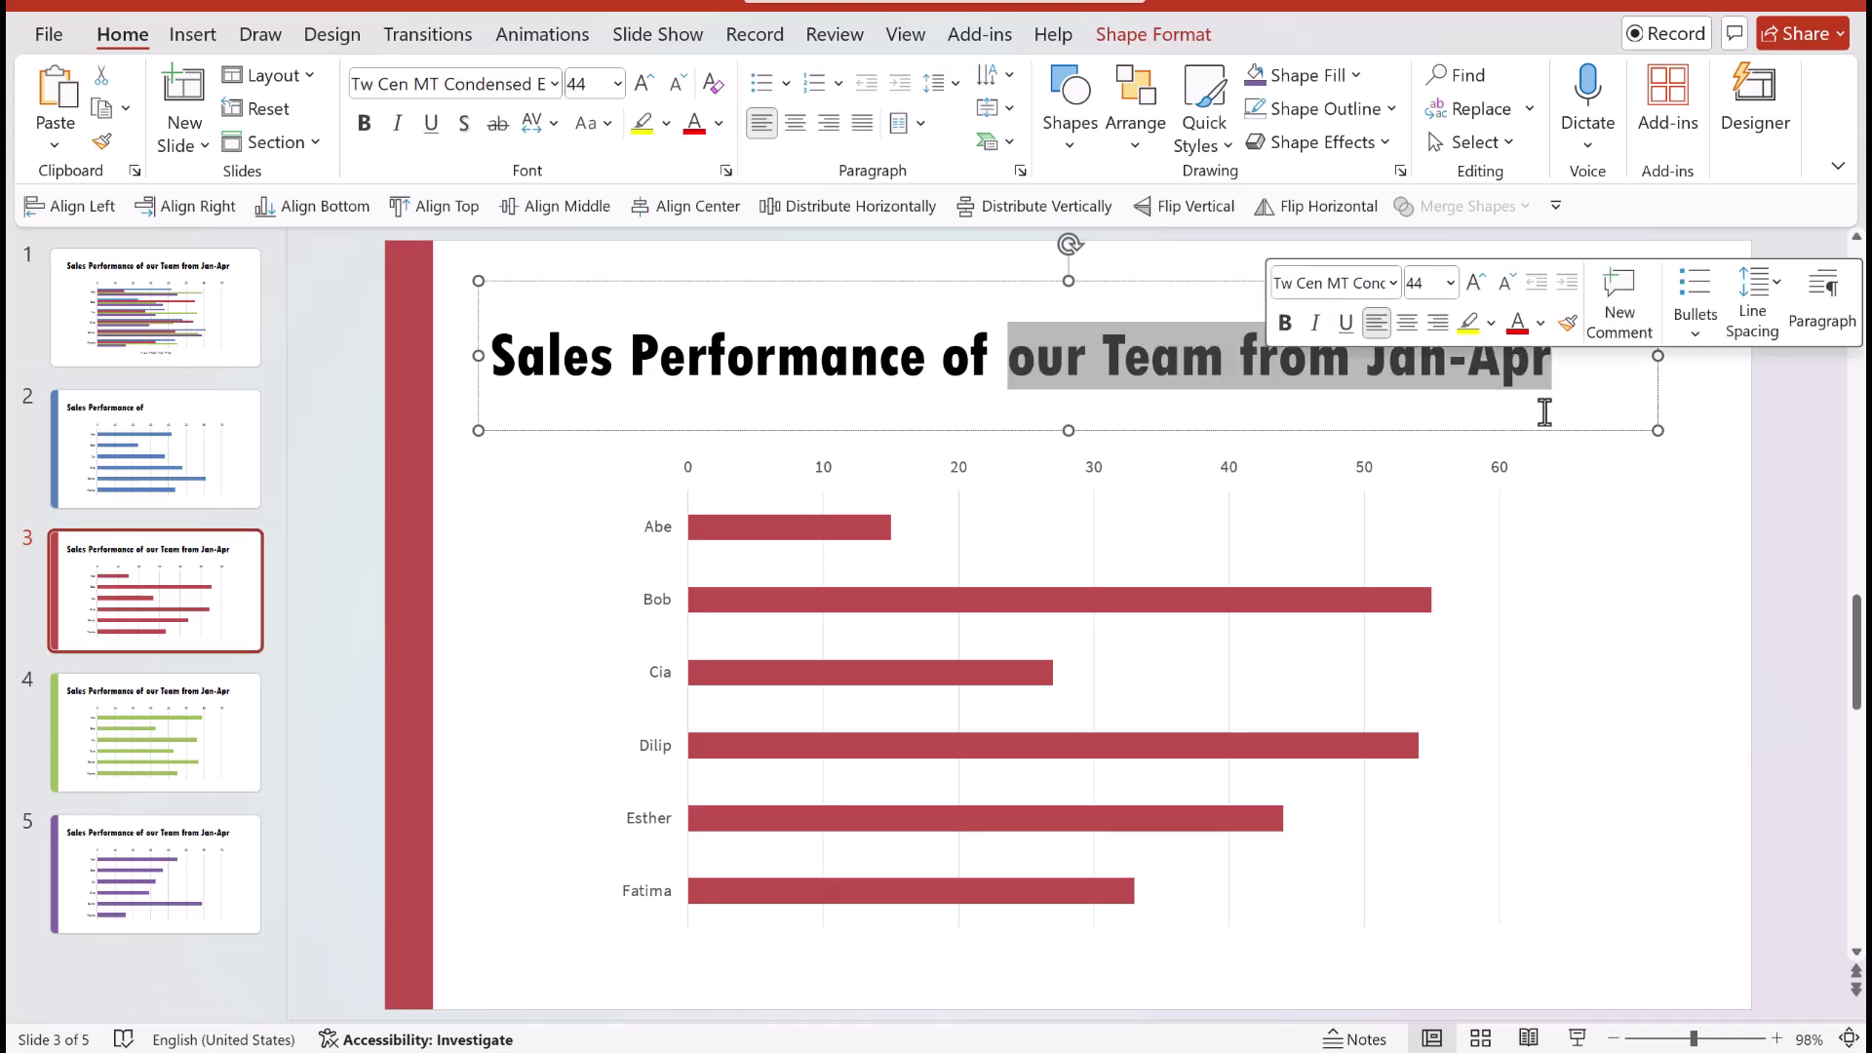
{"action": "key", "text": "Delete"}
Step: Delete 'our Team from Jan-Apr' from the titles of slides 4 and 5
{"action": "left_click", "coordinate": [73, 697]}
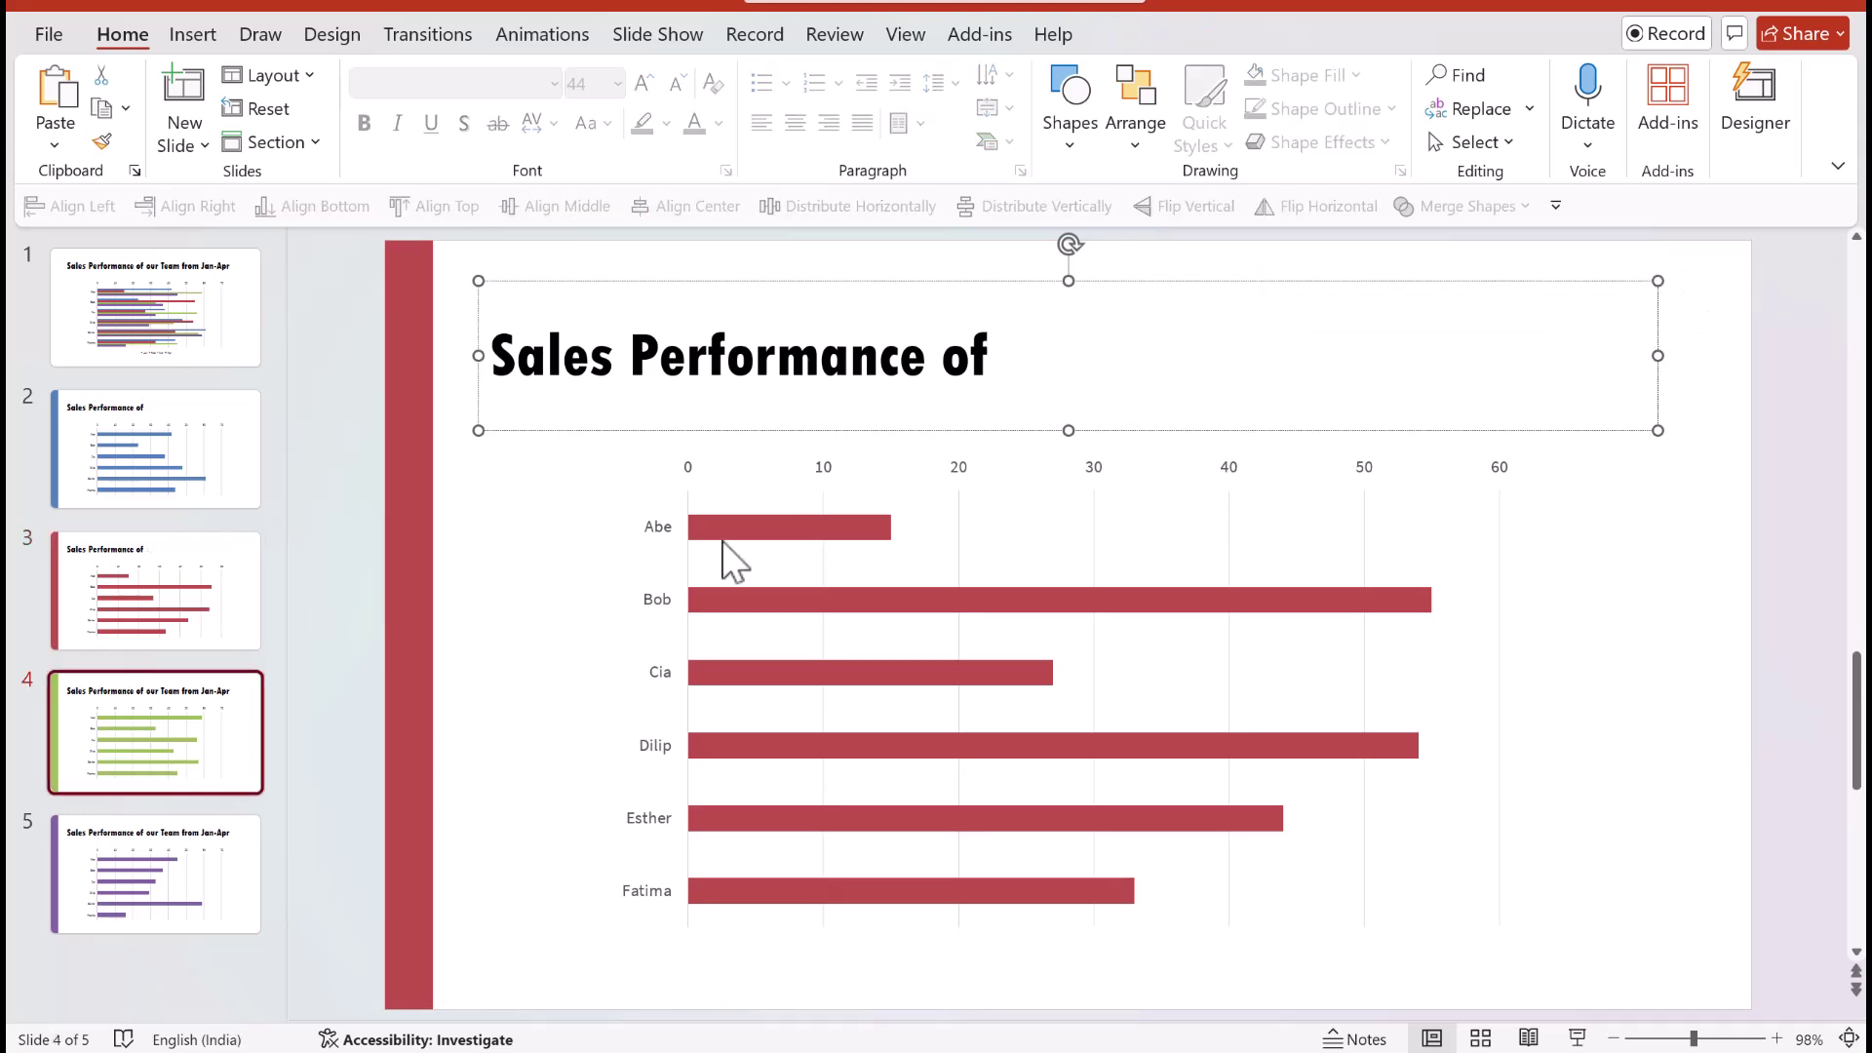
{"action": "left_click_drag", "start_coordinate": [1031, 363], "coordinate": [1552, 367]}
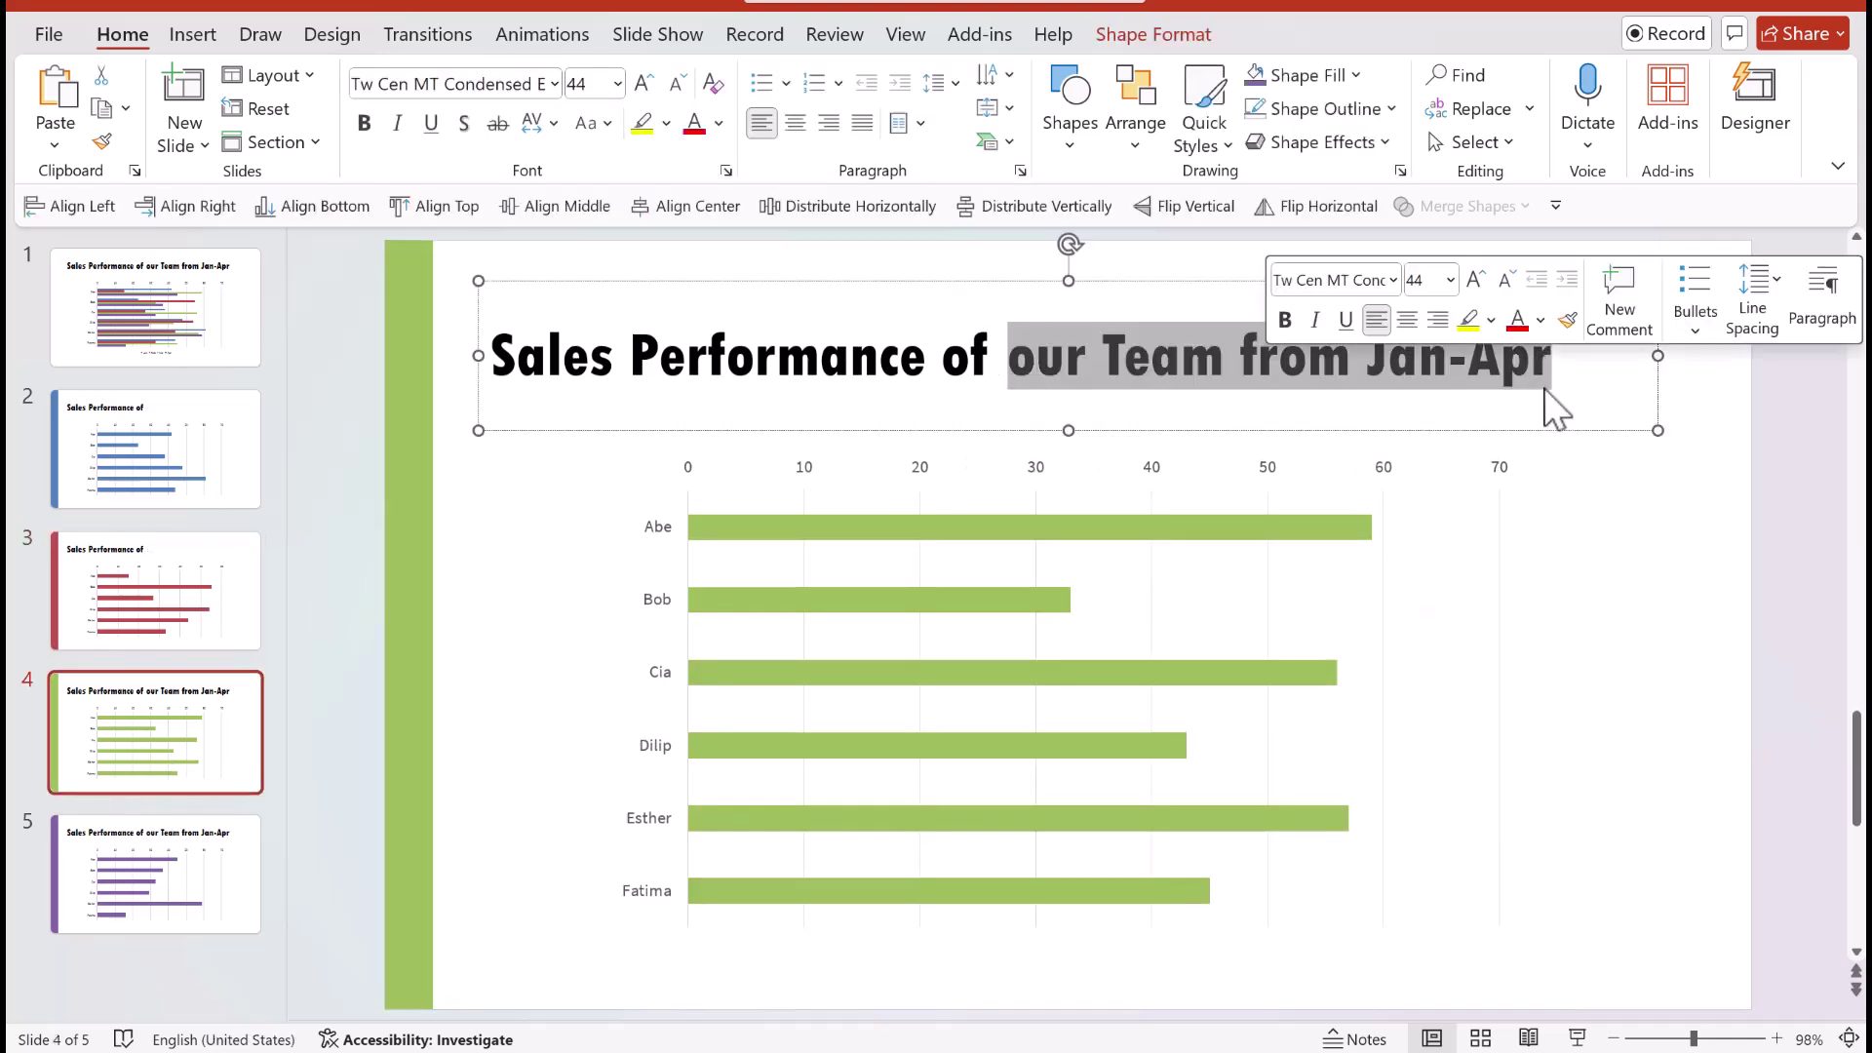
{"action": "key", "text": "Delete"}
{"action": "left_click", "coordinate": [145, 903]}
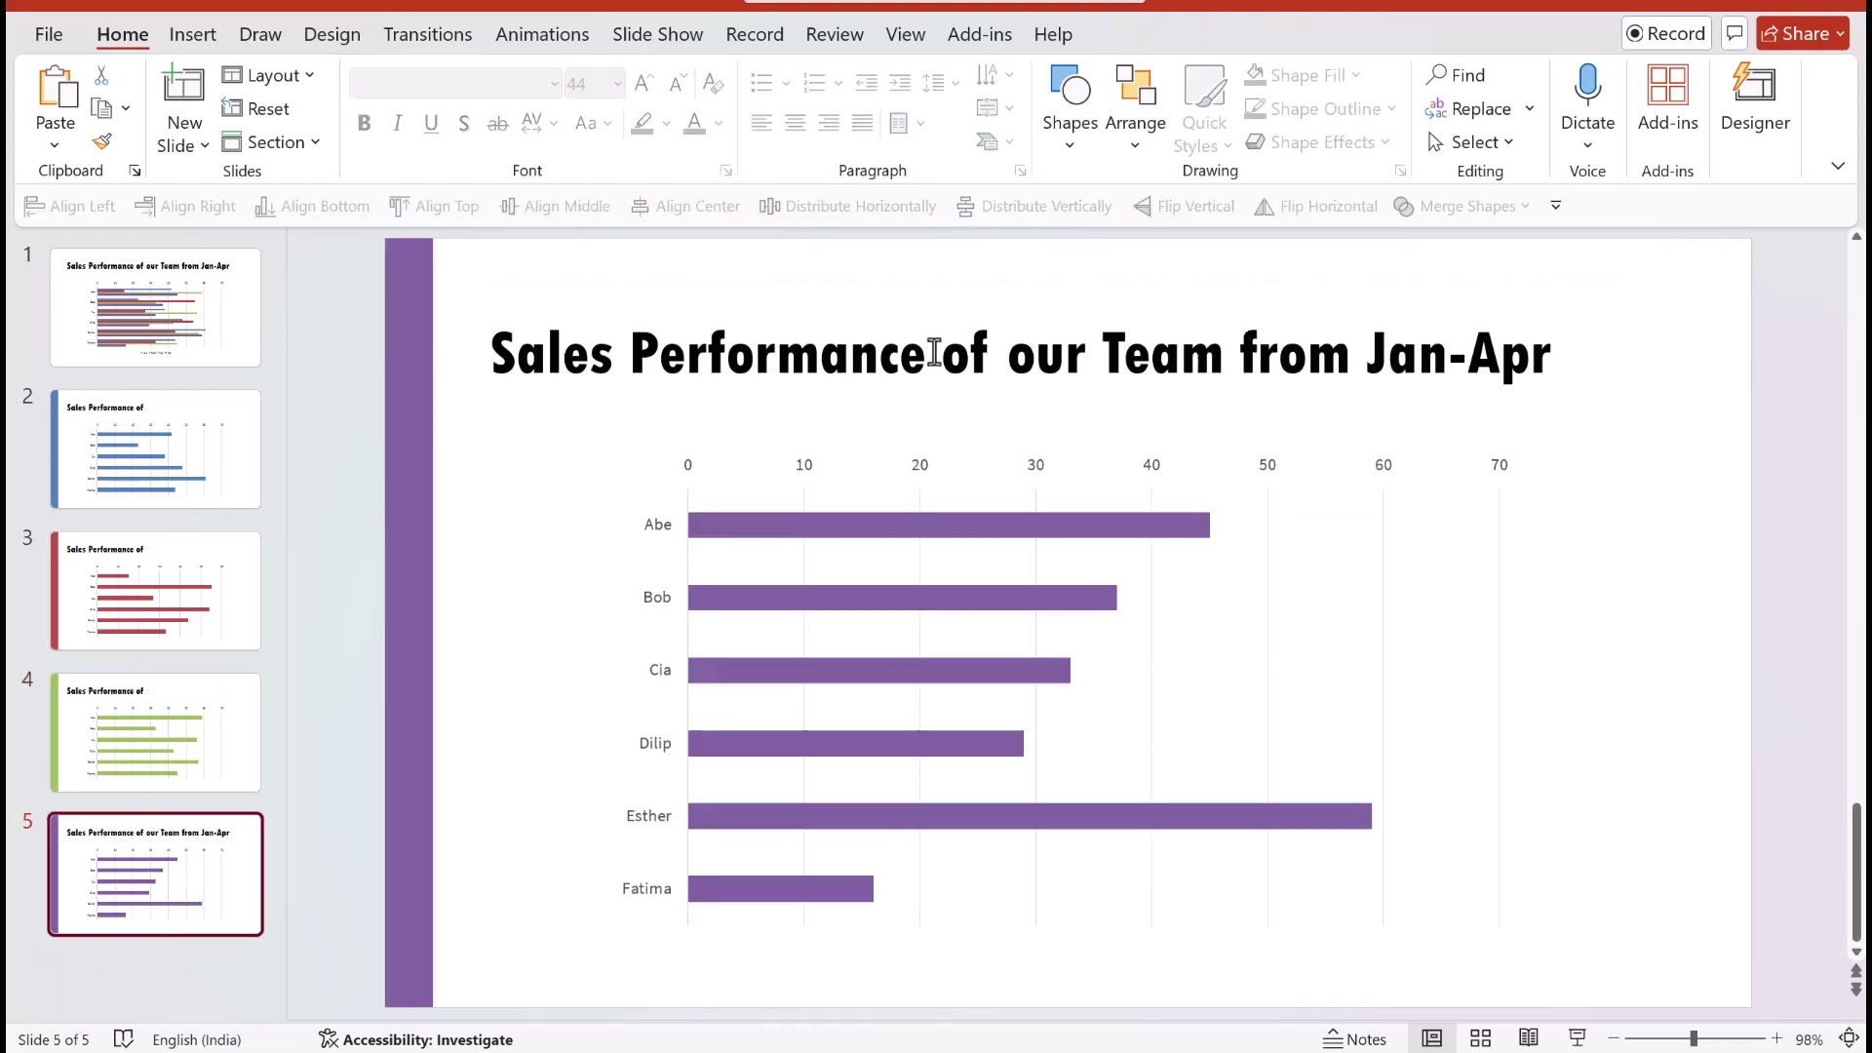
{"action": "left_click_drag", "start_coordinate": [1010, 361], "coordinate": [1448, 337]}
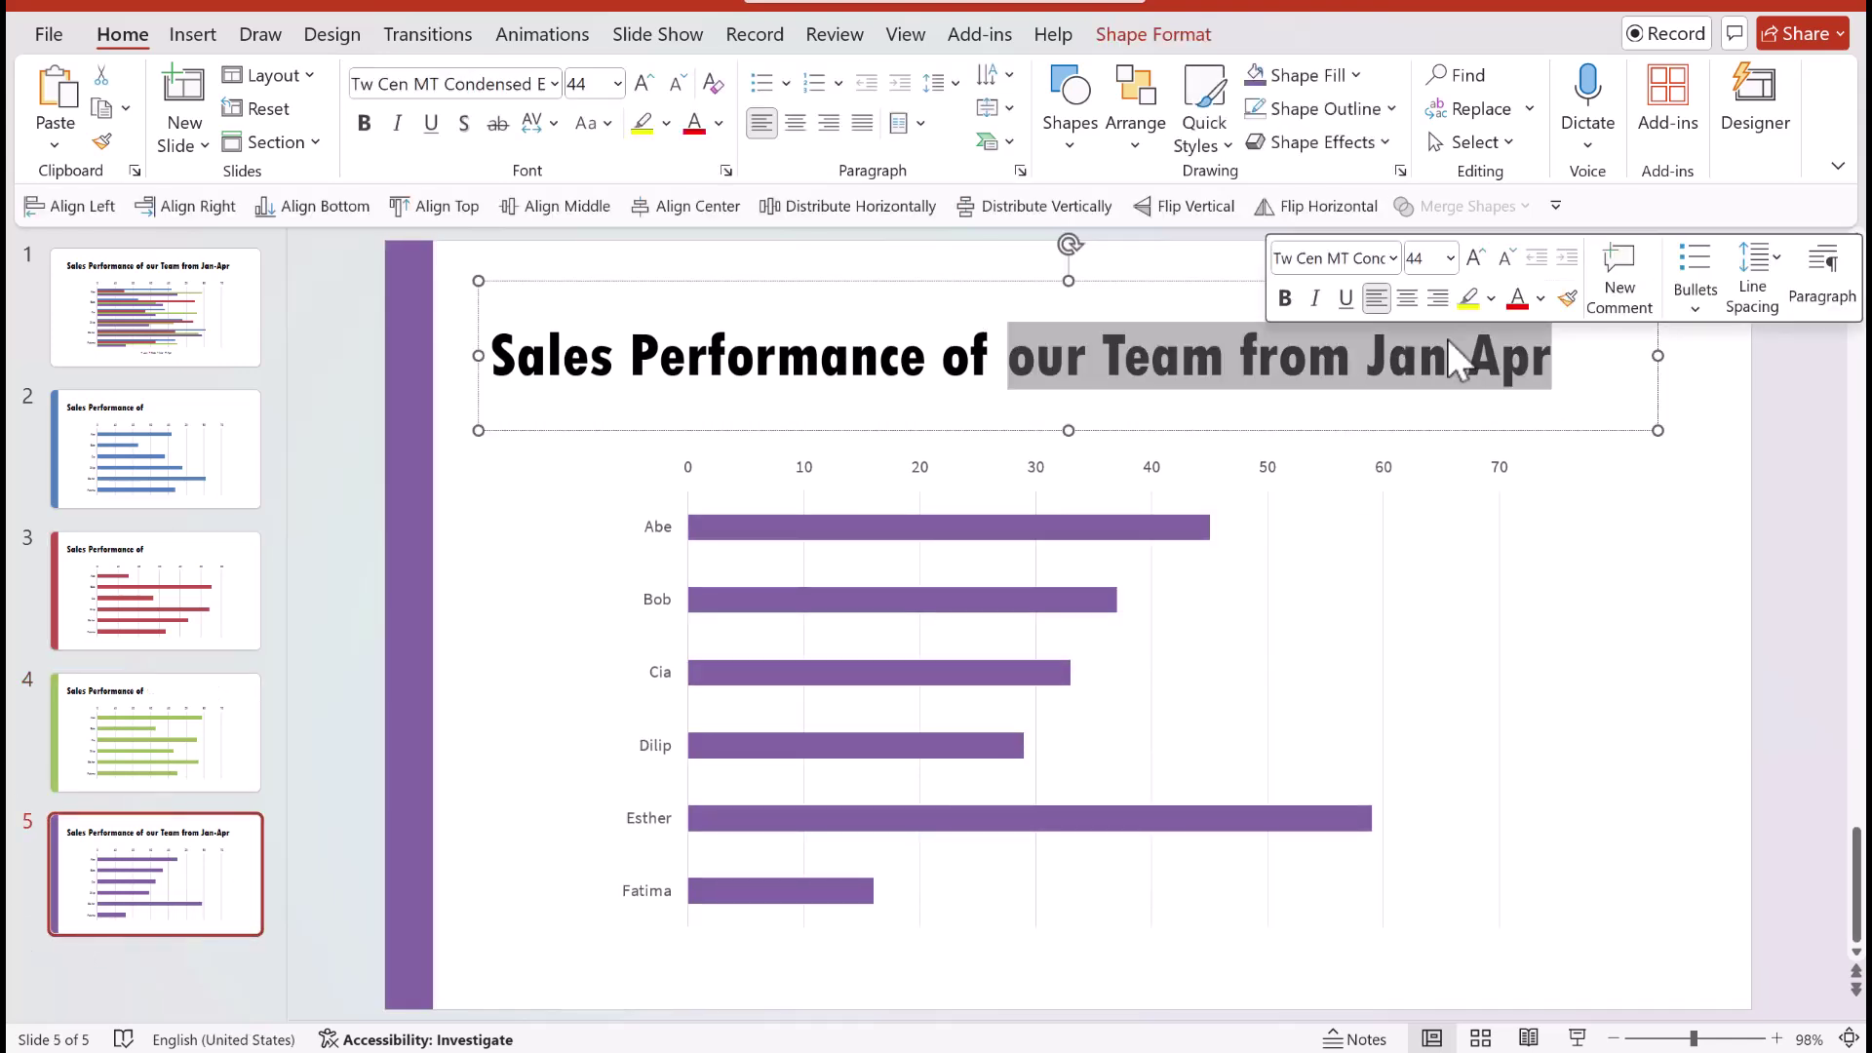
{"action": "key", "text": "Delete"}
Step: Draw a rounded rectangle beside slide 2's title for the Jan button
{"action": "left_click", "coordinate": [130, 444]}
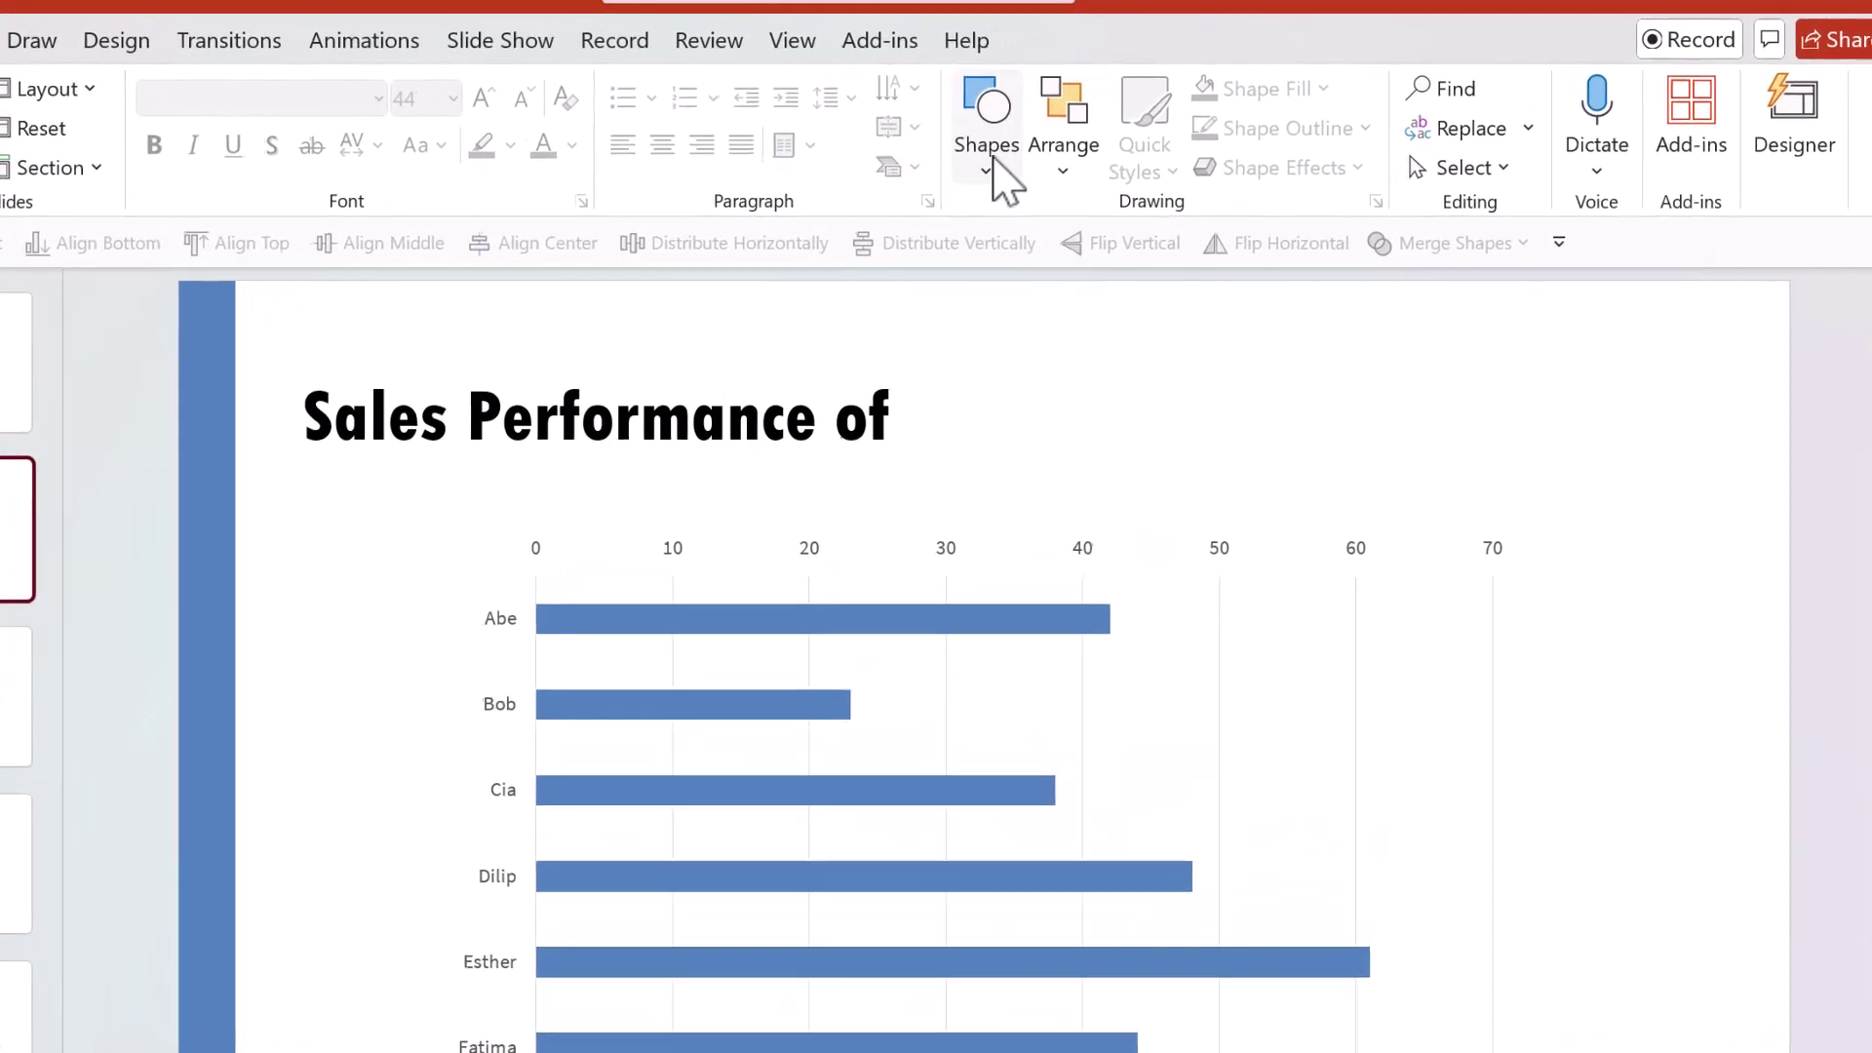
{"action": "left_click", "coordinate": [1073, 122]}
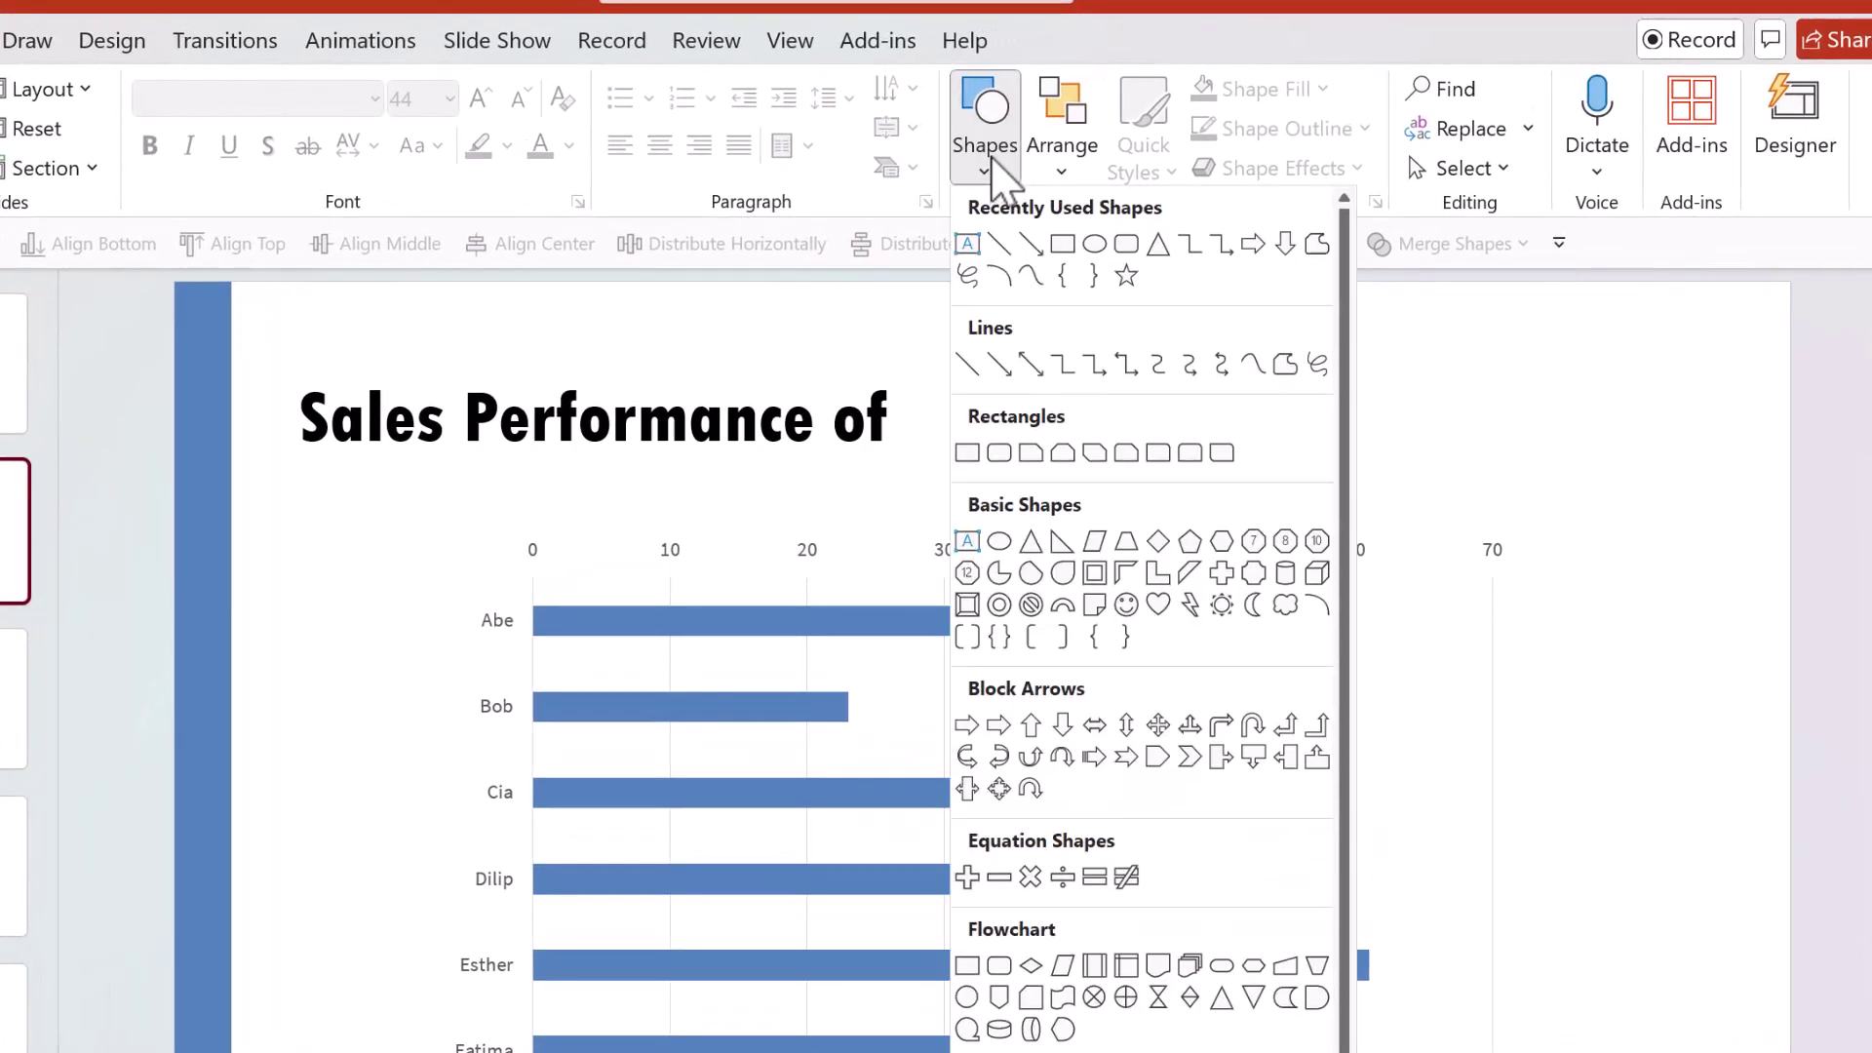
{"action": "left_click", "coordinate": [1127, 244]}
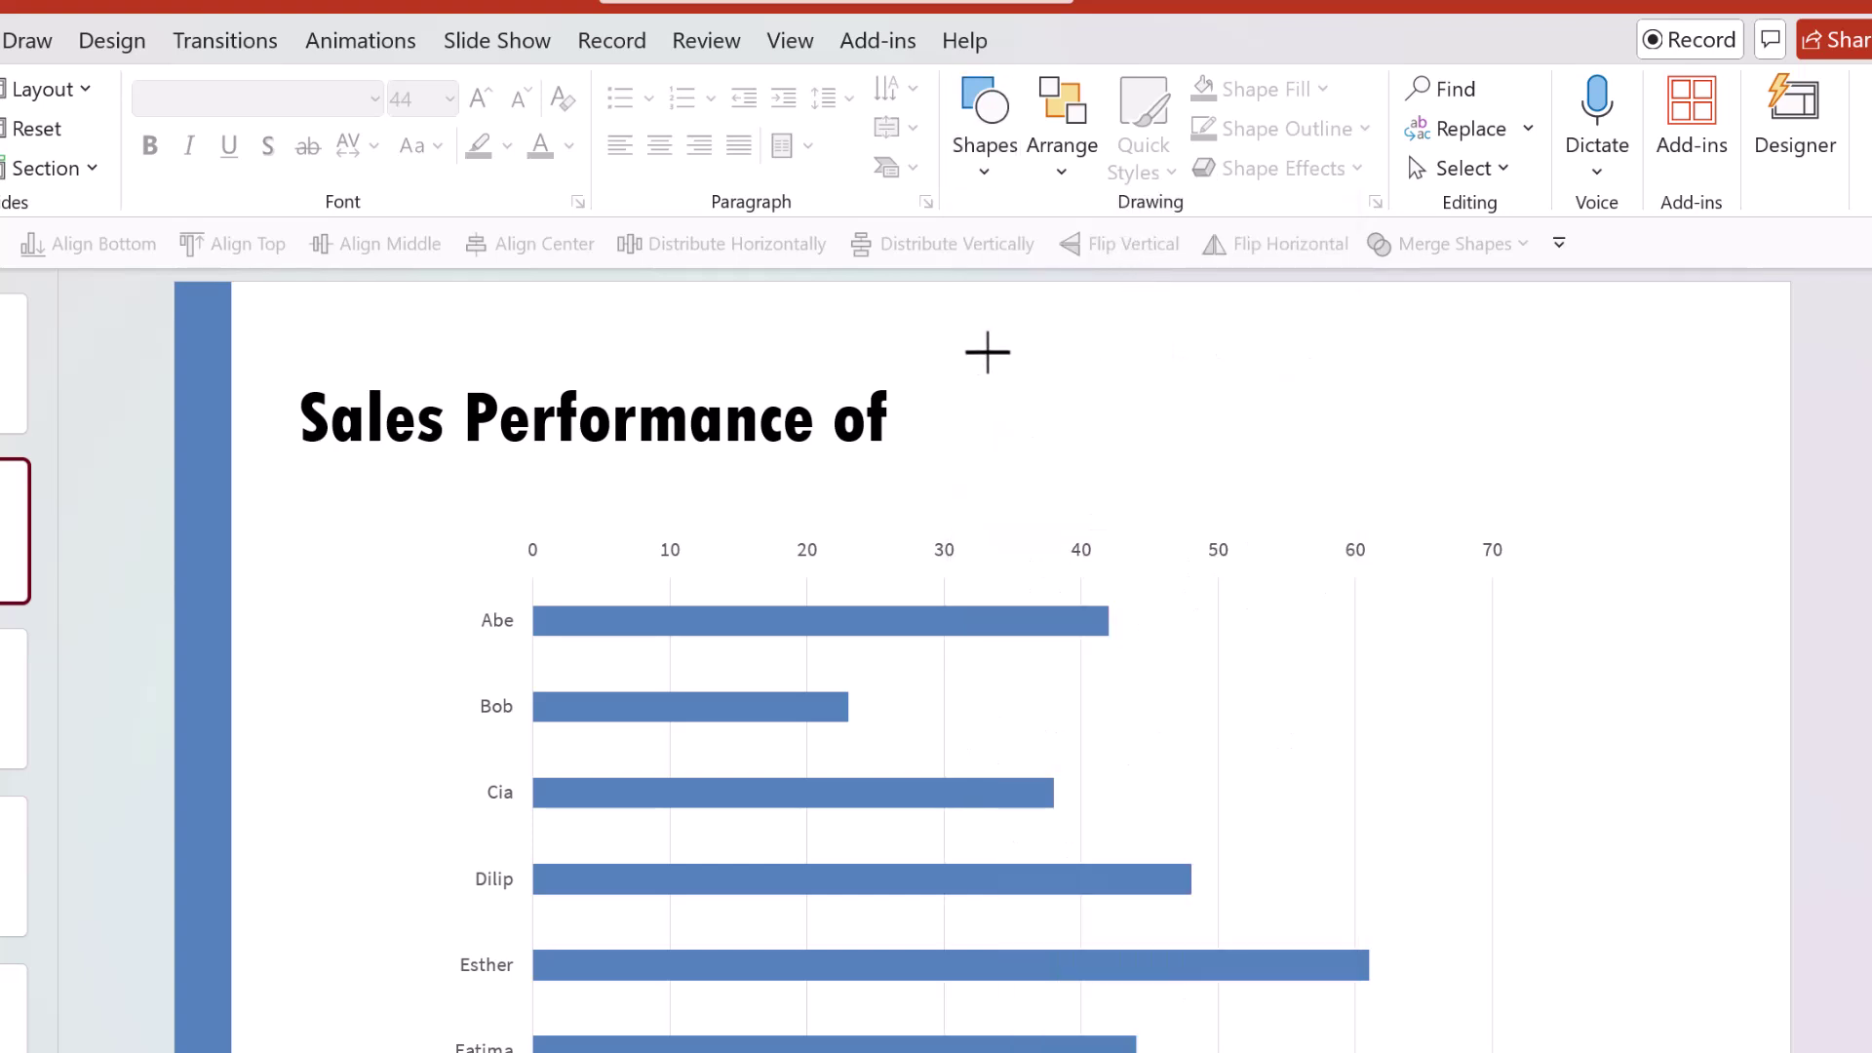
{"action": "left_click_drag", "start_coordinate": [946, 364], "coordinate": [1100, 450]}
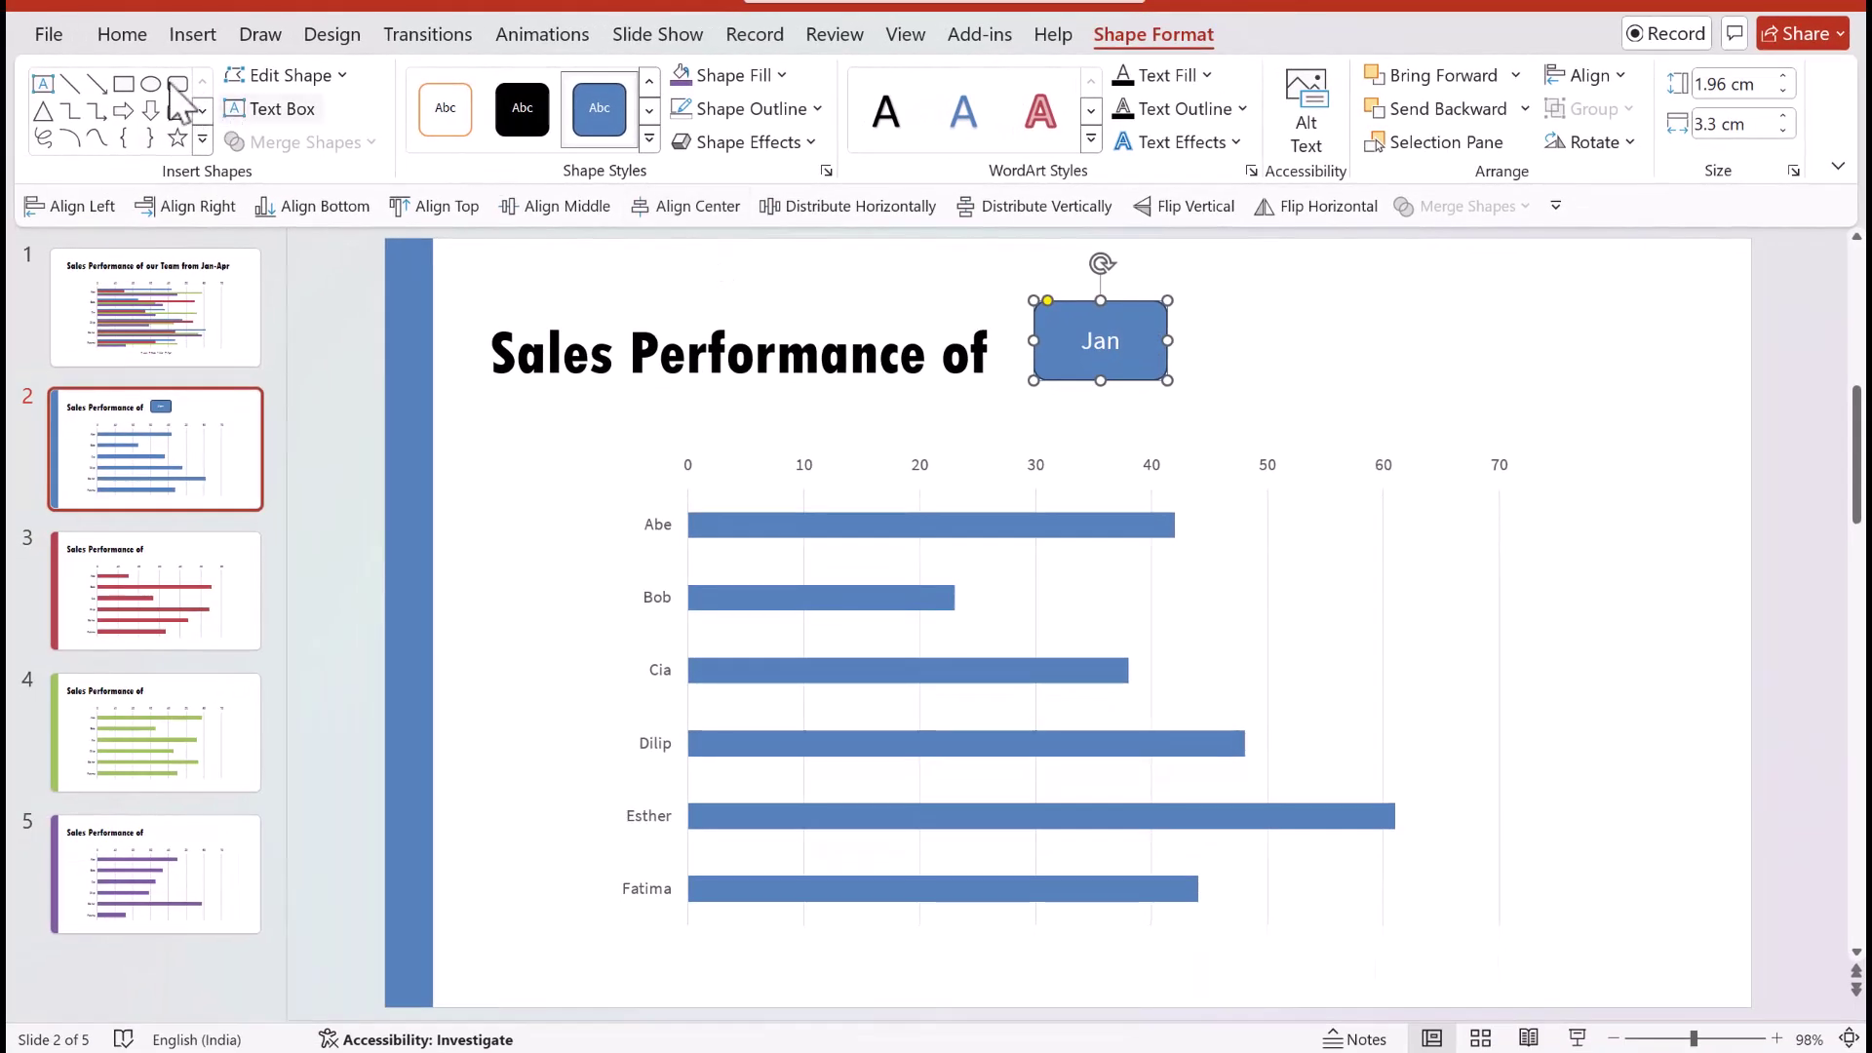
Step: Set the Jan text to Tw Cen MT Condensed Extra Bold at 36 pt and shorten the button
{"action": "left_click", "coordinate": [127, 34]}
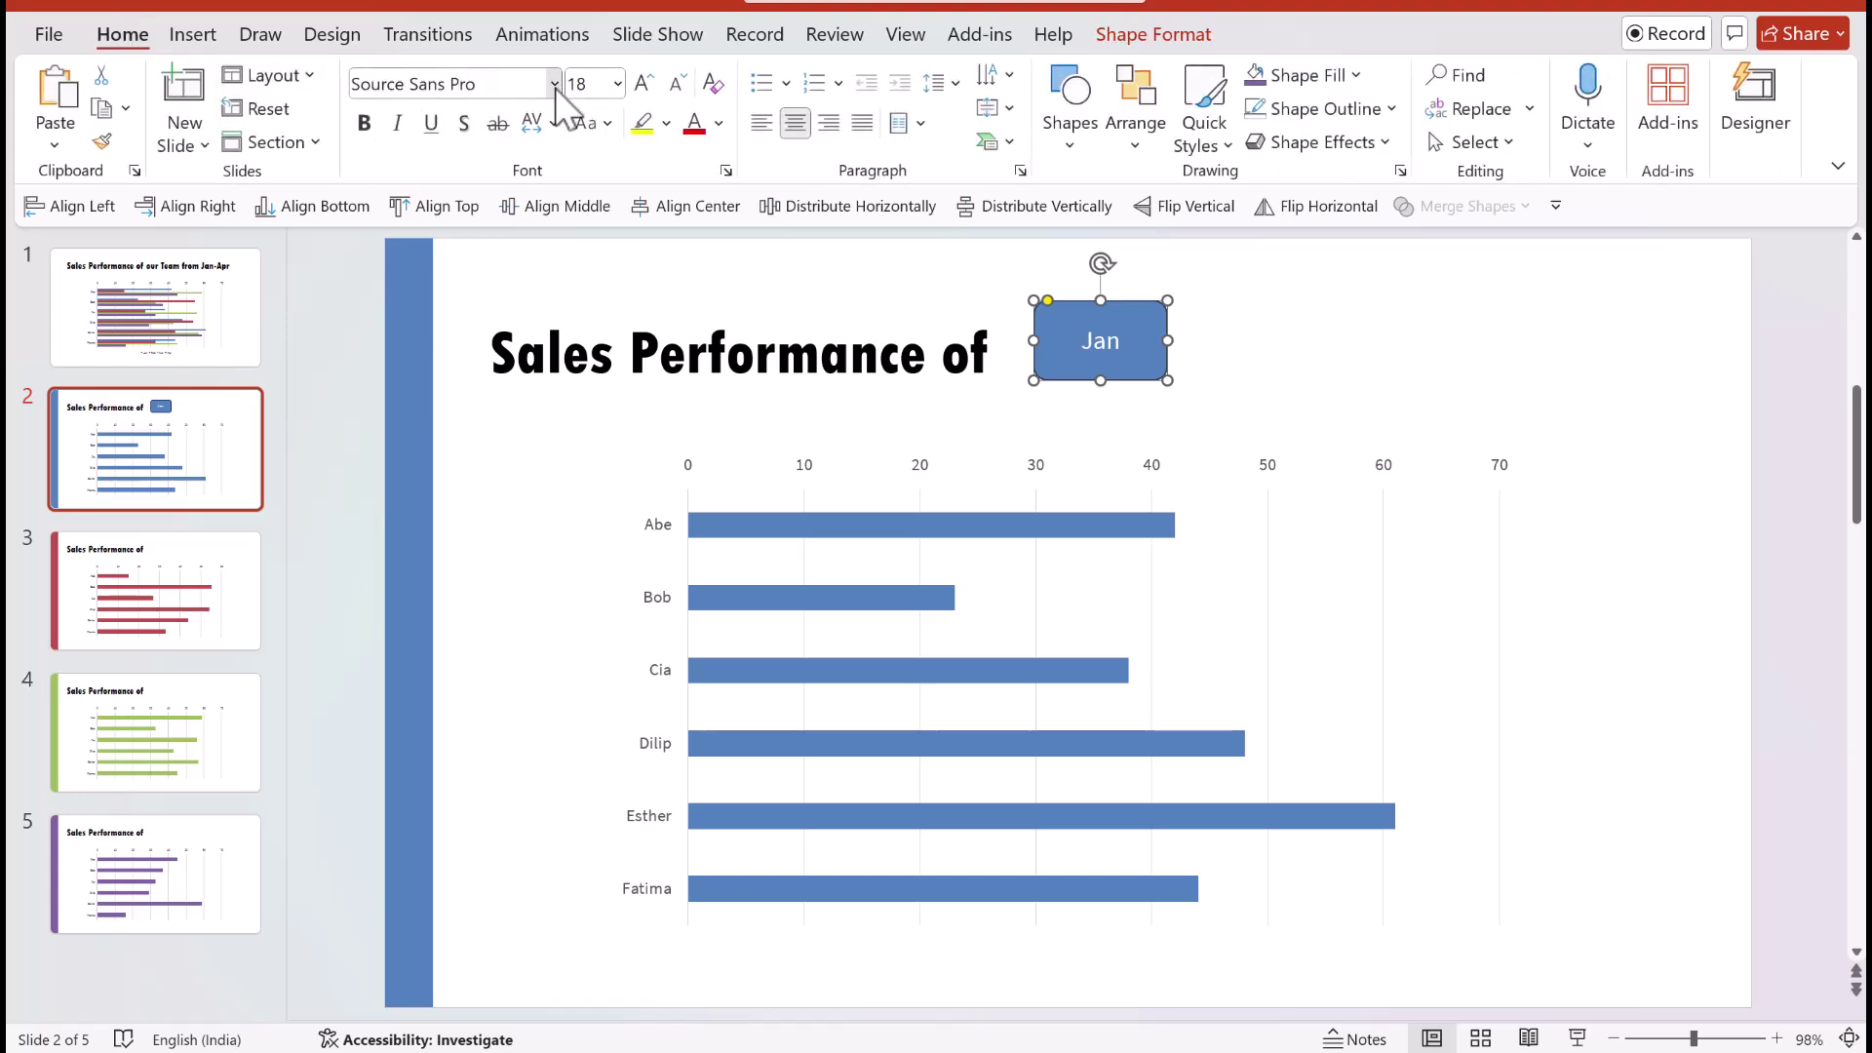
{"action": "left_click", "coordinate": [554, 84]}
{"action": "left_click", "coordinate": [521, 150]}
{"action": "left_click", "coordinate": [644, 84]}
{"action": "left_click", "coordinate": [643, 84]}
{"action": "left_click", "coordinate": [644, 84]}
{"action": "left_click", "coordinate": [644, 84]}
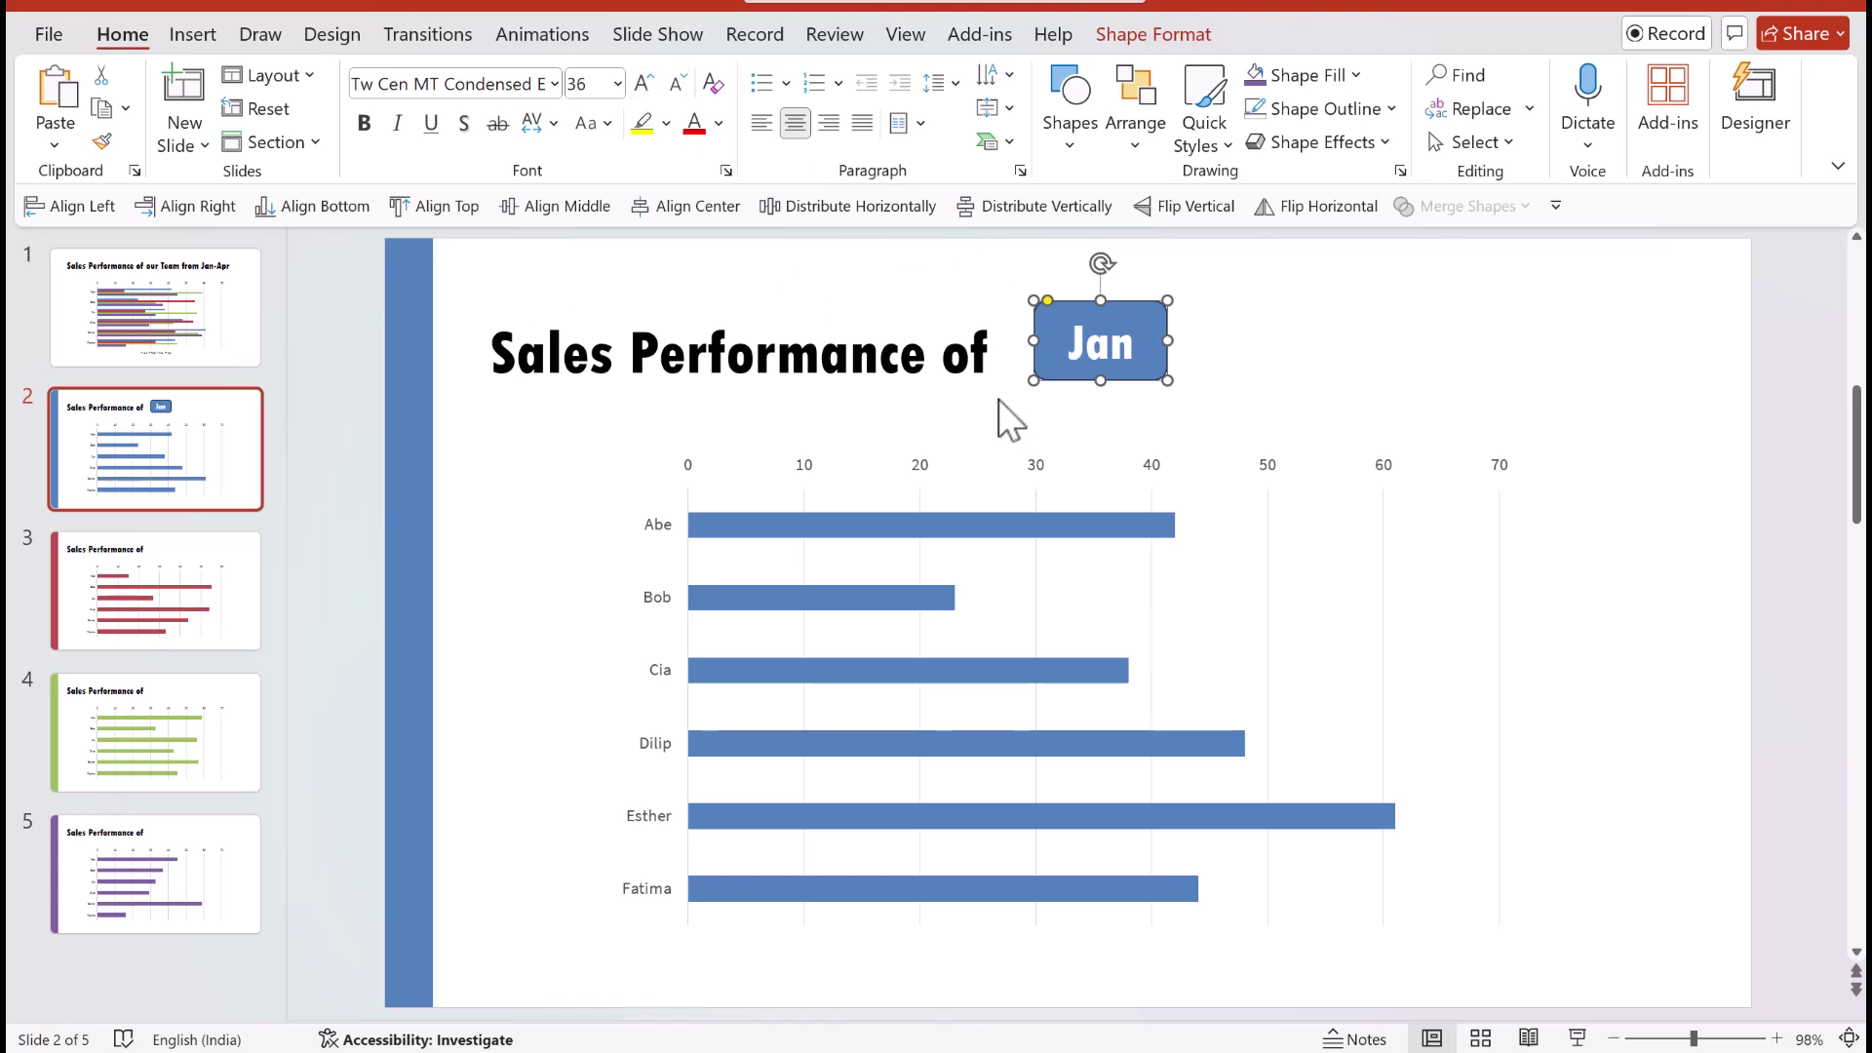
{"action": "left_click_drag", "start_coordinate": [1101, 300], "coordinate": [1101, 310]}
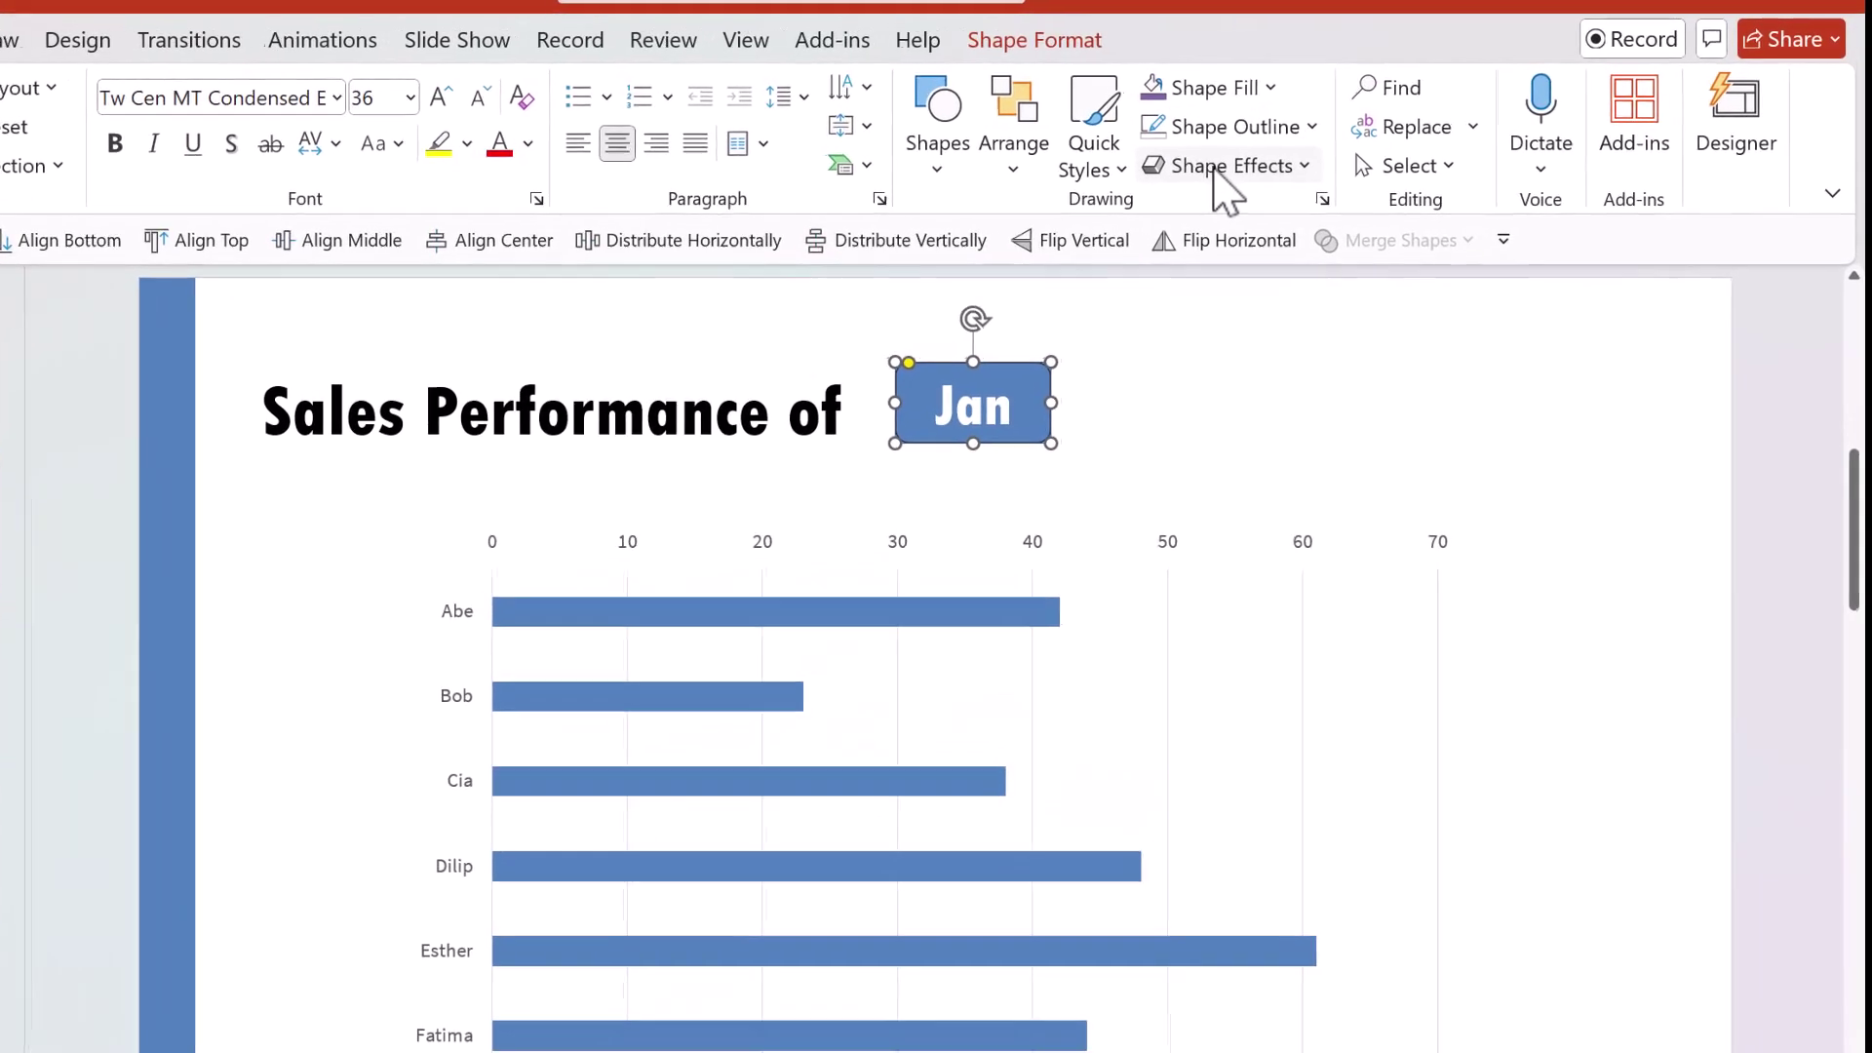
Step: Apply a preset bevel effect to the Jan button
{"action": "left_click", "coordinate": [1308, 141]}
{"action": "mouse_move", "coordinate": [1268, 256]}
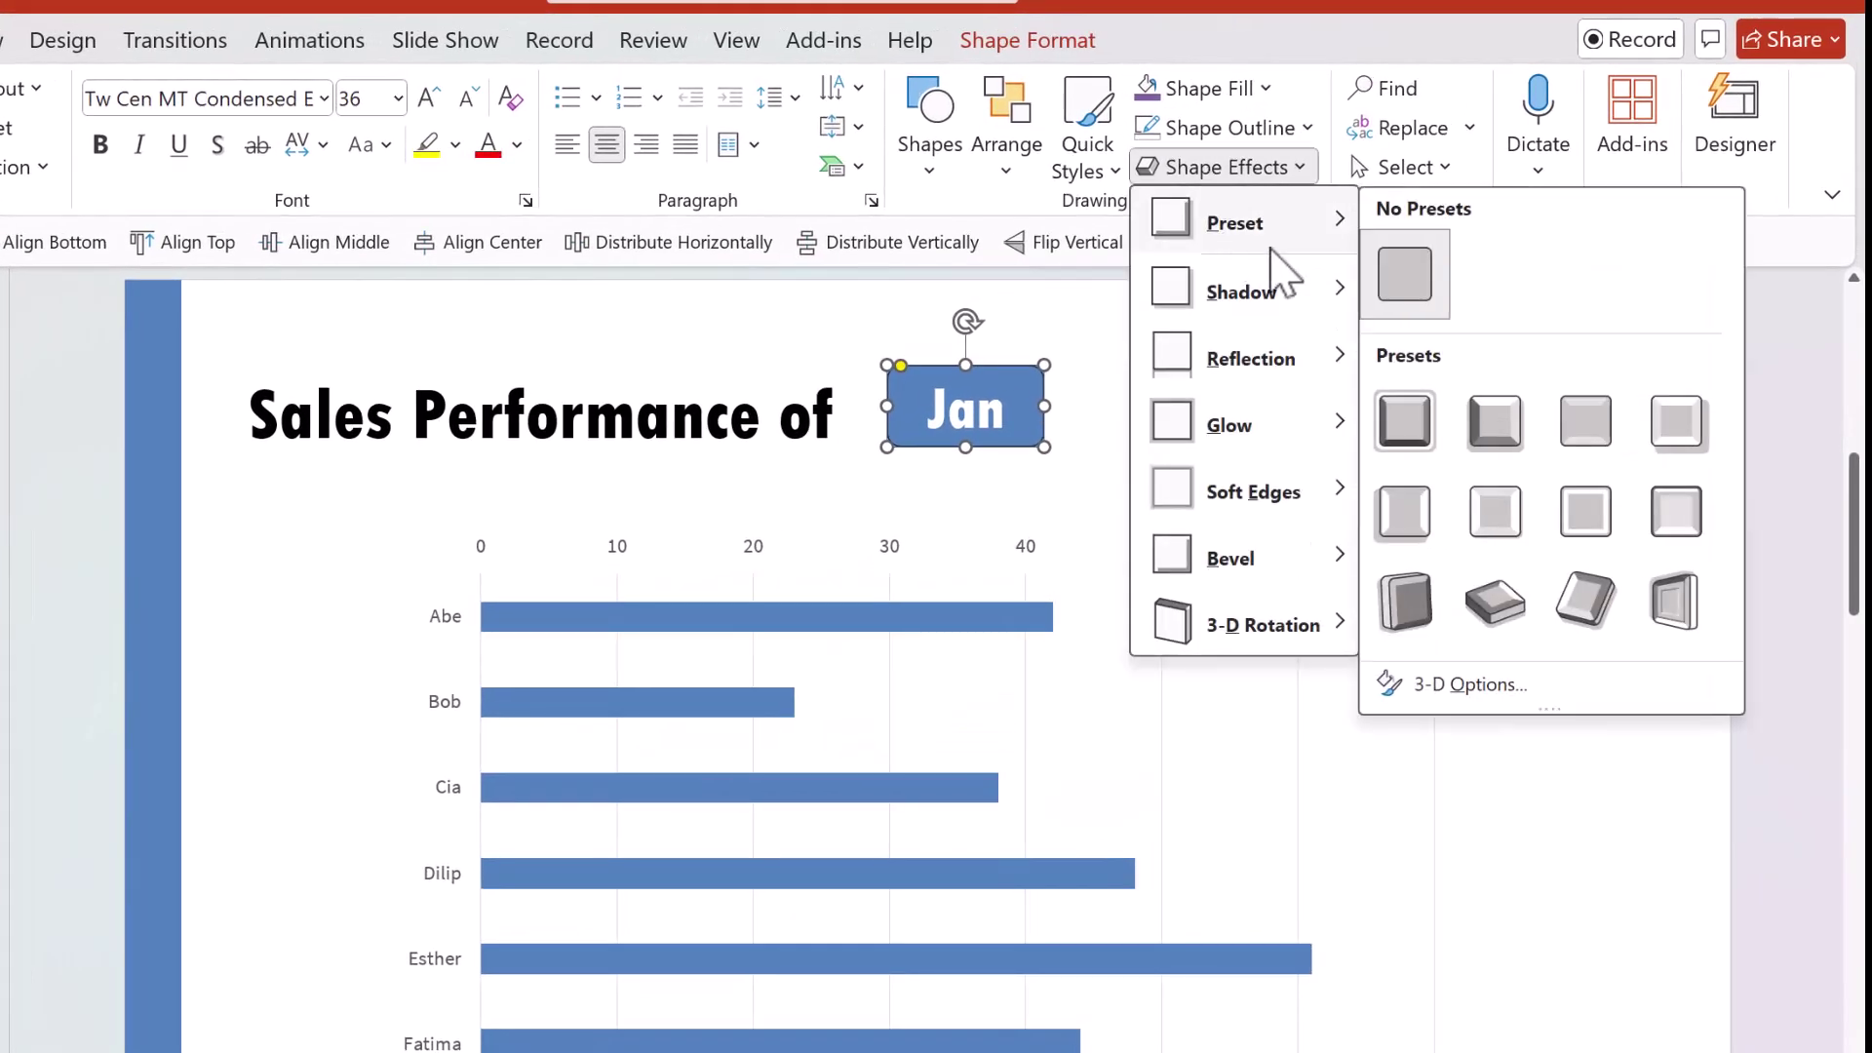
{"action": "left_click", "coordinate": [1591, 443]}
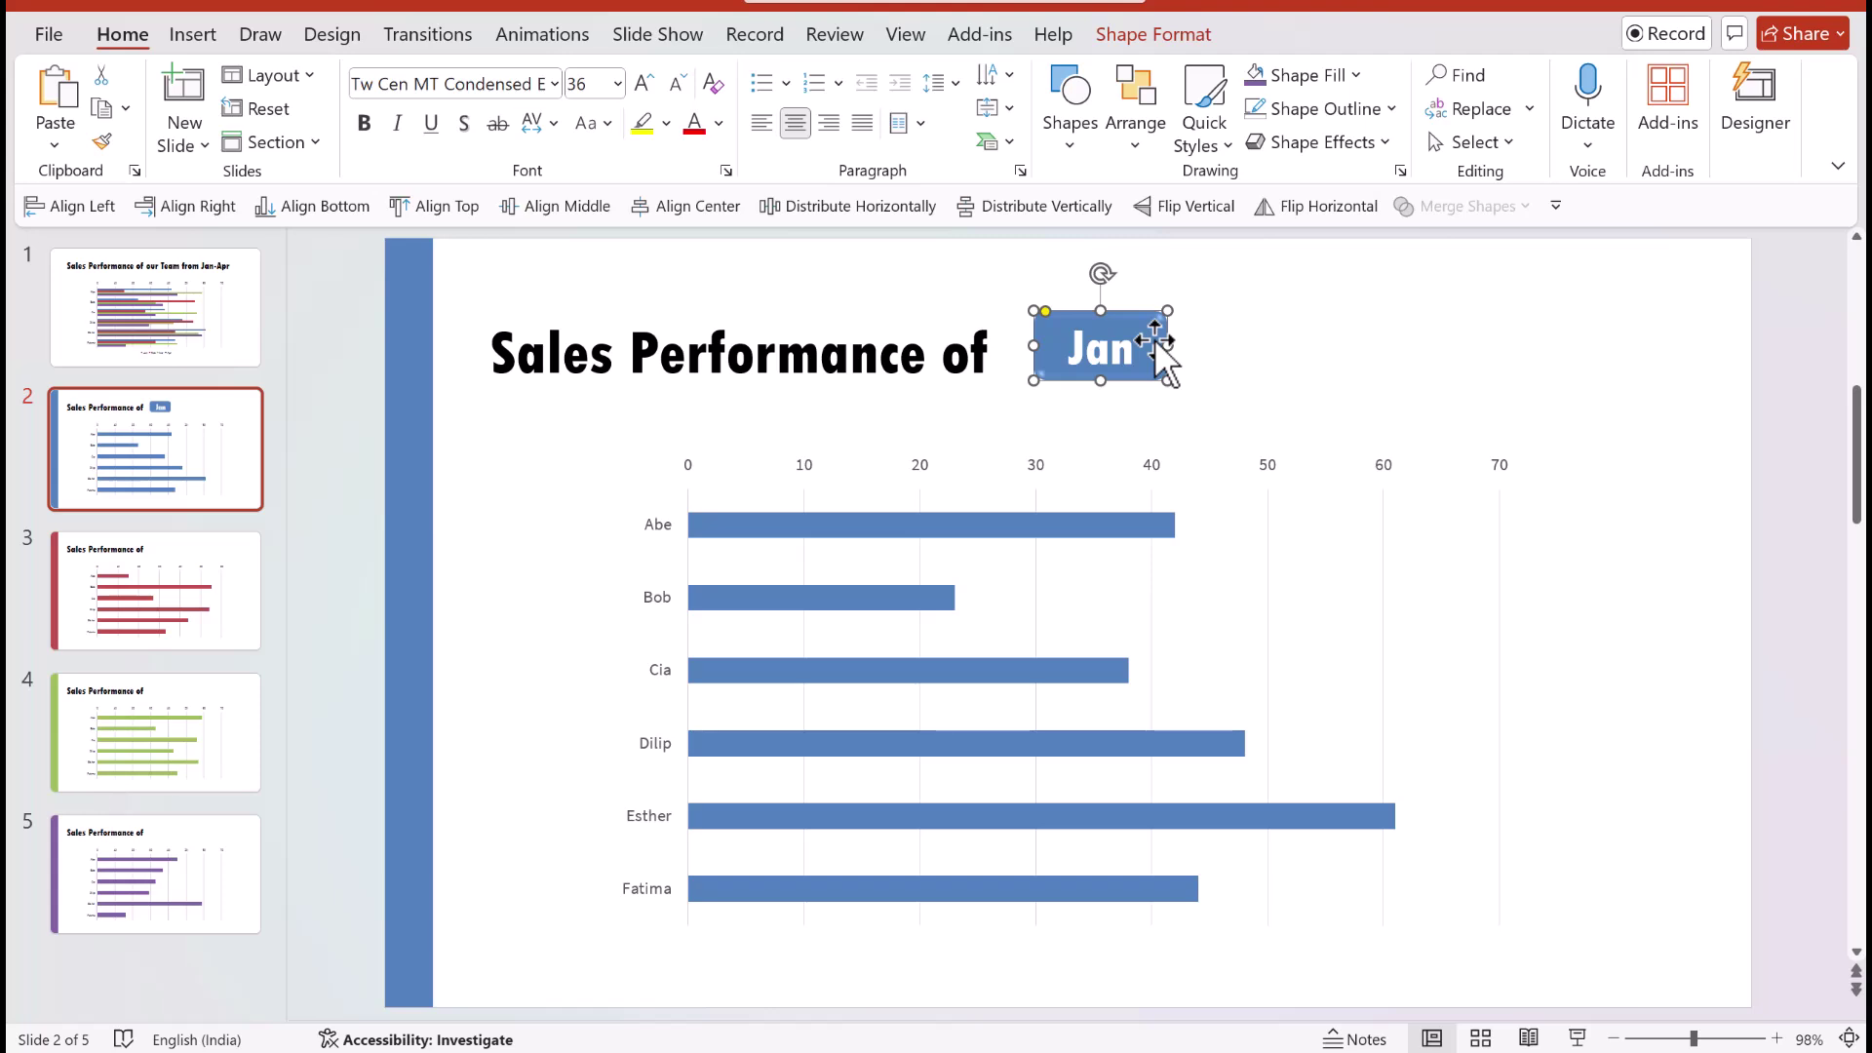
Step: Copy the Jan button to its right, relabel it Feb and fill it red
{"action": "left_click_drag", "start_coordinate": [1155, 338], "coordinate": [1276, 326]}
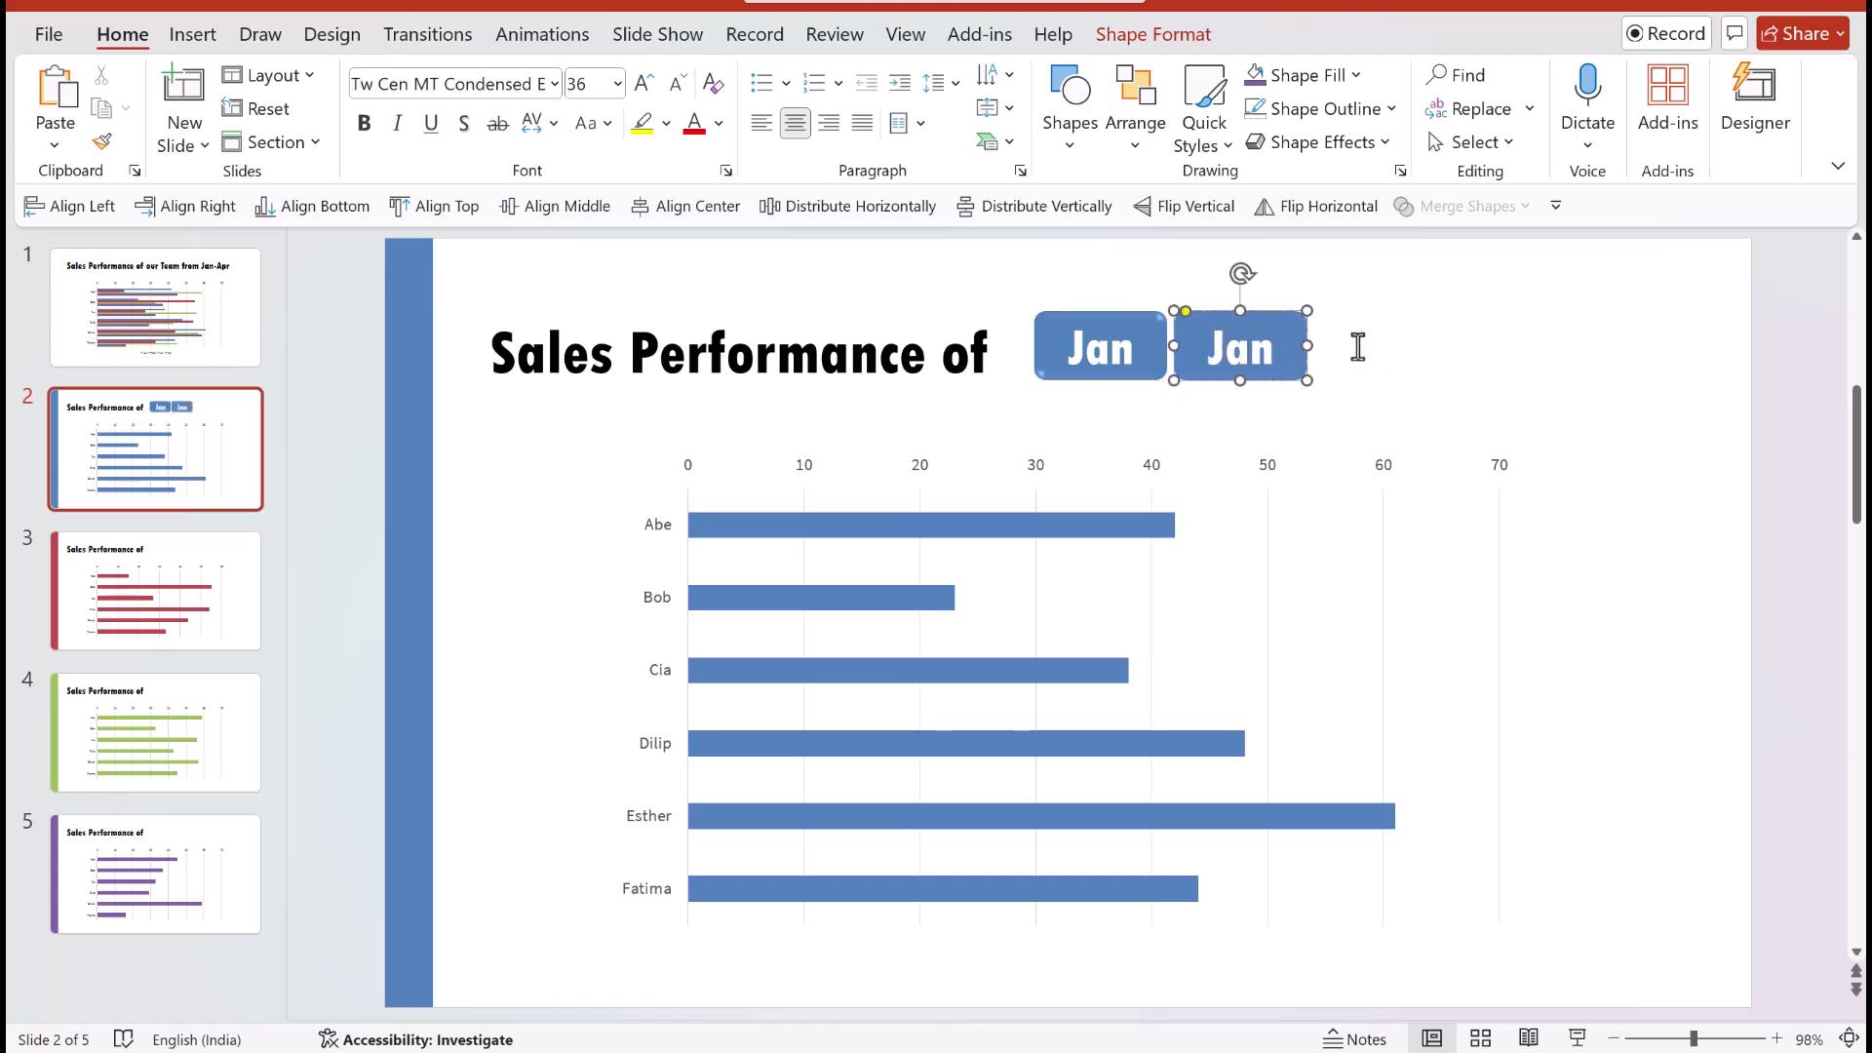
{"action": "double_click", "coordinate": [1218, 345]}
{"action": "type", "text": "Feb"}
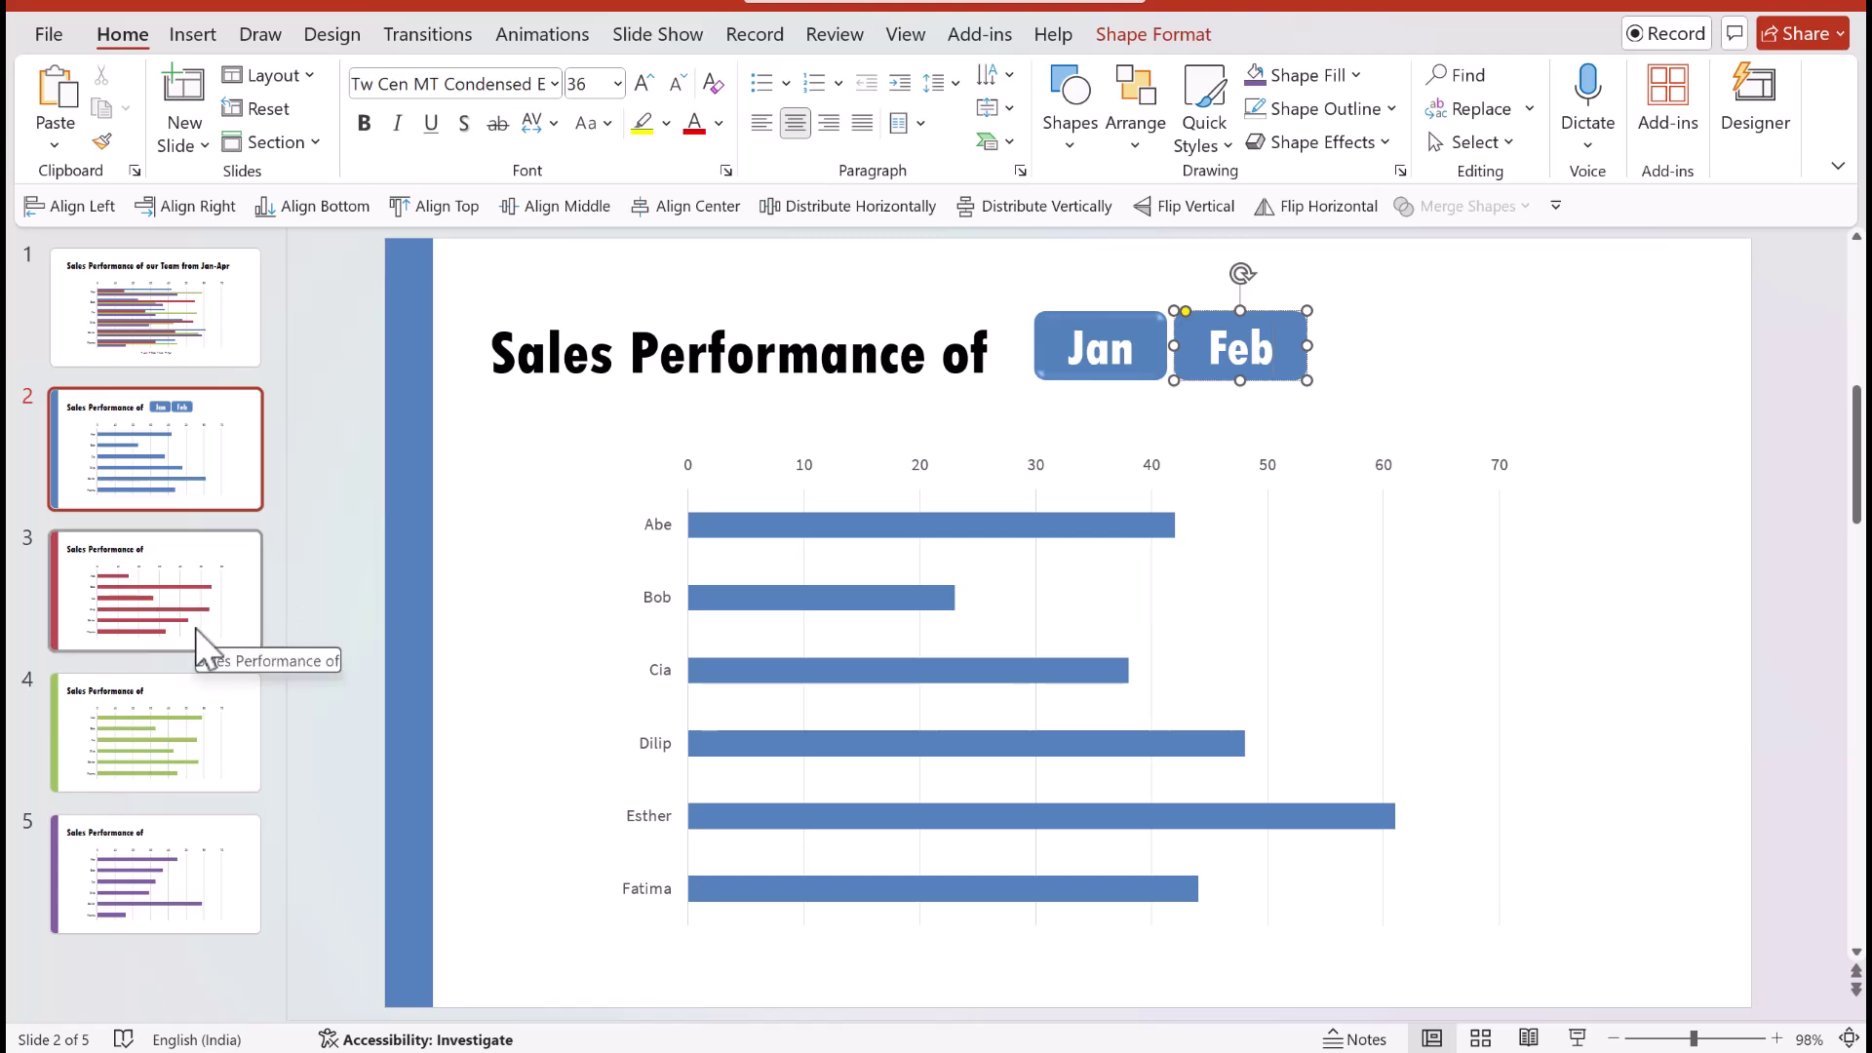
{"action": "left_click", "coordinate": [1283, 308]}
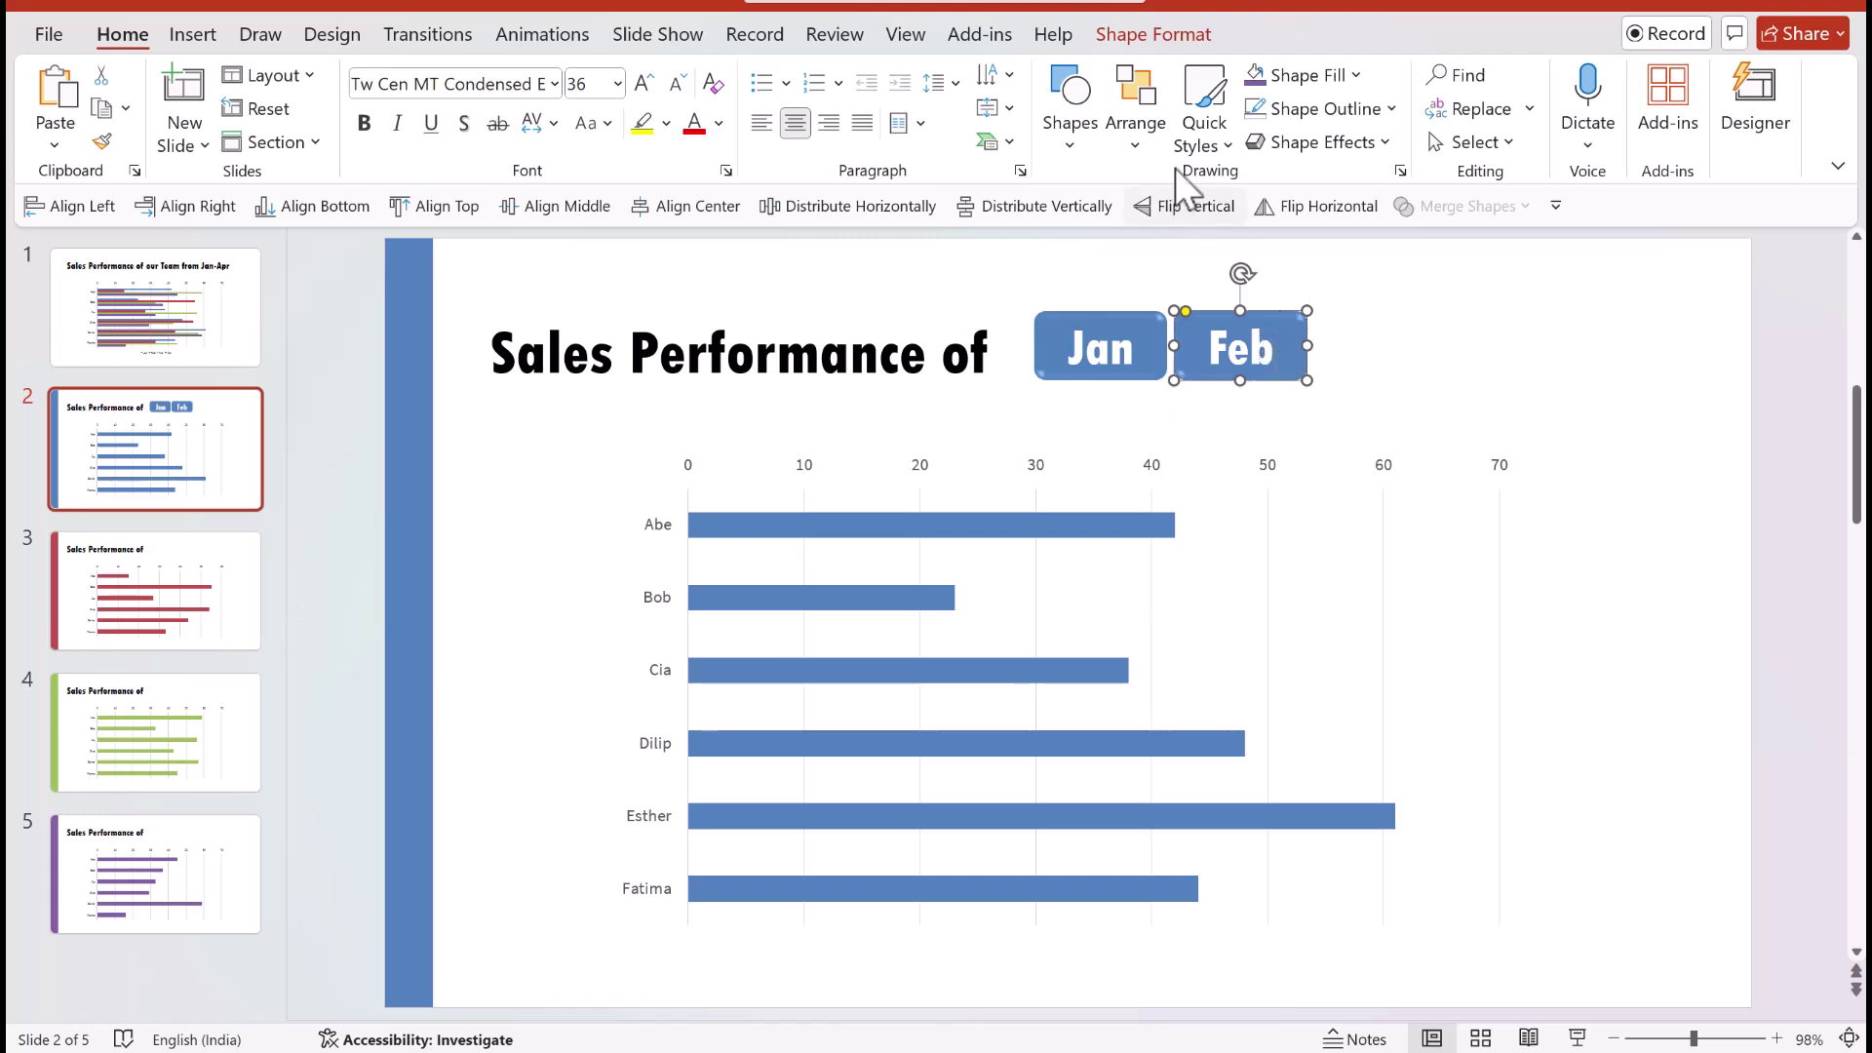
{"action": "left_click", "coordinate": [1353, 75]}
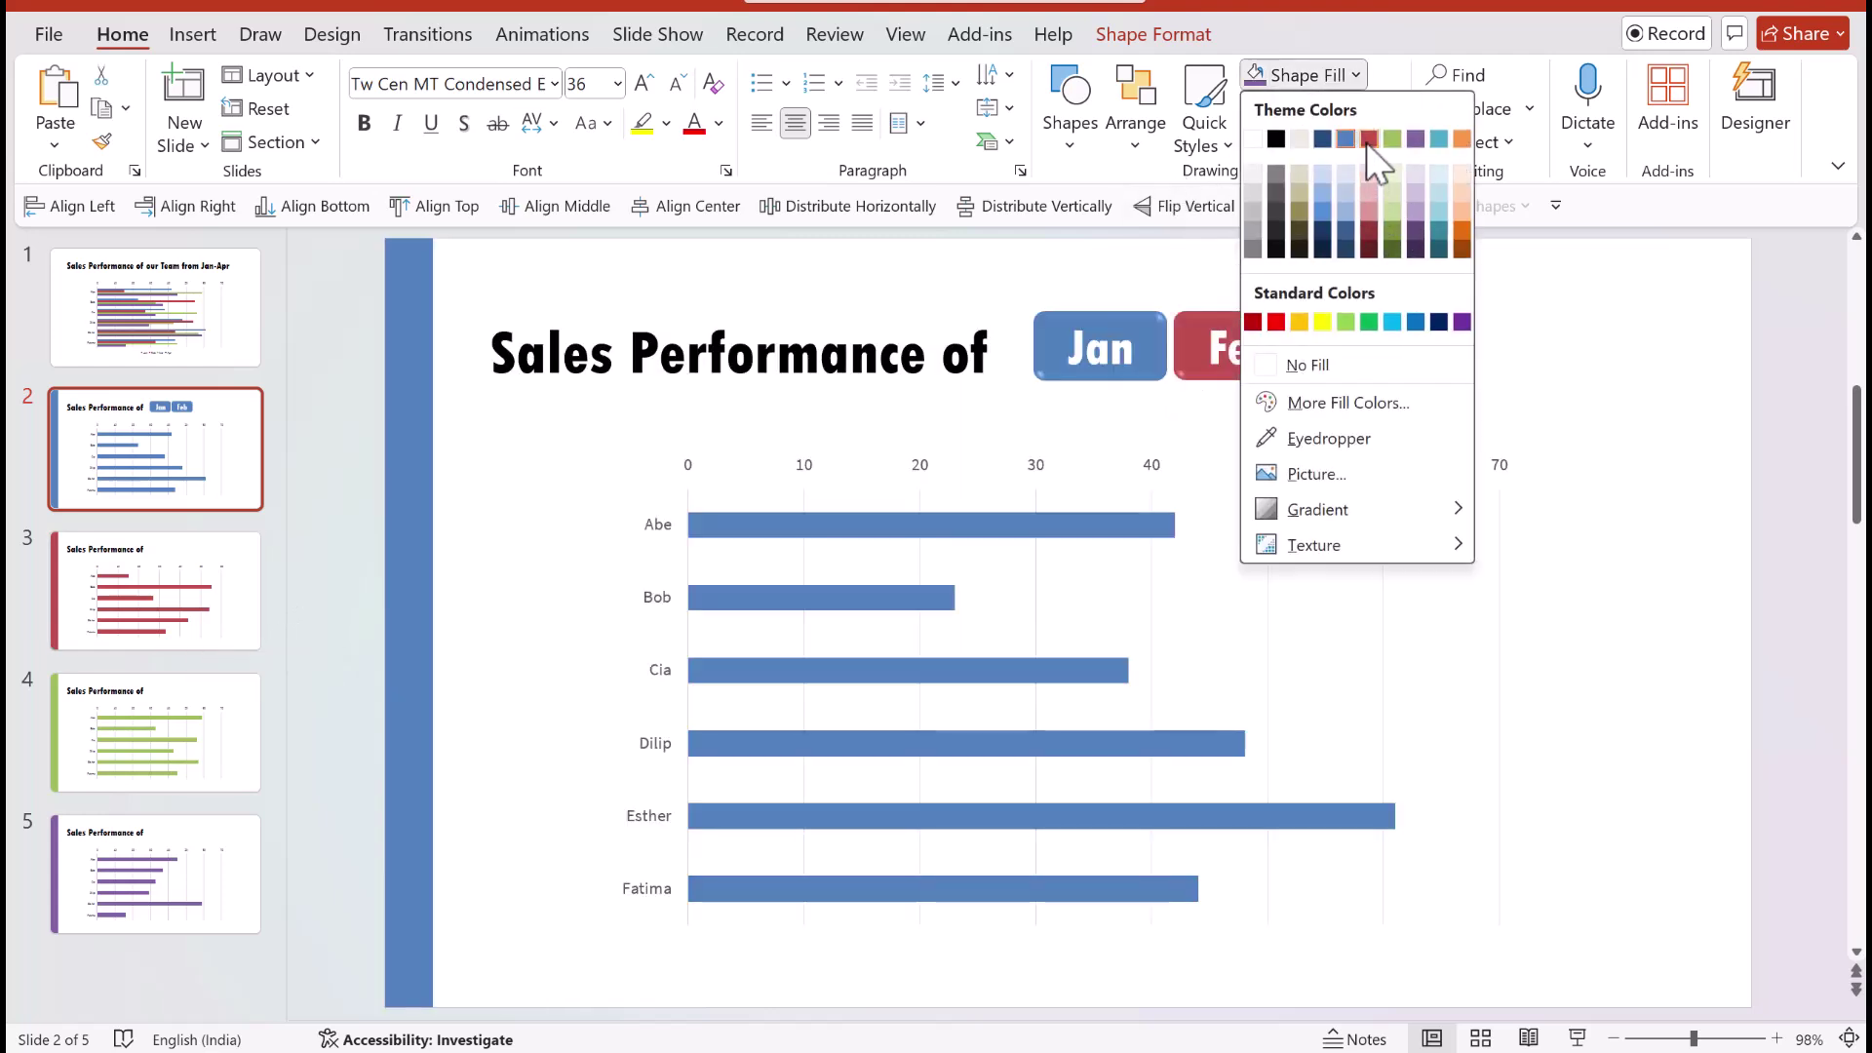
{"action": "left_click", "coordinate": [1367, 142]}
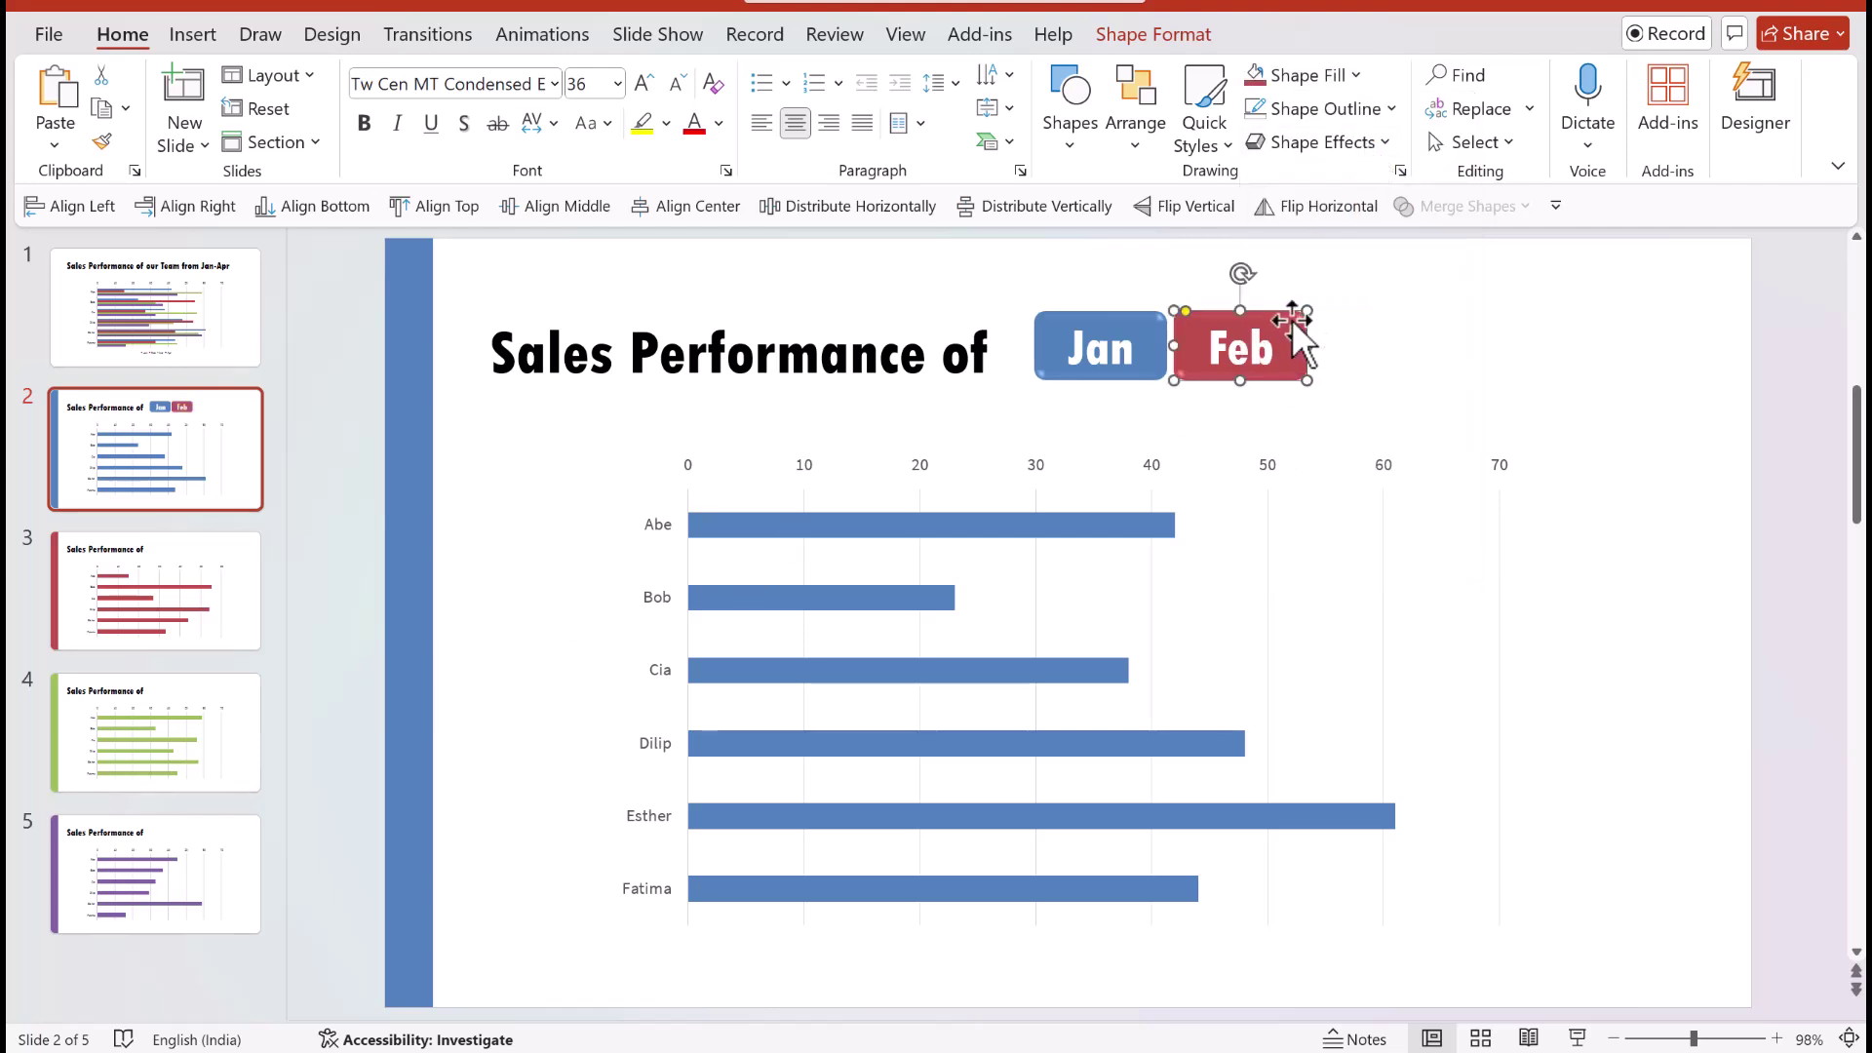
Step: Duplicate the Feb button, relabel it Mar and fill it green
{"action": "key", "text": "ctrl+d"}
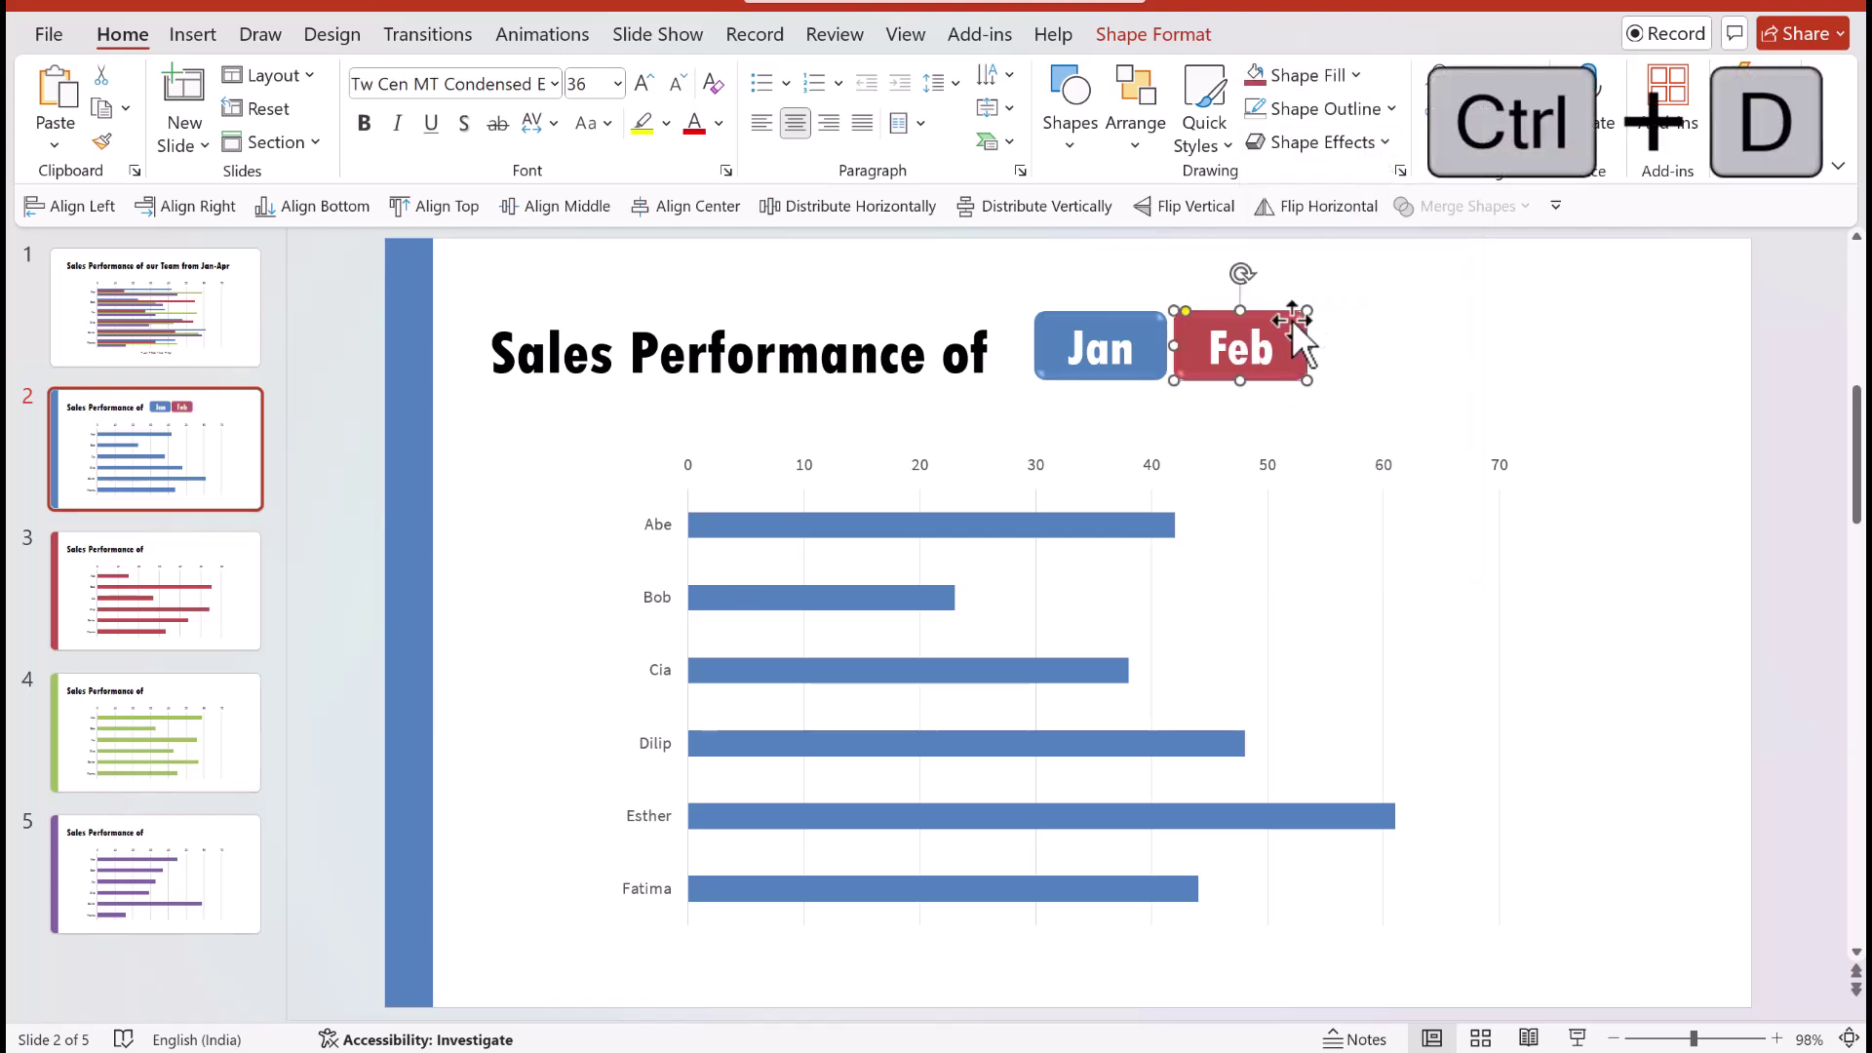
{"action": "key", "text": "ctrl+d"}
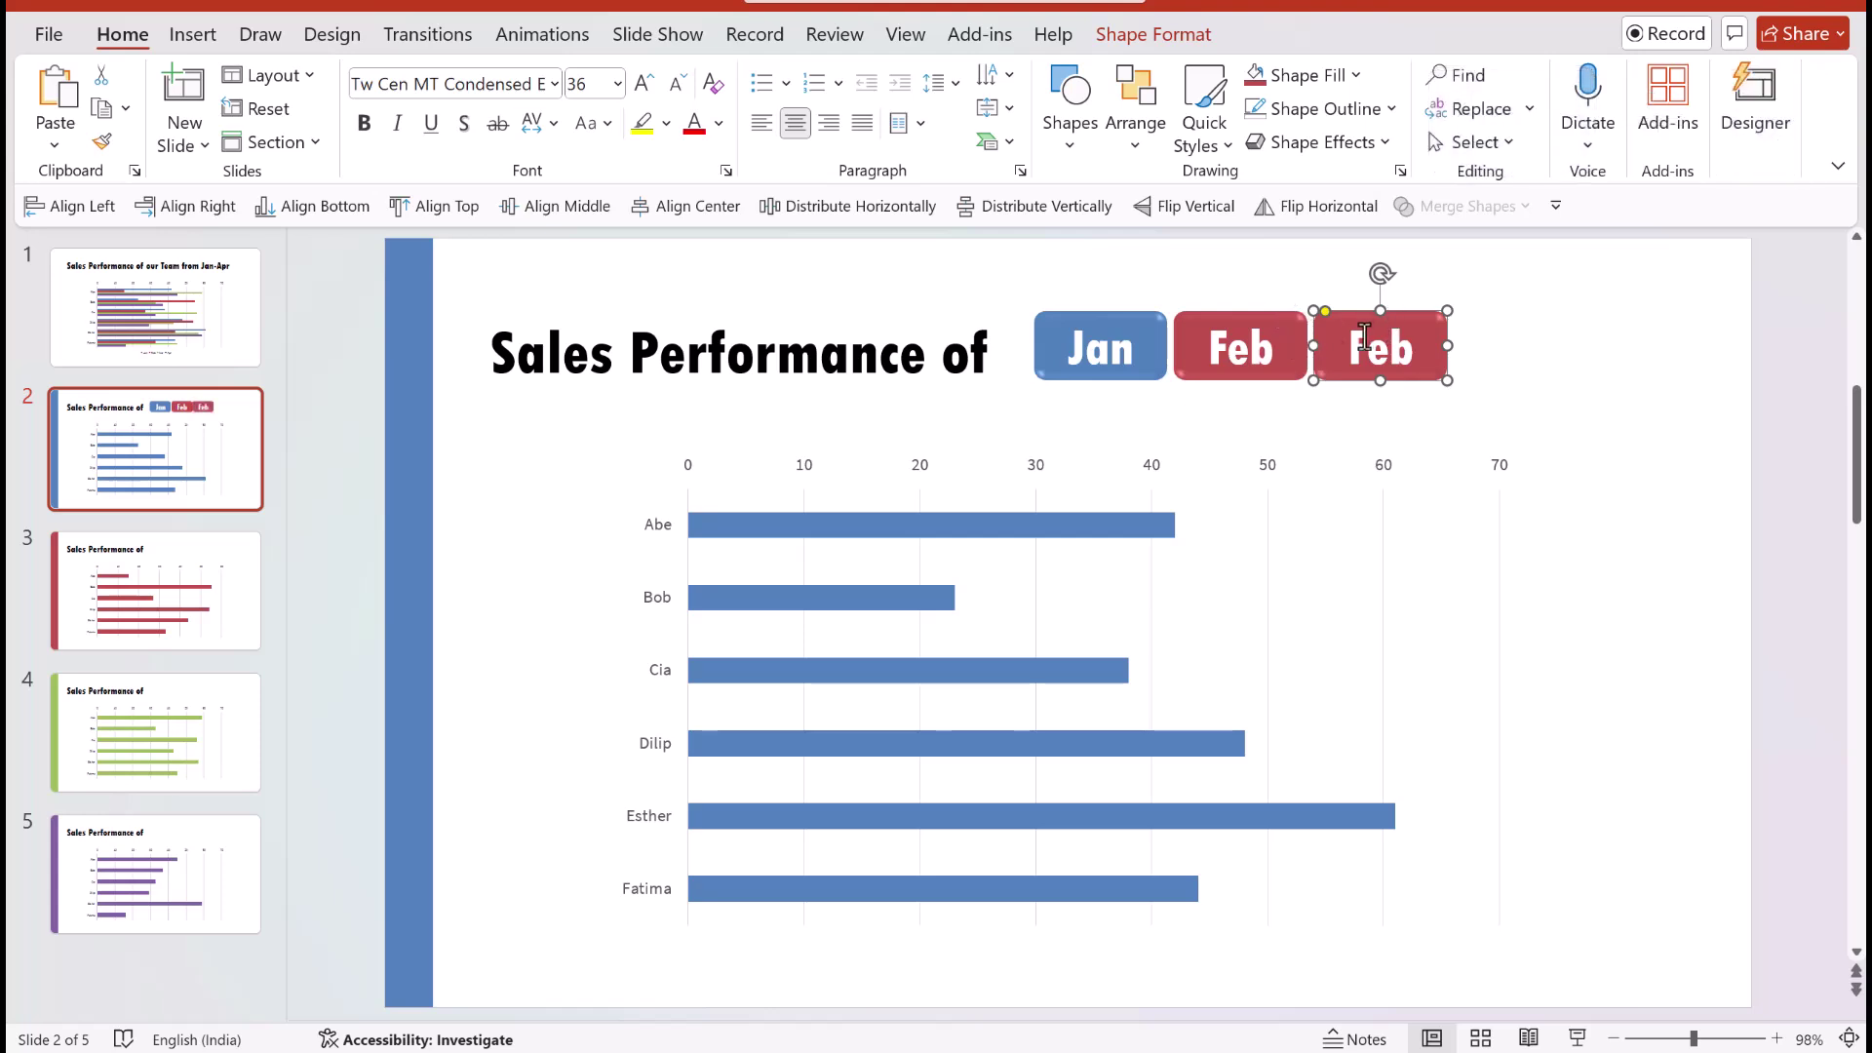
{"action": "left_click_drag", "start_coordinate": [1358, 343], "coordinate": [1454, 334]}
{"action": "type", "text": "Mar"}
{"action": "left_click", "coordinate": [1423, 312]}
{"action": "left_click", "coordinate": [1331, 75]}
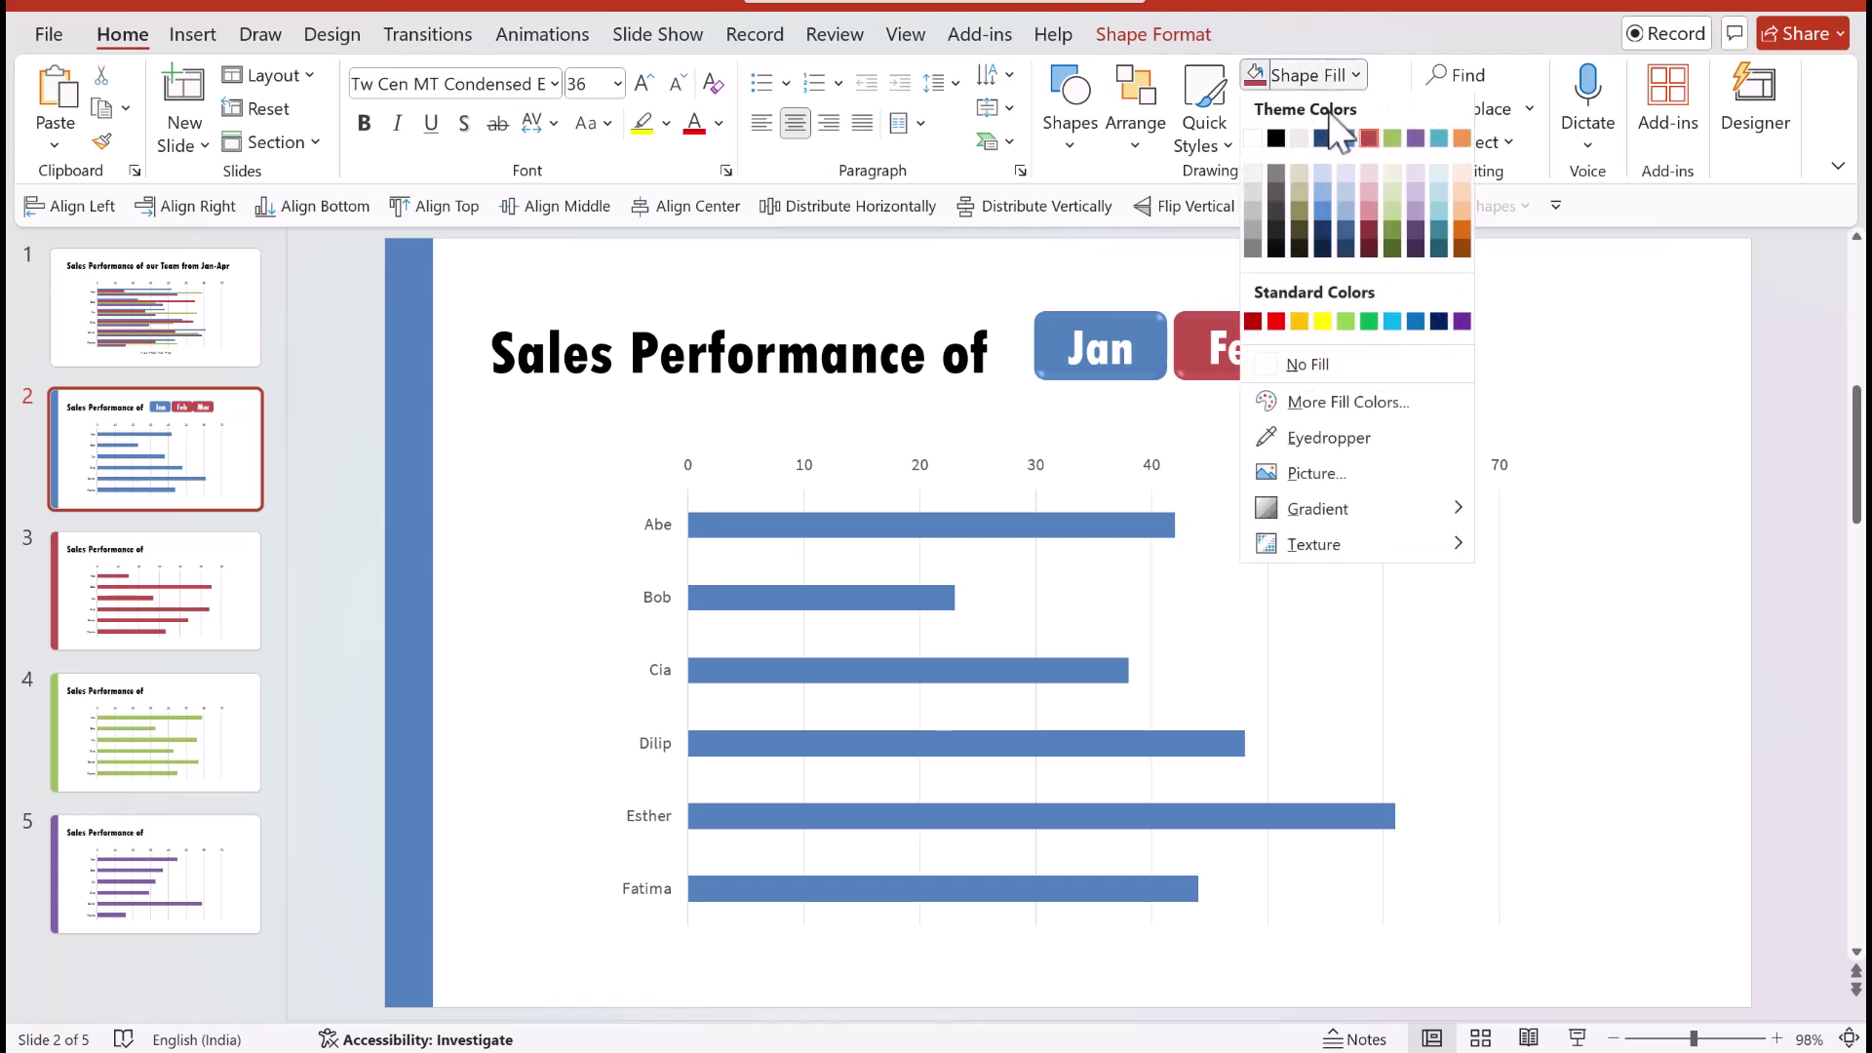
{"action": "left_click", "coordinate": [1394, 234]}
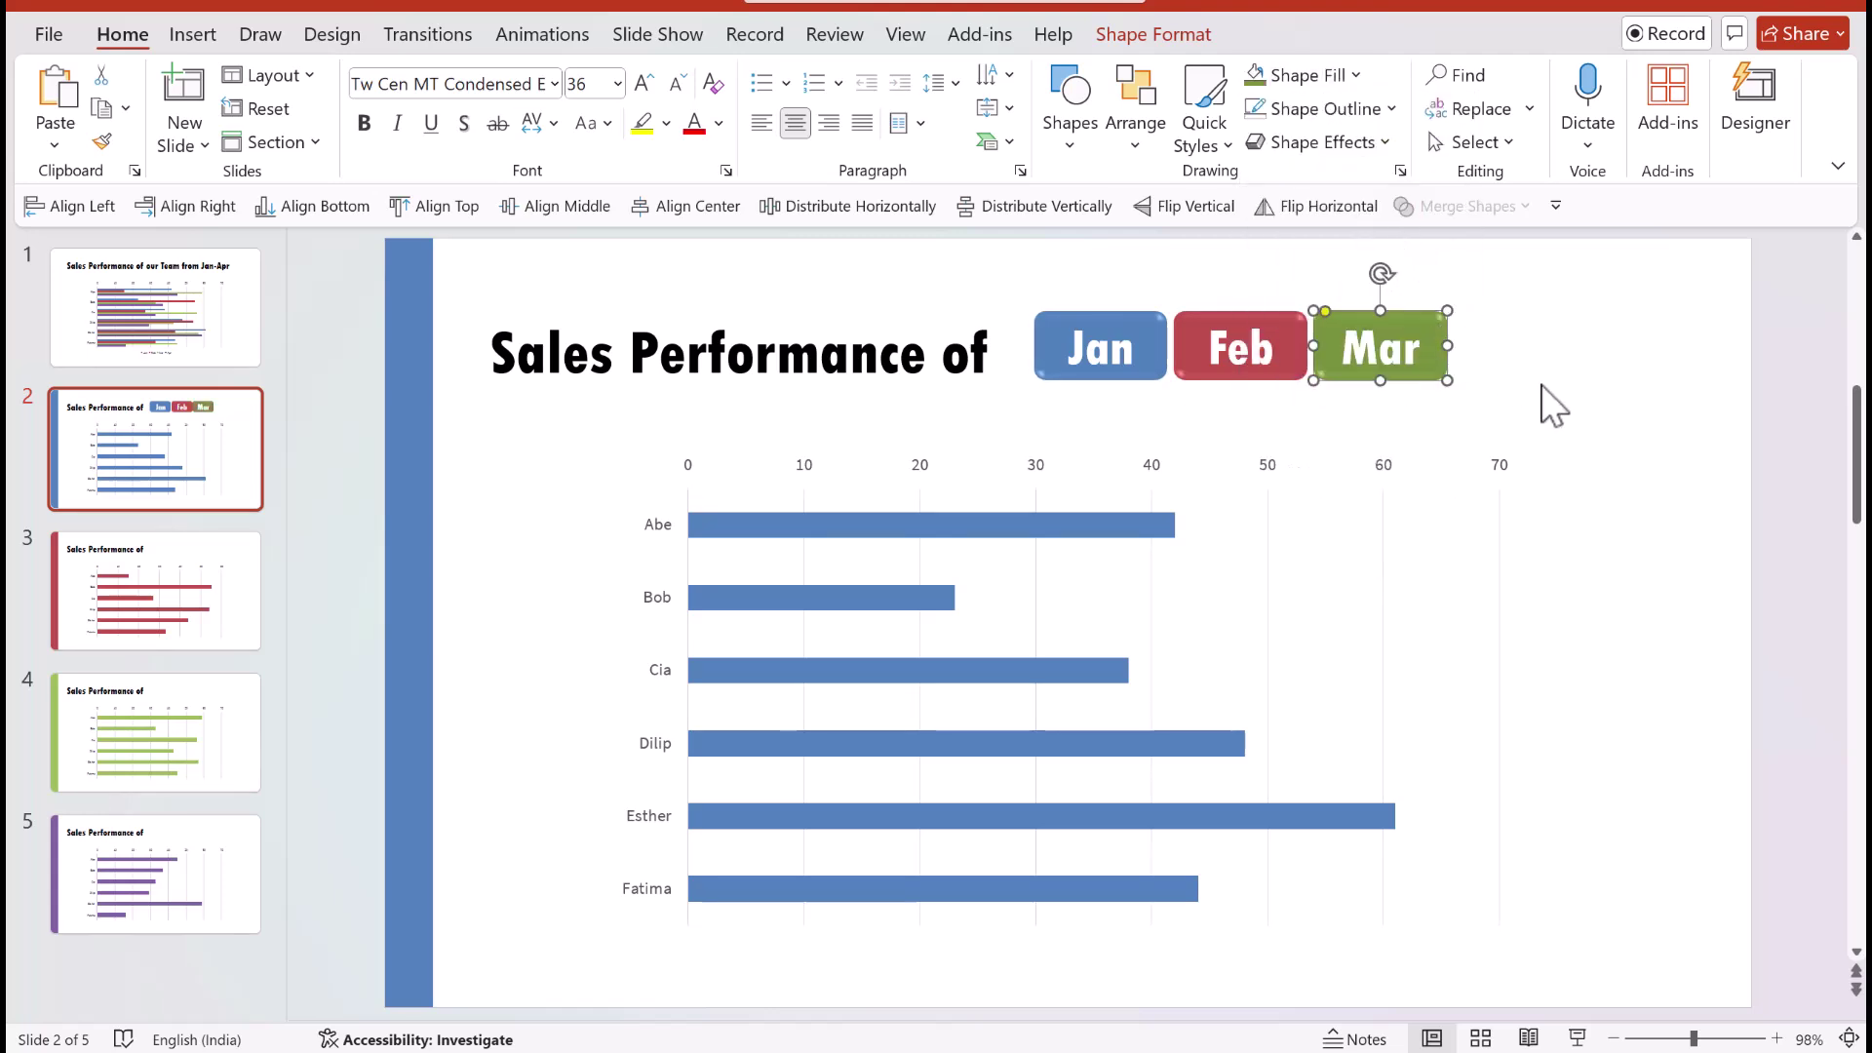
Step: Copy the Mar button to its right, relabel it Apr and fill it purple
{"action": "left_click_drag", "start_coordinate": [1406, 366], "coordinate": [1546, 410]}
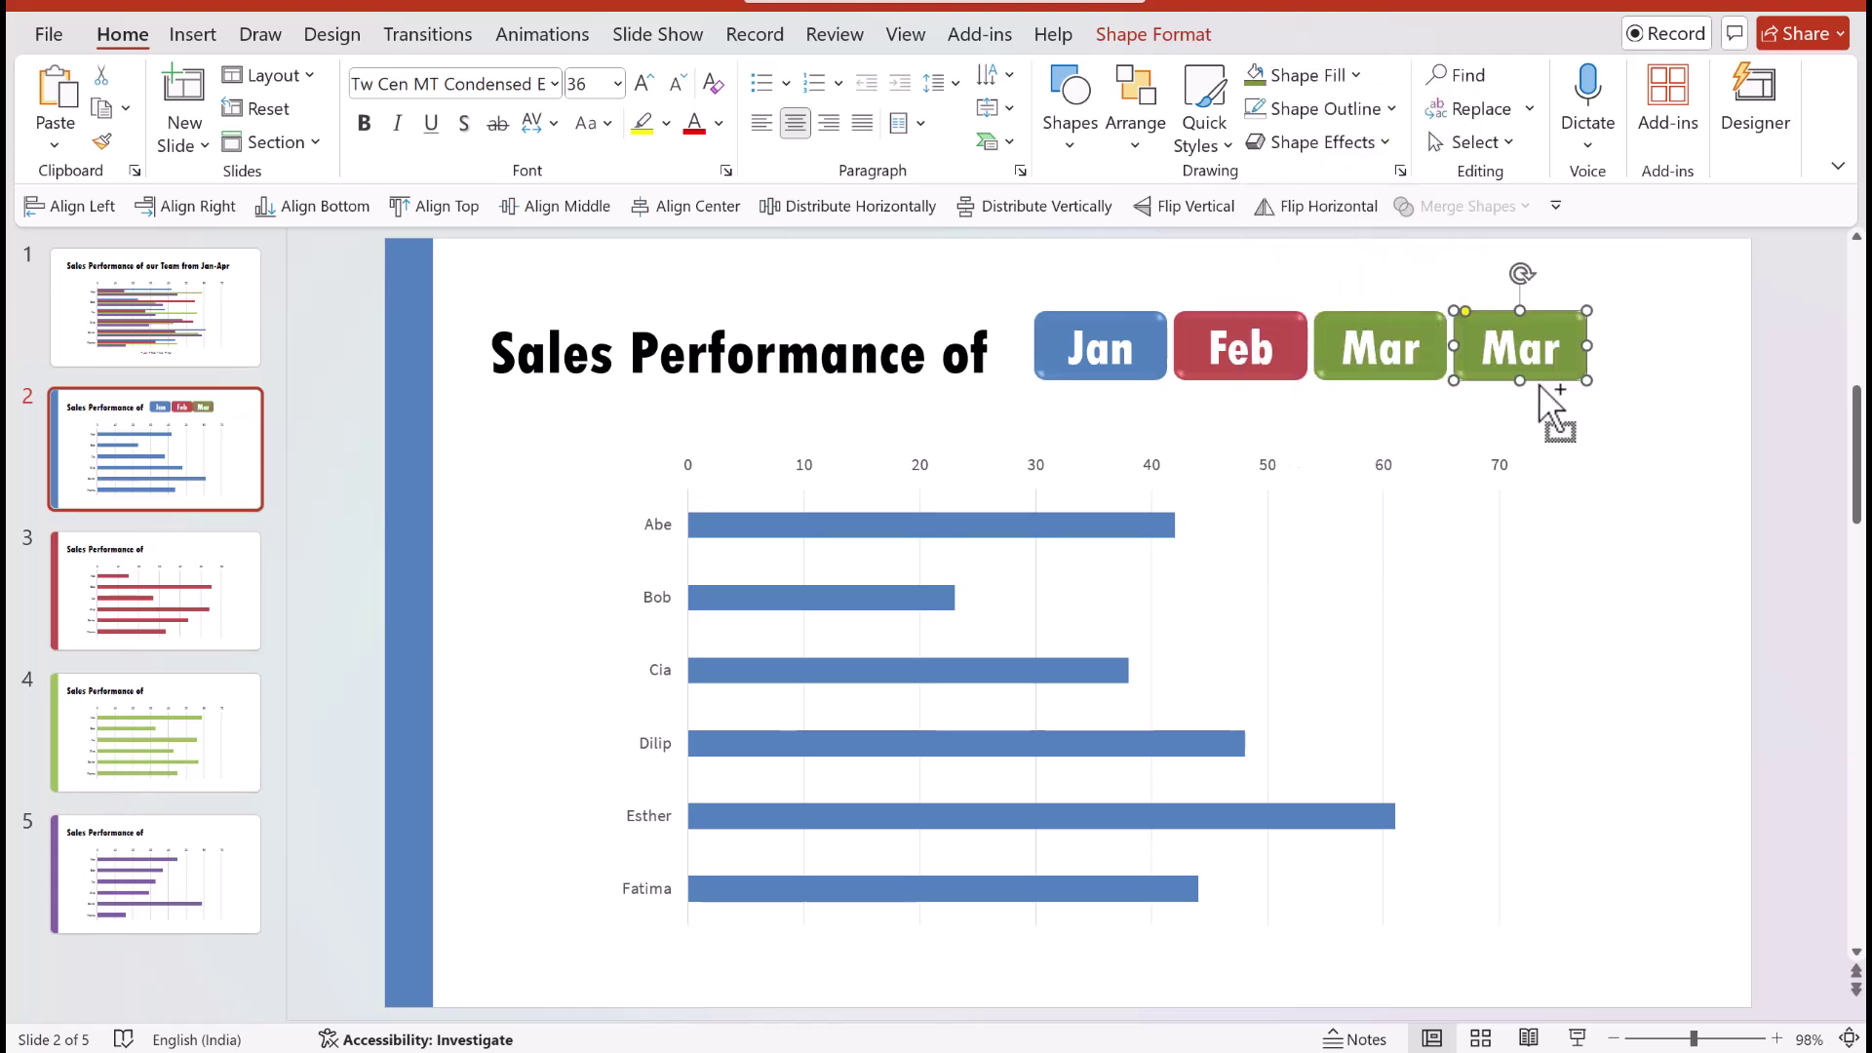
{"action": "double_click", "coordinate": [1496, 343]}
{"action": "type", "text": "Apr"}
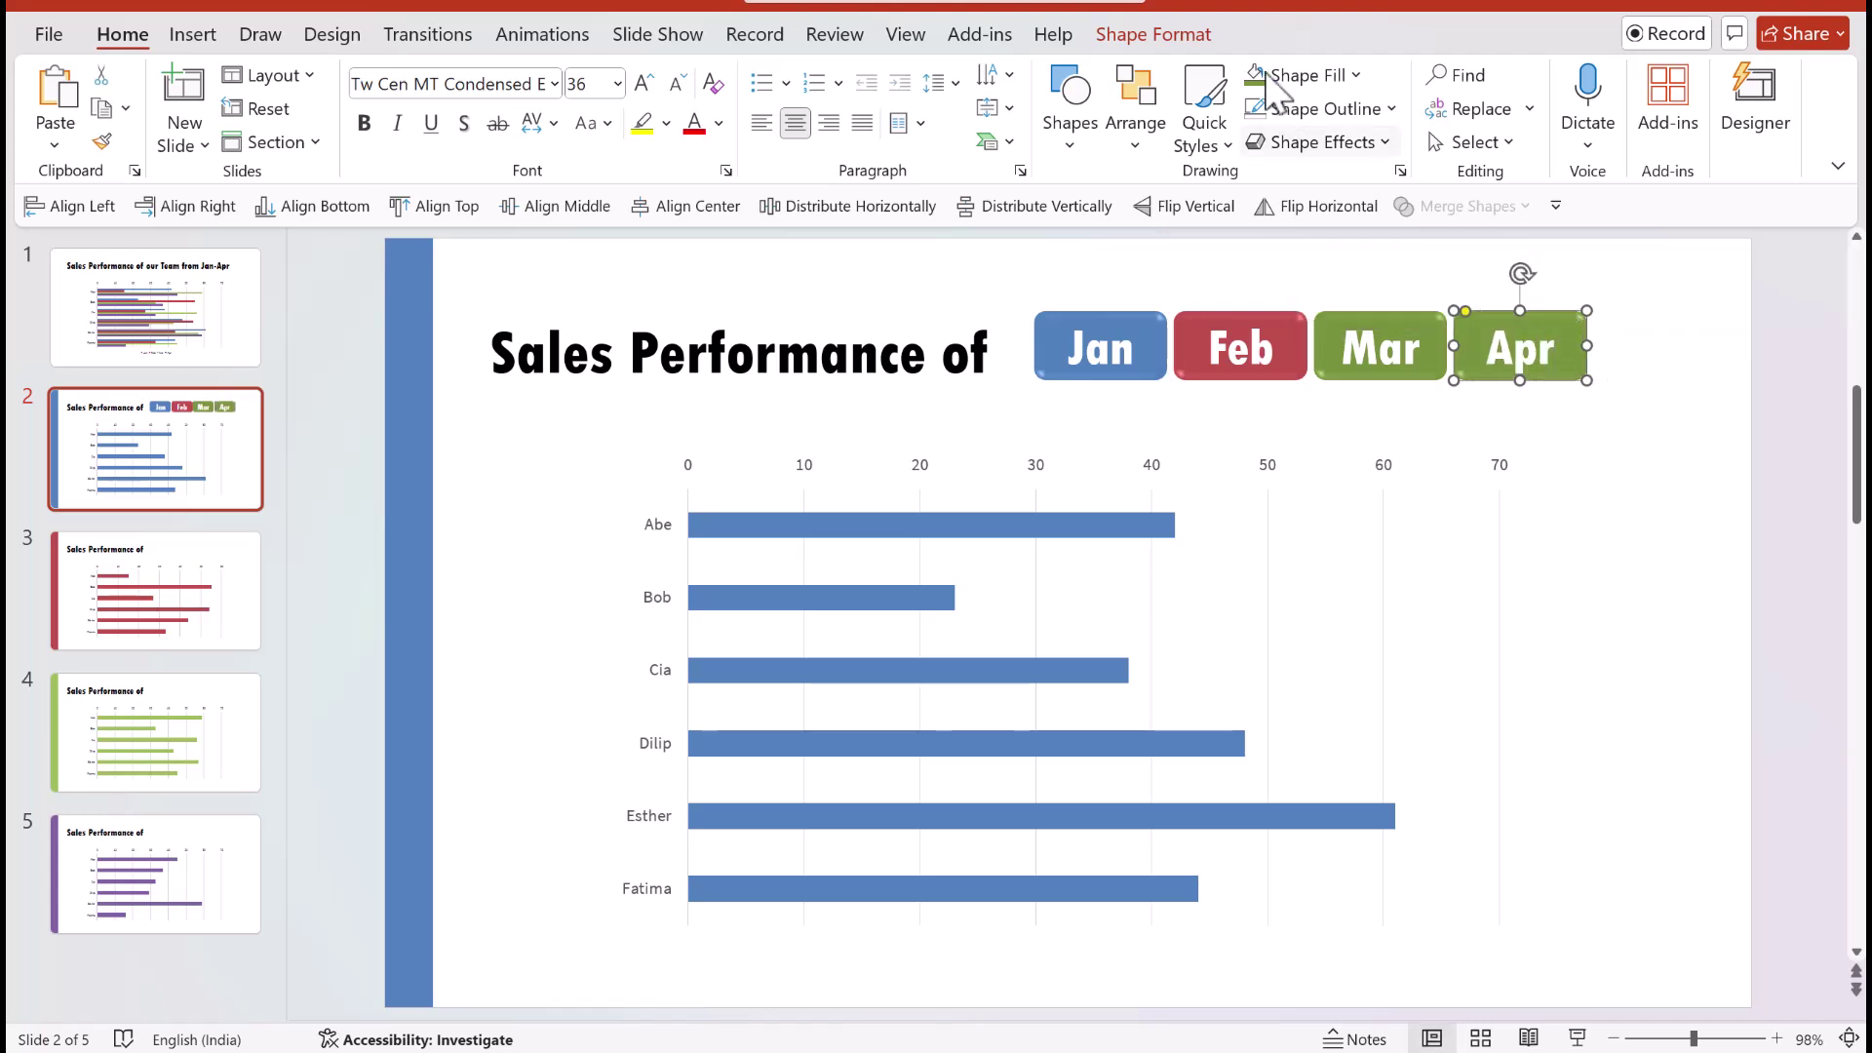
{"action": "left_click", "coordinate": [1312, 73]}
{"action": "left_click", "coordinate": [1415, 139]}
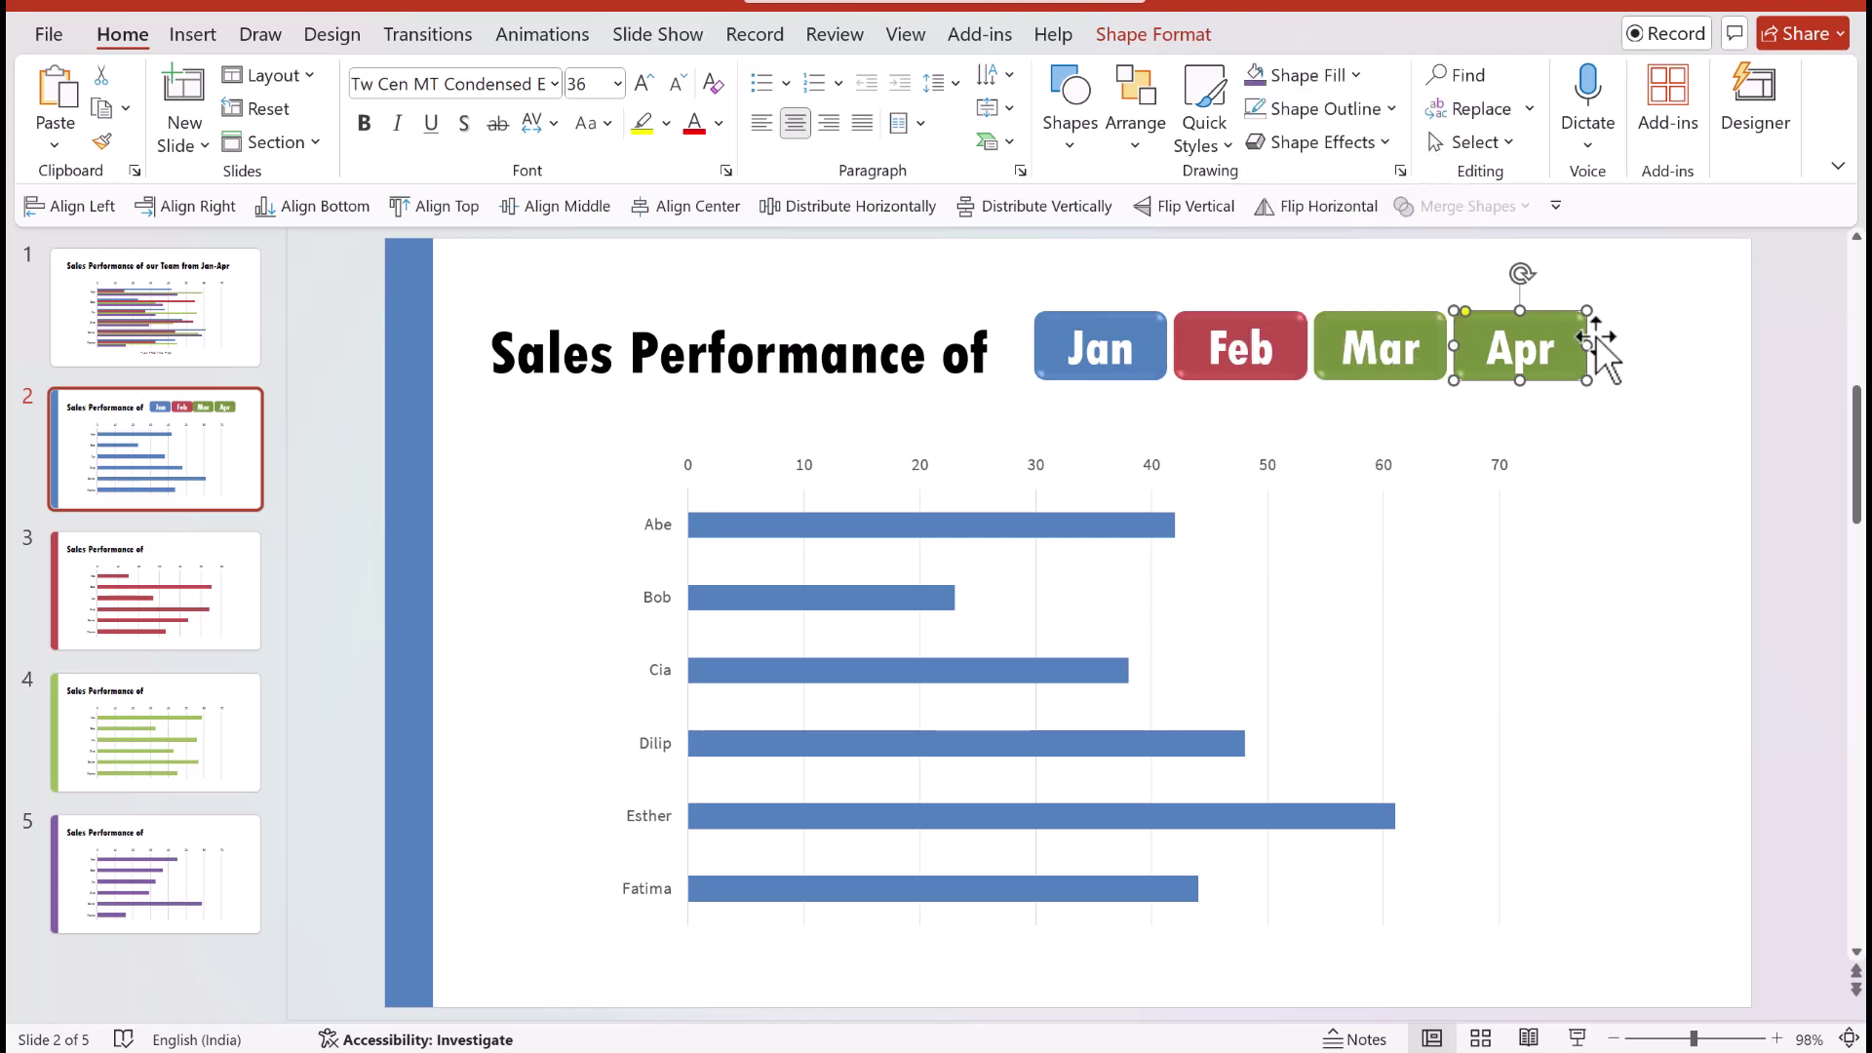
{"action": "left_click", "coordinate": [1670, 380]}
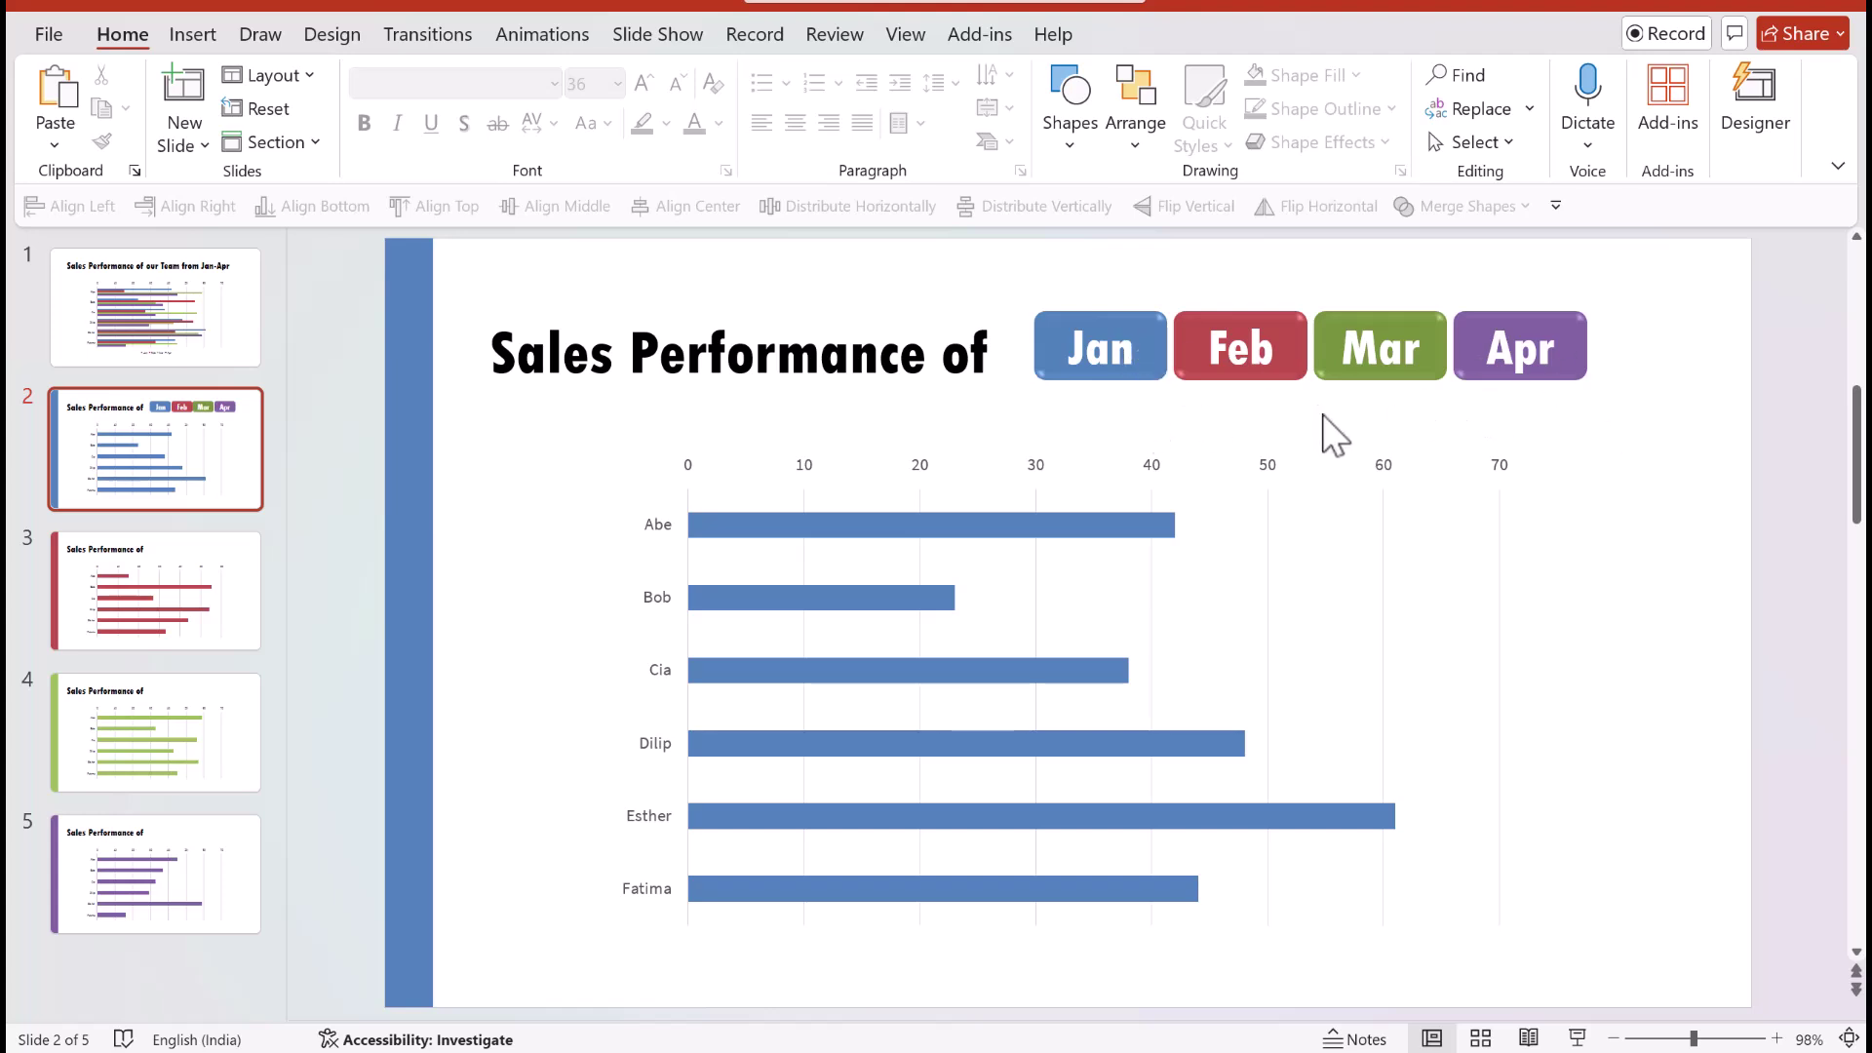
Step: Hyperlink the Jan button to slide 2 and the Feb button to slide 3
{"action": "left_click", "coordinate": [1149, 342]}
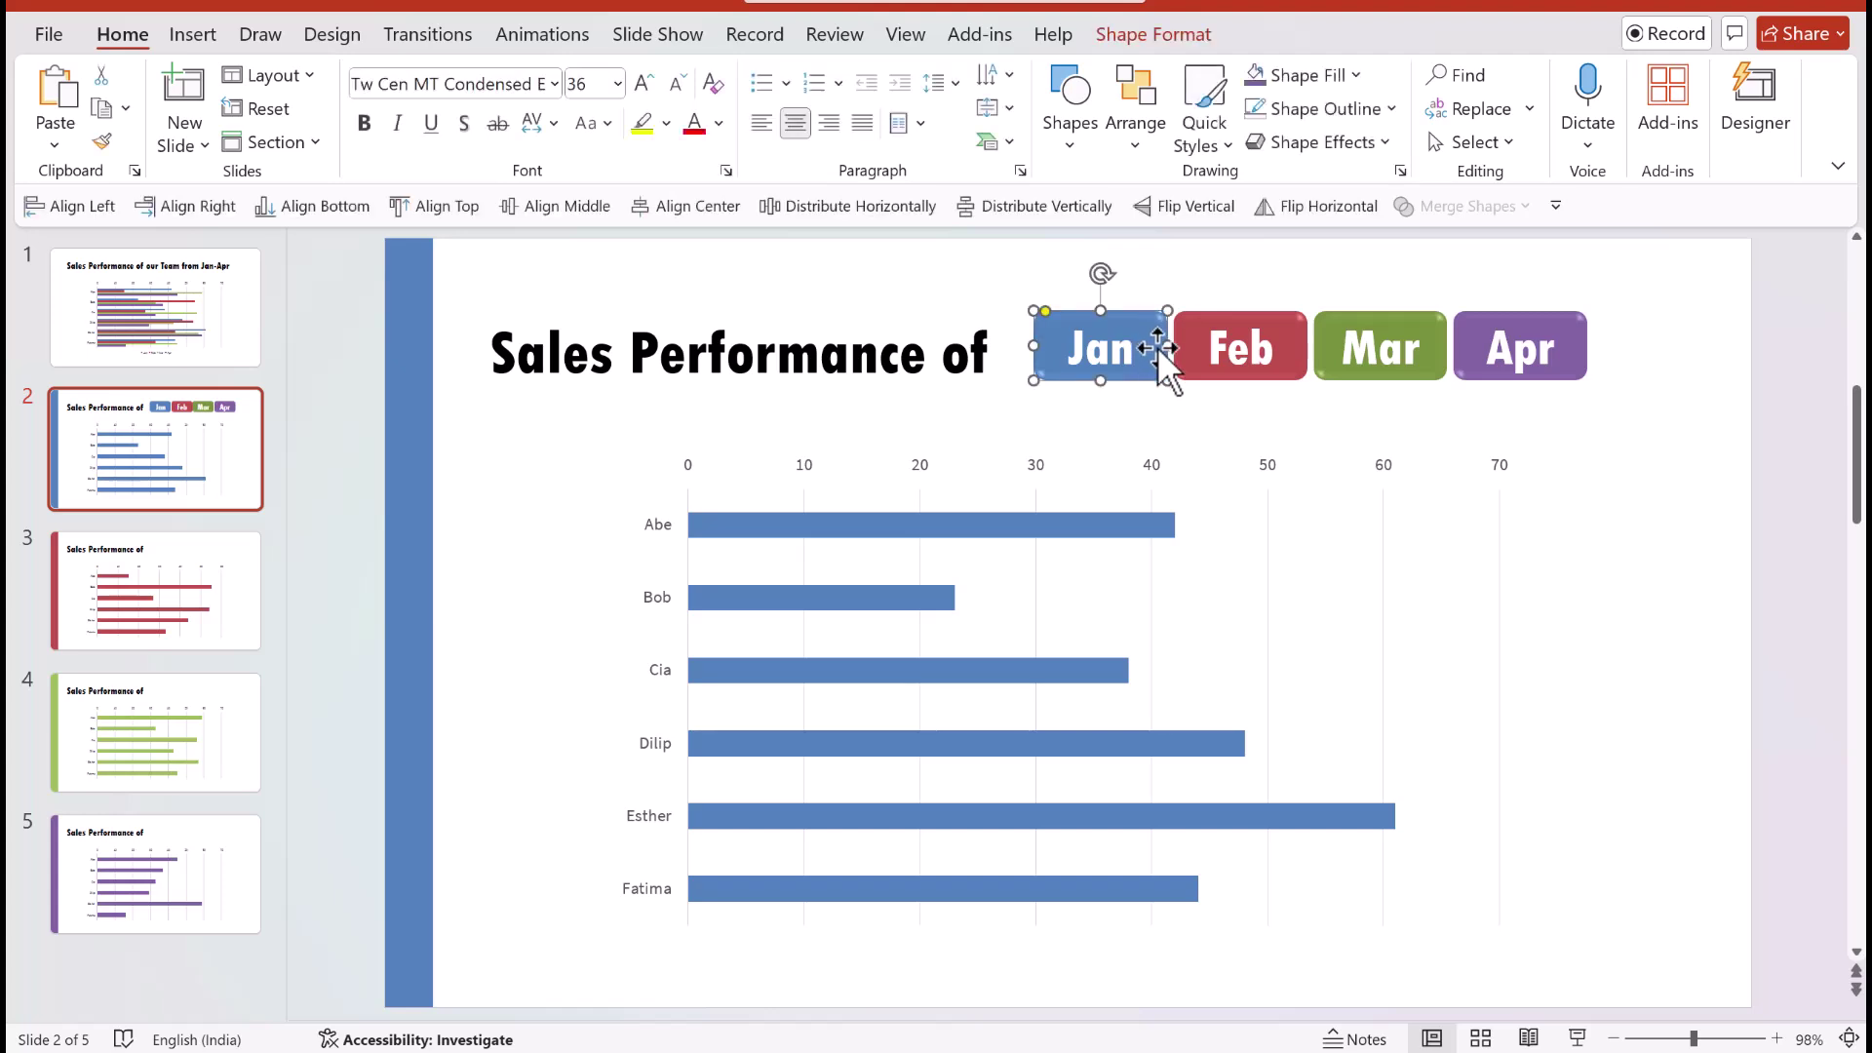
{"action": "key", "text": "ctrl+k"}
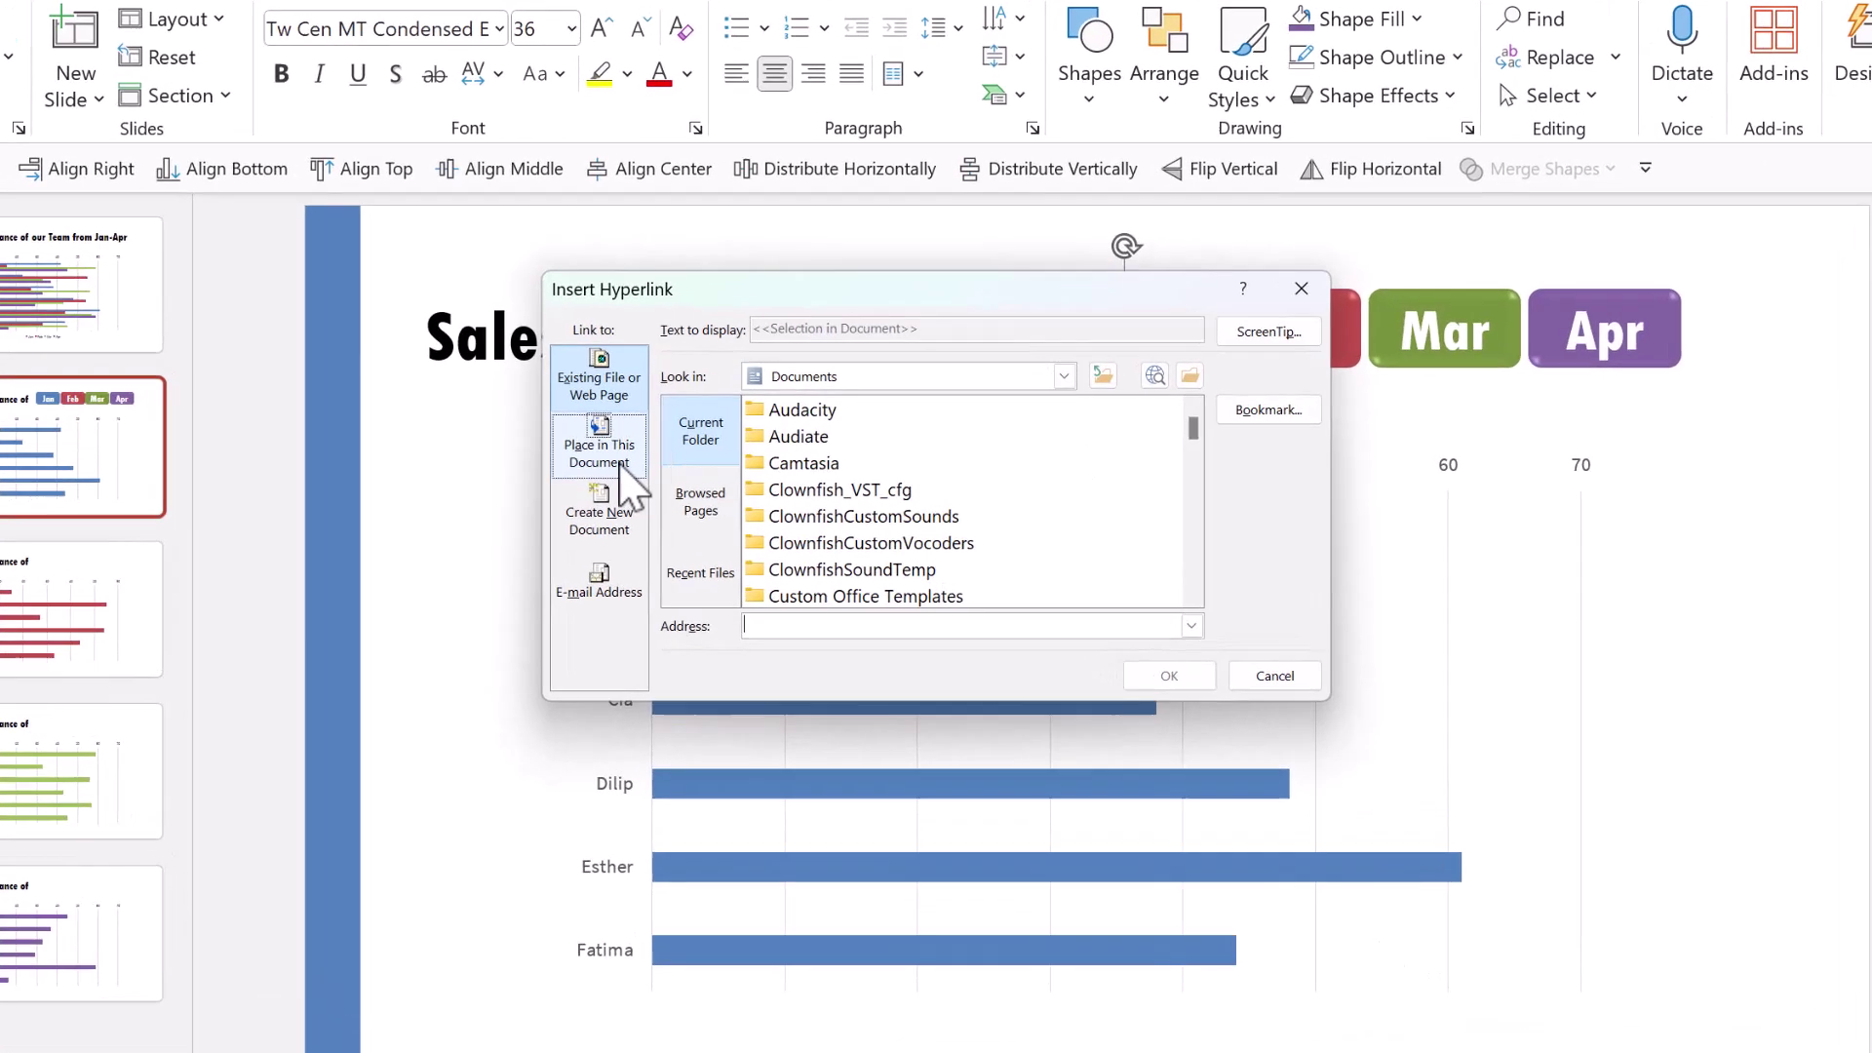
{"action": "left_click", "coordinate": [637, 446]}
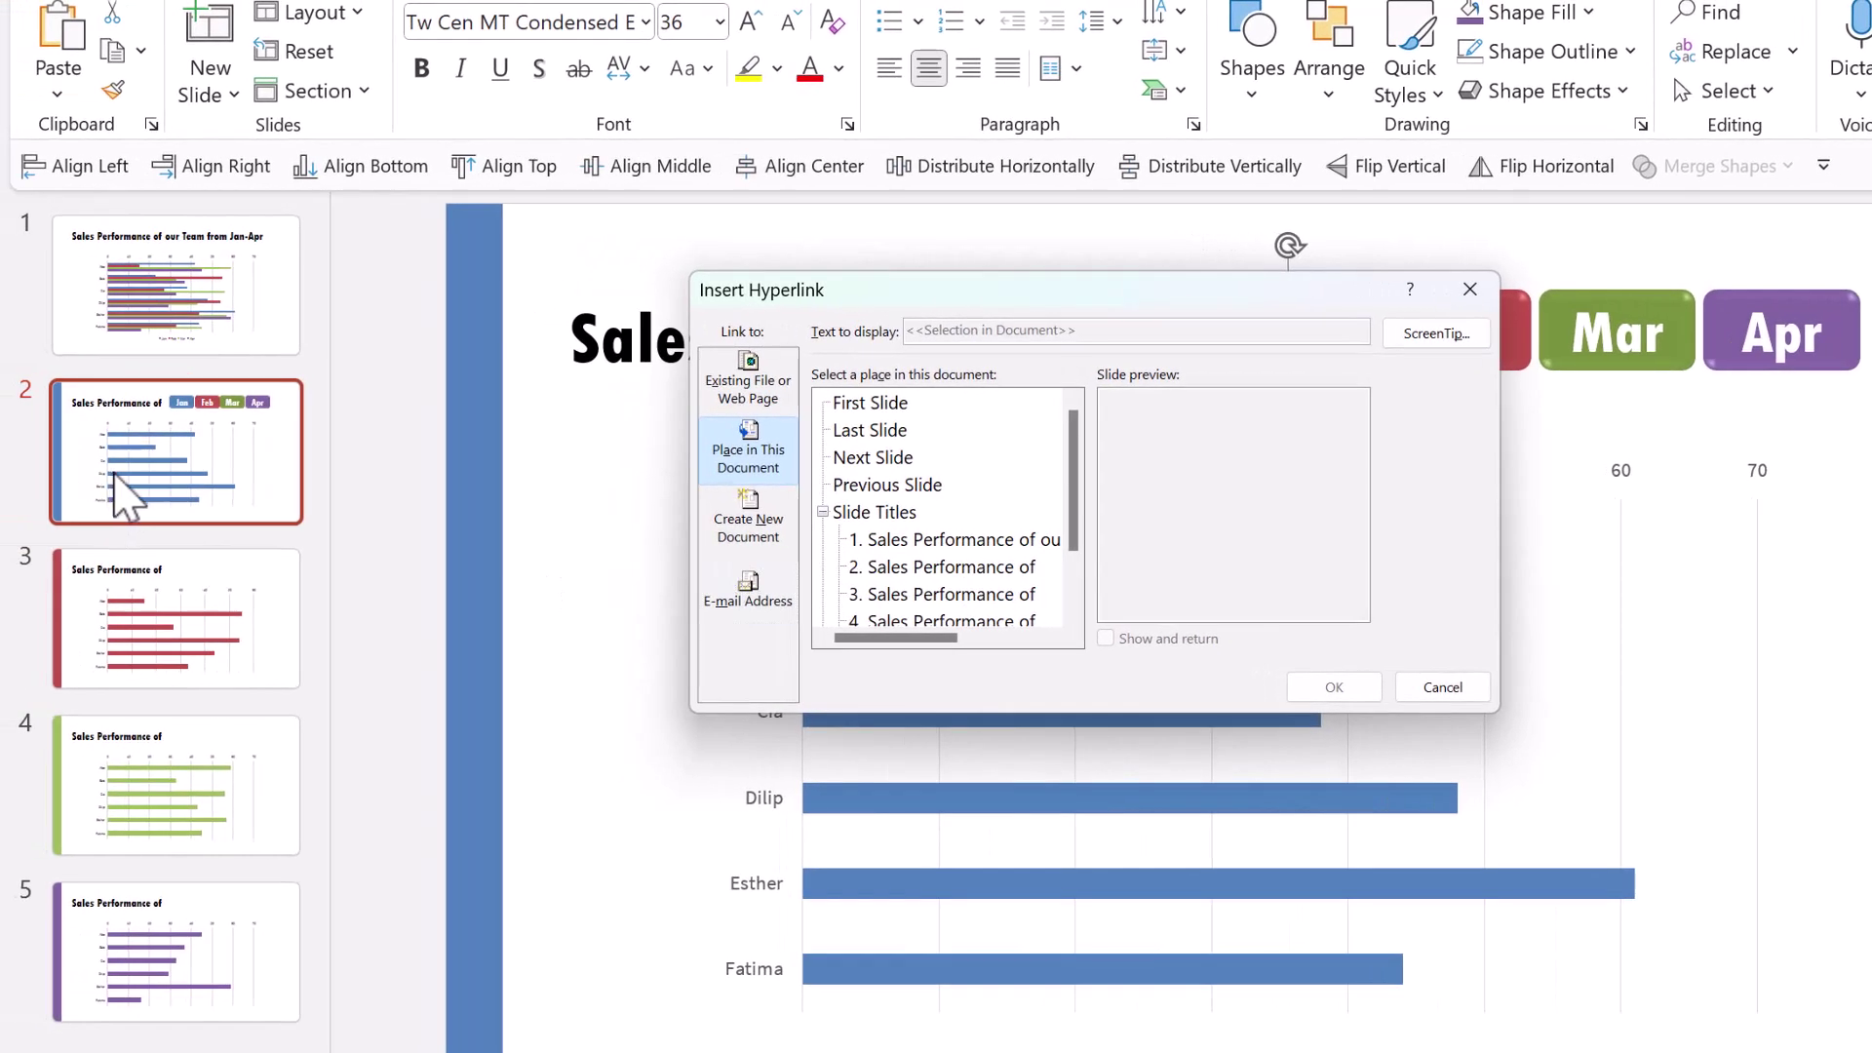
{"action": "left_click", "coordinate": [1024, 570]}
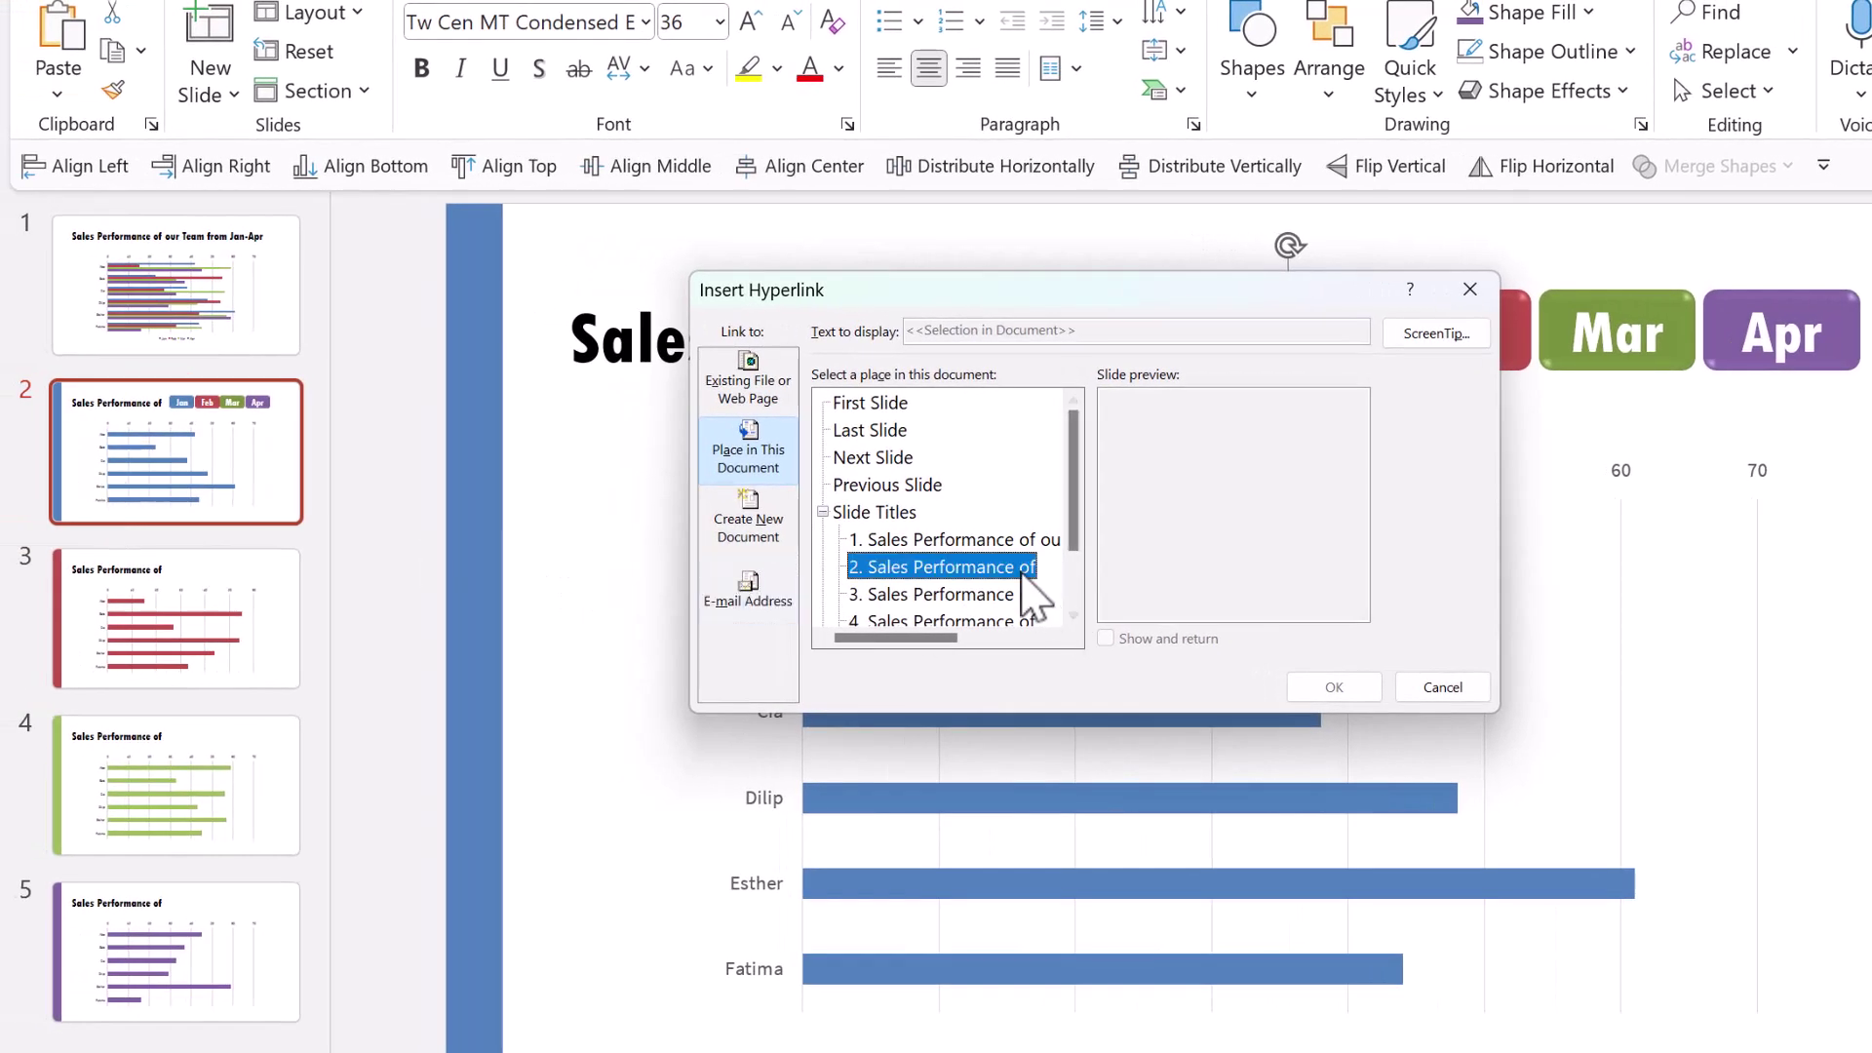
{"action": "left_click", "coordinate": [1335, 690]}
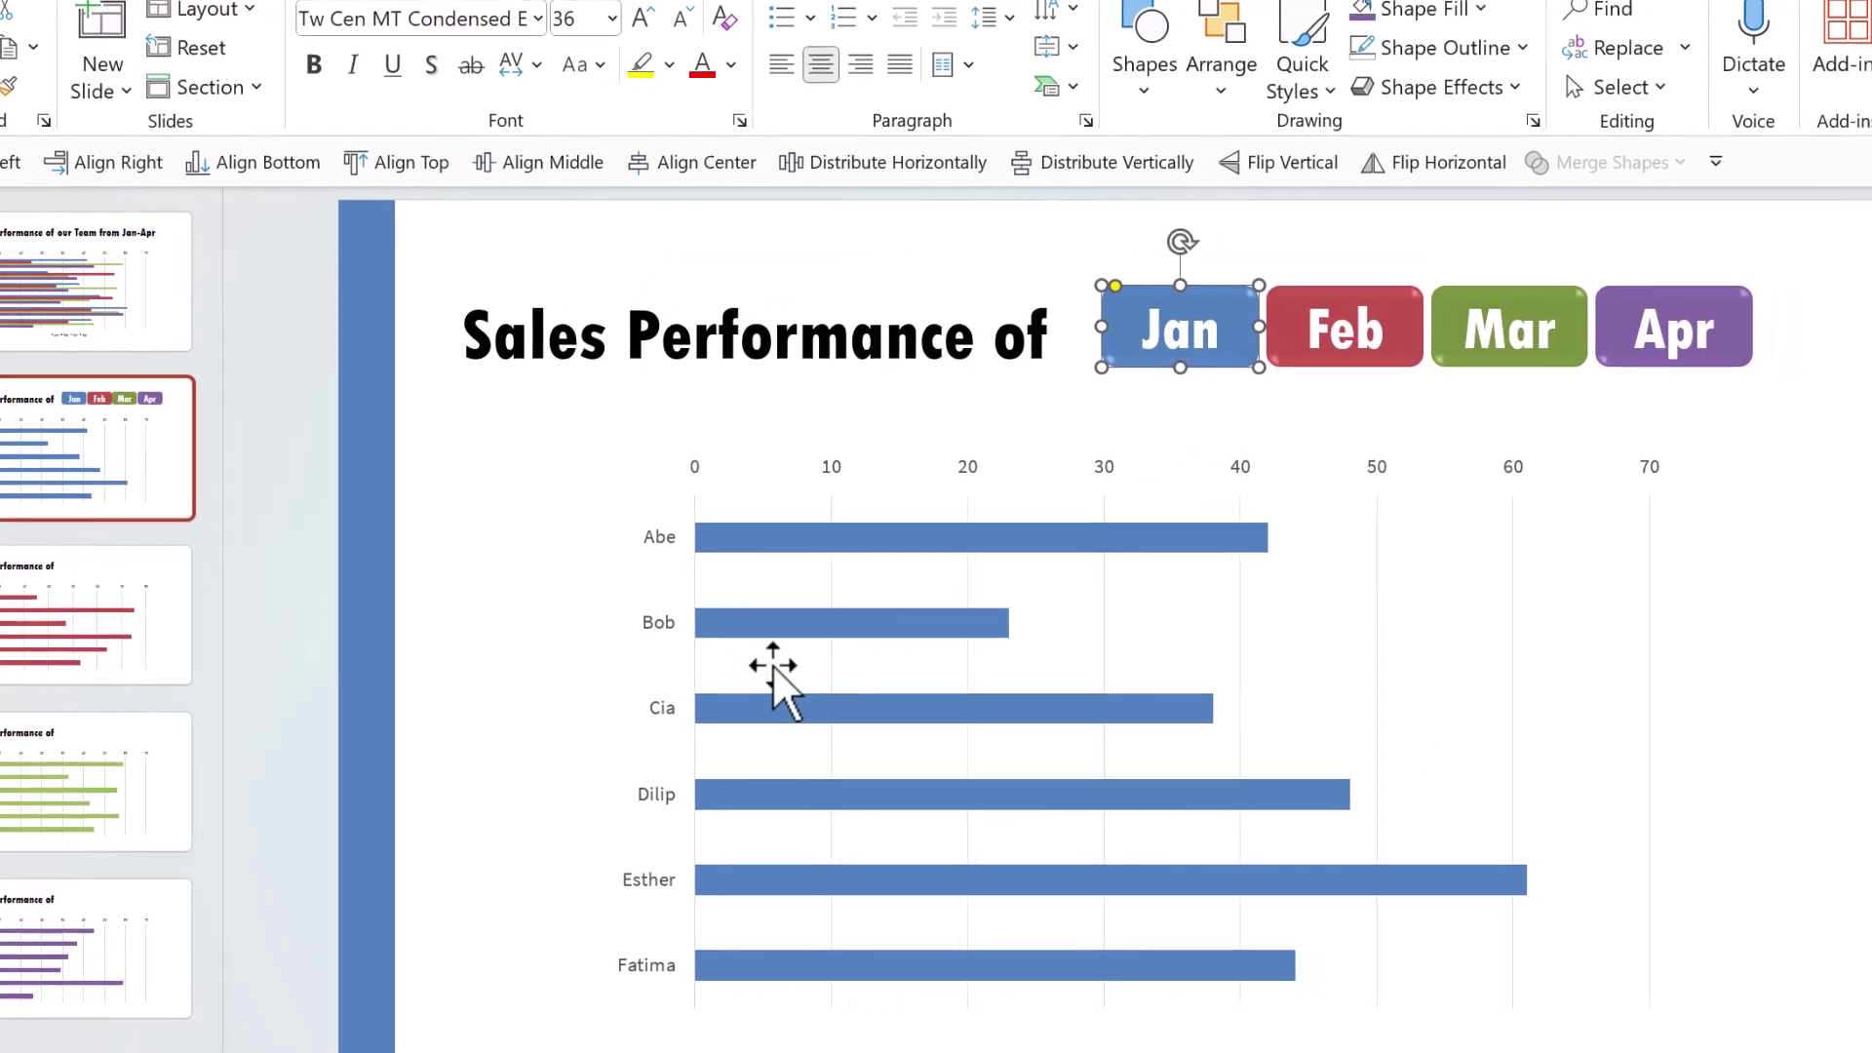
{"action": "left_click", "coordinate": [1490, 401]}
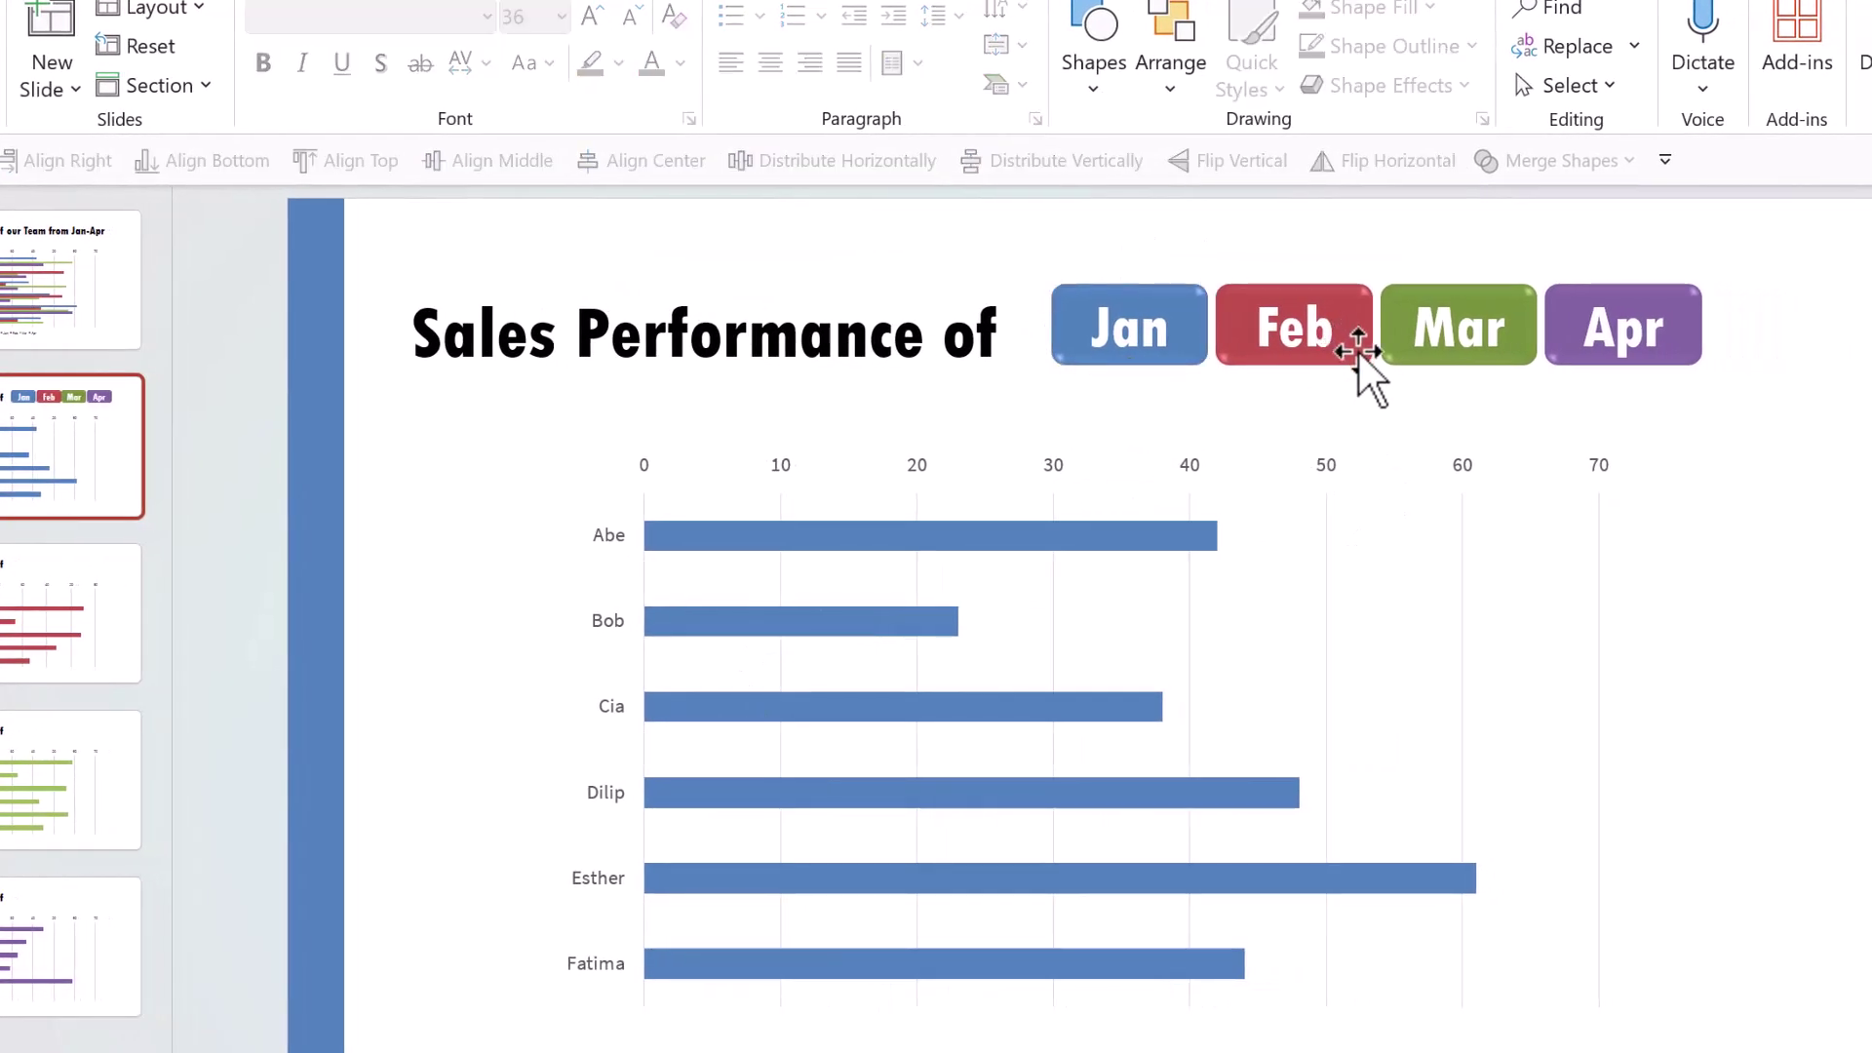
{"action": "left_click", "coordinate": [1359, 354]}
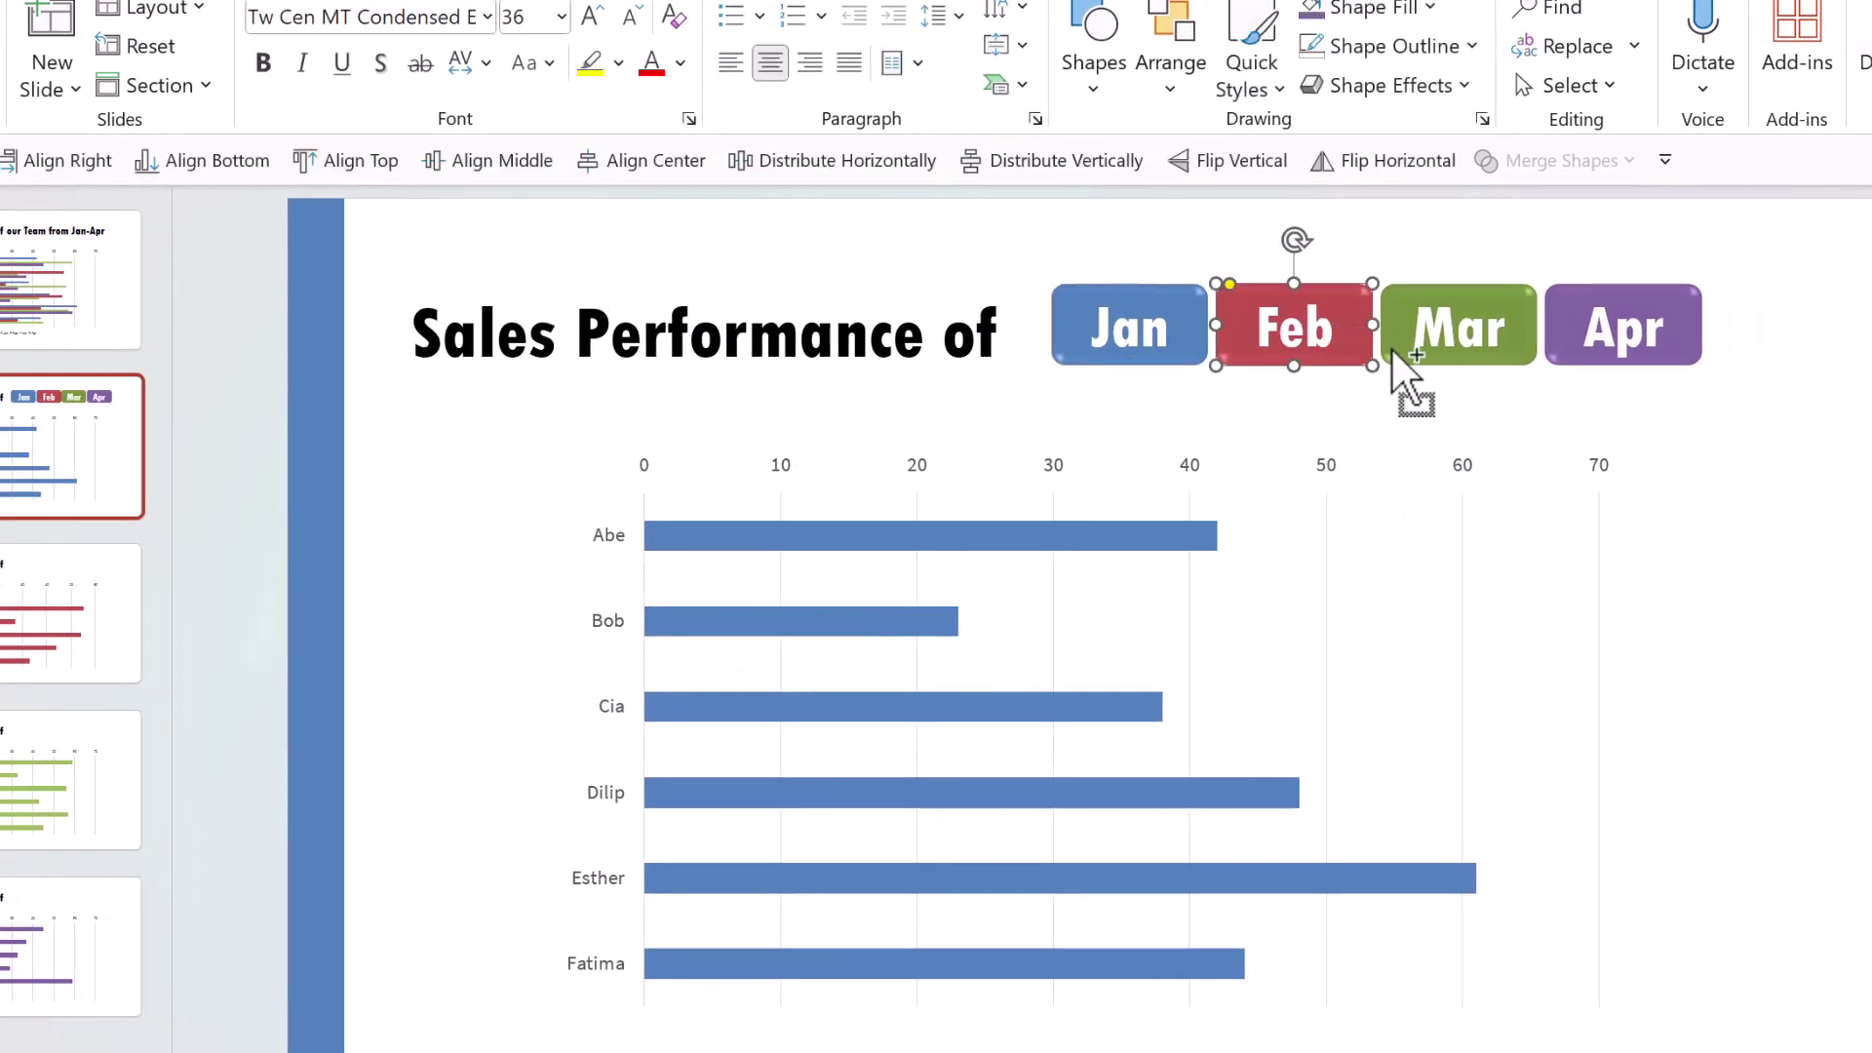
{"action": "key", "text": "ctrl+k"}
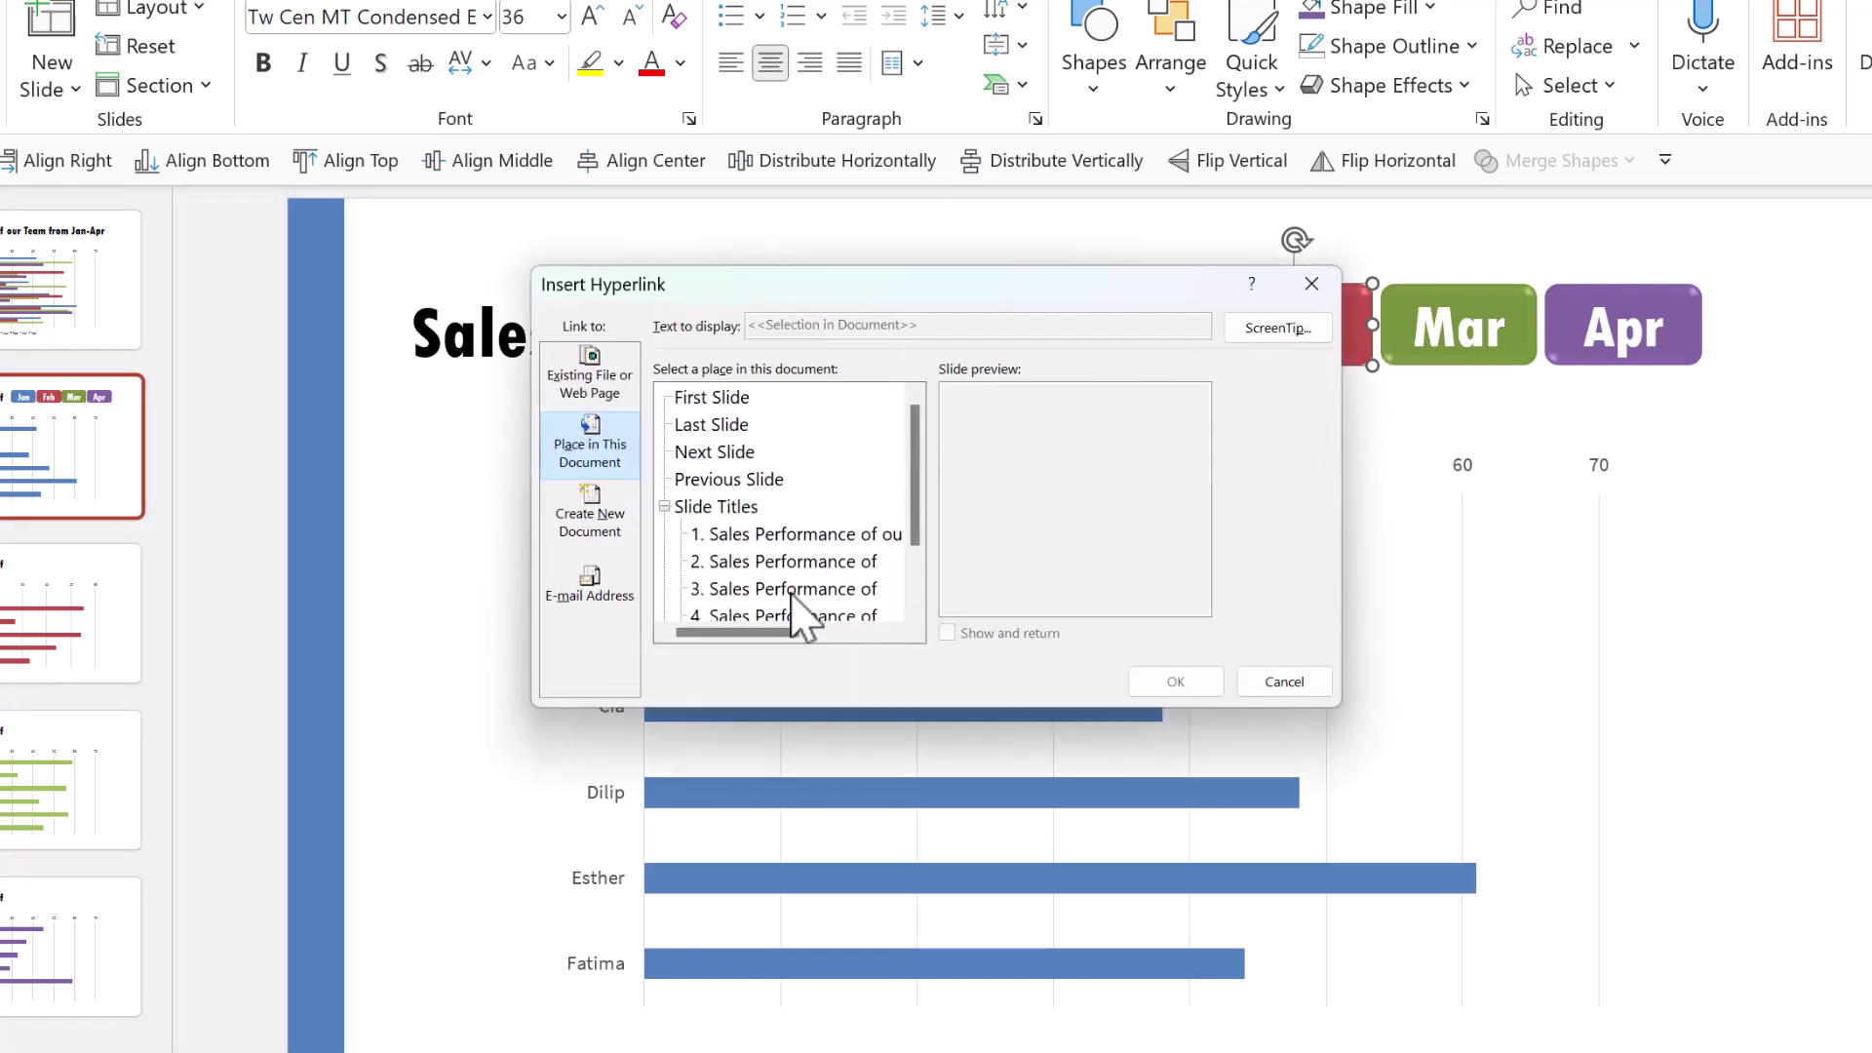
{"action": "left_click", "coordinate": [792, 589]}
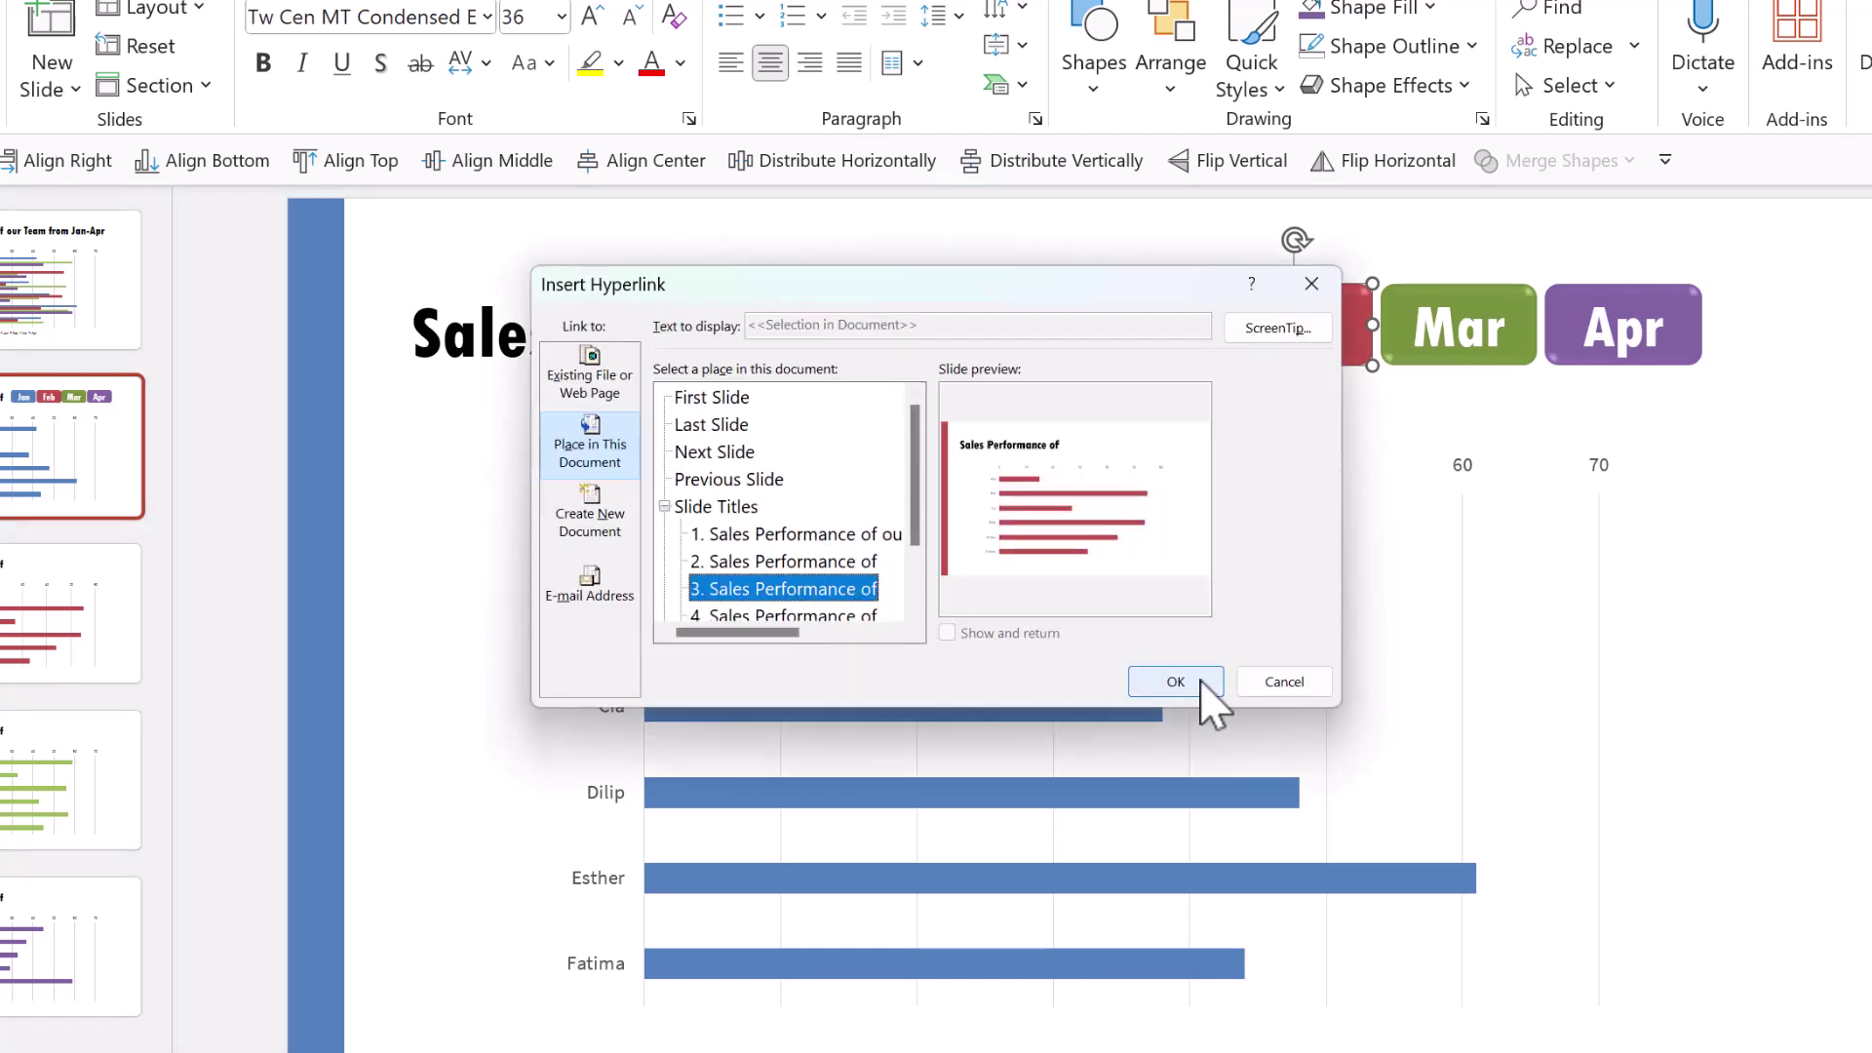
{"action": "left_click", "coordinate": [1205, 683]}
Step: Hyperlink the Mar button to slide 4 and the Apr button to slide 5
{"action": "left_click", "coordinate": [1532, 304]}
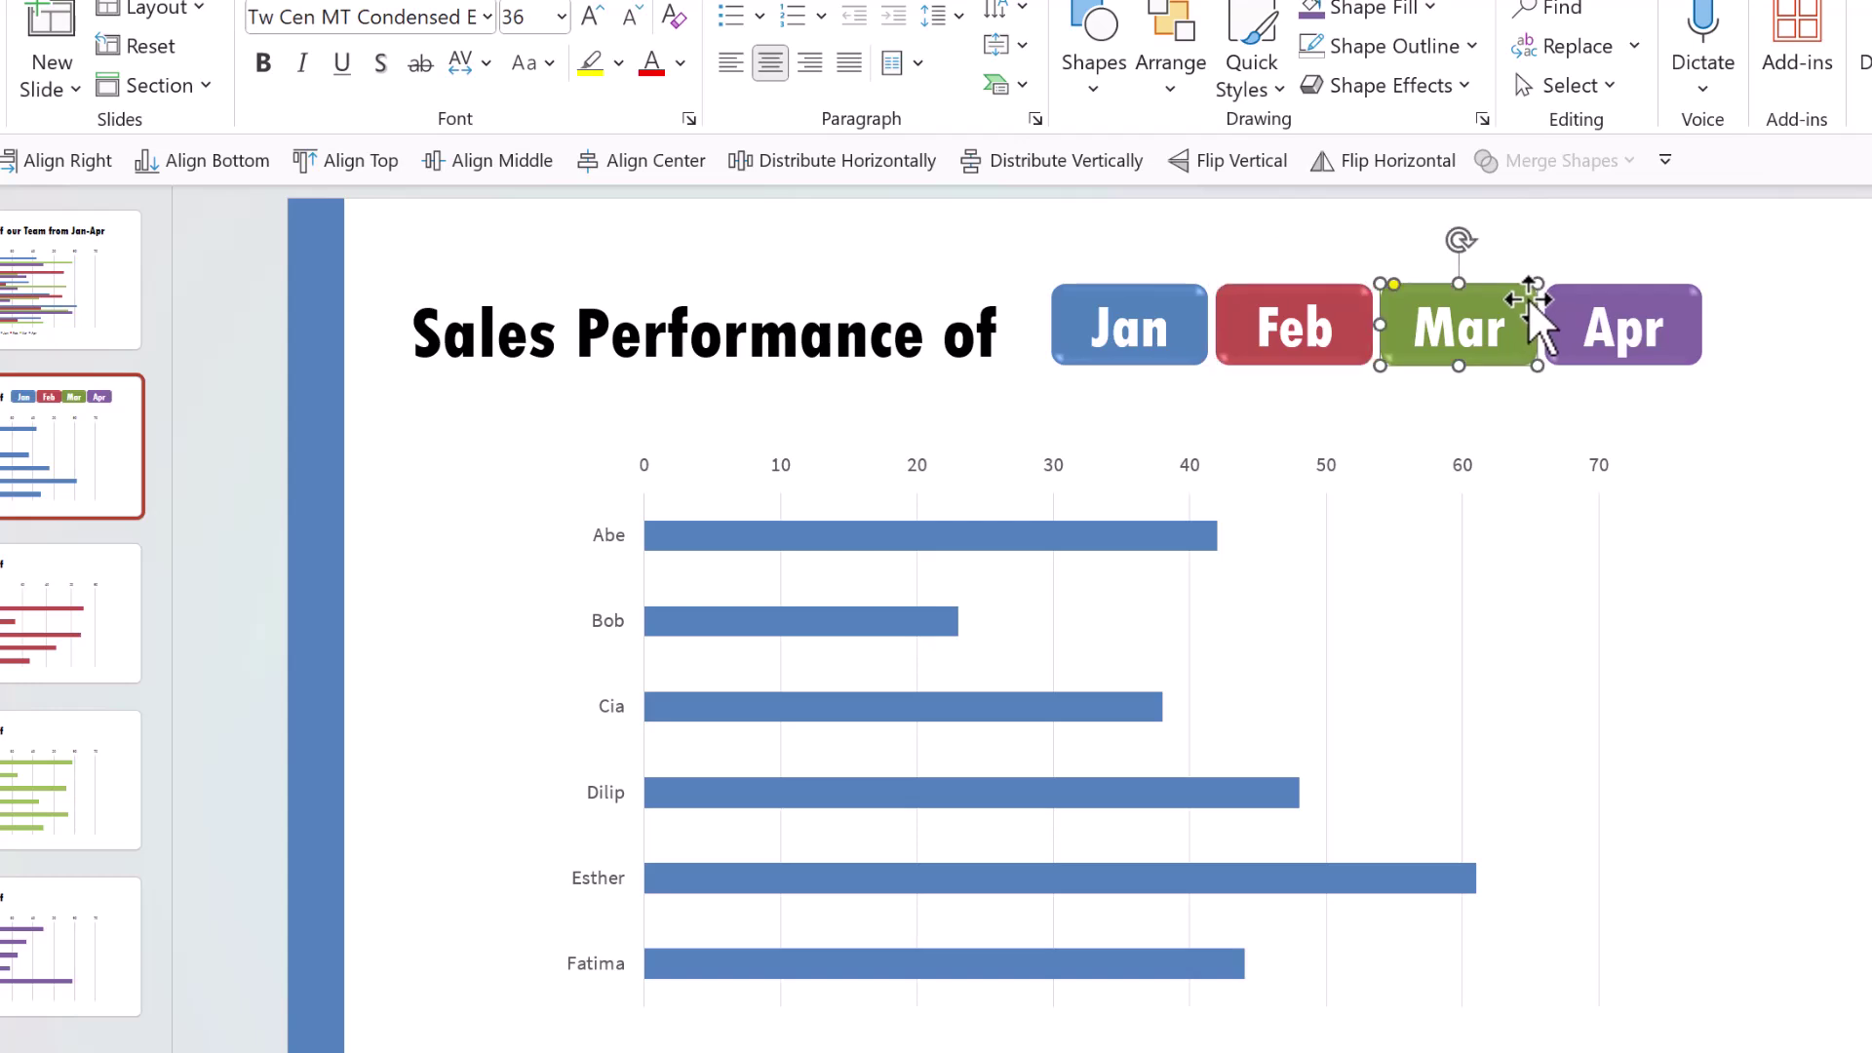
{"action": "key", "text": "ctrl+k"}
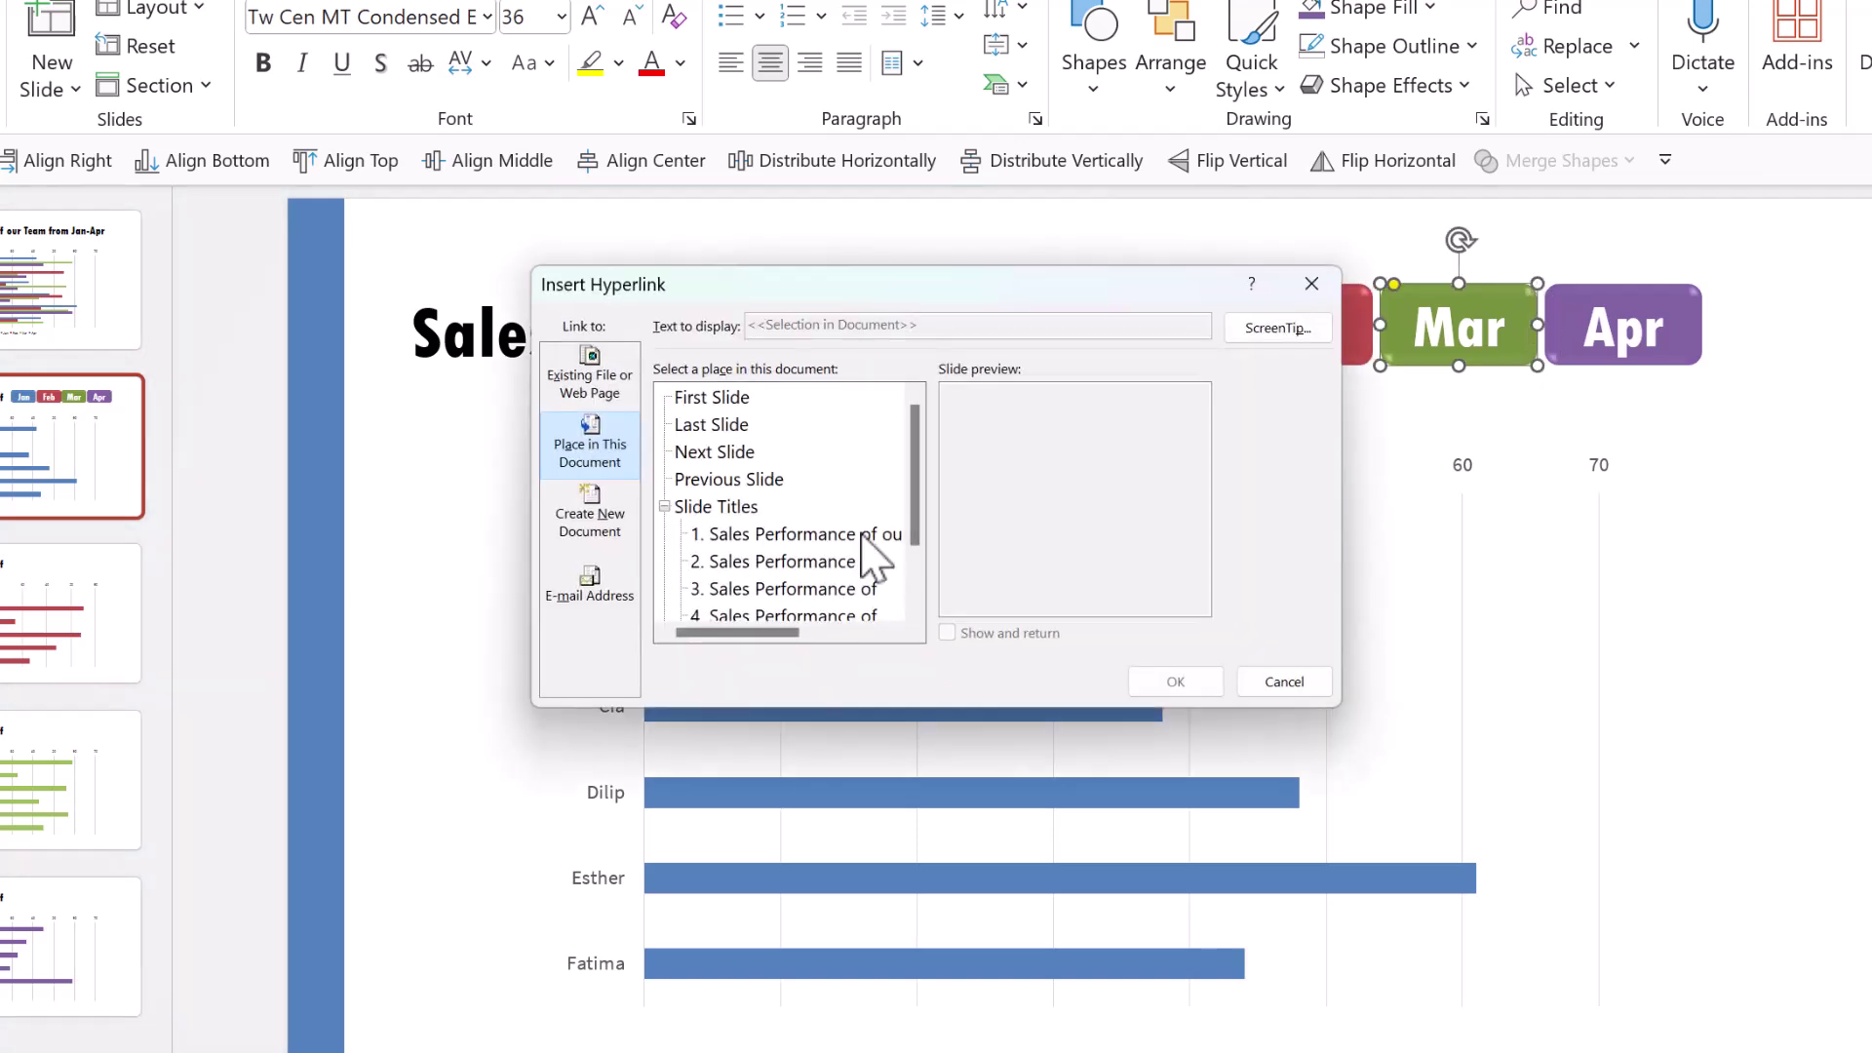
{"action": "scroll", "coordinate": [836, 551], "scroll_direction": "down", "scroll_amount": 2}
{"action": "left_click", "coordinate": [834, 534]}
{"action": "left_click", "coordinate": [1175, 681]}
{"action": "left_click", "coordinate": [1699, 348]}
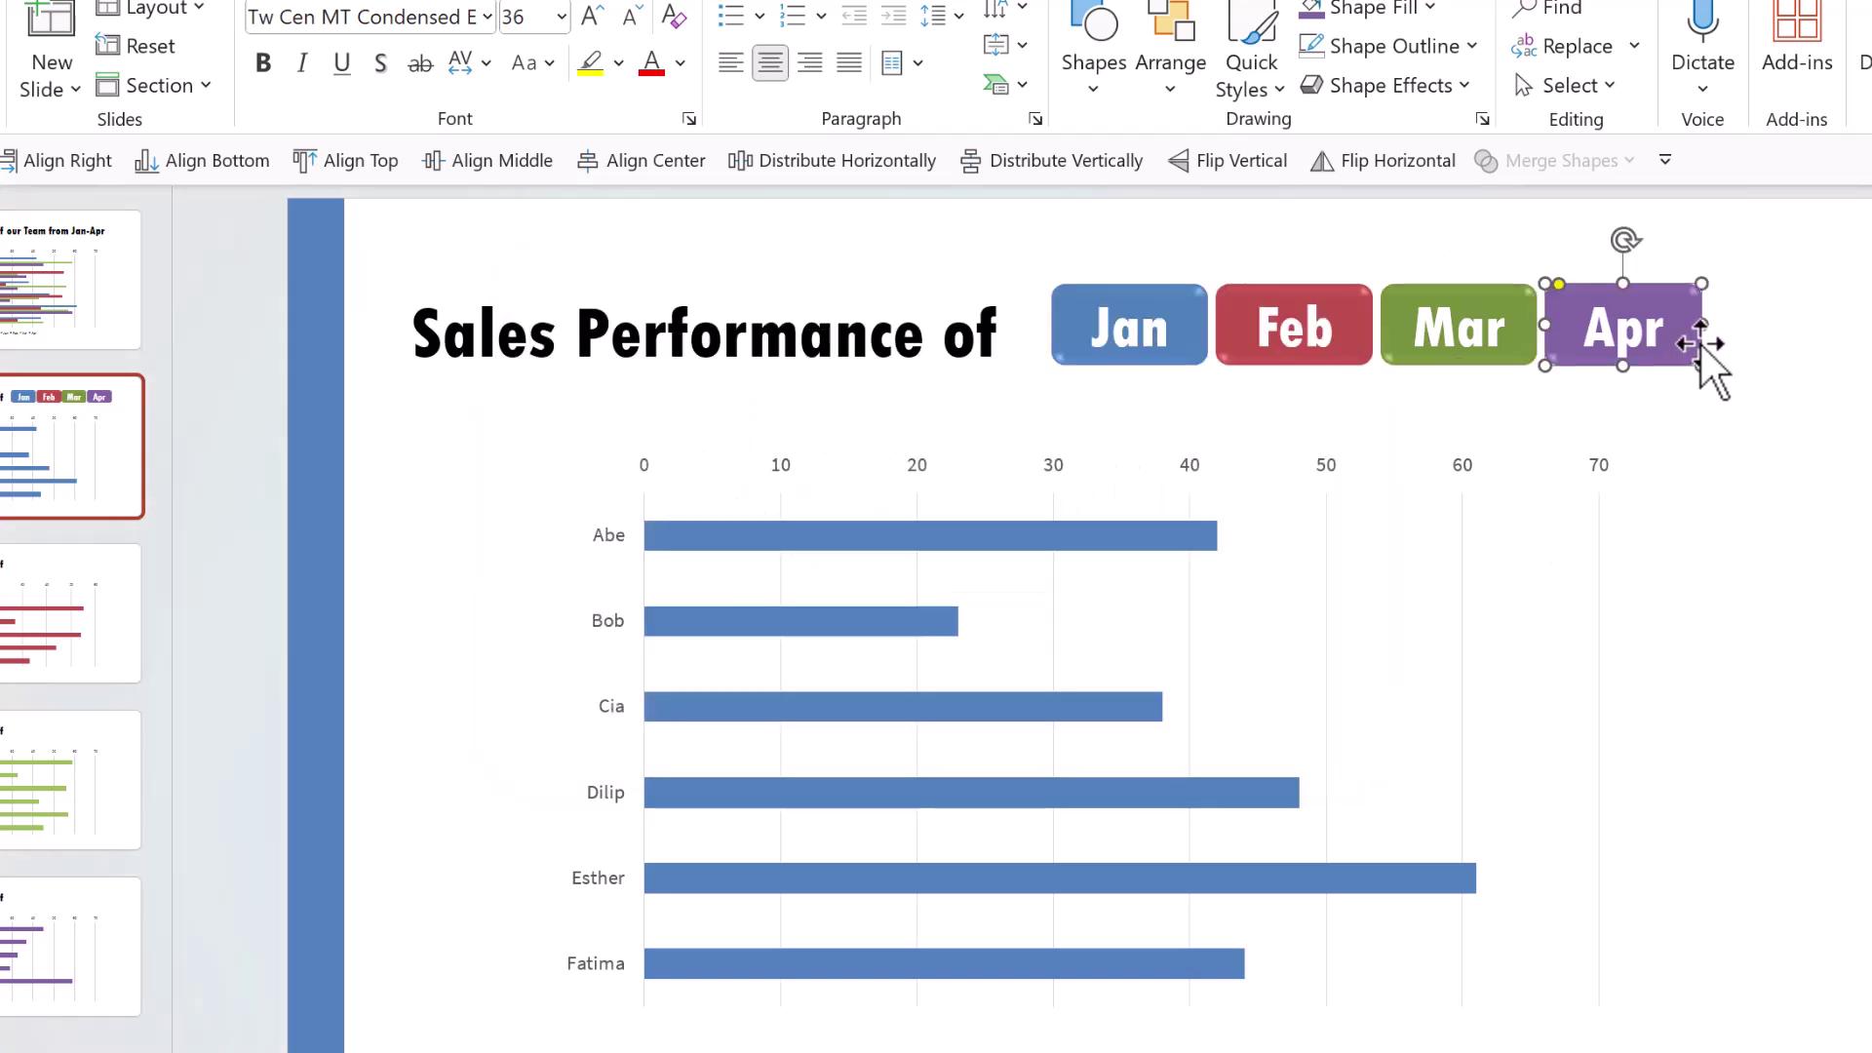
{"action": "key", "text": "ctrl+k"}
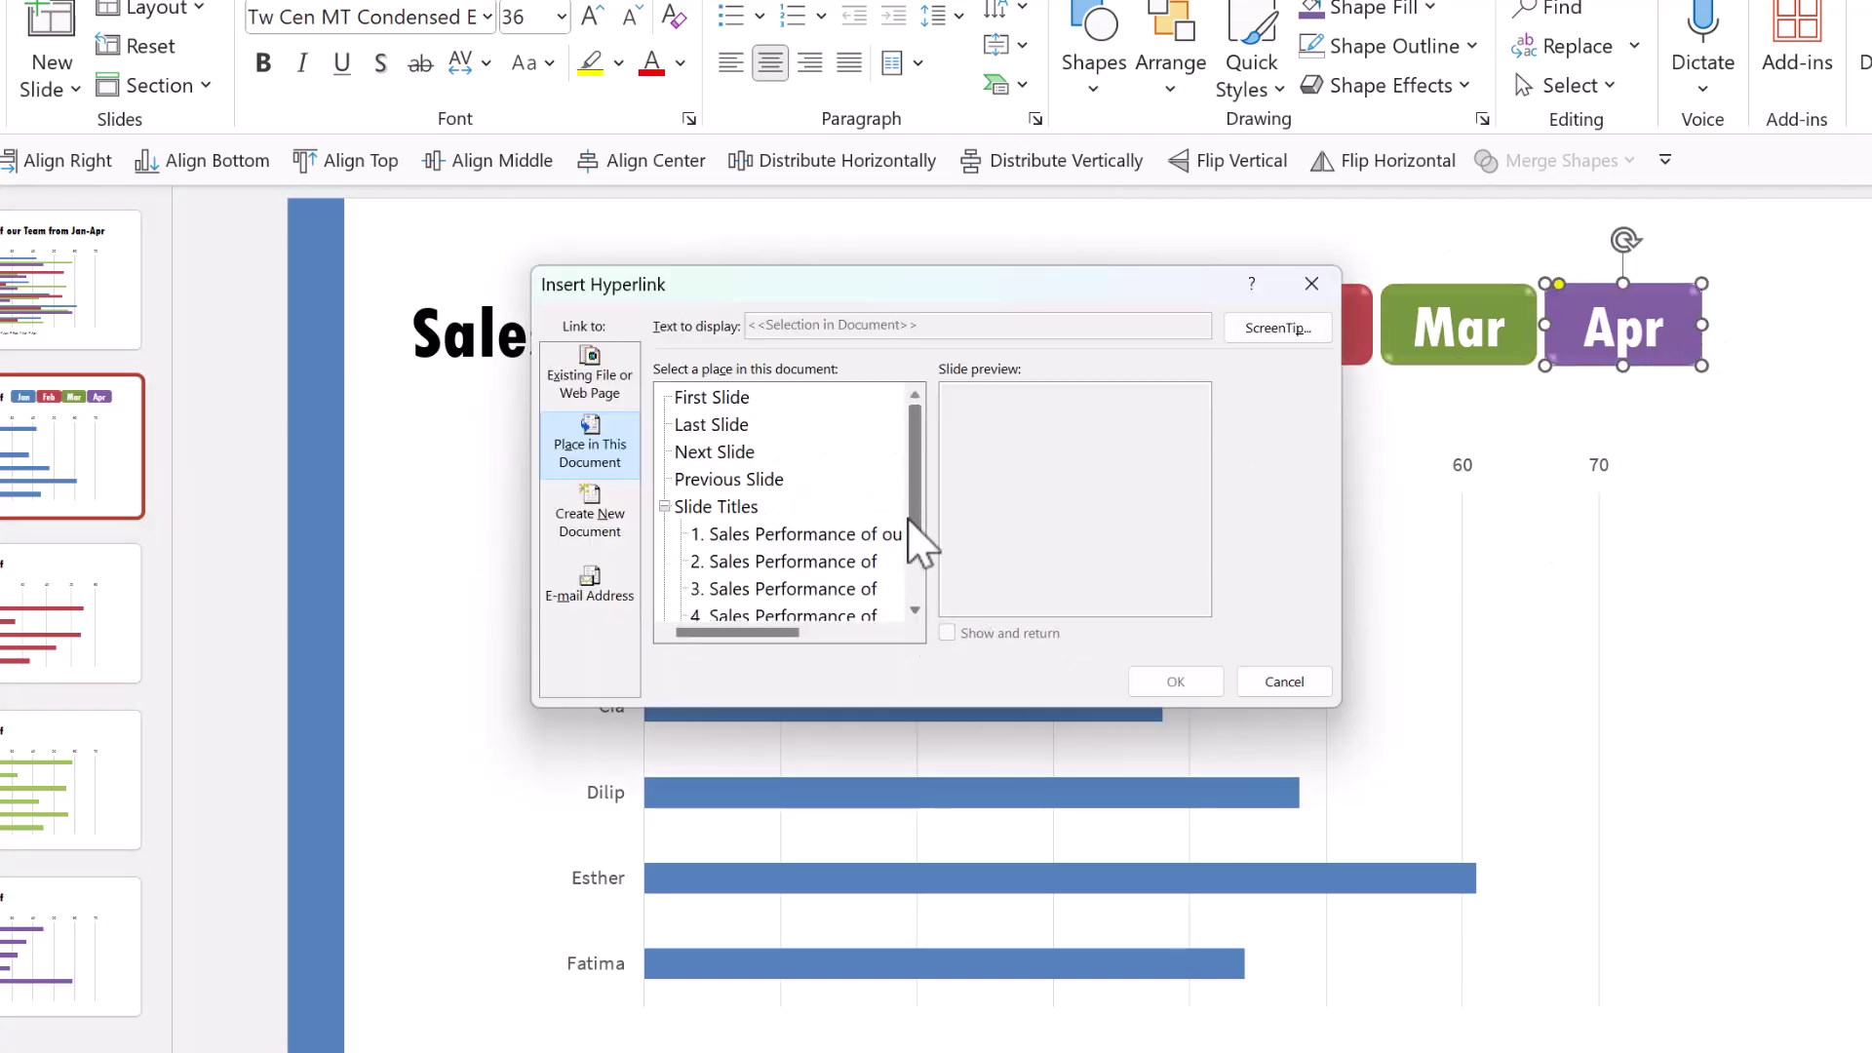
{"action": "scroll", "coordinate": [912, 547], "scroll_direction": "down", "scroll_amount": 1}
{"action": "left_click", "coordinate": [846, 564]}
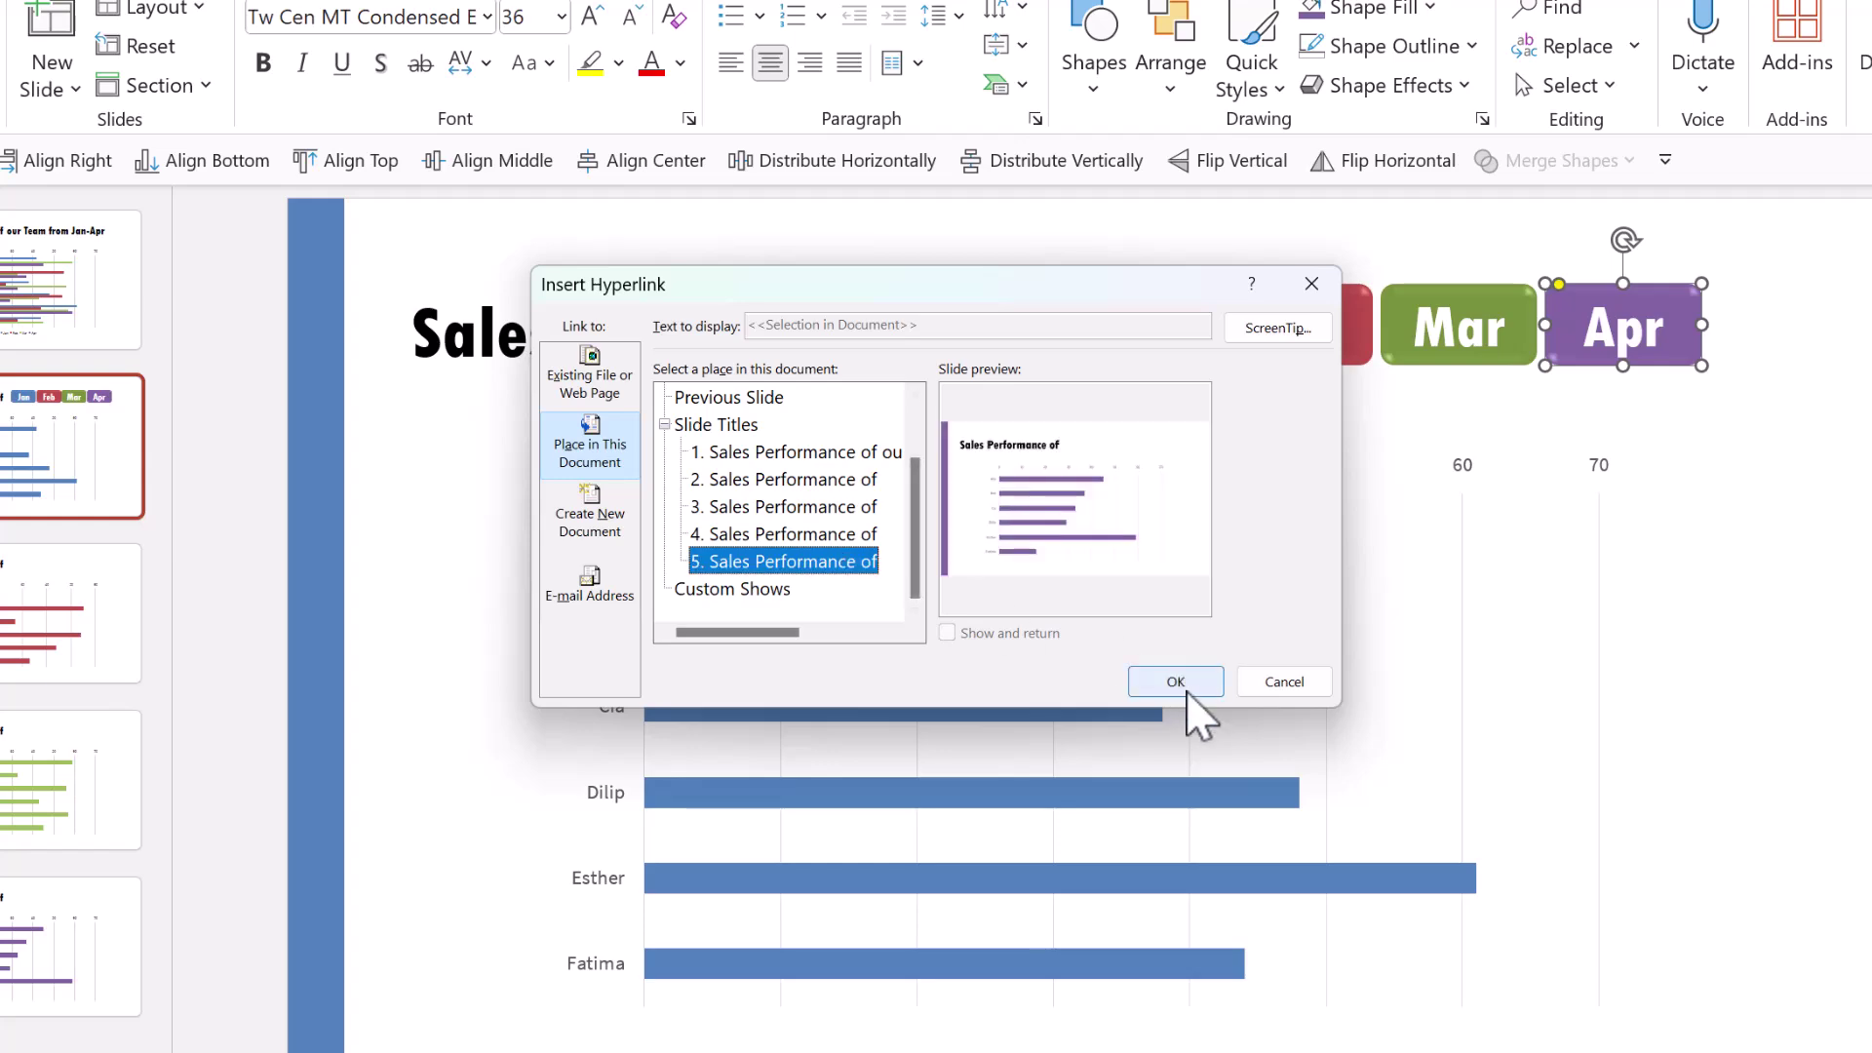
{"action": "left_click", "coordinate": [1186, 689]}
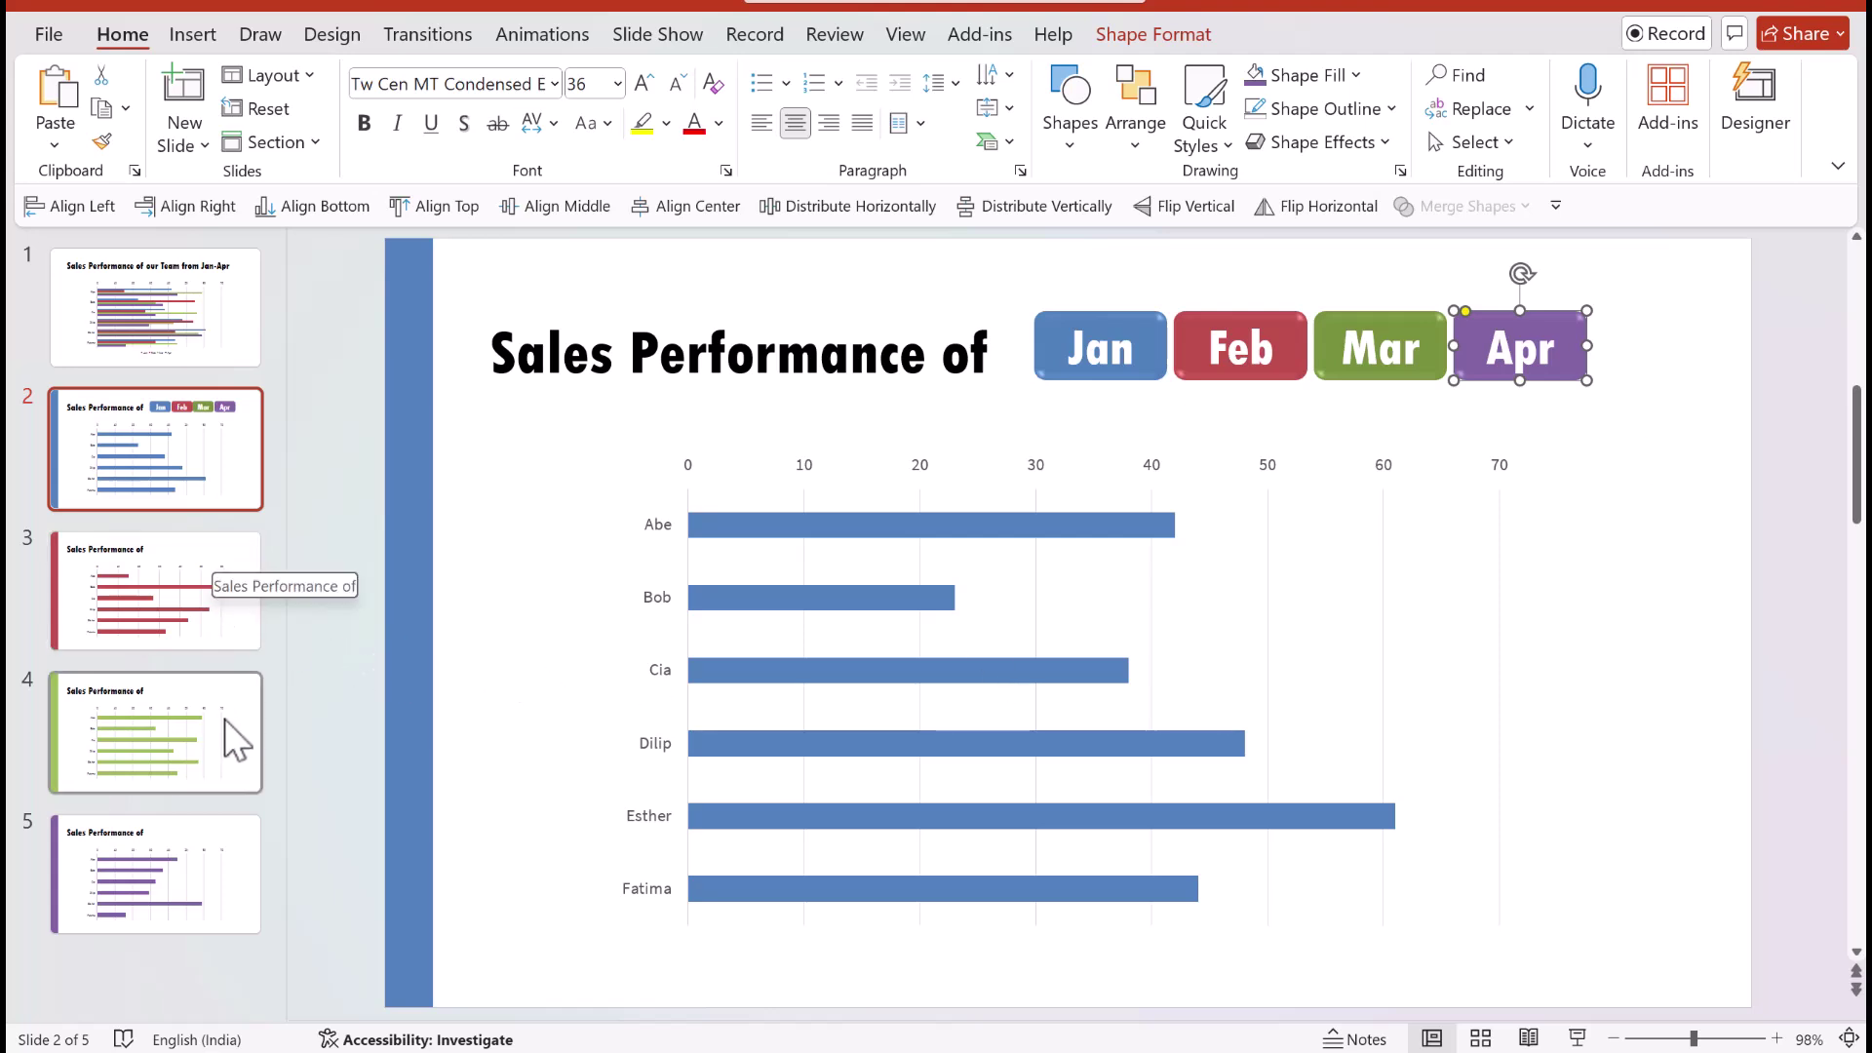
Step: Apply the Fade transition to slides 2–5, then select all four month buttons
{"action": "left_click", "coordinate": [182, 838], "text": "shift"}
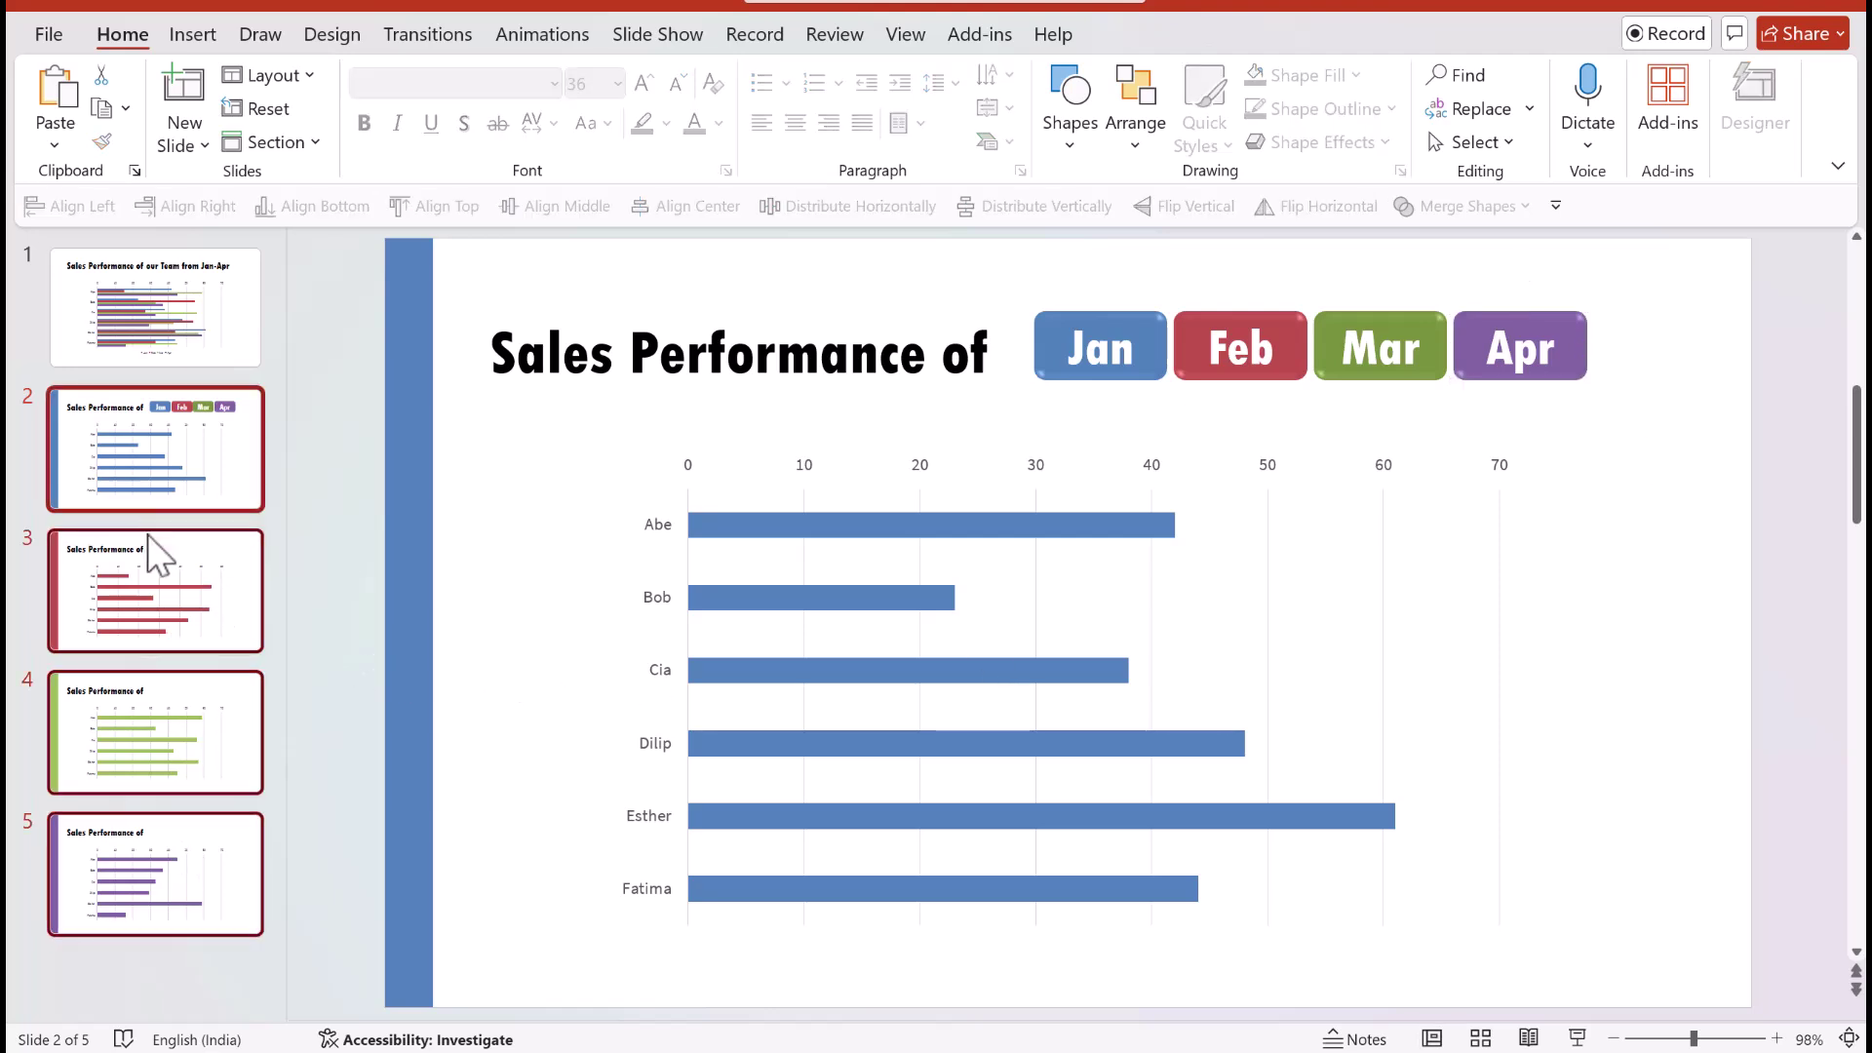
{"action": "left_click", "coordinate": [436, 31]}
{"action": "left_click", "coordinate": [386, 121]}
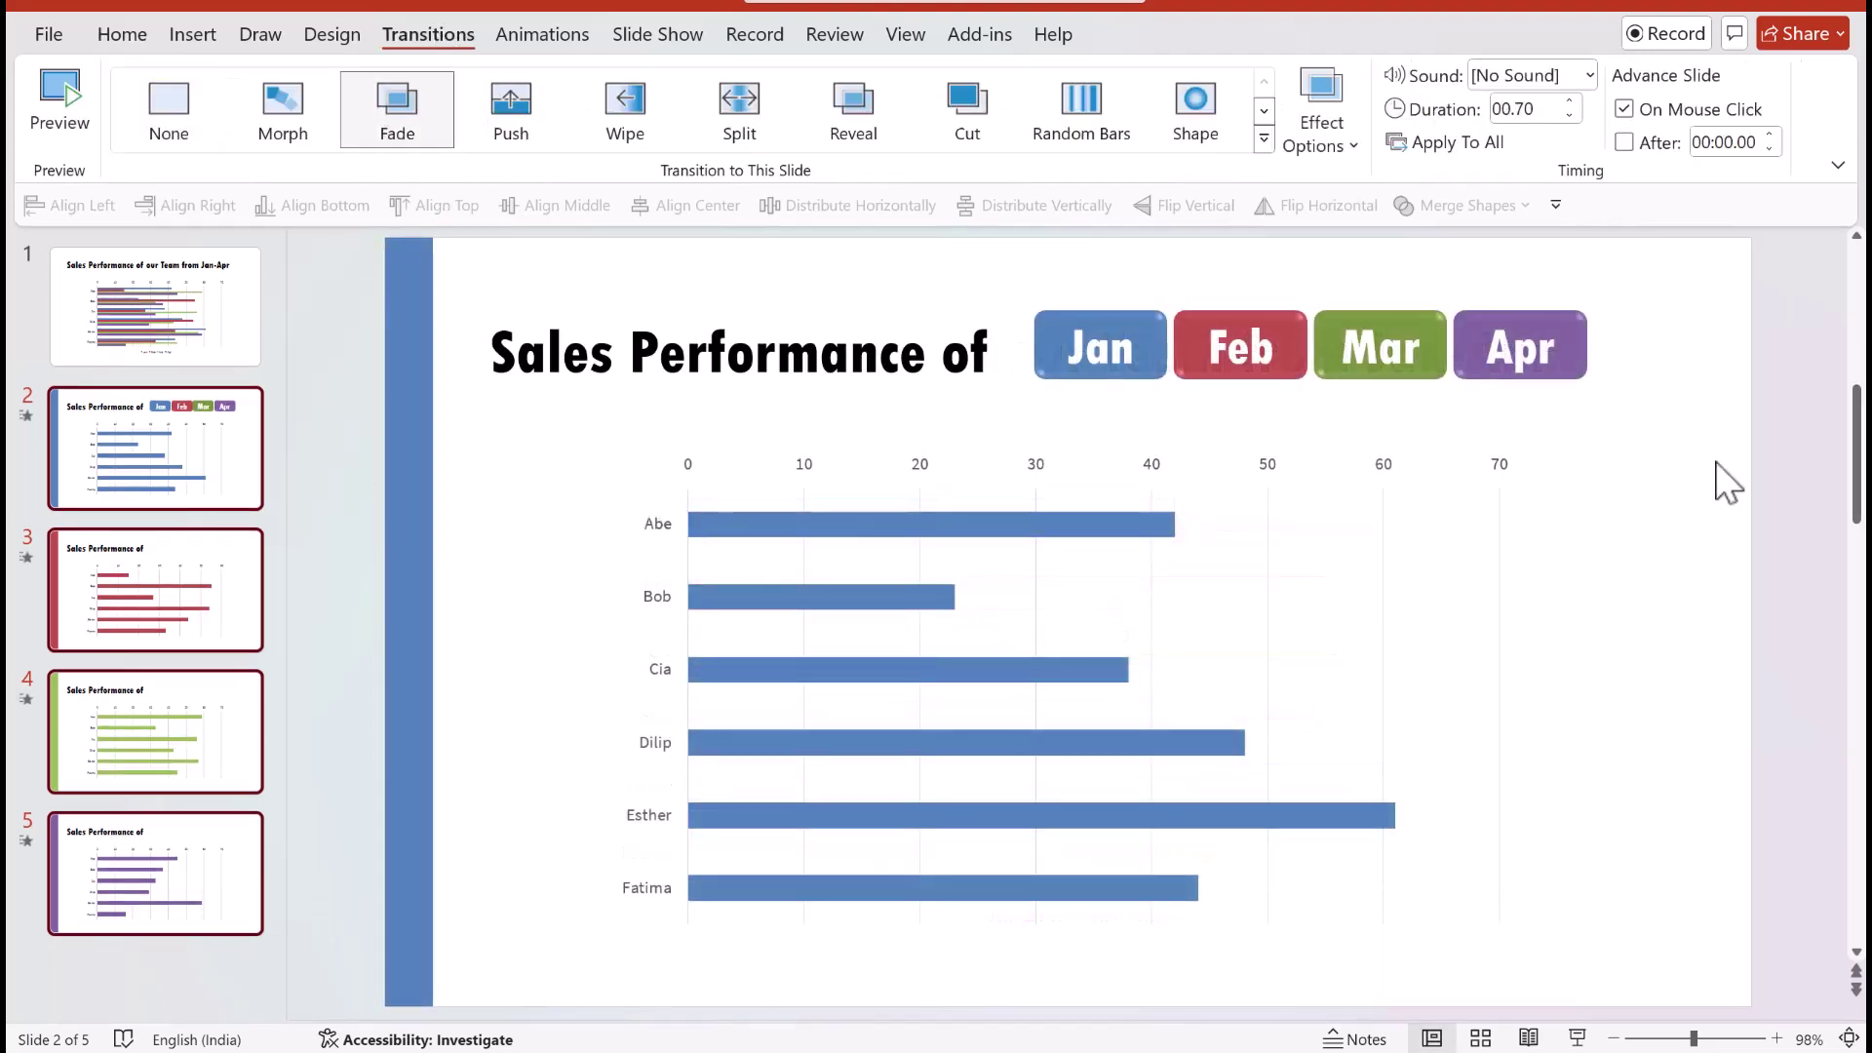
{"action": "left_click_drag", "start_coordinate": [1714, 428], "coordinate": [1012, 278]}
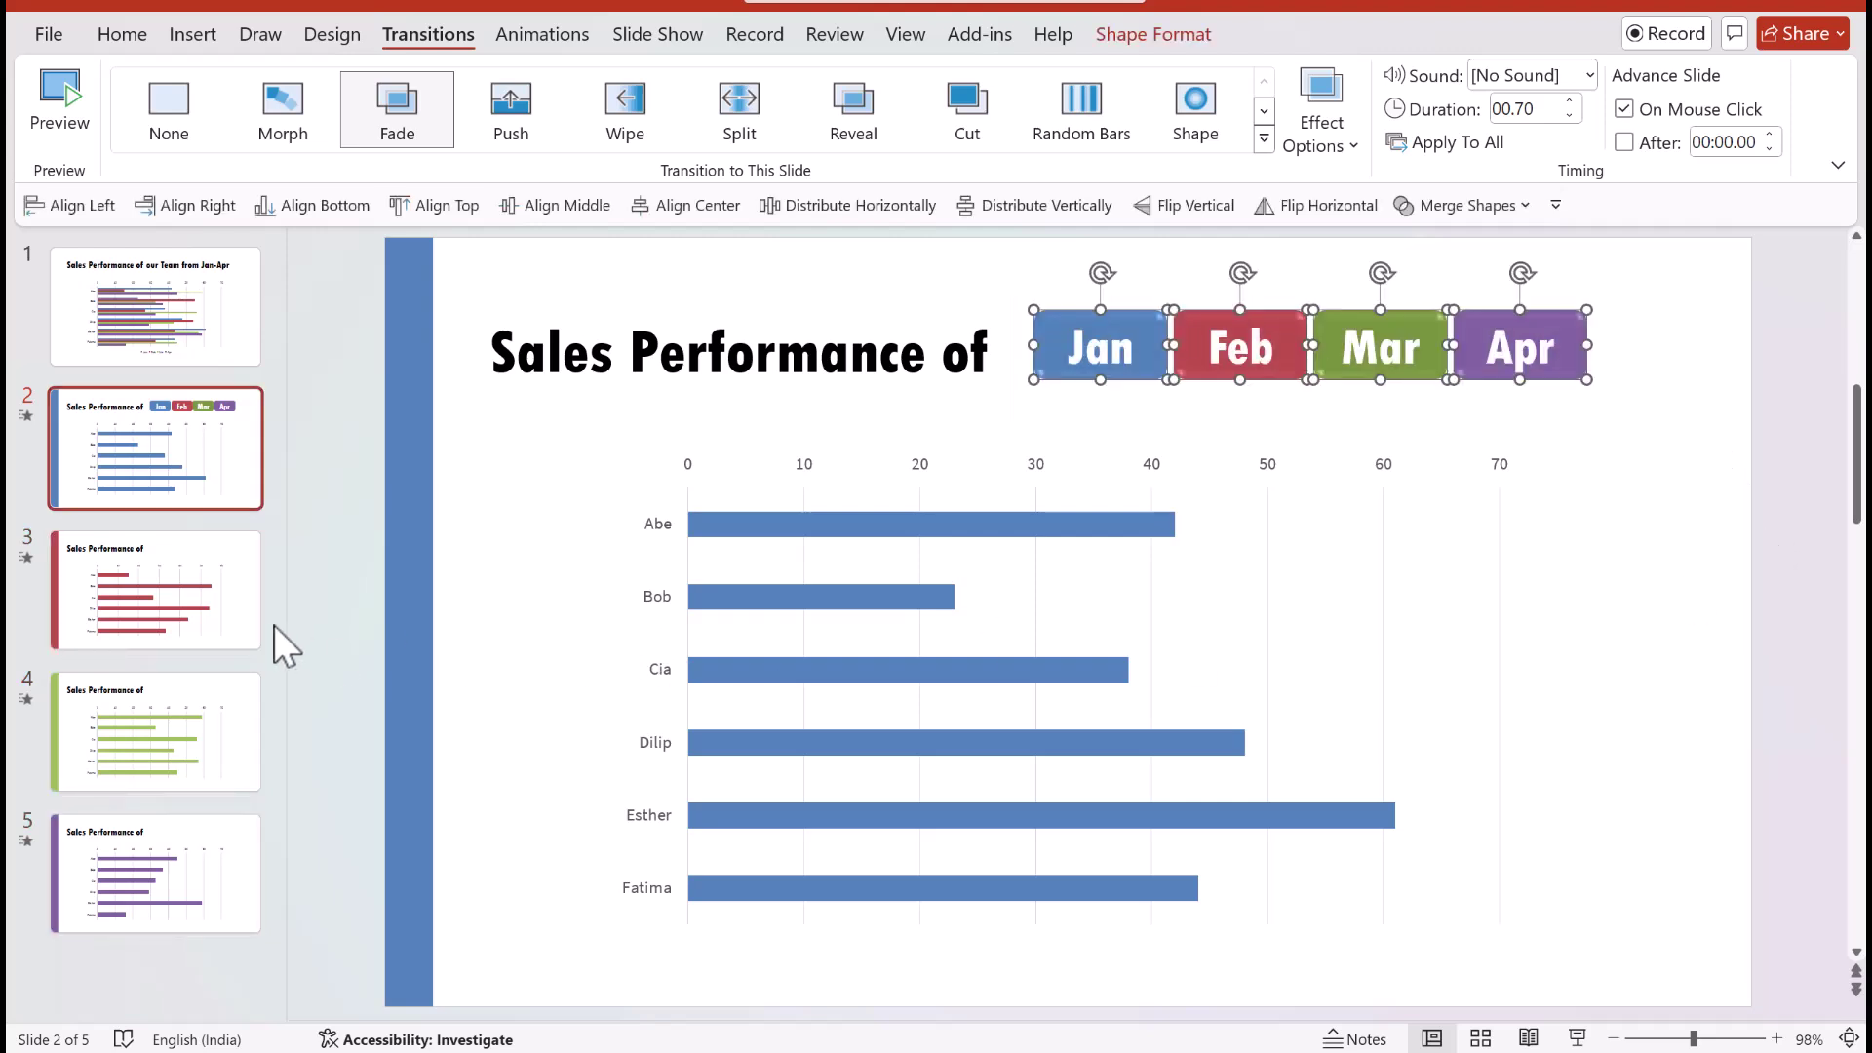
Step: Paste the copied Jan–Apr buttons onto slides 3, 4 and 5
{"action": "left_click", "coordinate": [244, 631]}
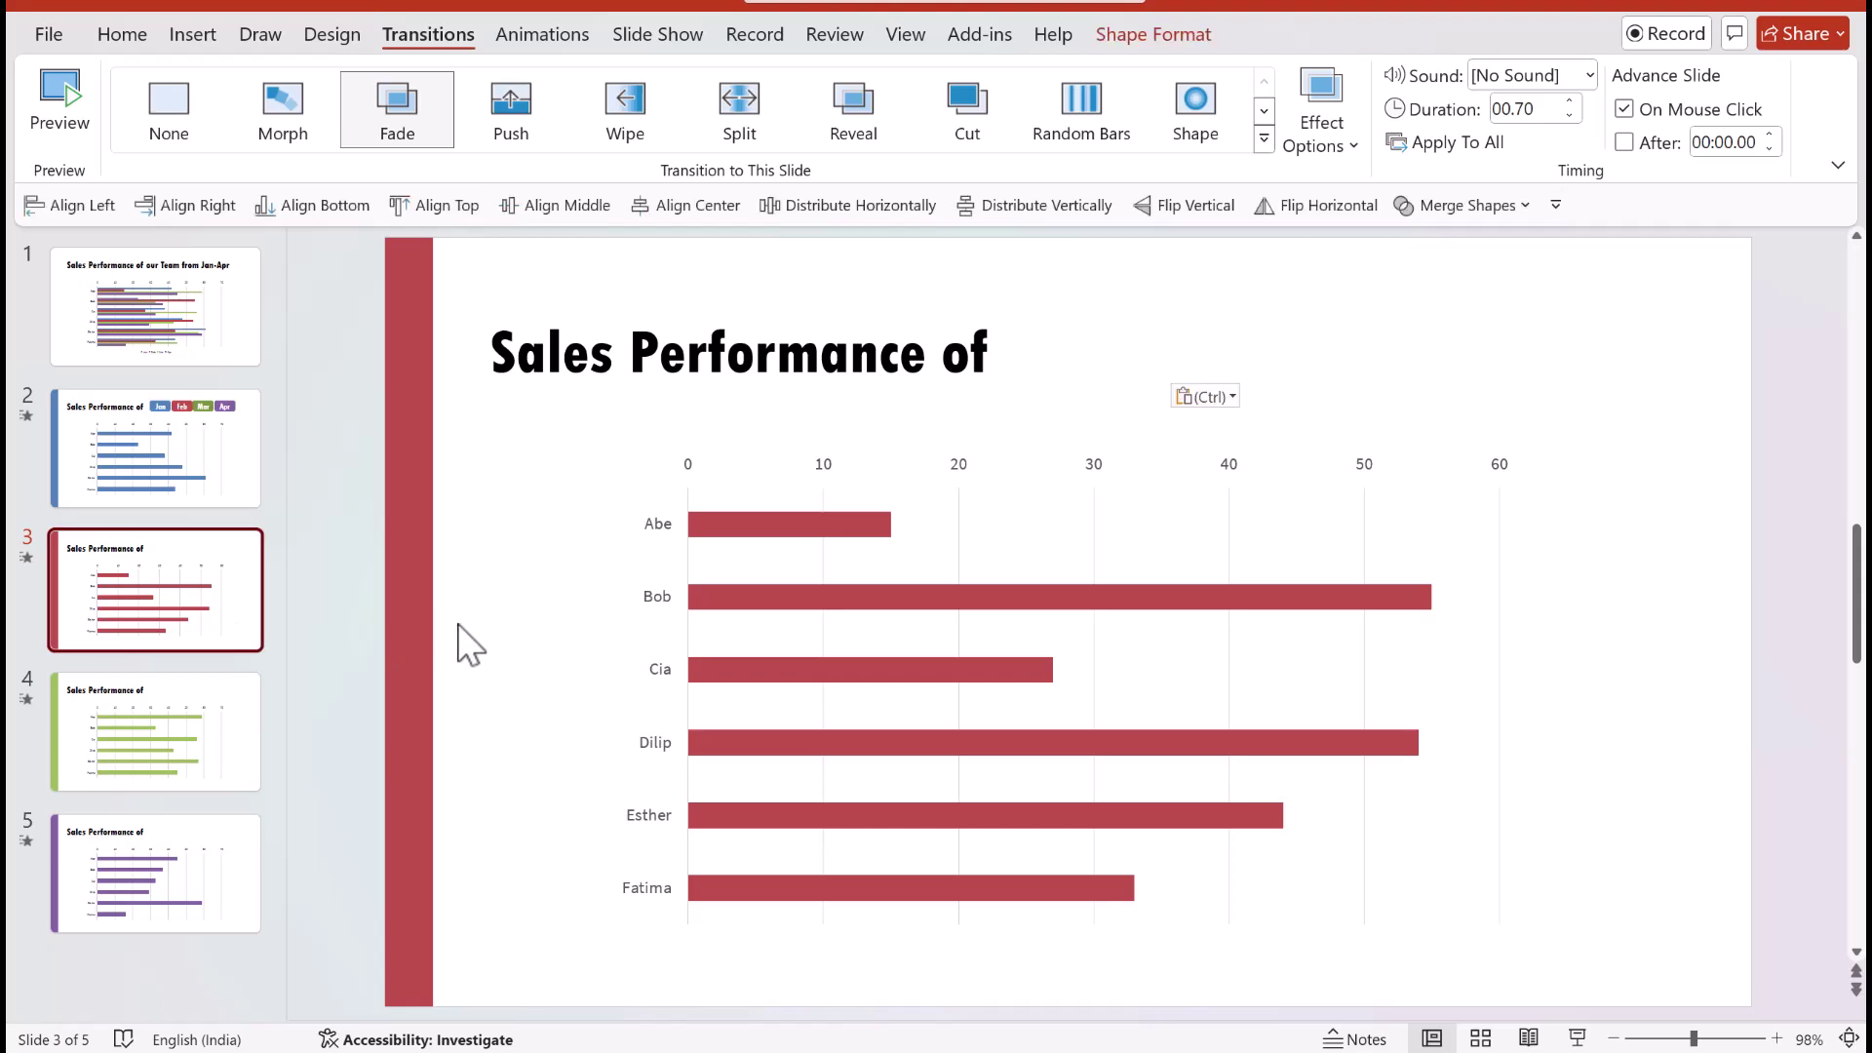
{"action": "key", "text": "ctrl+v"}
{"action": "left_click", "coordinate": [195, 746]}
{"action": "key", "text": "ctrl+v"}
{"action": "left_click", "coordinate": [176, 880]}
{"action": "key", "text": "ctrl+v"}
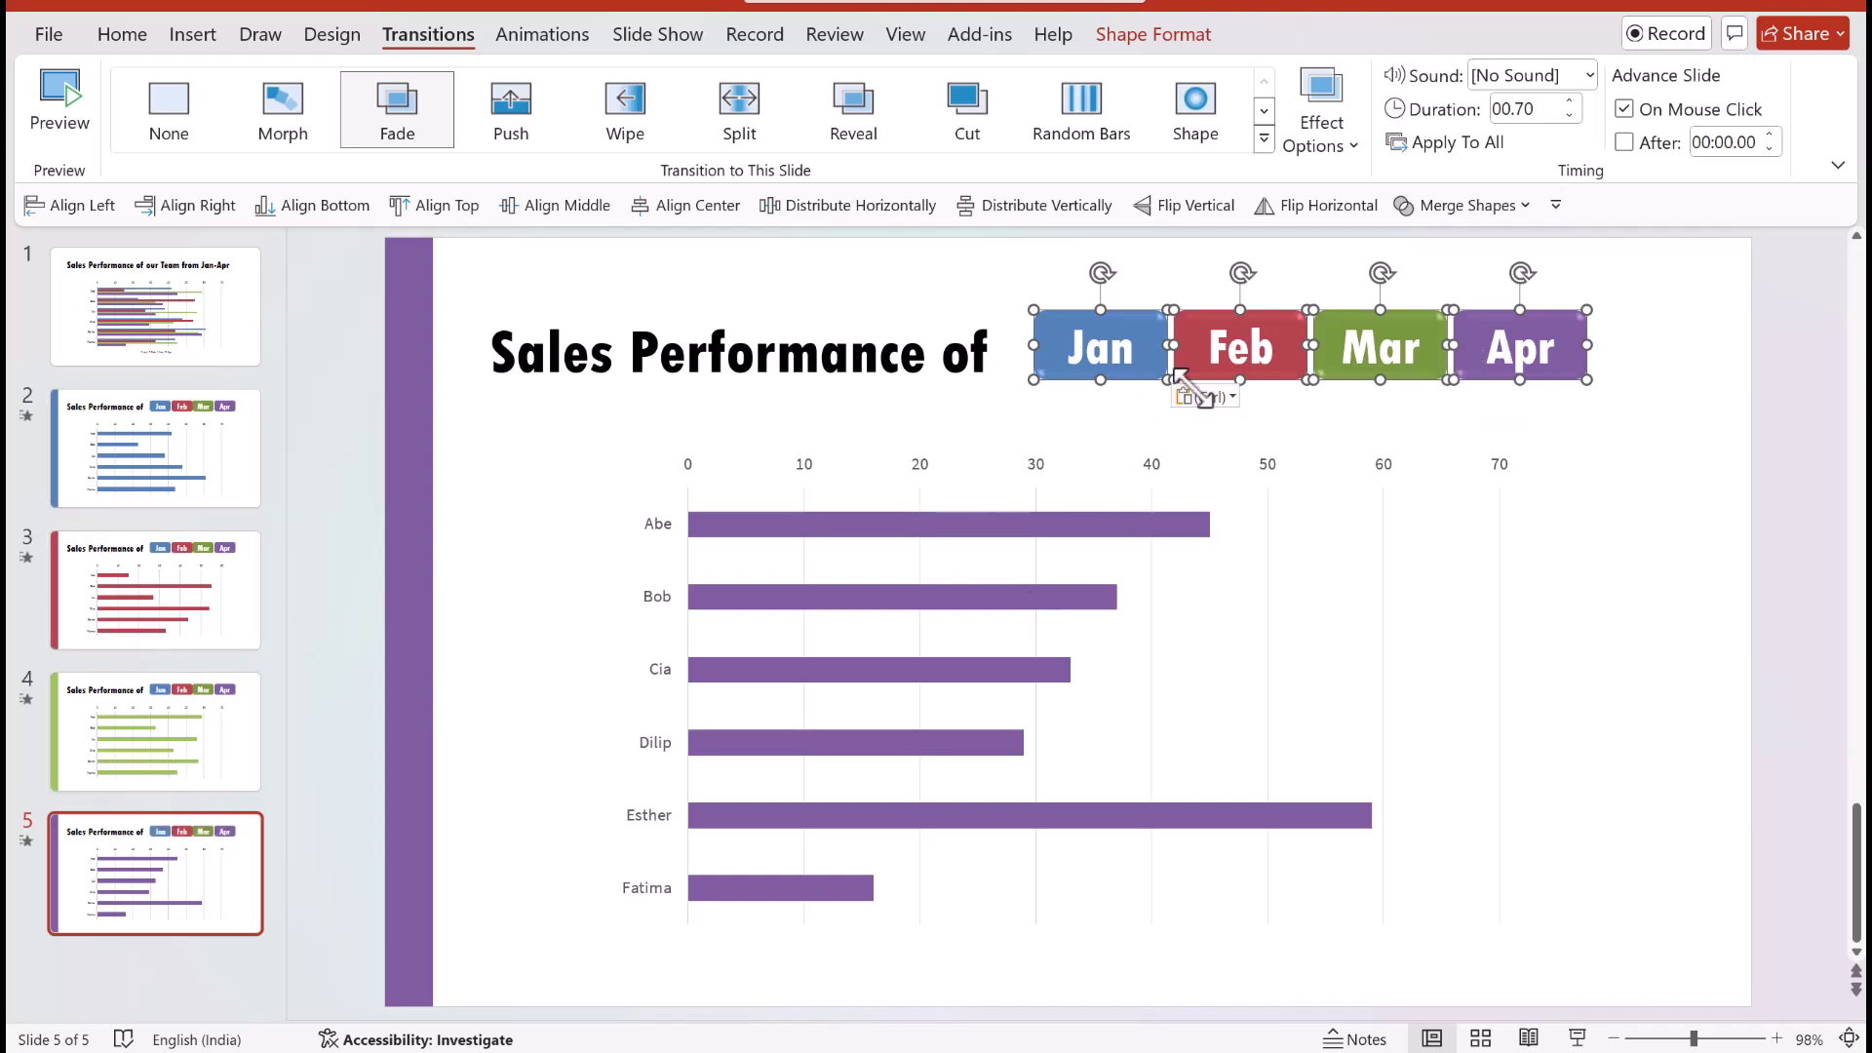
{"action": "left_click", "coordinate": [1736, 436]}
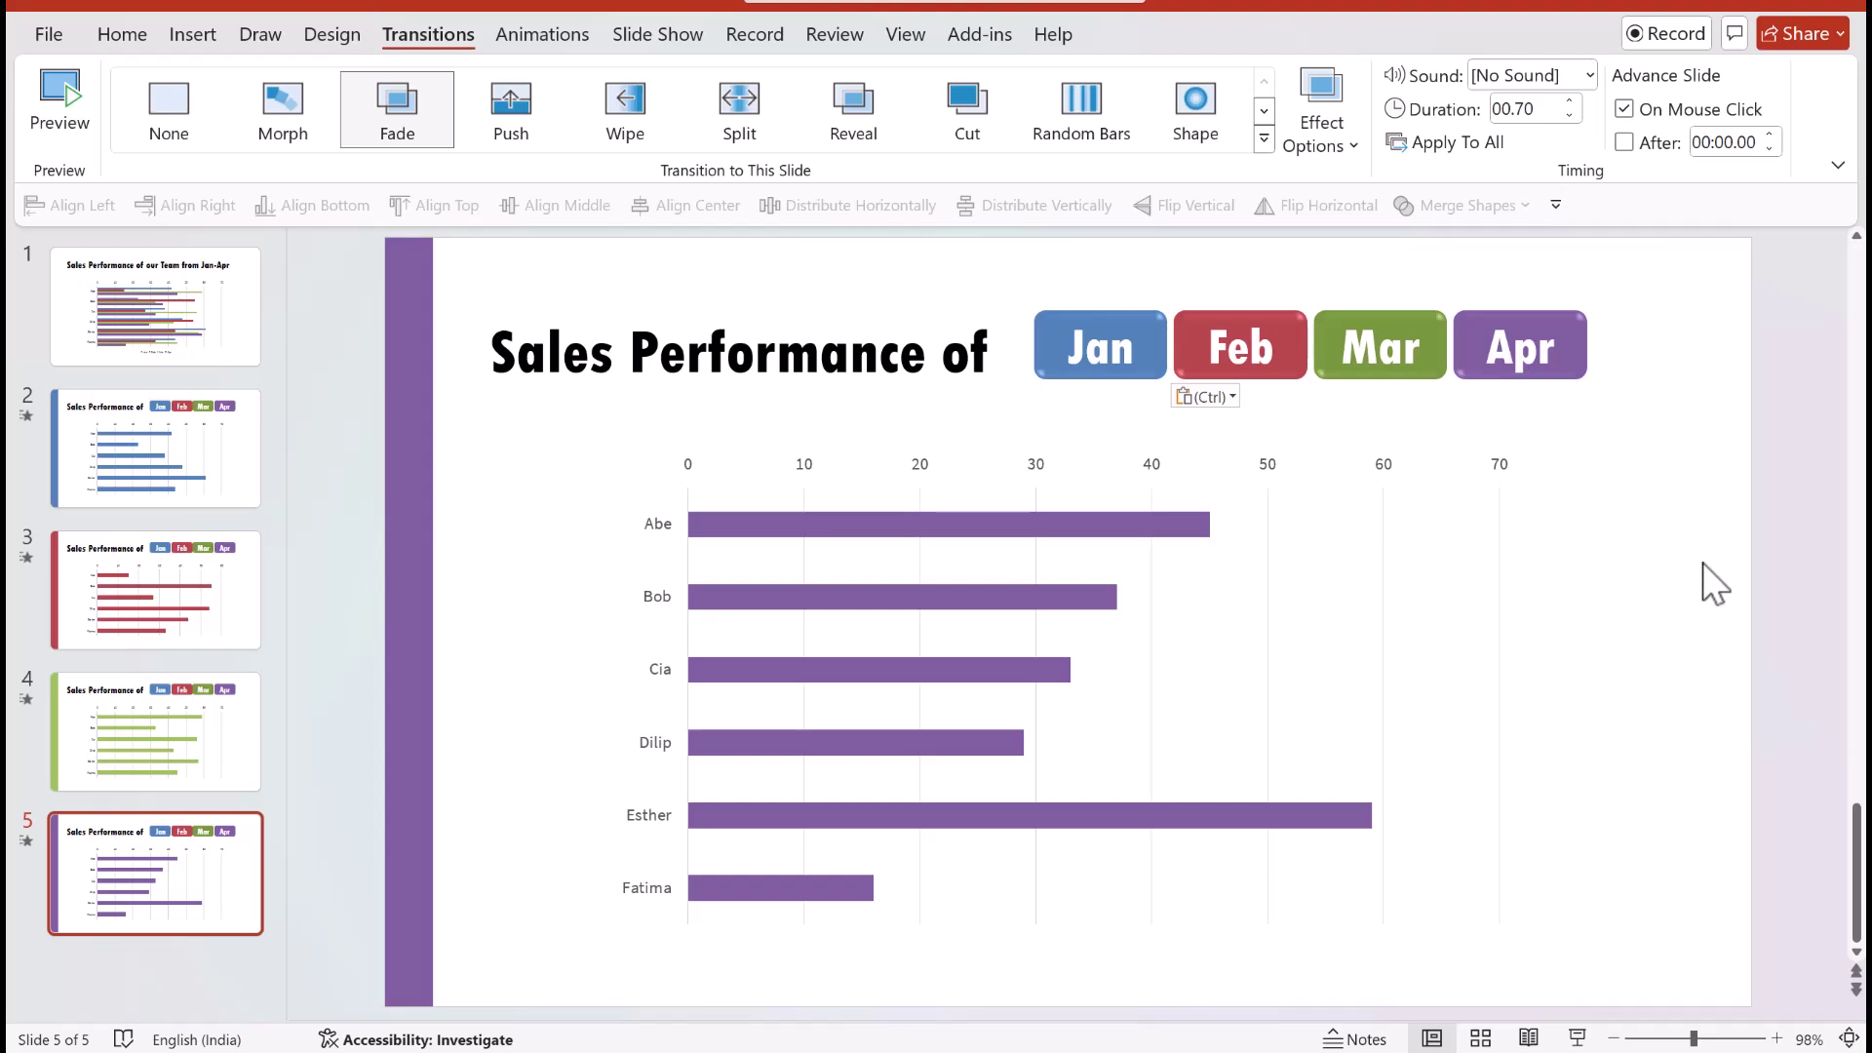
Step: Insert a new slide 6 after slide 5 with a blank layout
{"action": "right_click", "coordinate": [167, 954]}
{"action": "left_click", "coordinate": [239, 899]}
{"action": "right_click", "coordinate": [561, 683]}
{"action": "mouse_move", "coordinate": [647, 781]}
{"action": "left_click", "coordinate": [1061, 946]}
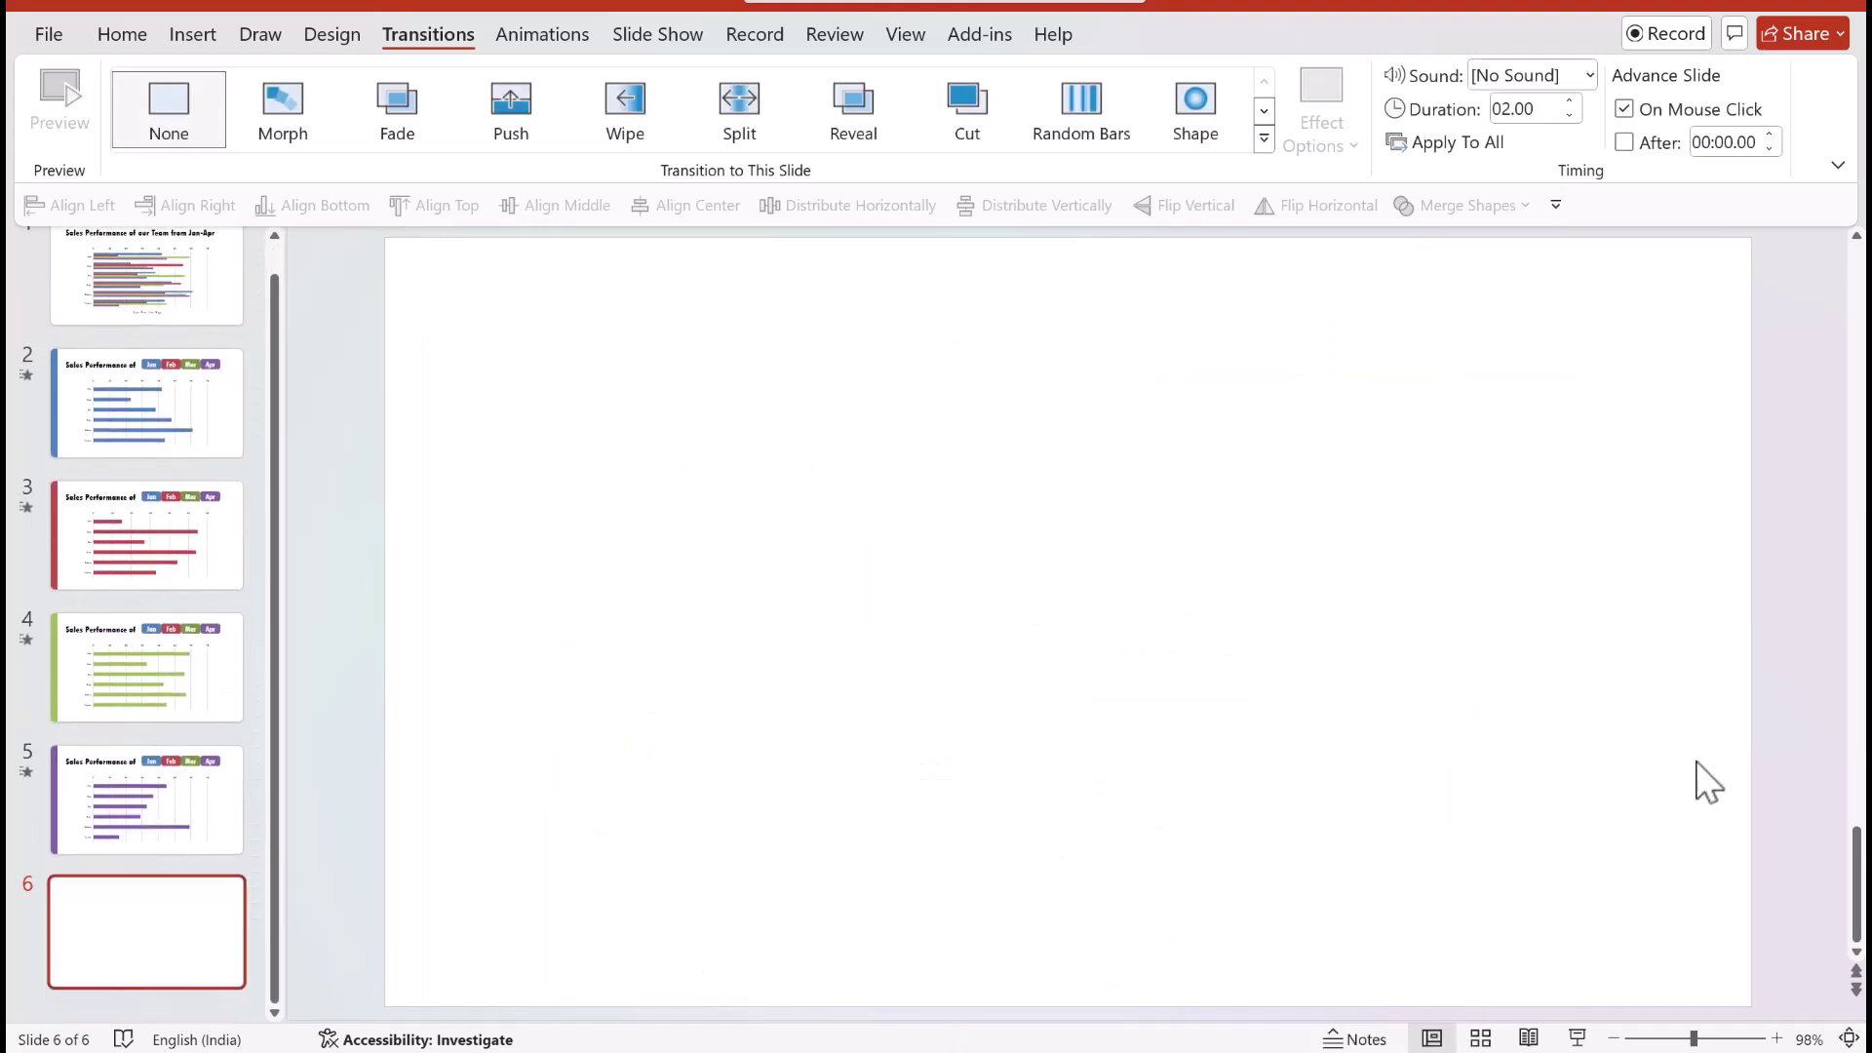
Step: Paste slide 2 as a picture in slide 6's top-left, with a black outline
{"action": "left_click", "coordinate": [218, 421]}
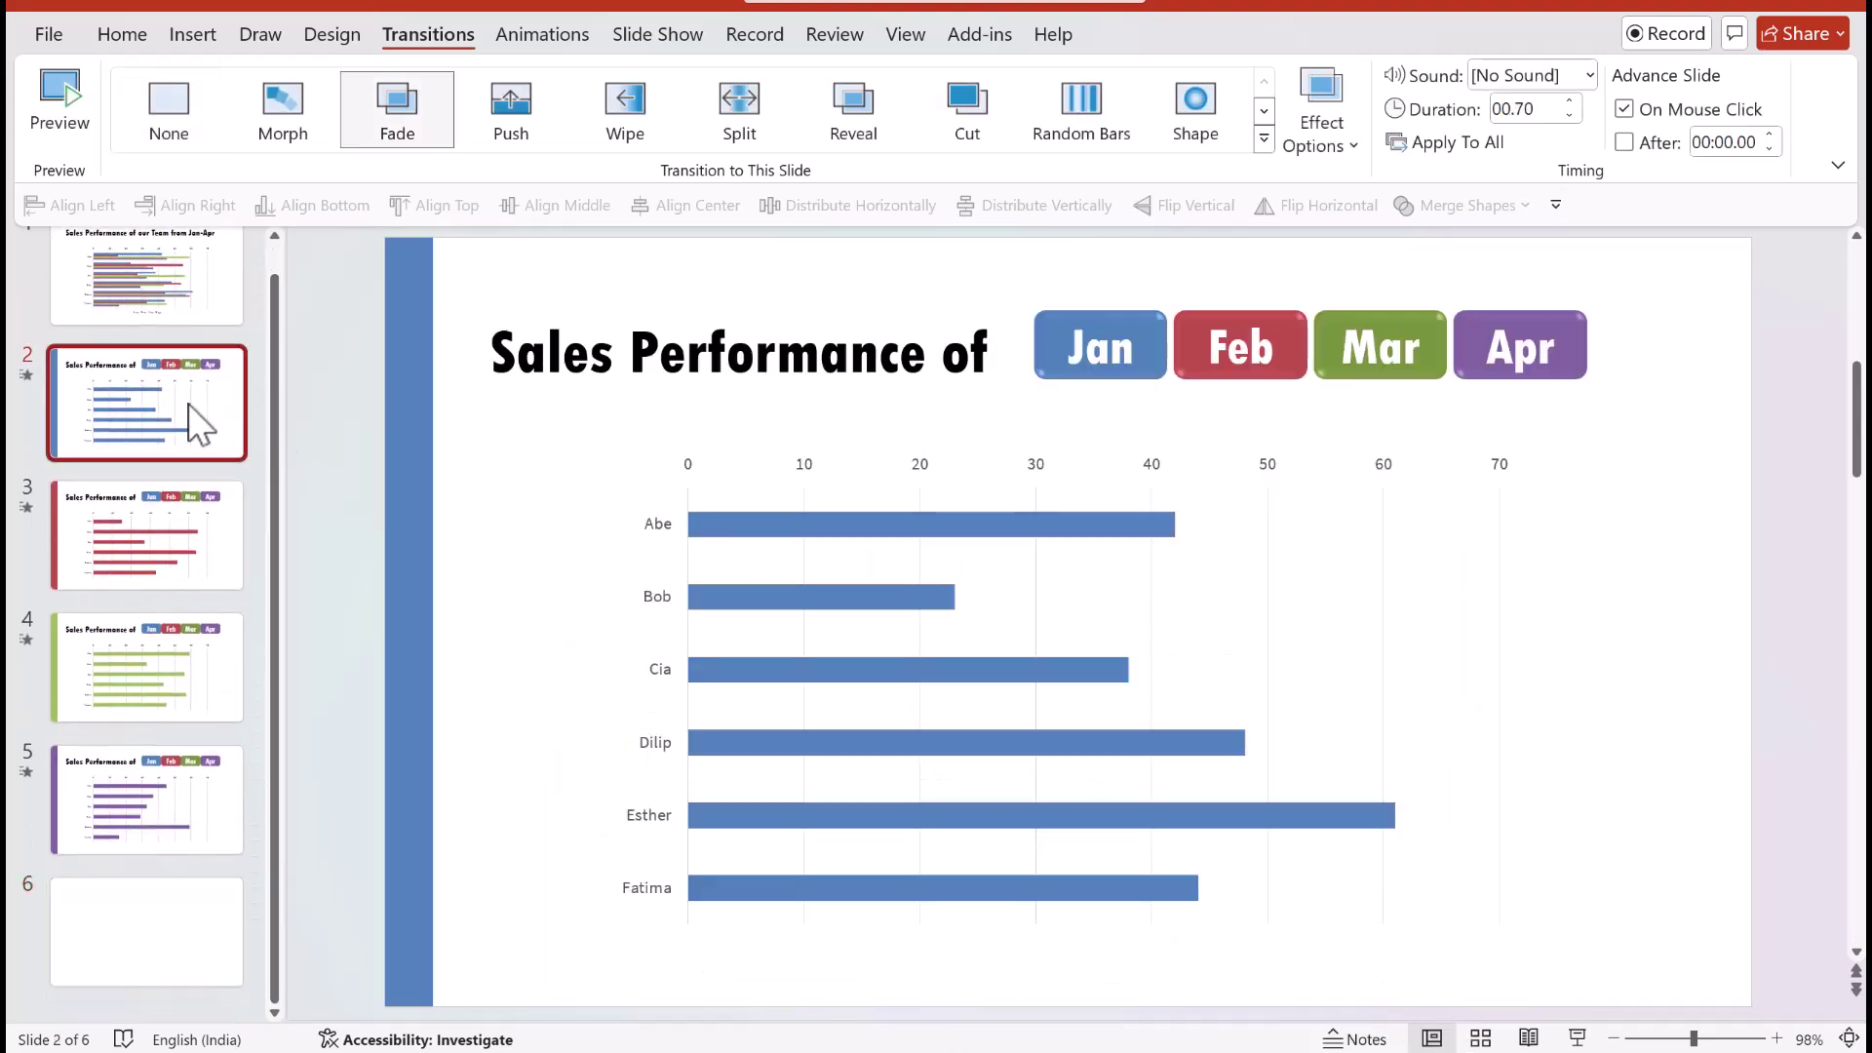
{"action": "right_click", "coordinate": [189, 404]}
{"action": "left_click", "coordinate": [244, 493]}
{"action": "left_click", "coordinate": [137, 920]}
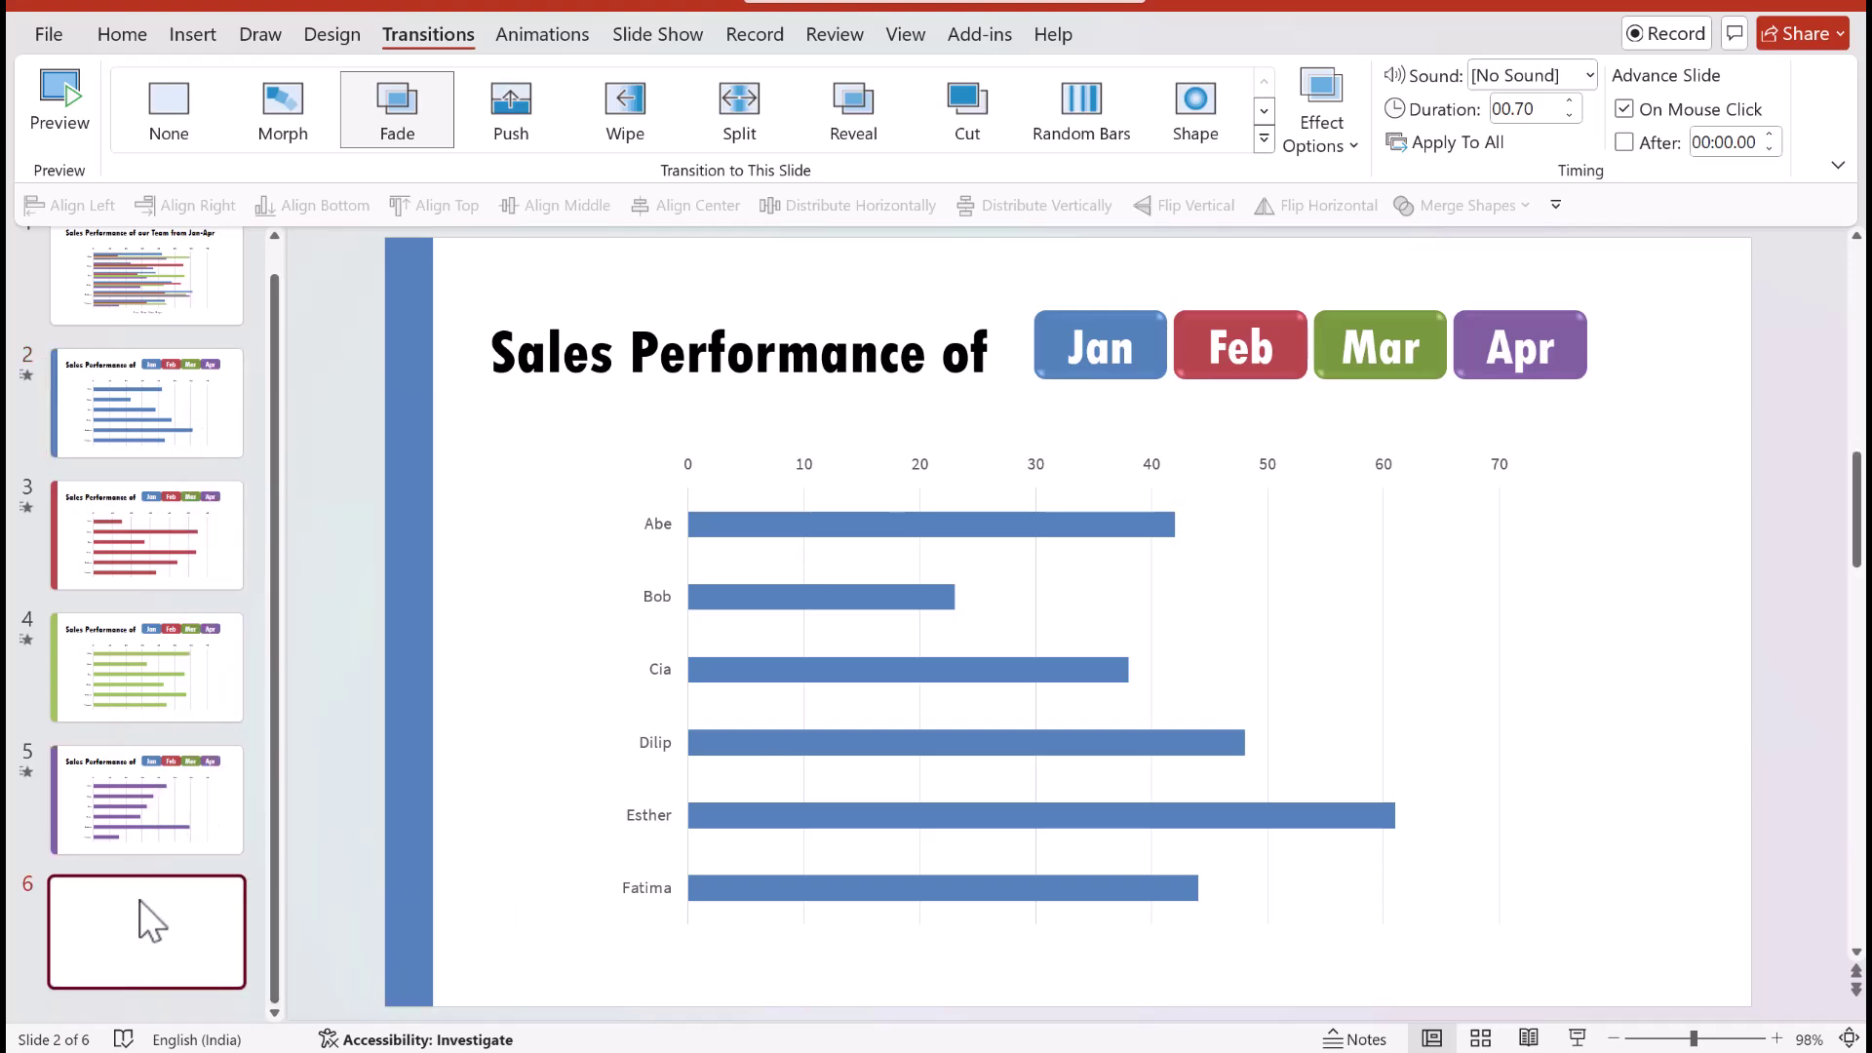
{"action": "right_click", "coordinate": [787, 543]}
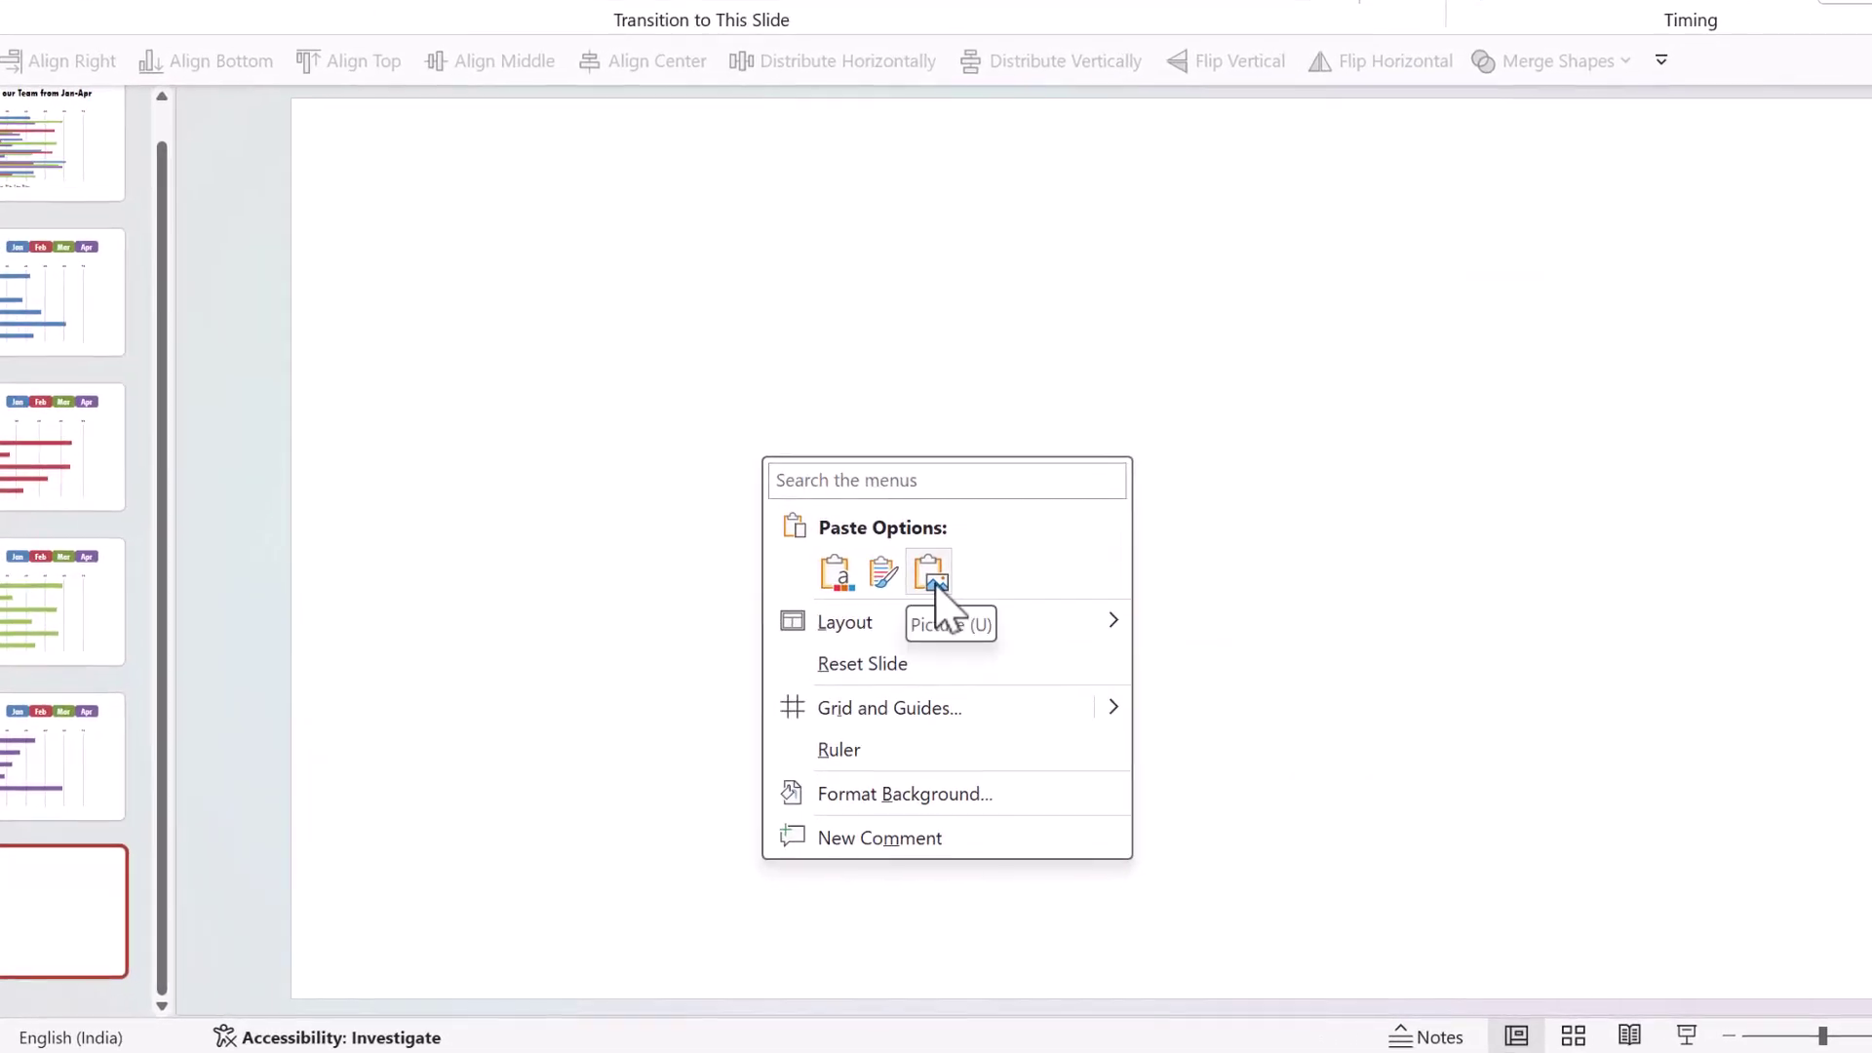
{"action": "left_click", "coordinate": [931, 576]}
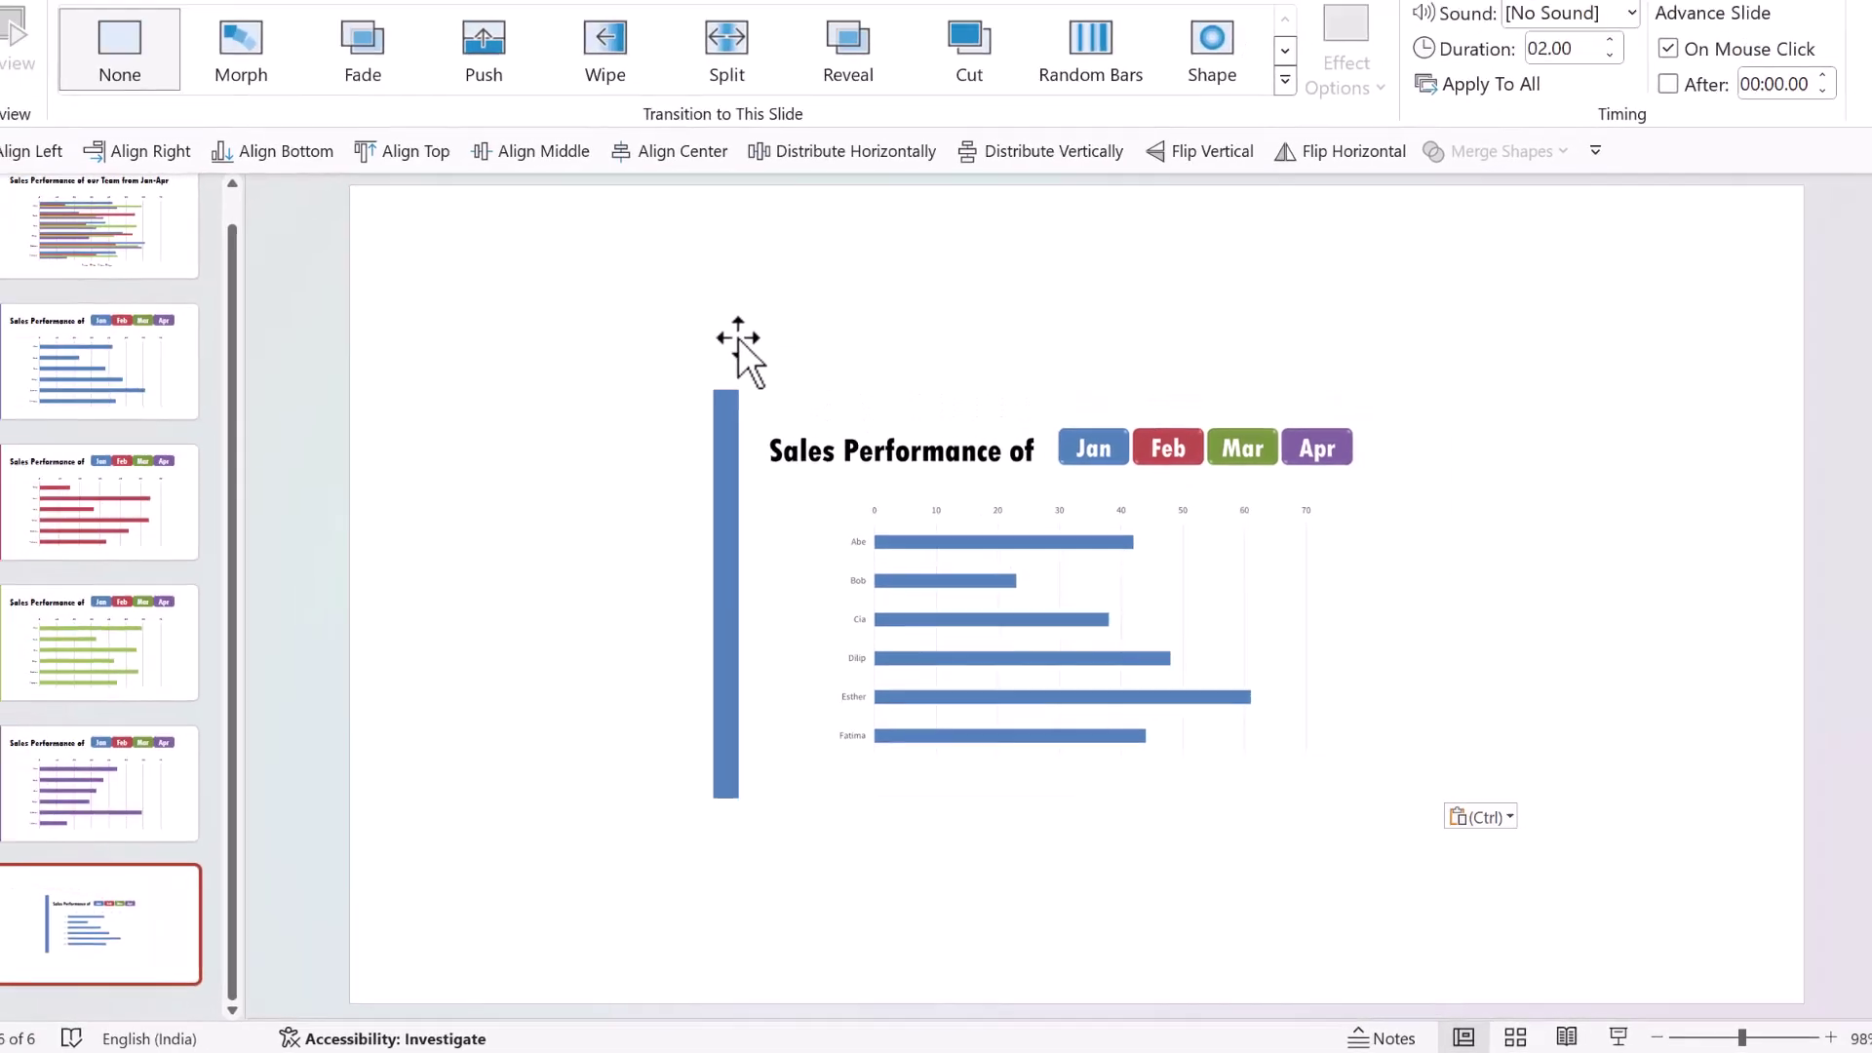
{"action": "left_click_drag", "start_coordinate": [952, 468], "coordinate": [592, 269]}
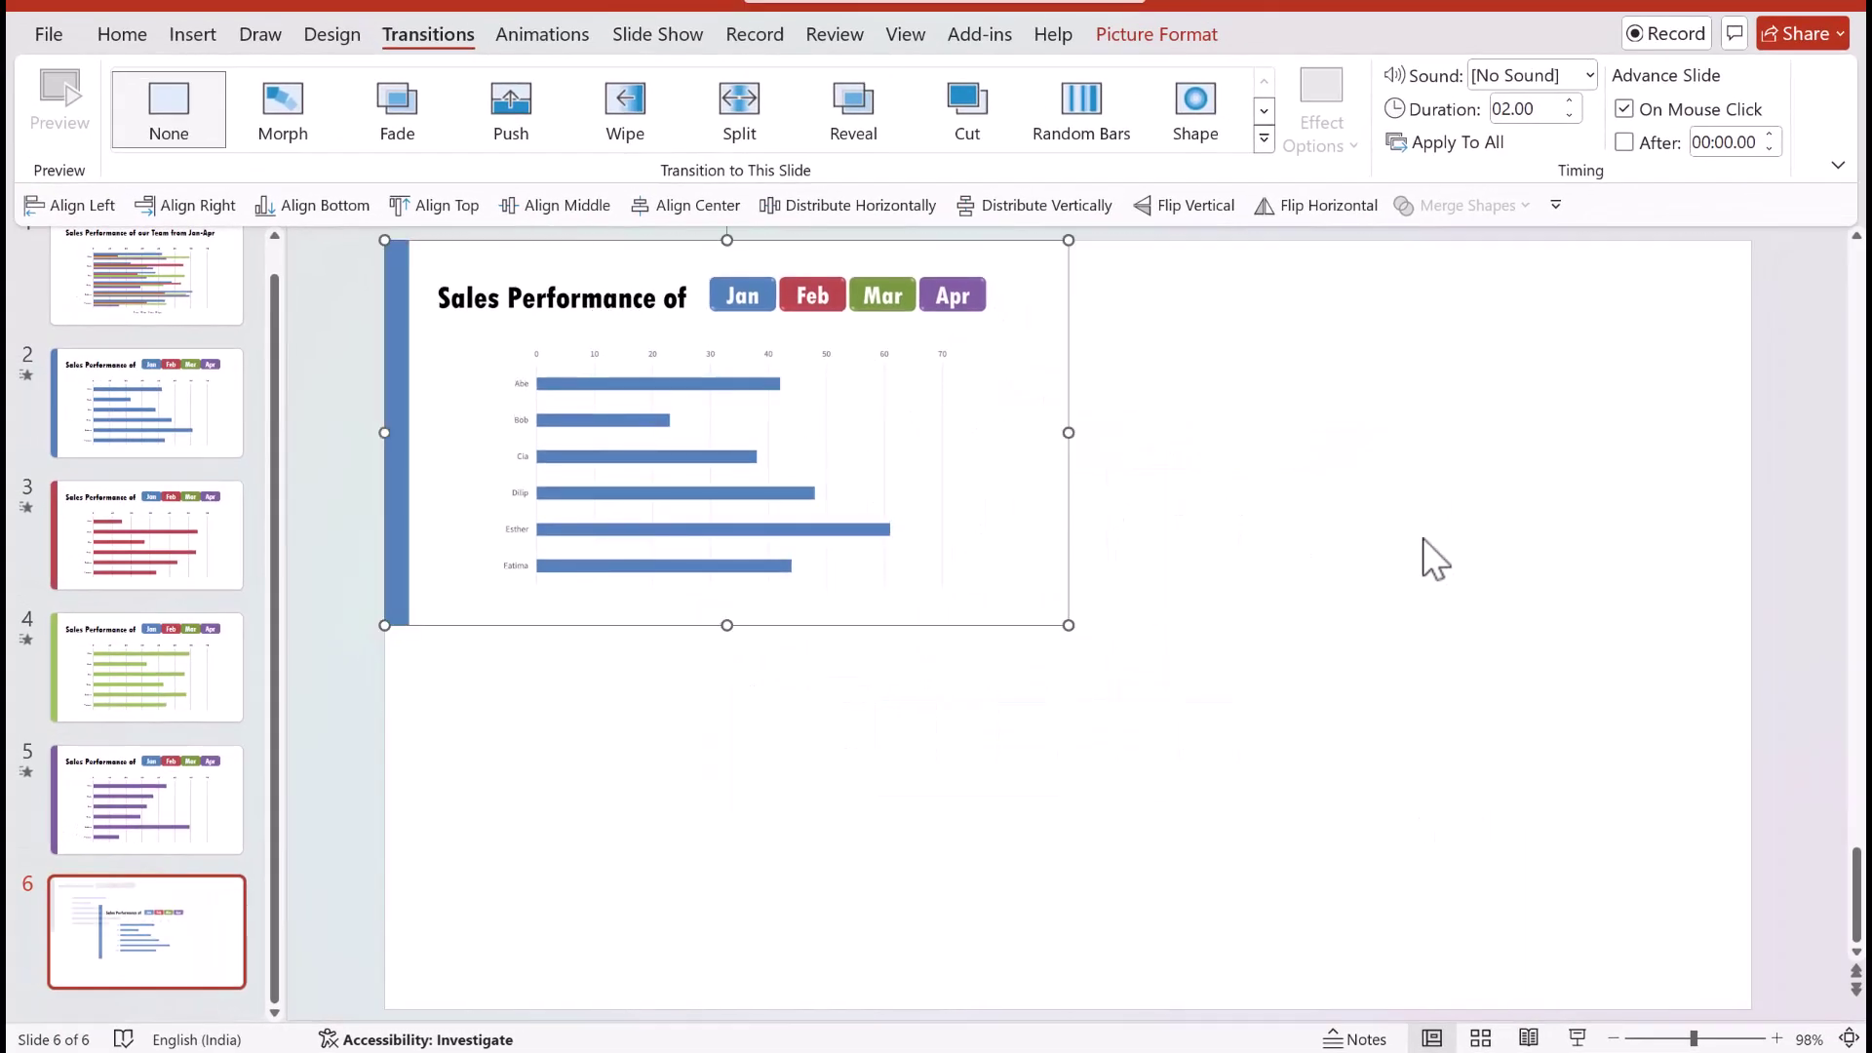
{"action": "left_click", "coordinate": [122, 34]}
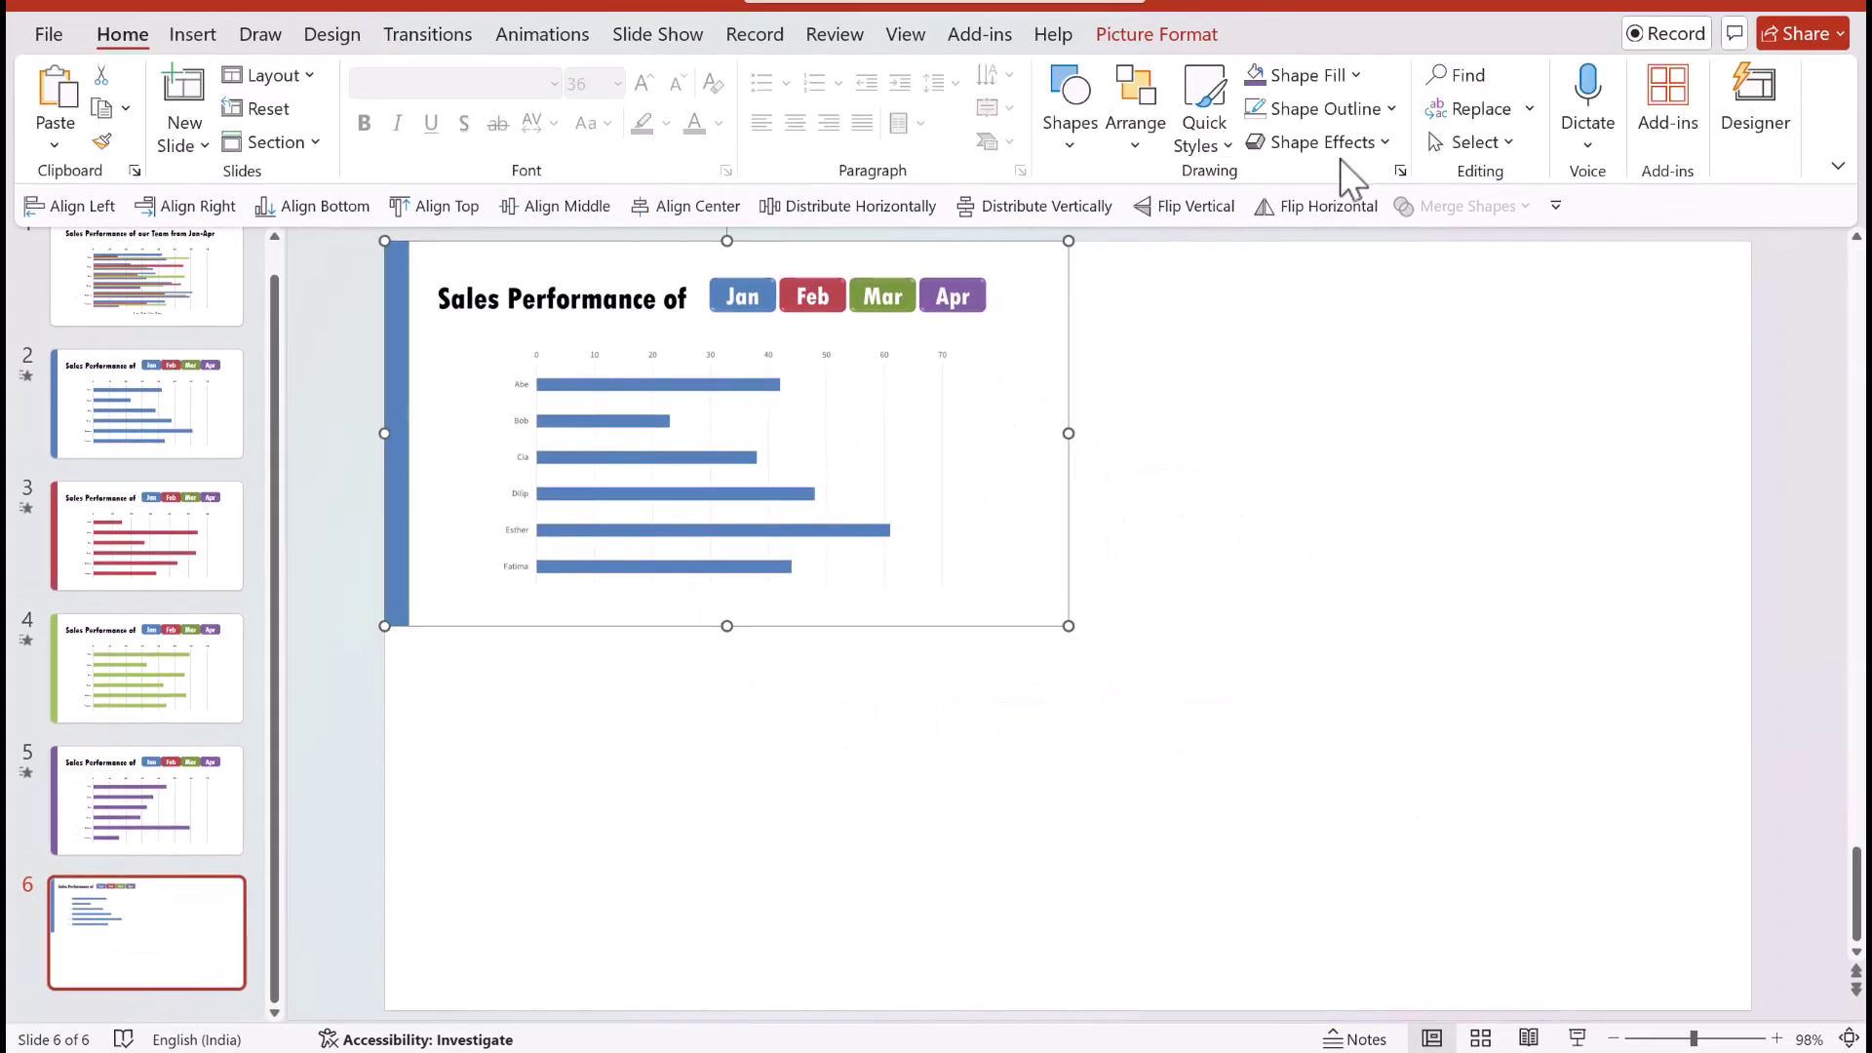
{"action": "left_click", "coordinate": [1359, 110]}
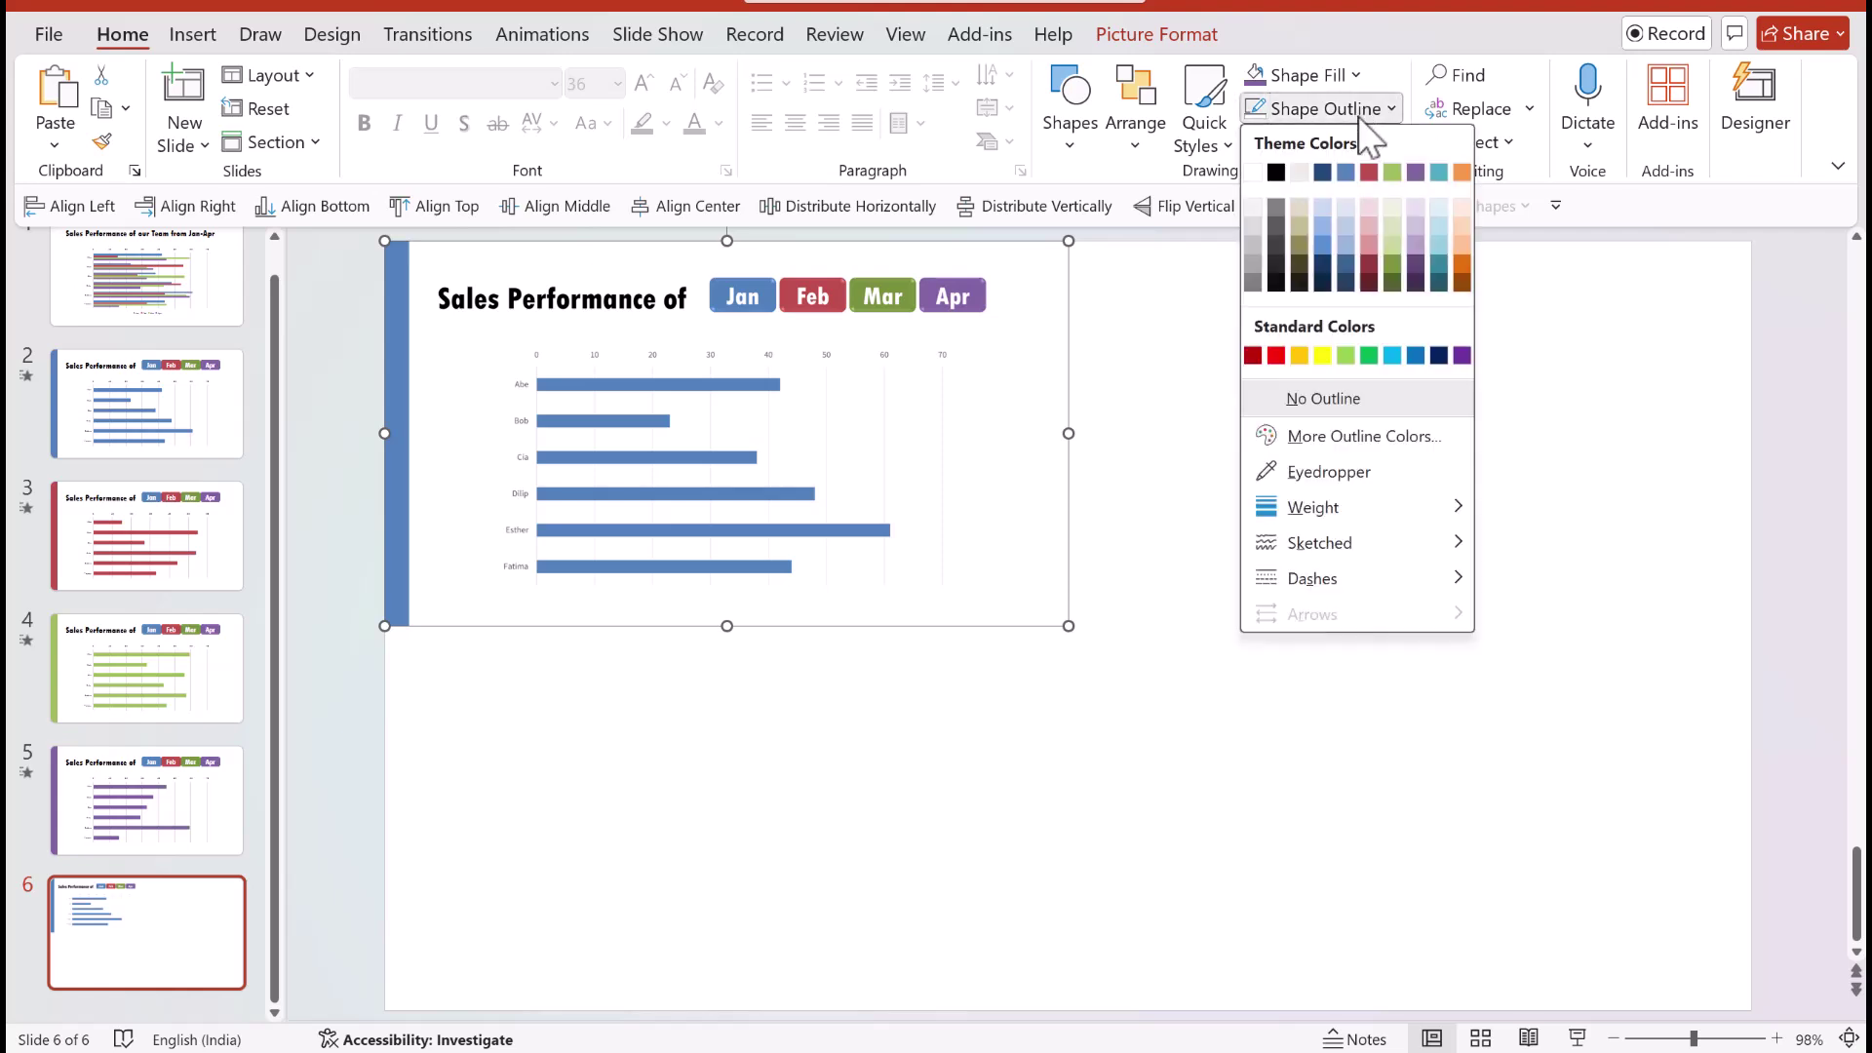
{"action": "left_click", "coordinate": [1275, 173]}
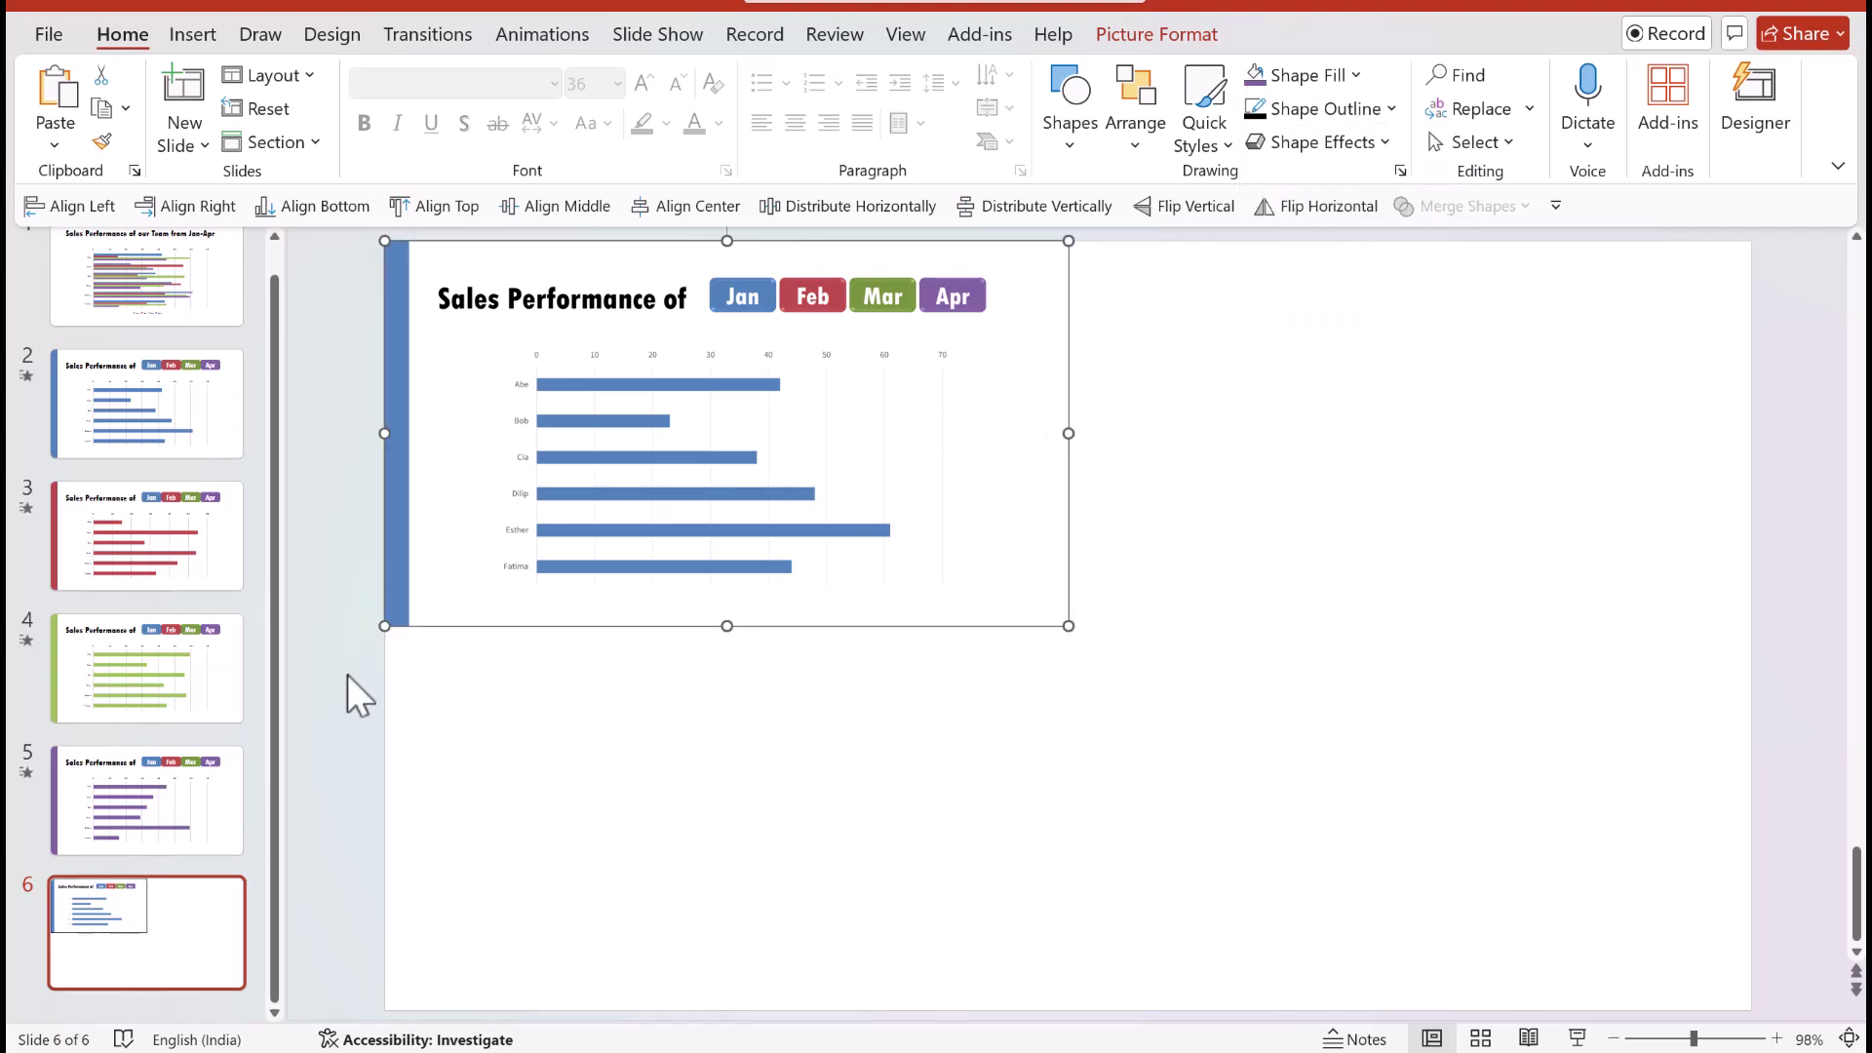
Step: Paste slide 3 as a picture into the top-right quadrant of slide 6
{"action": "left_click_drag", "start_coordinate": [148, 522], "coordinate": [185, 528]}
{"action": "right_click", "coordinate": [185, 527]}
{"action": "left_click", "coordinate": [243, 552]}
{"action": "left_click", "coordinate": [102, 907]}
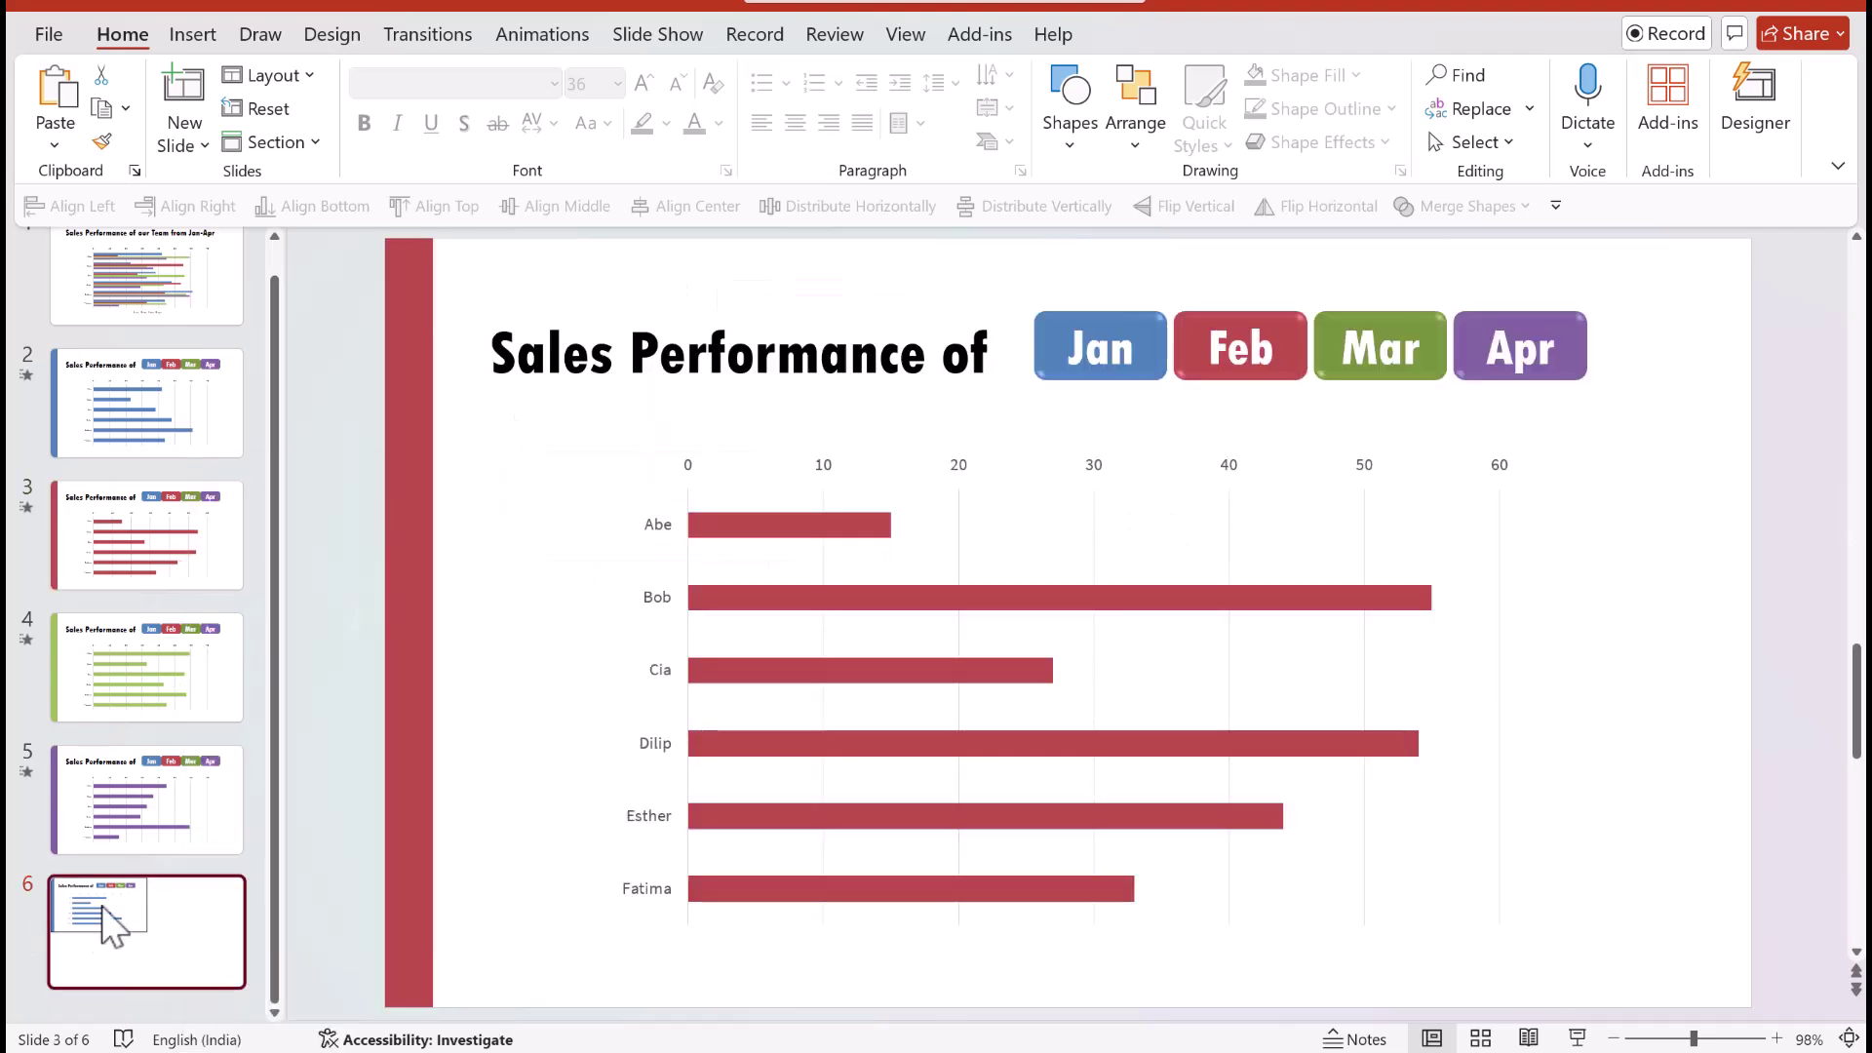
{"action": "right_click", "coordinate": [1171, 518]}
{"action": "left_click", "coordinate": [1312, 612]}
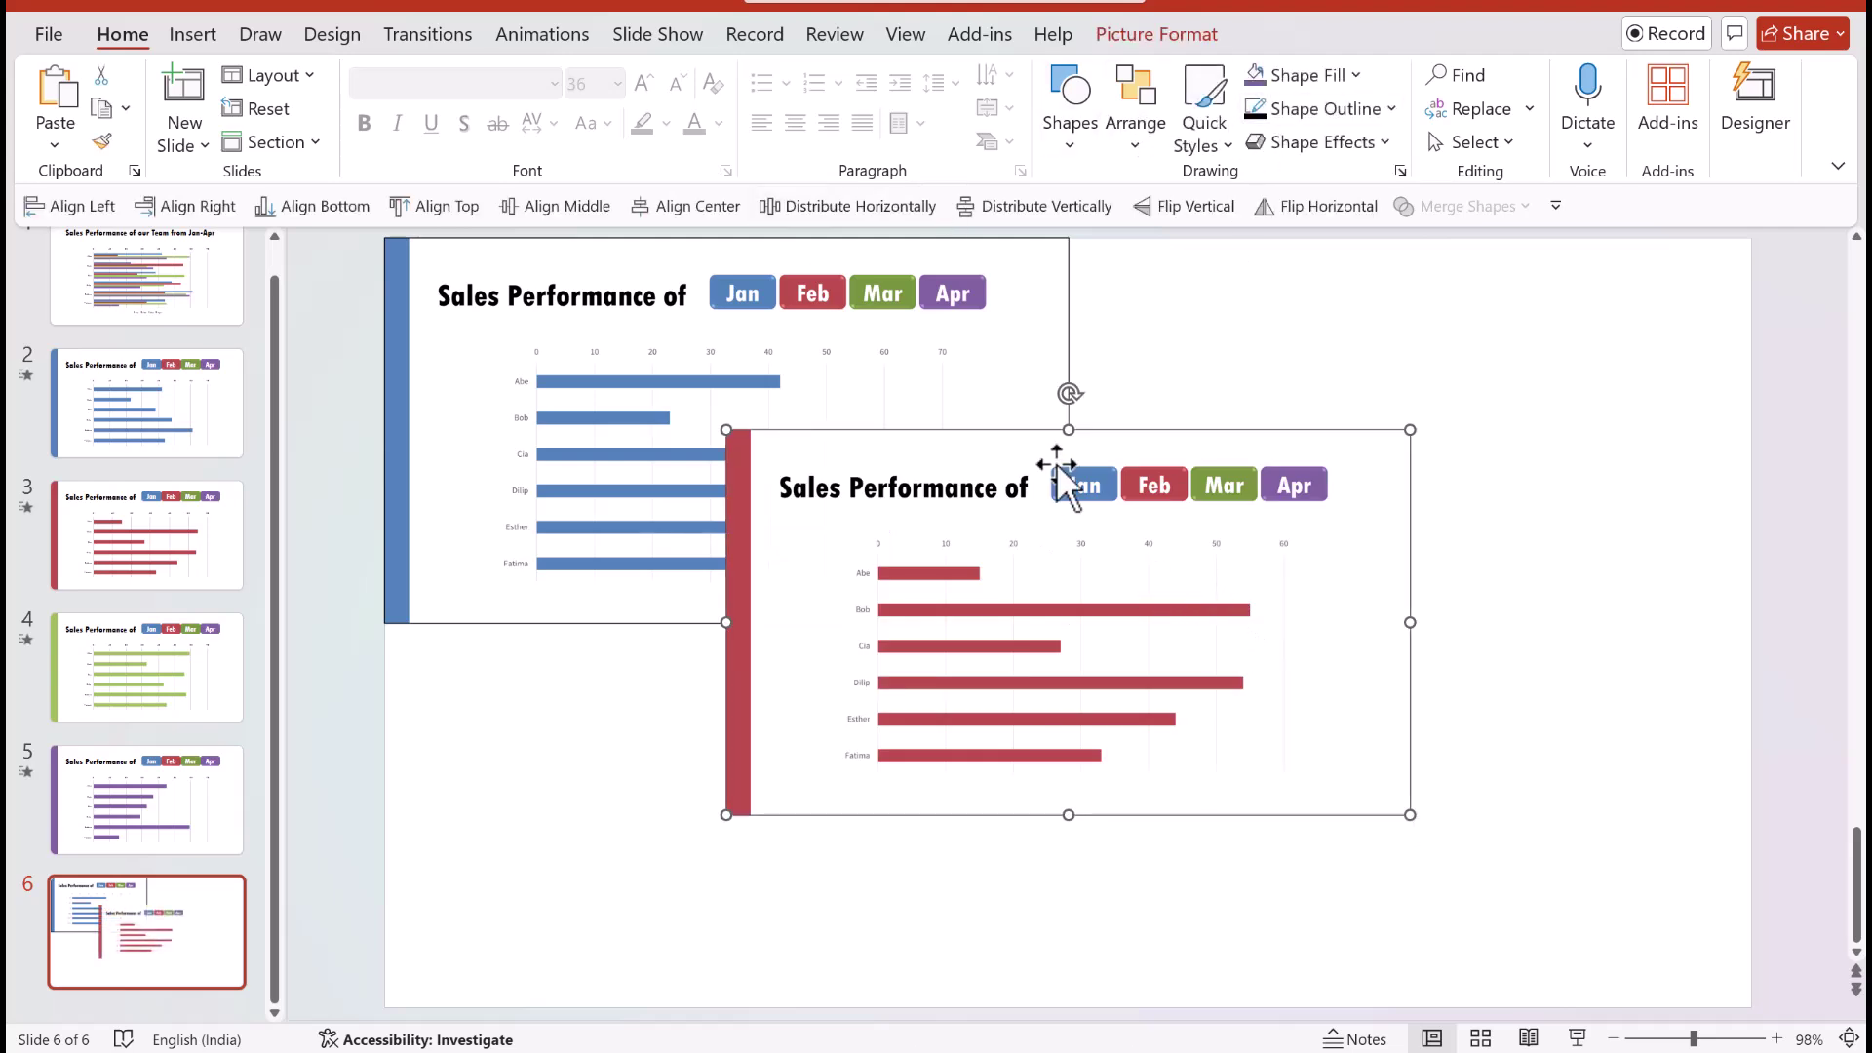
{"action": "left_click_drag", "start_coordinate": [1047, 481], "coordinate": [1385, 284]}
Step: Paste slide 4 as a picture into the bottom-left quadrant, under the blue chart
{"action": "right_click", "coordinate": [171, 688]}
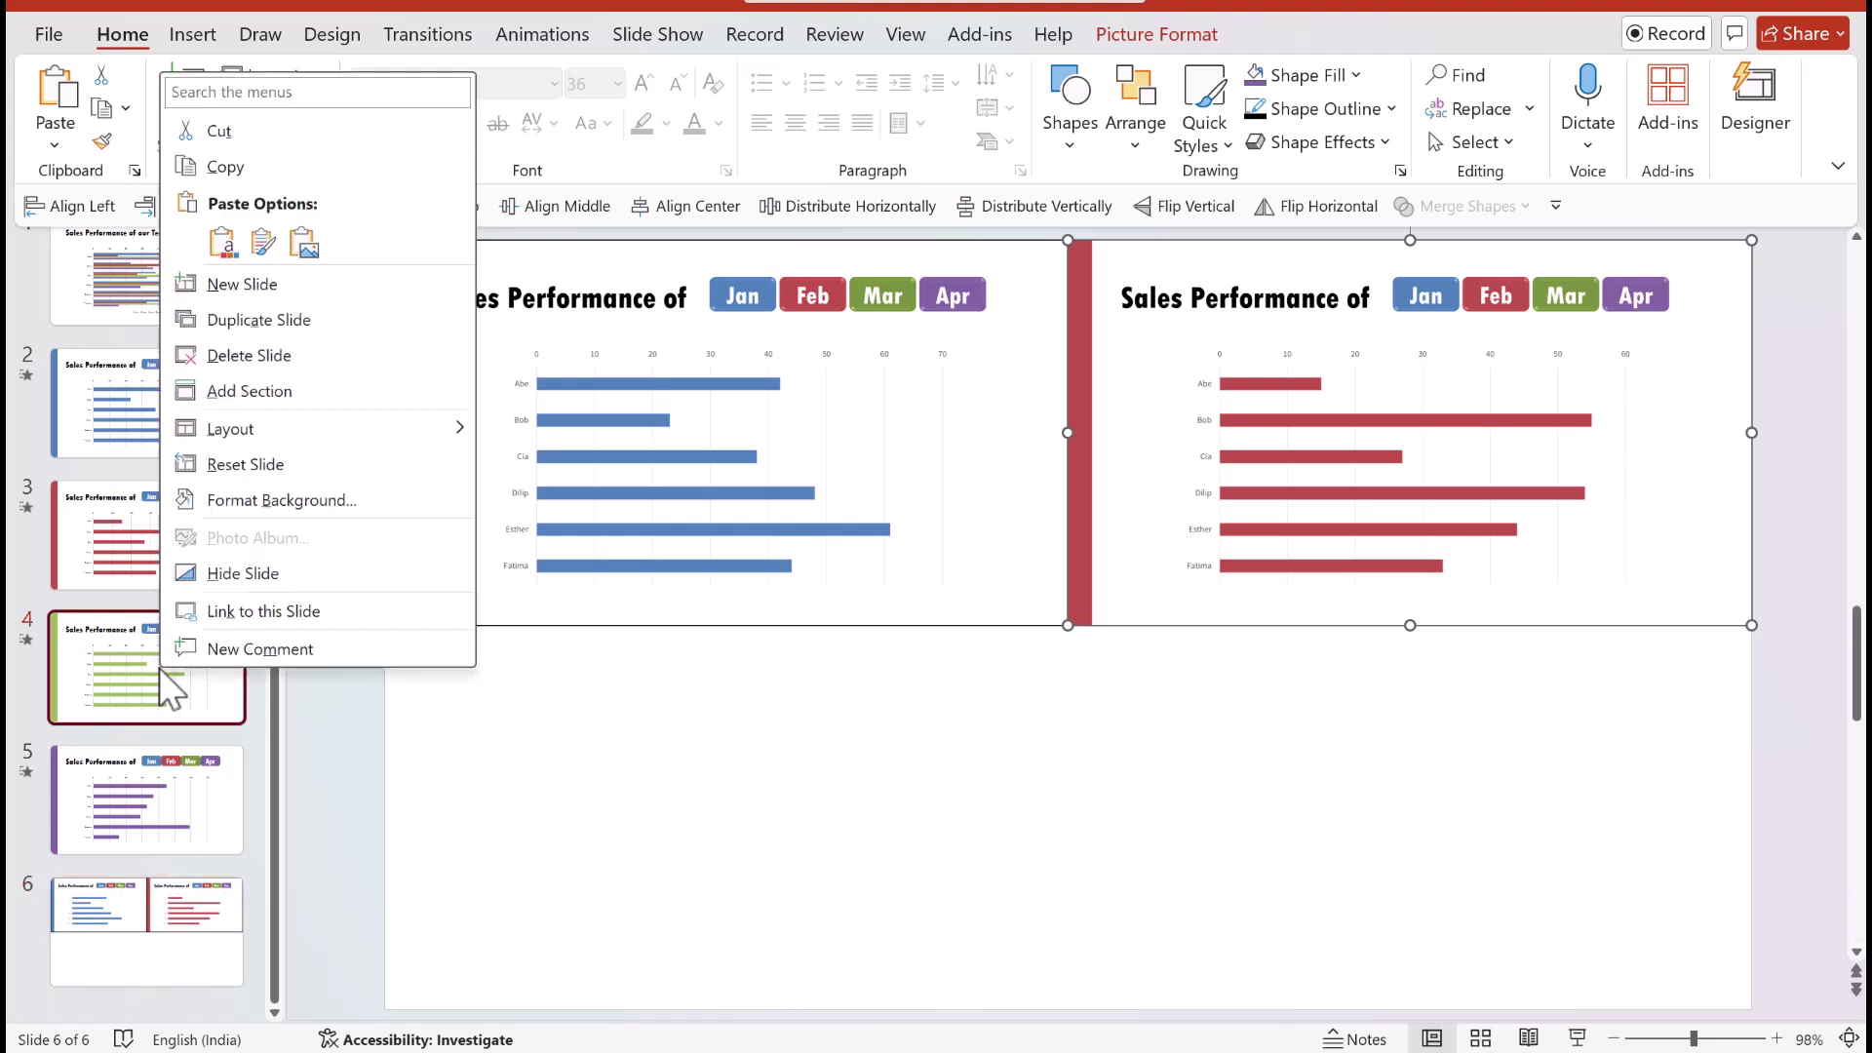
{"action": "left_click", "coordinate": [229, 164]}
{"action": "left_click", "coordinate": [107, 887]}
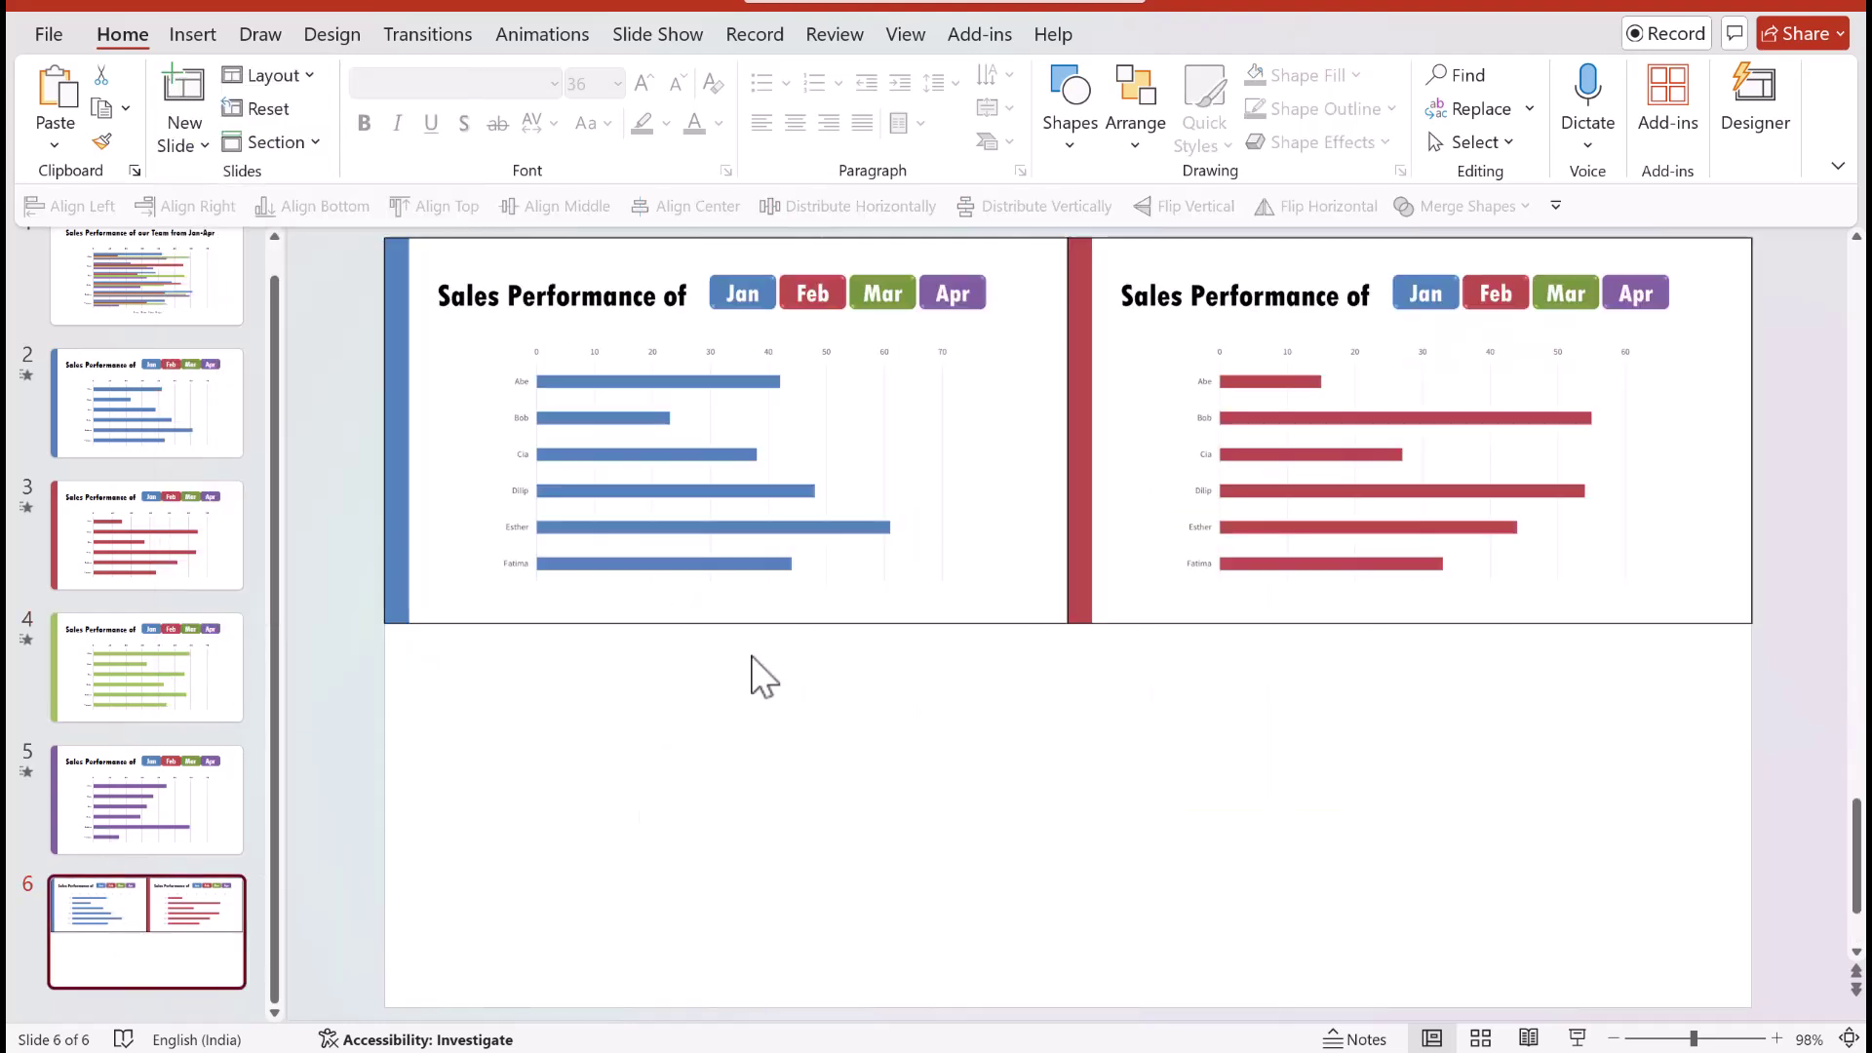
{"action": "right_click", "coordinate": [871, 717]}
{"action": "left_click", "coordinate": [999, 791]}
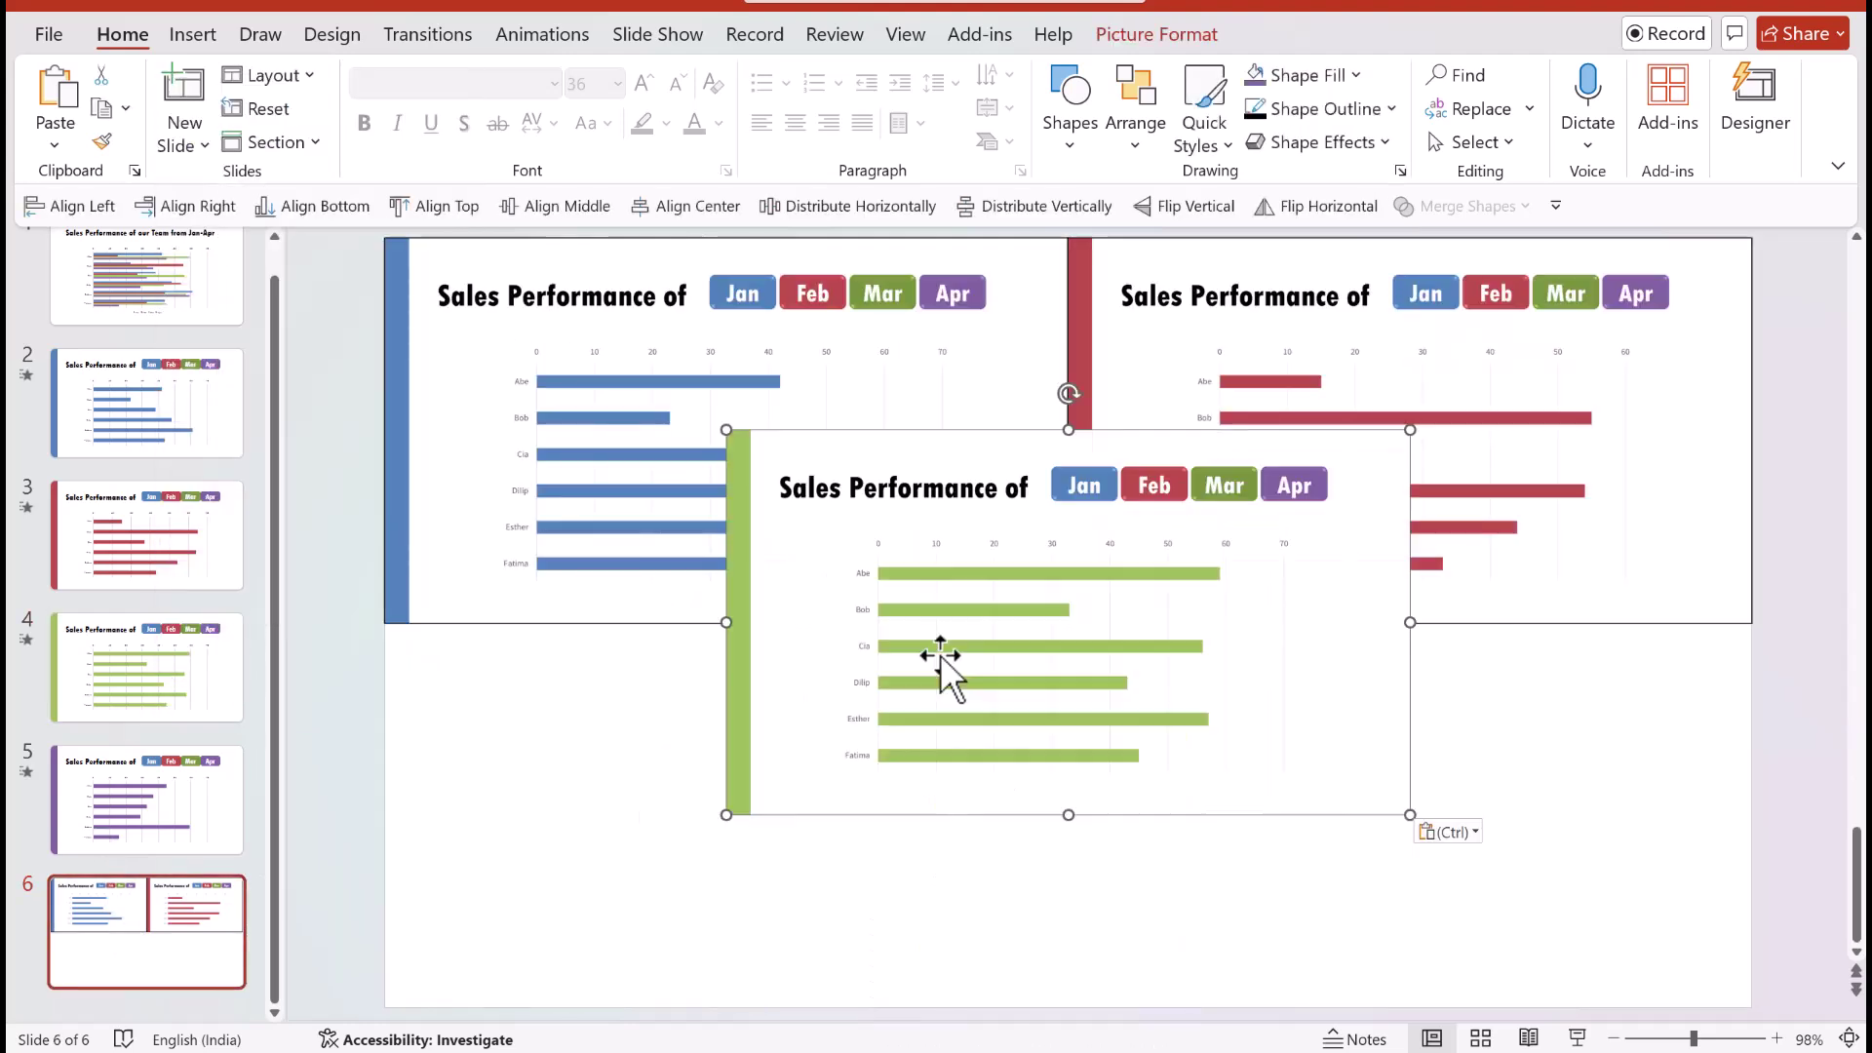
{"action": "left_click_drag", "start_coordinate": [940, 656], "coordinate": [186, 779]}
Step: Paste slide 5 as a picture into the bottom-right quadrant of slide 6
{"action": "right_click", "coordinate": [185, 778]}
{"action": "key", "text": "Escape"}
{"action": "left_click", "coordinate": [161, 961]}
{"action": "right_click", "coordinate": [1222, 749]}
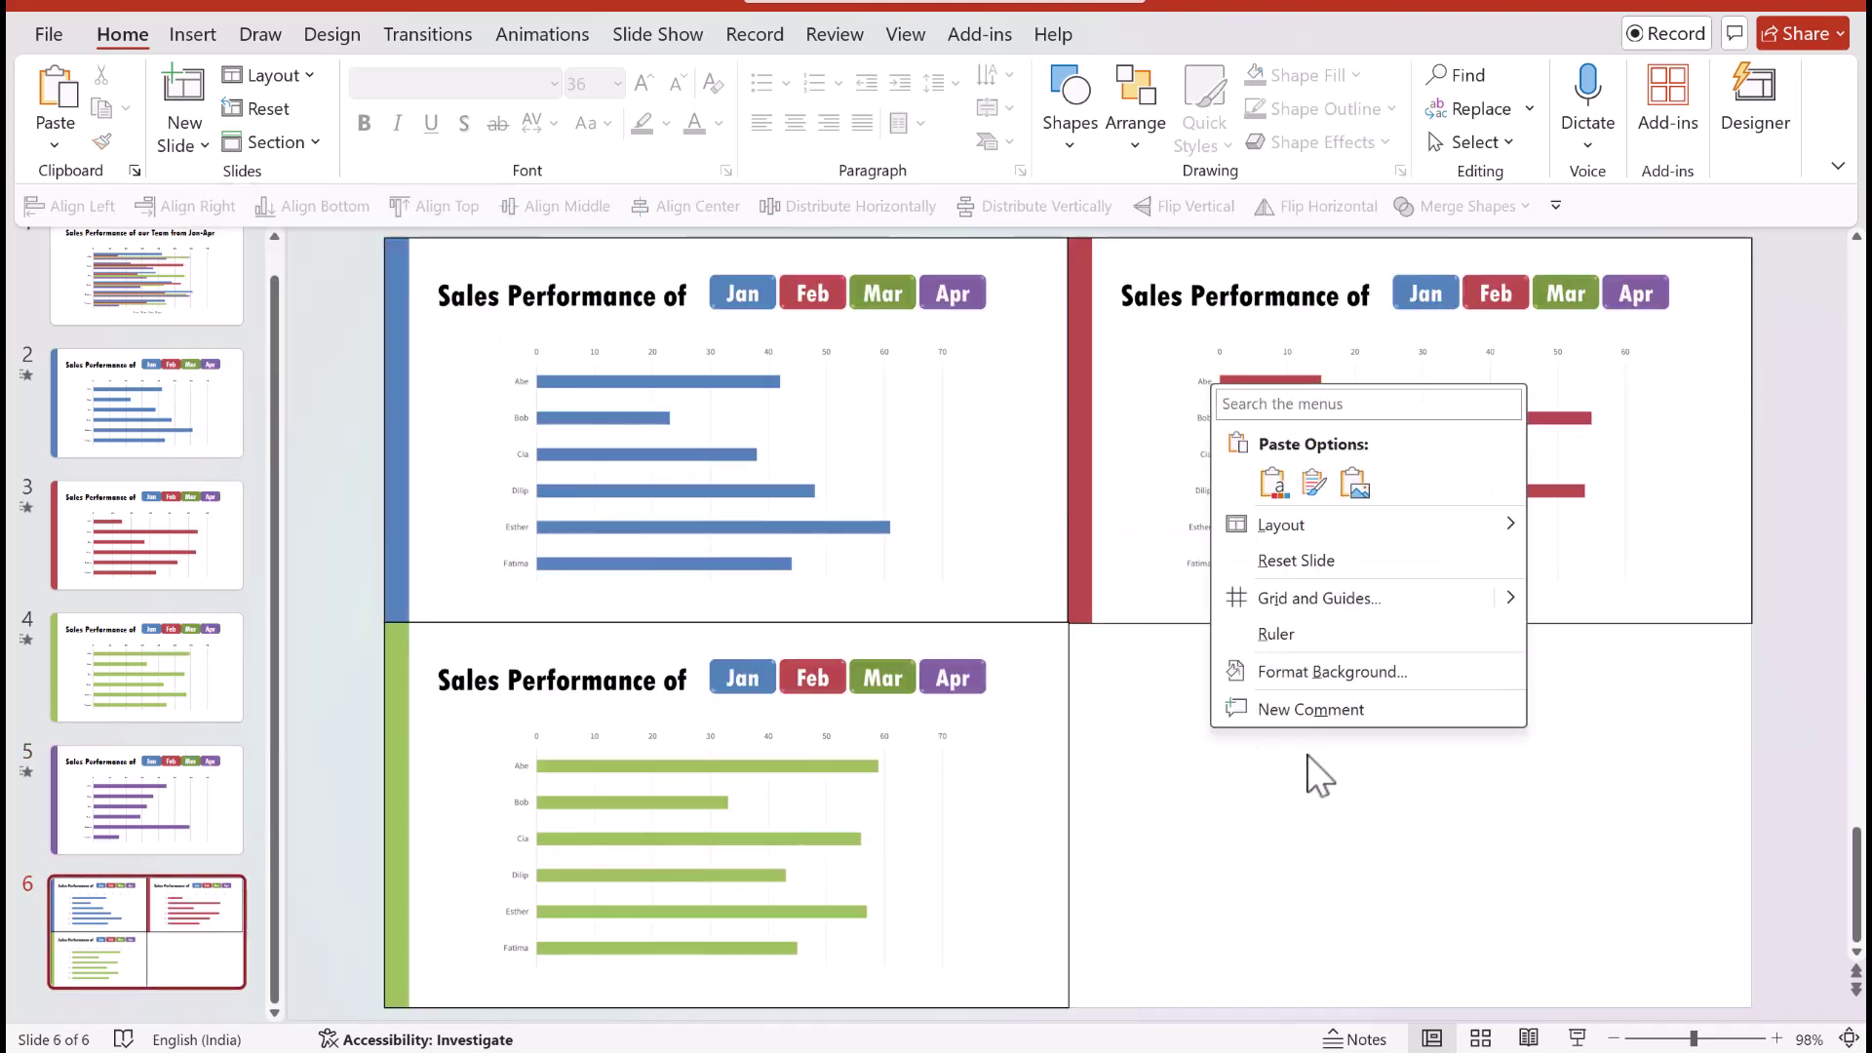
{"action": "left_click", "coordinate": [1357, 509]}
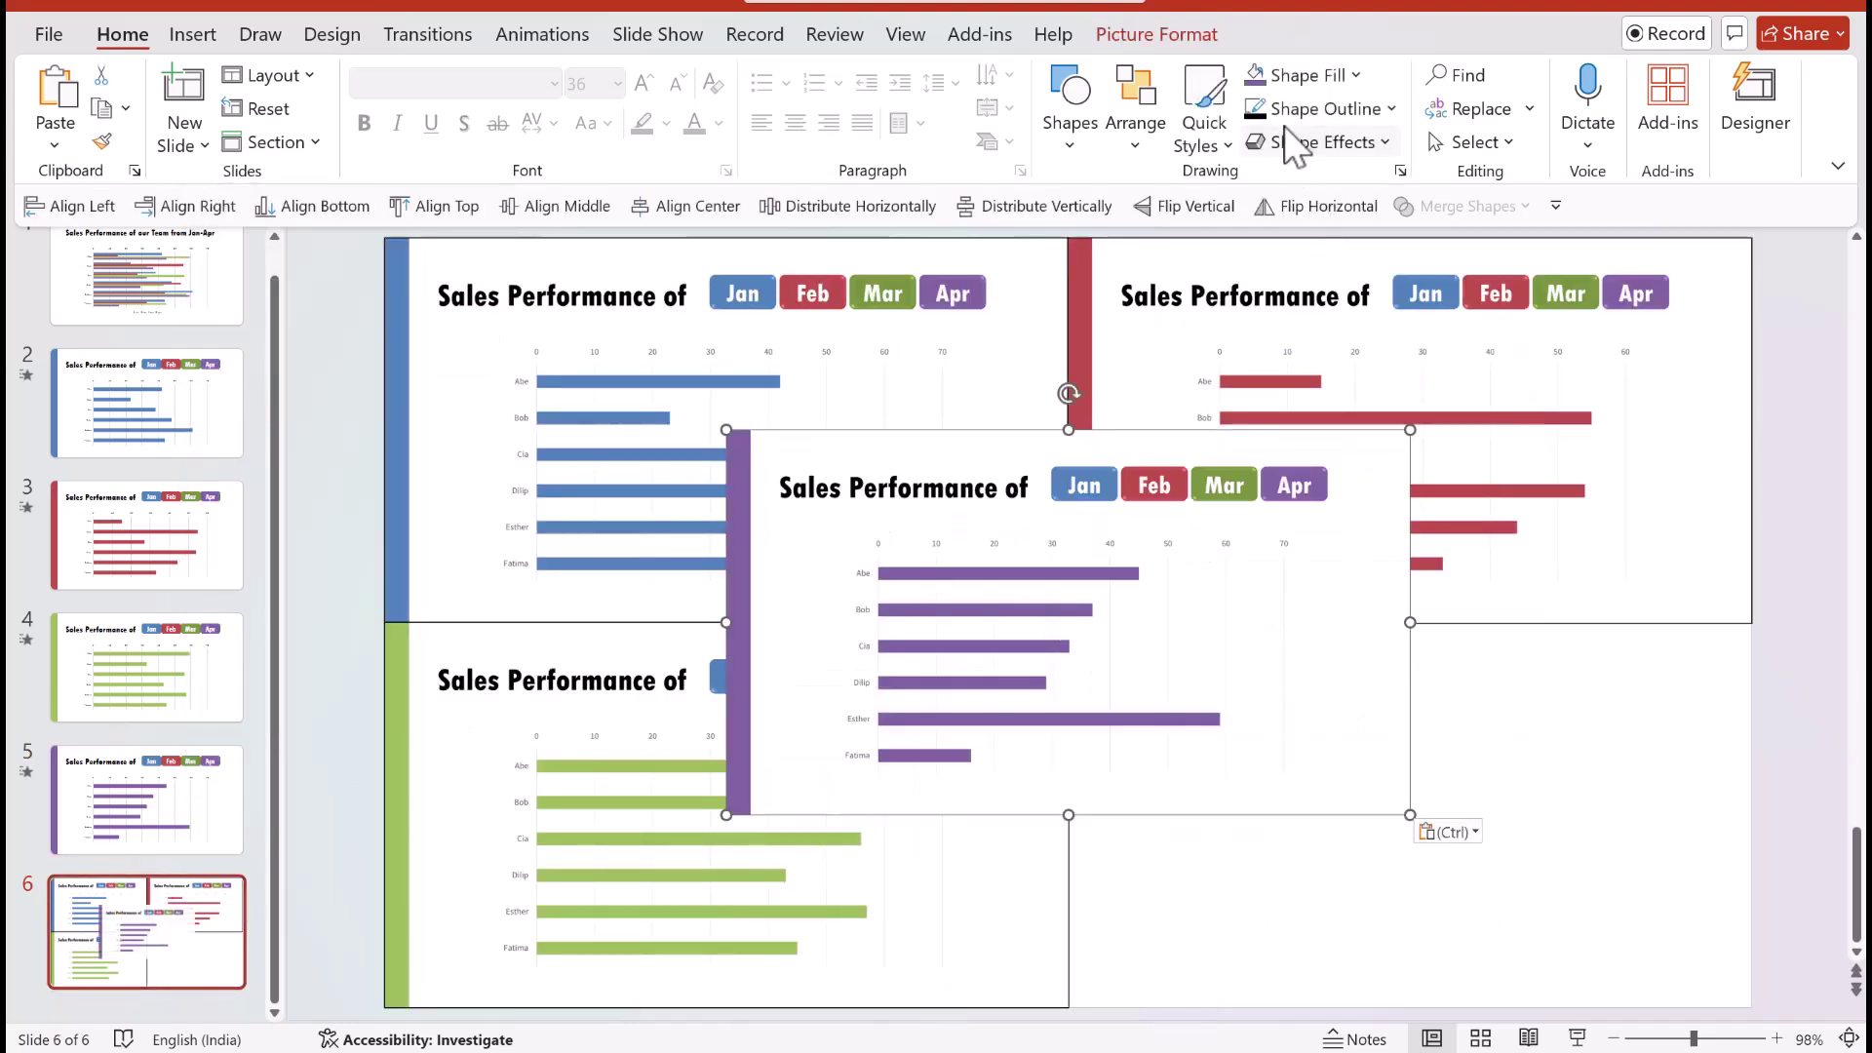
{"action": "left_click_drag", "start_coordinate": [1053, 508], "coordinate": [1383, 681]}
{"action": "left_click", "coordinate": [1771, 663]}
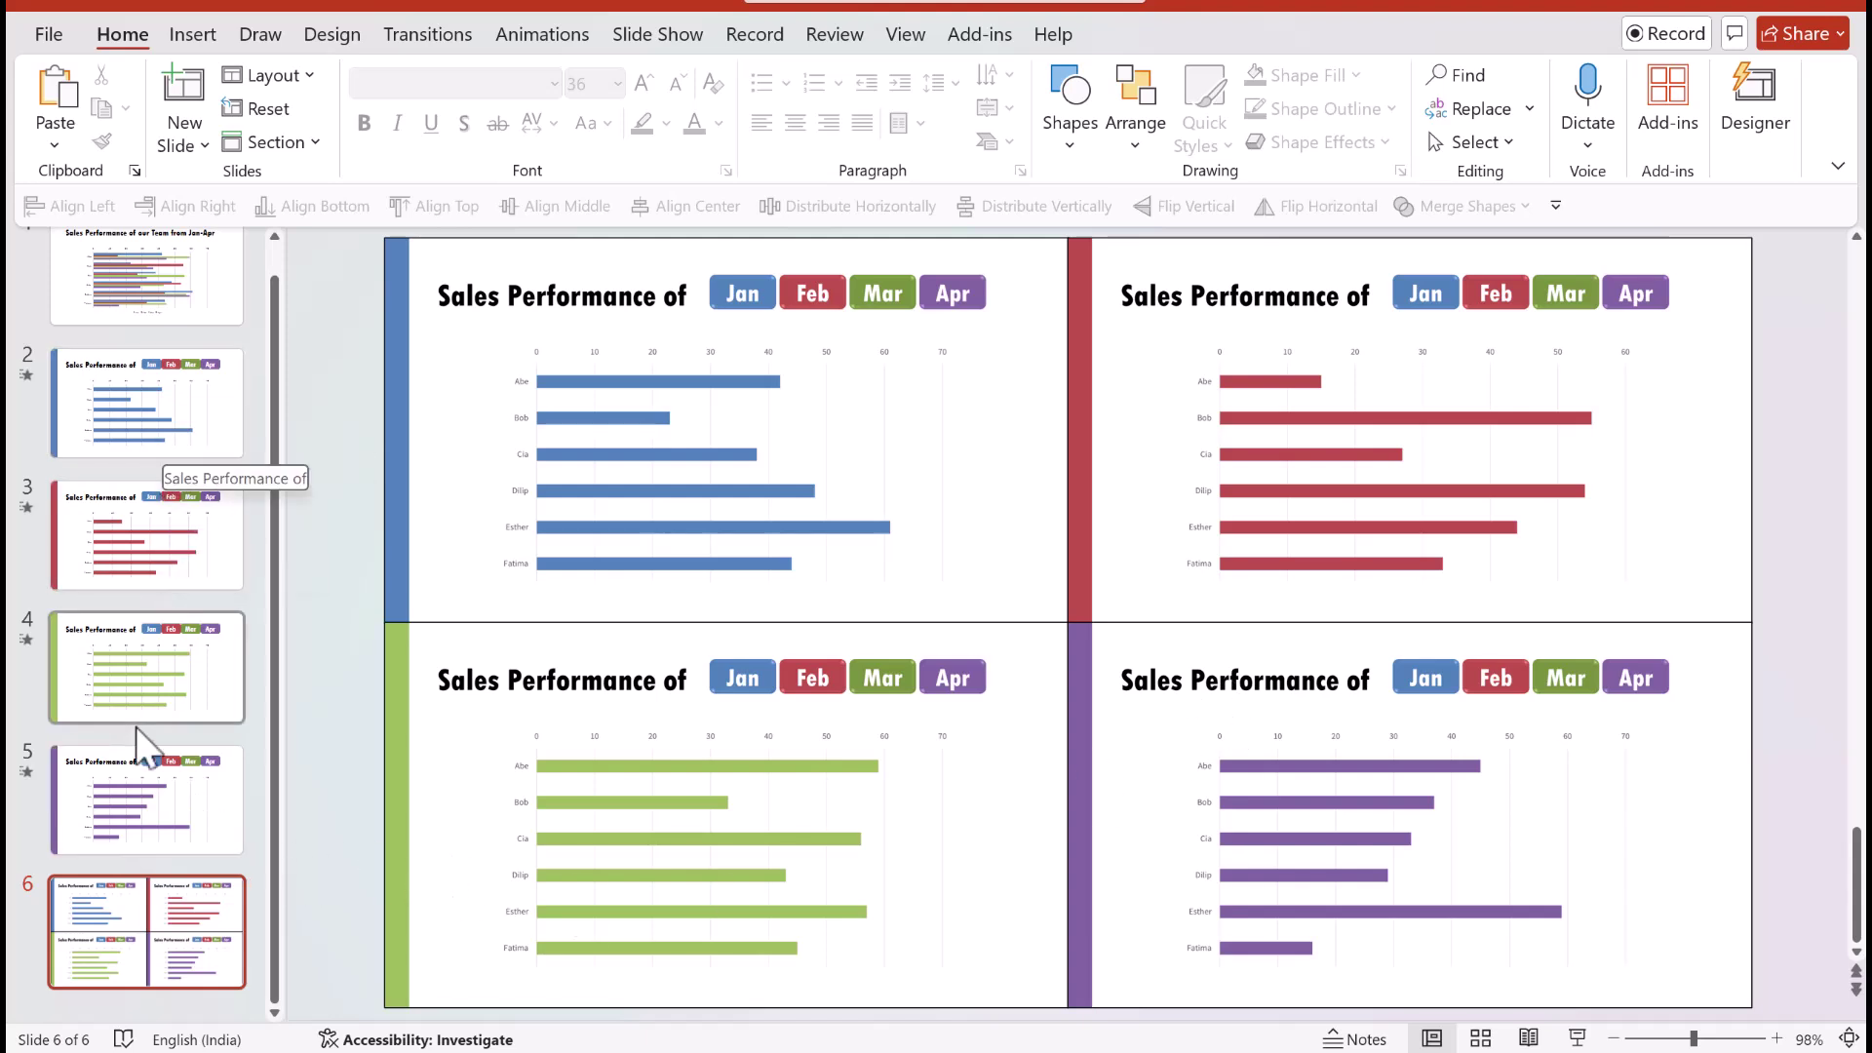
Step: Draw a small oval in the lower-right corner of slide 2
{"action": "left_click", "coordinate": [222, 444]}
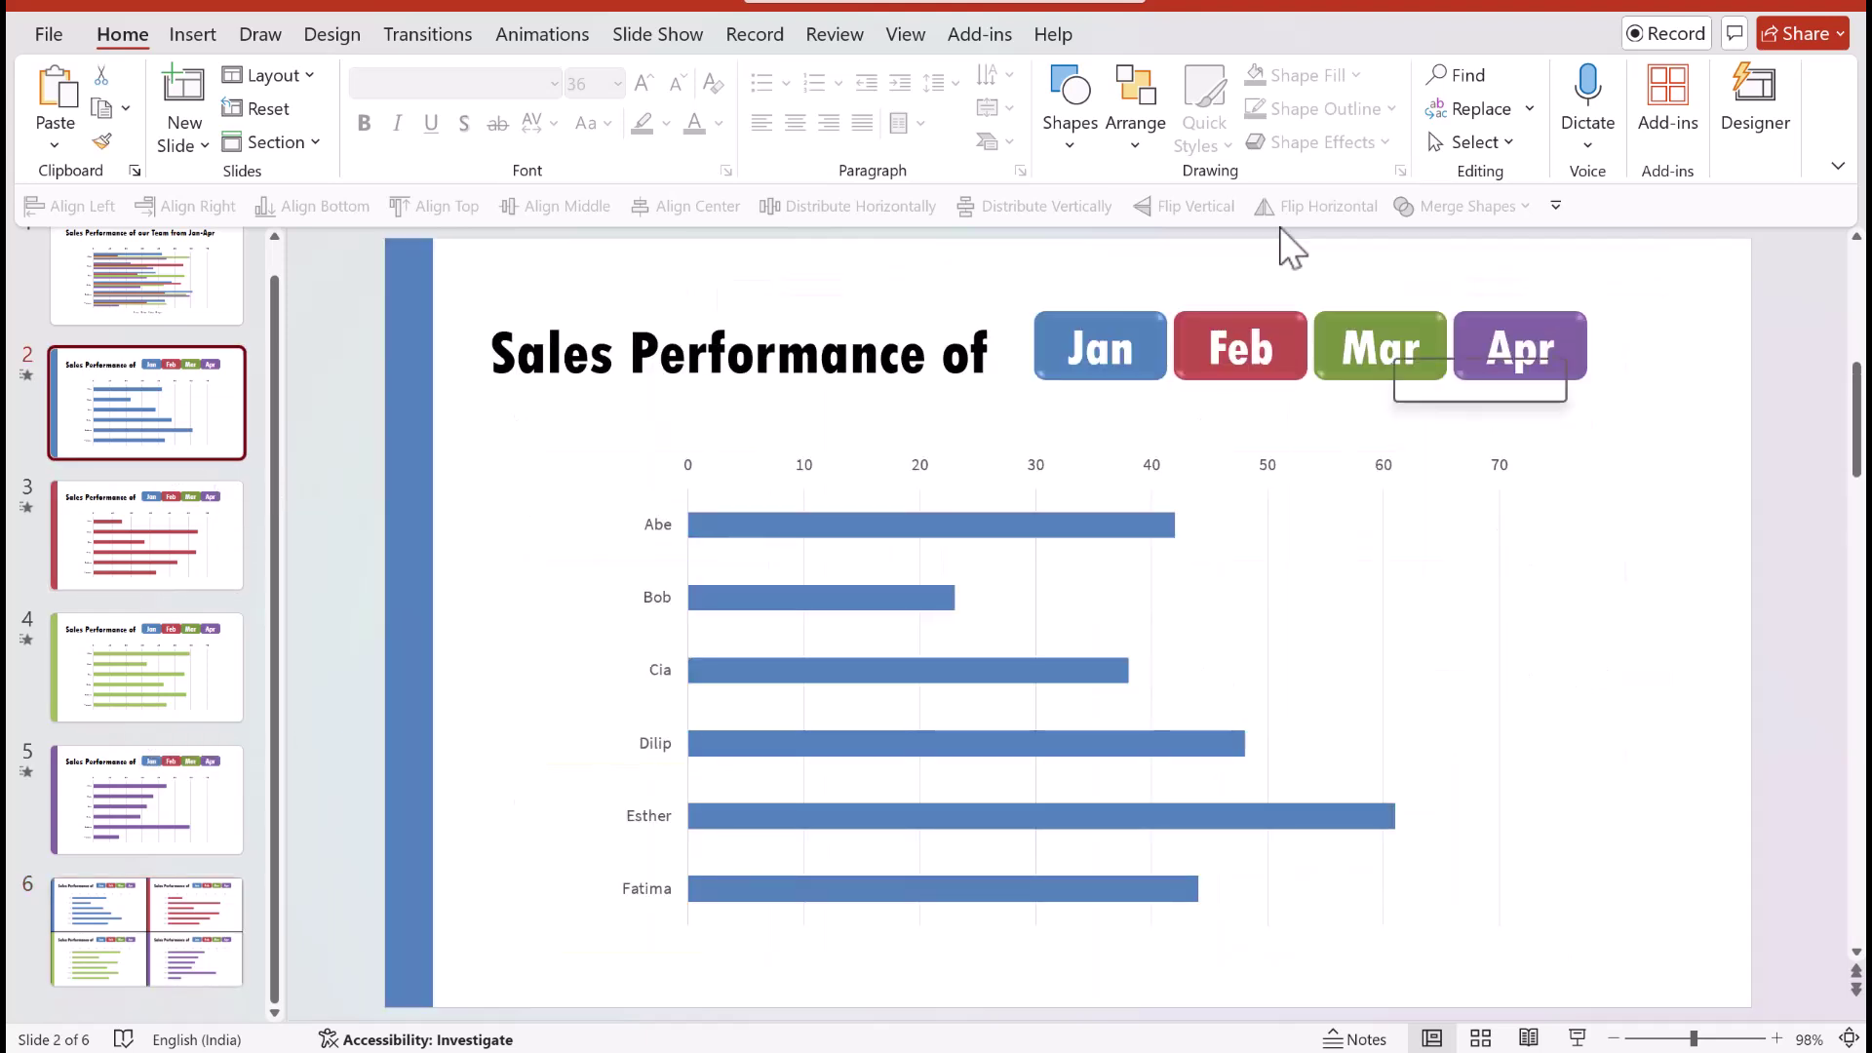
{"action": "left_click", "coordinate": [1070, 131]}
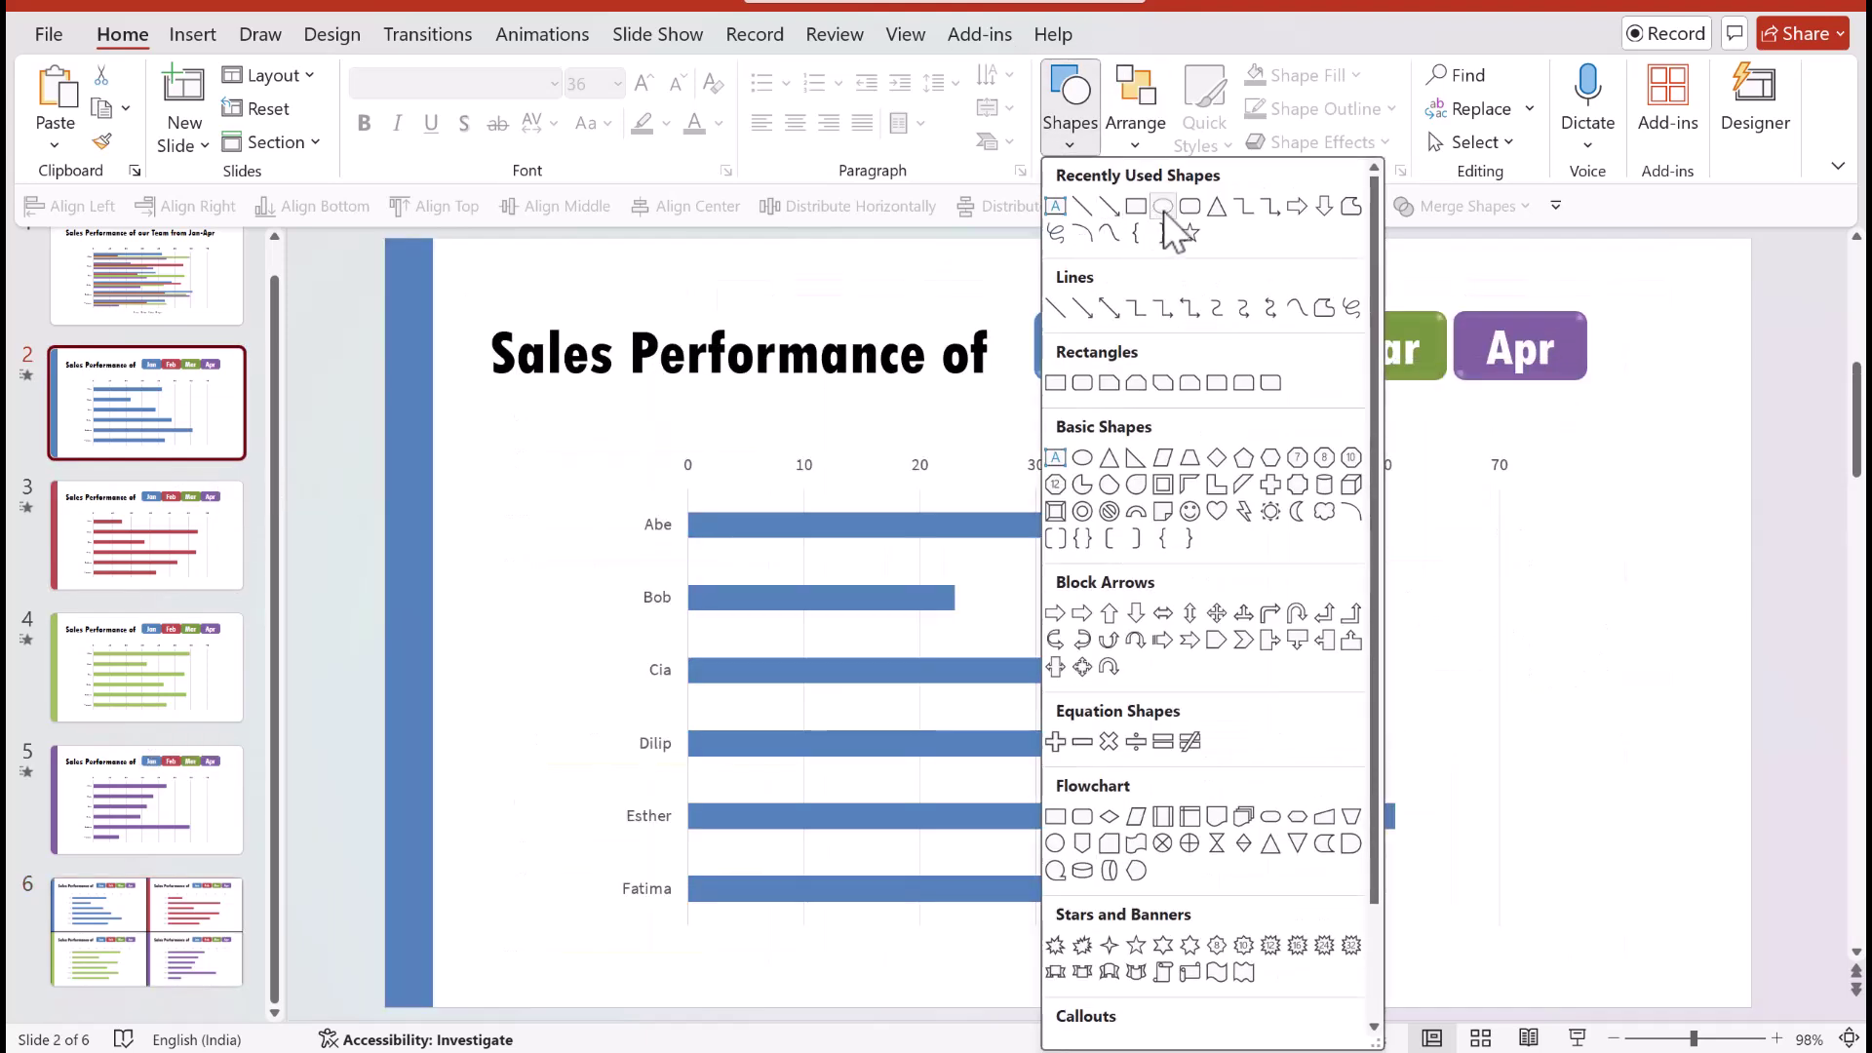
{"action": "left_click", "coordinate": [1162, 206]}
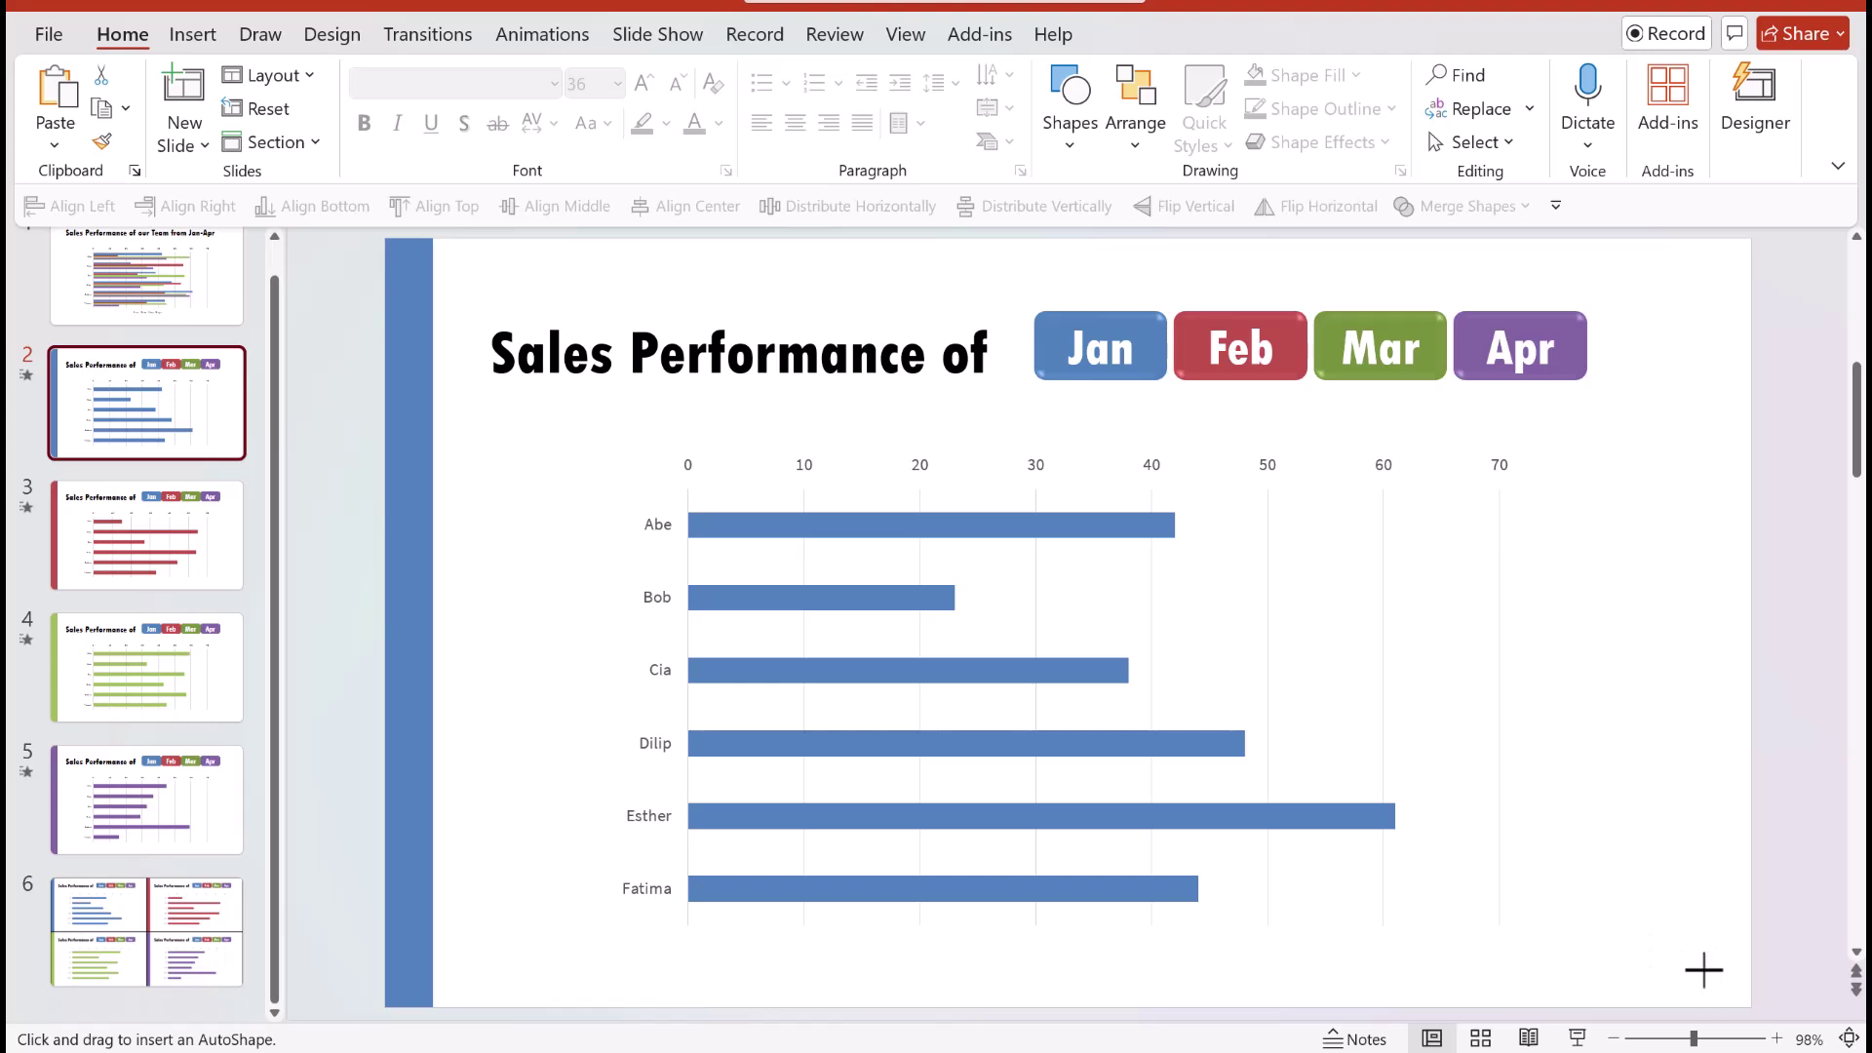
{"action": "left_click_drag", "start_coordinate": [1704, 971], "coordinate": [1730, 996]}
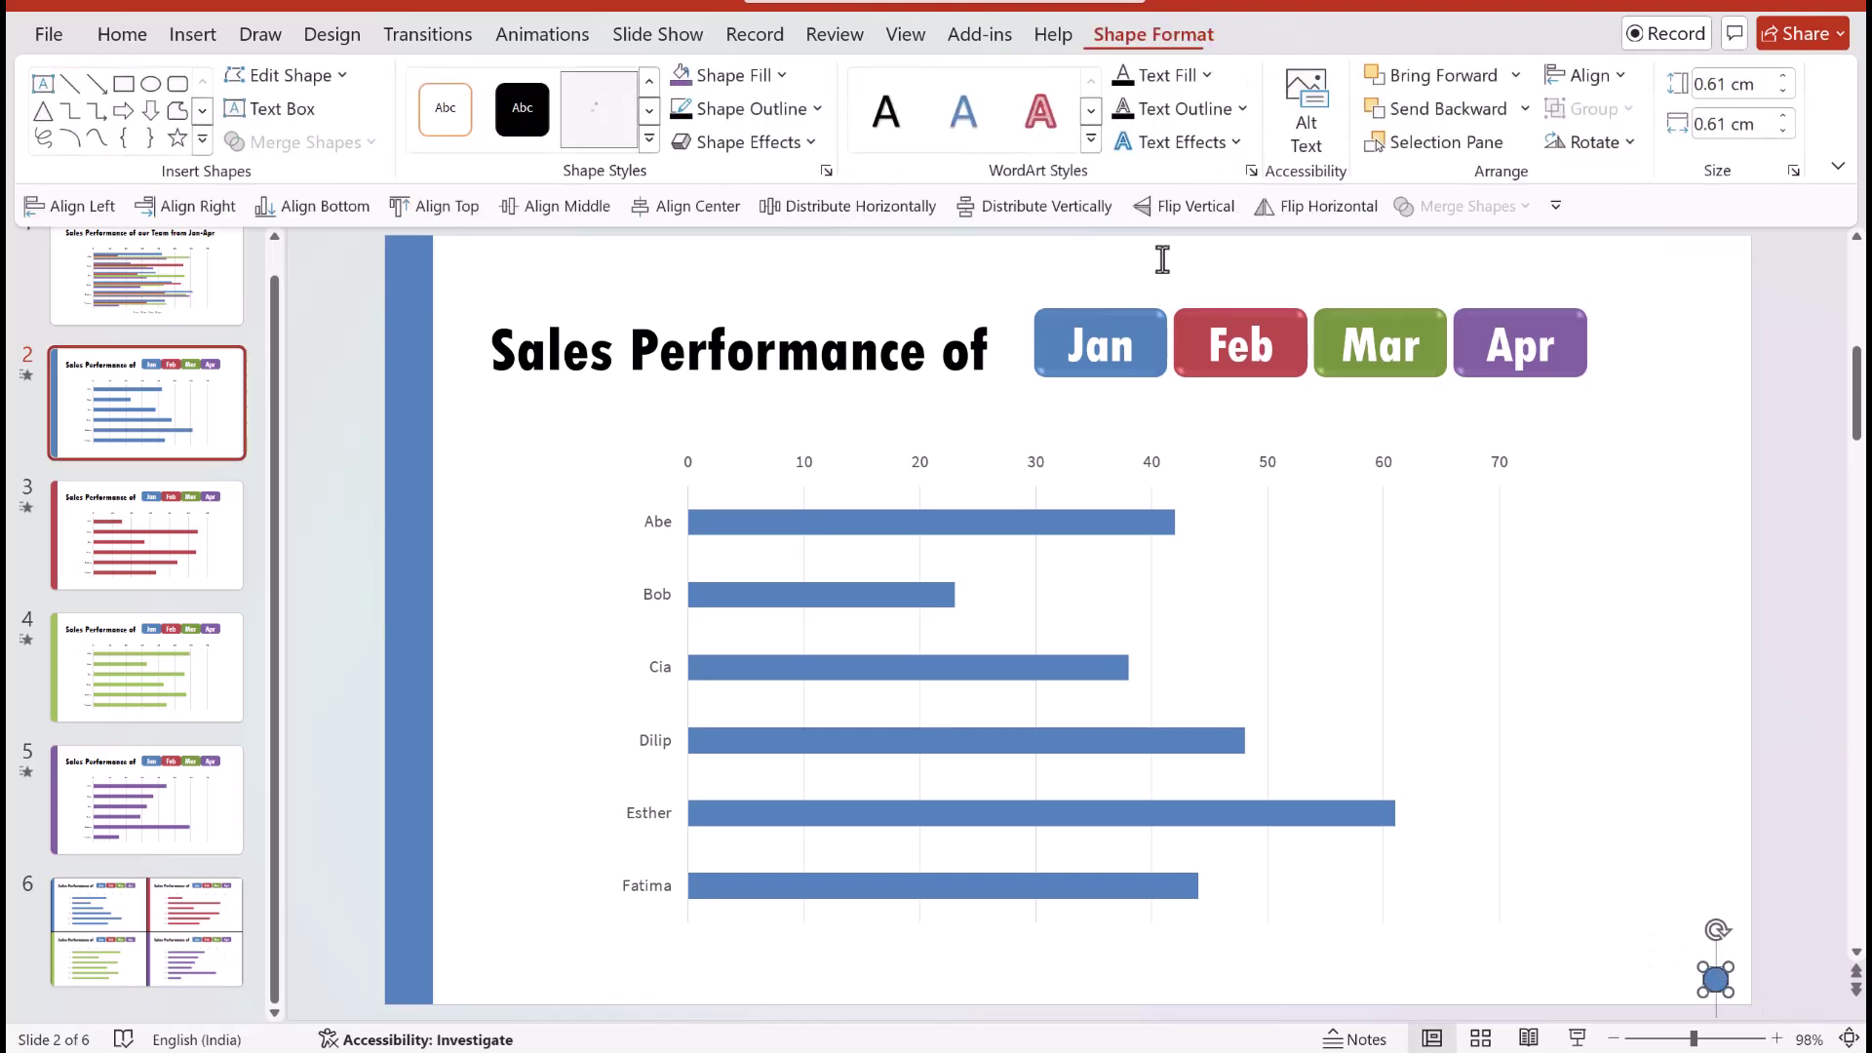
Step: Fill the circle light blue and apply the Preset 3 bevel effect
{"action": "left_click", "coordinate": [722, 82]}
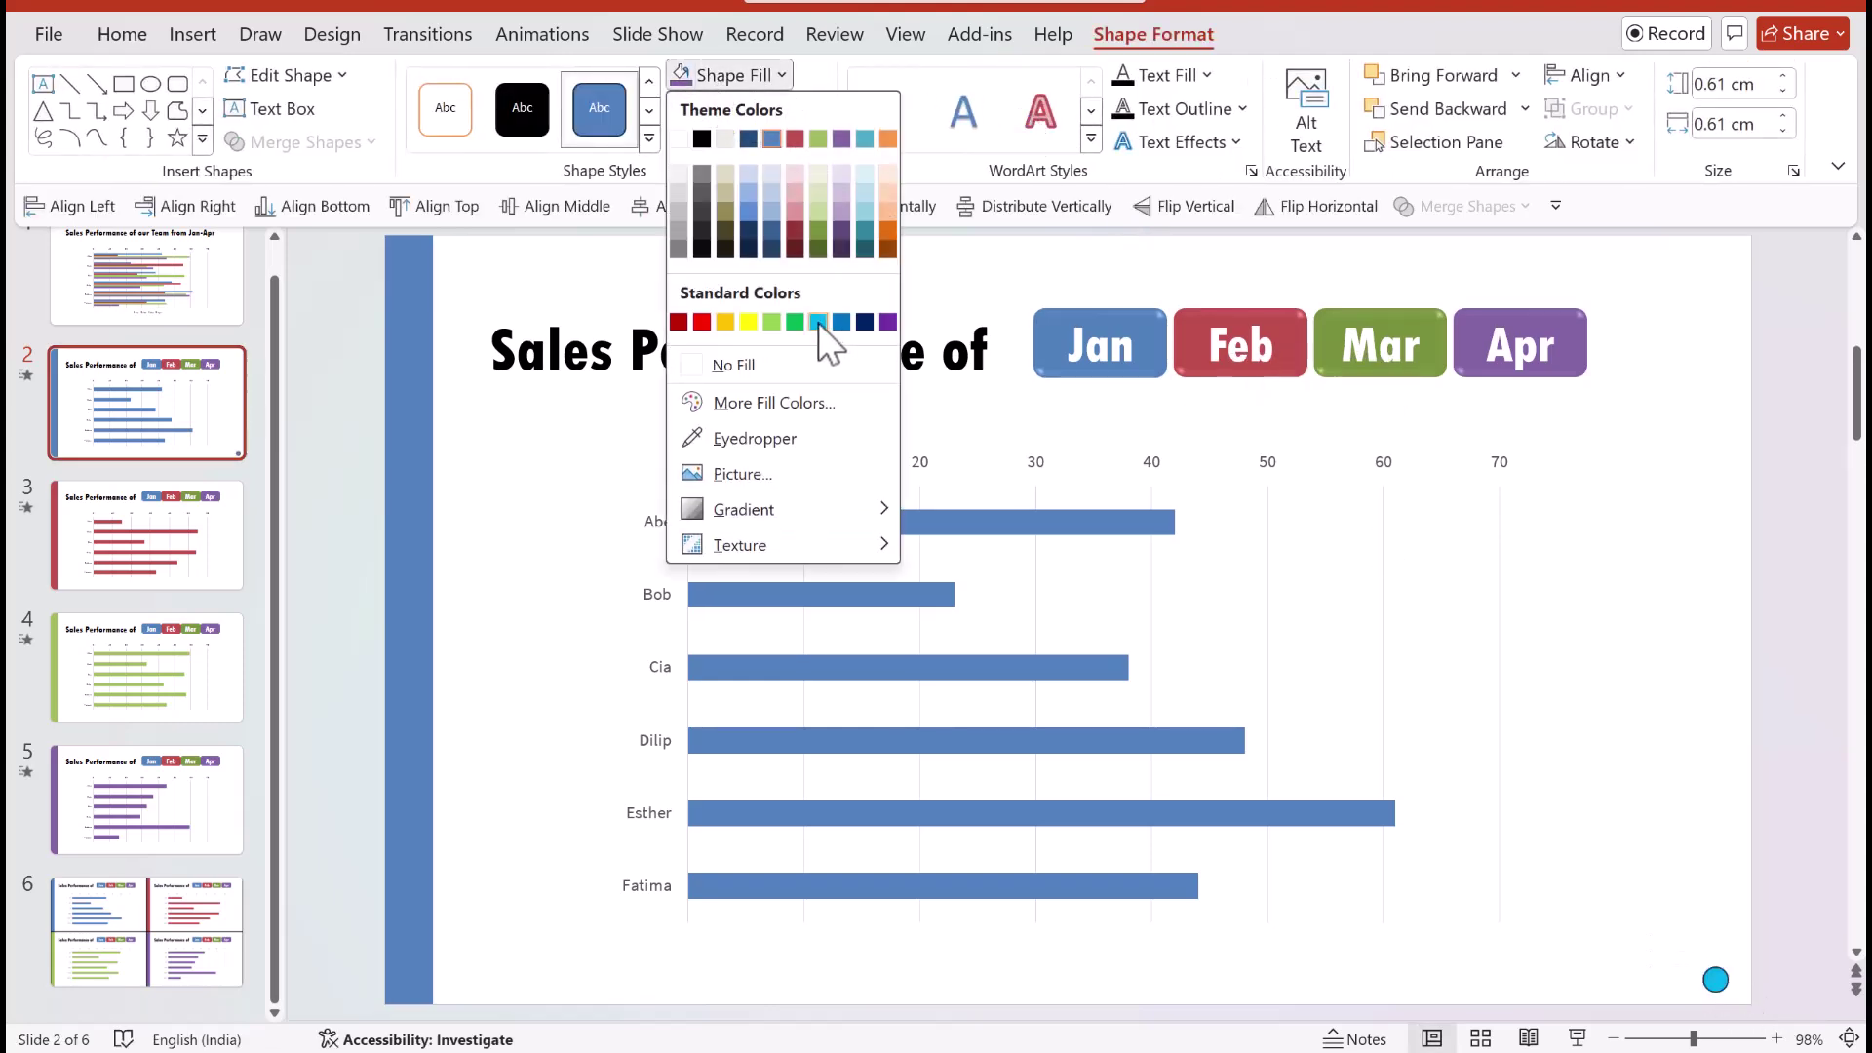
{"action": "left_click", "coordinate": [817, 324]}
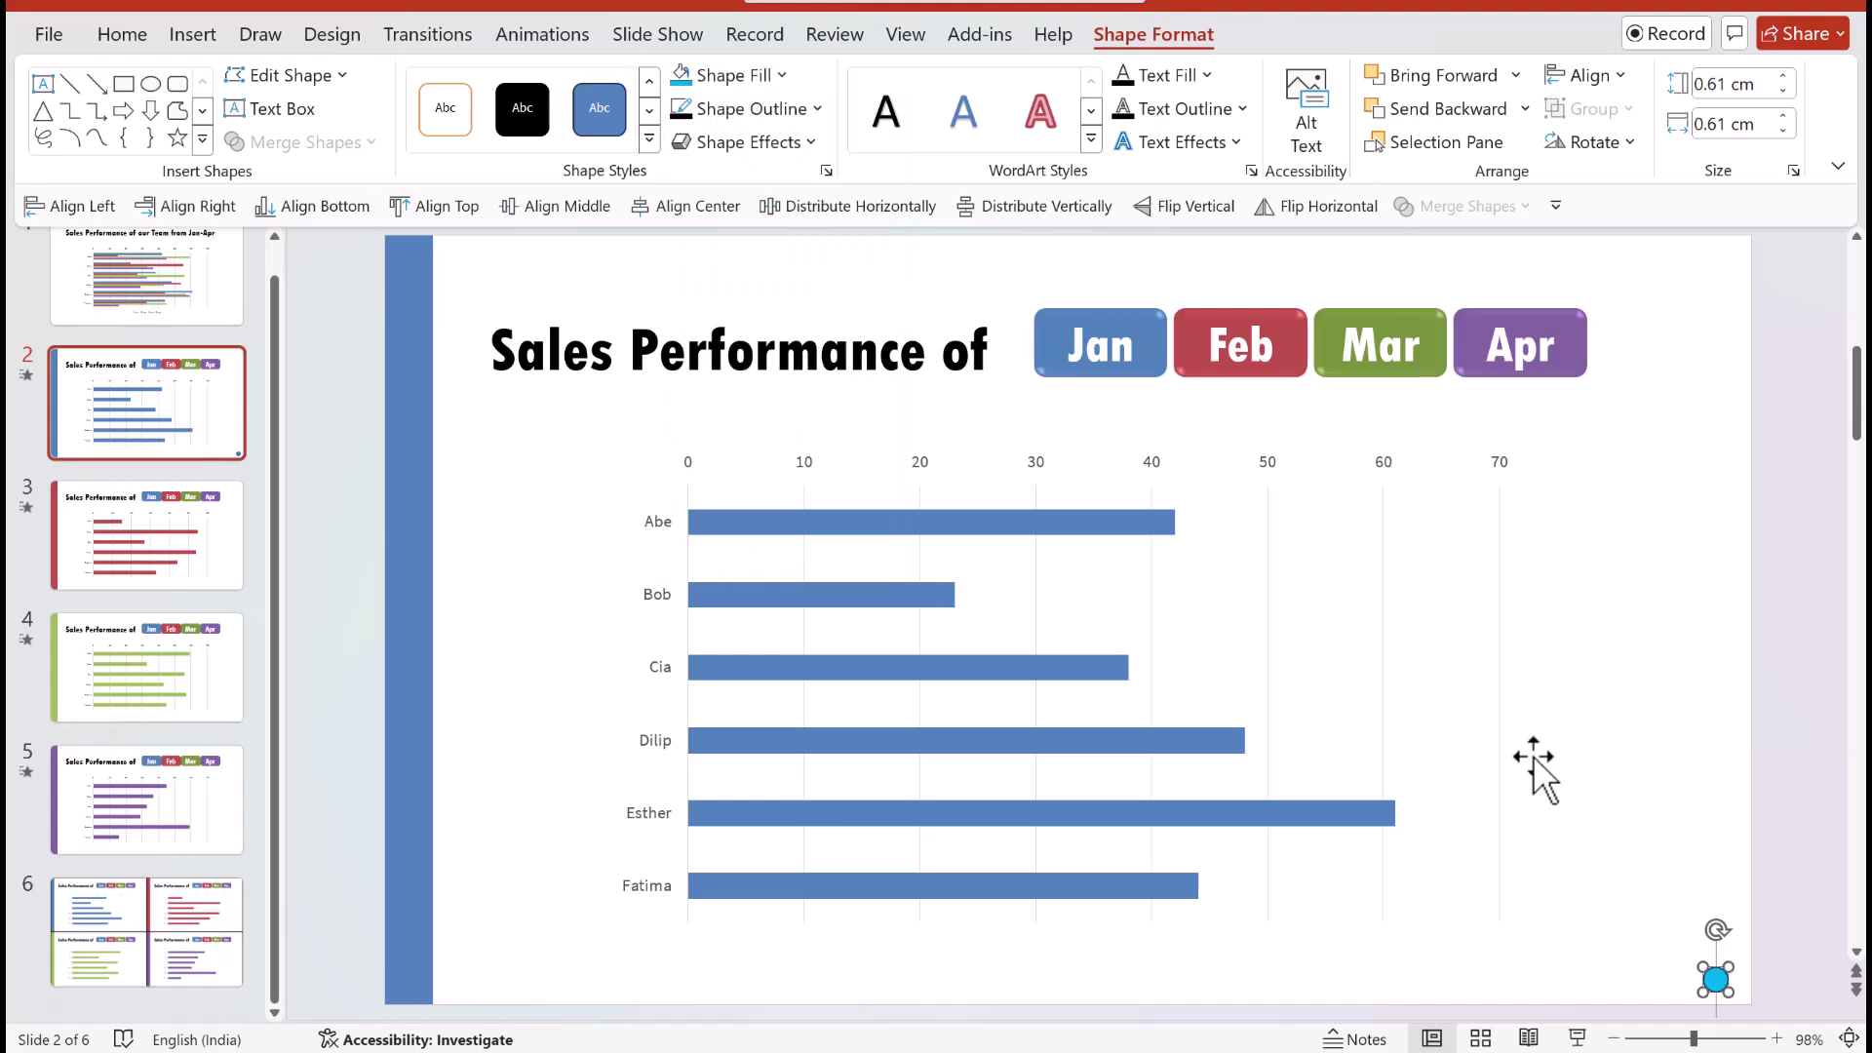
{"action": "left_click", "coordinate": [760, 143]}
{"action": "mouse_move", "coordinate": [772, 200]}
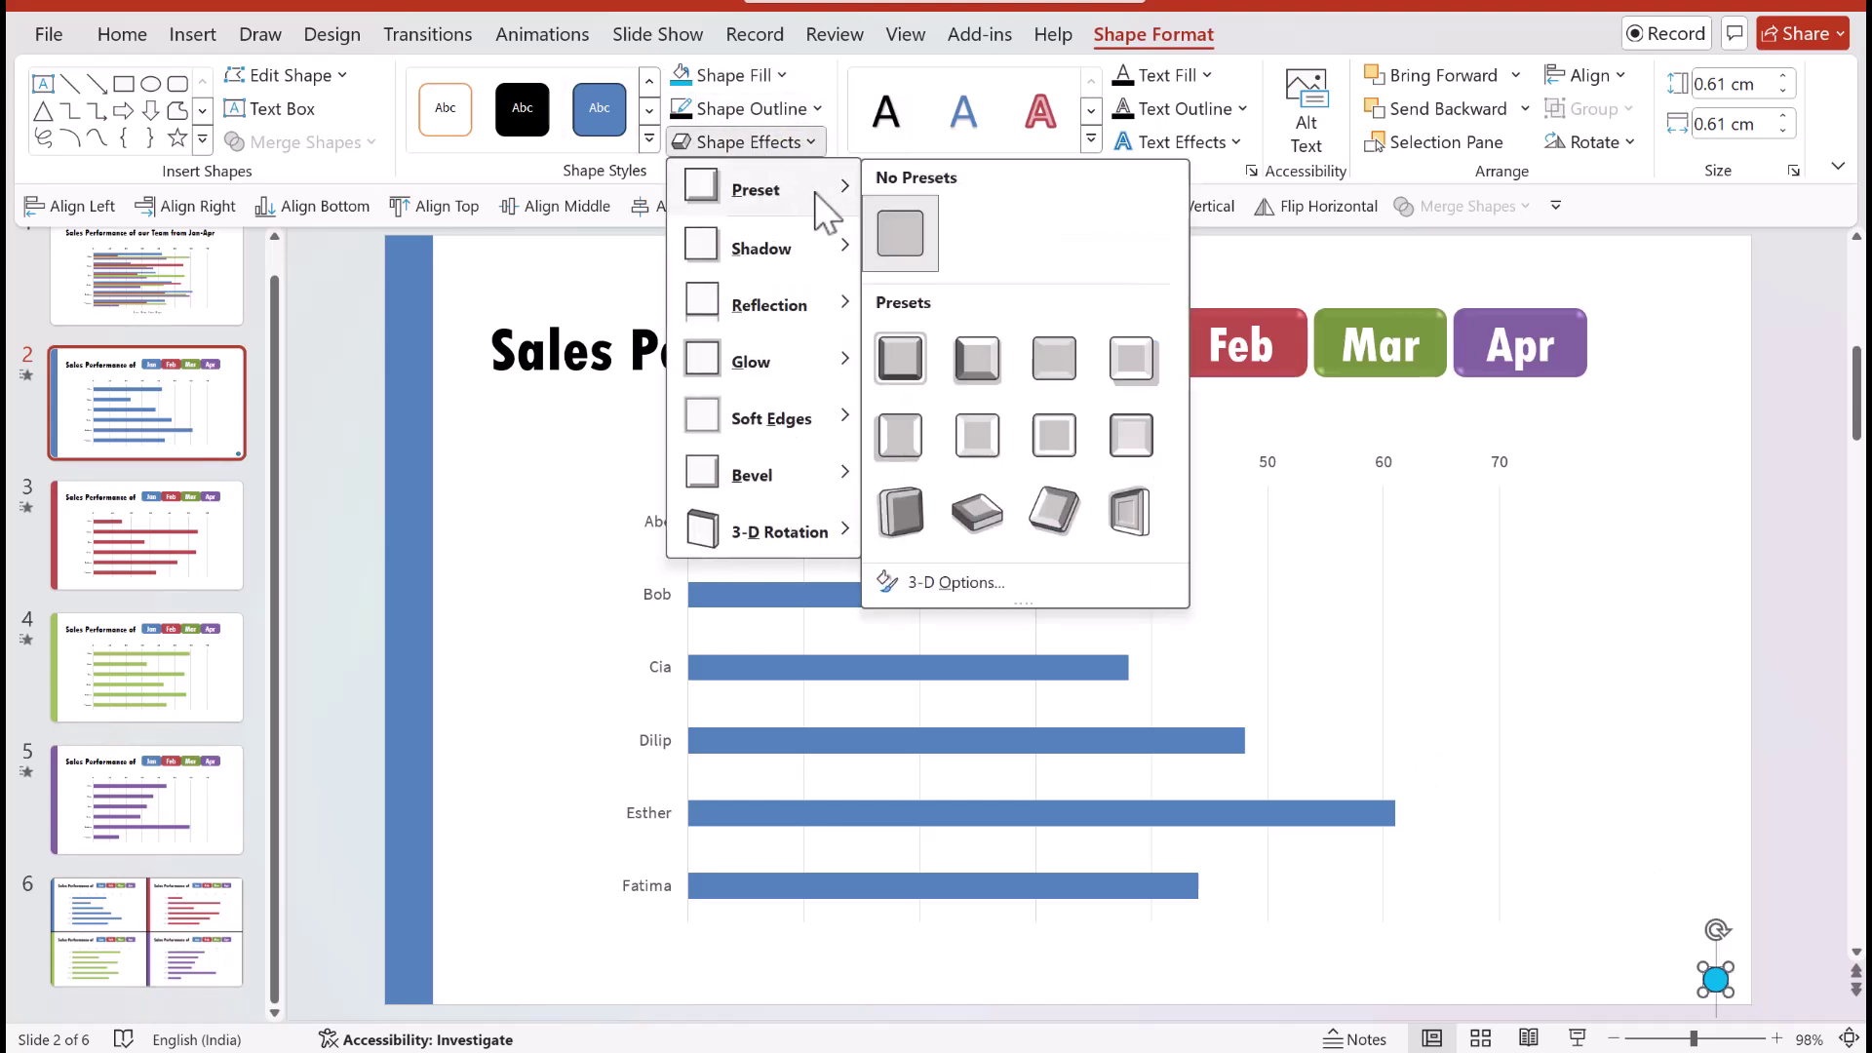
{"action": "left_click", "coordinate": [1056, 373]}
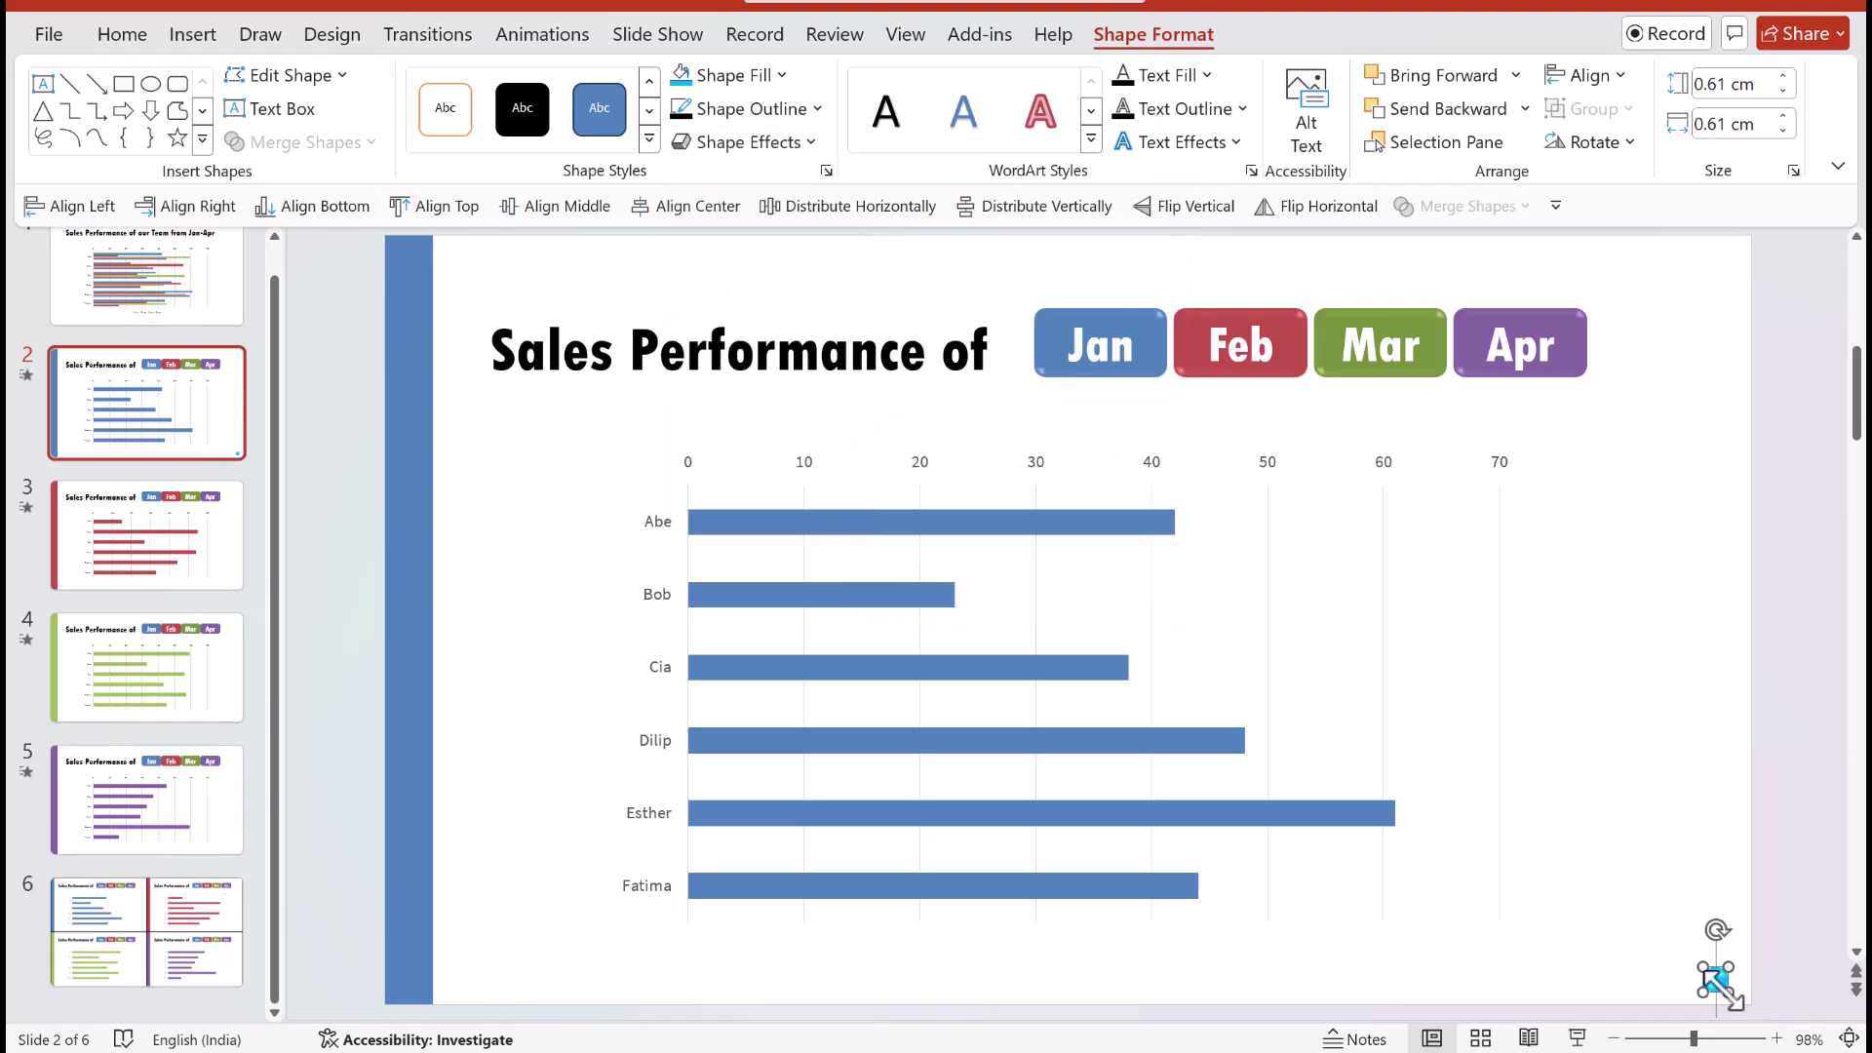
Step: Hyperlink the light-blue dot to slide 6, the overview slide
{"action": "key", "text": "ctrl+k"}
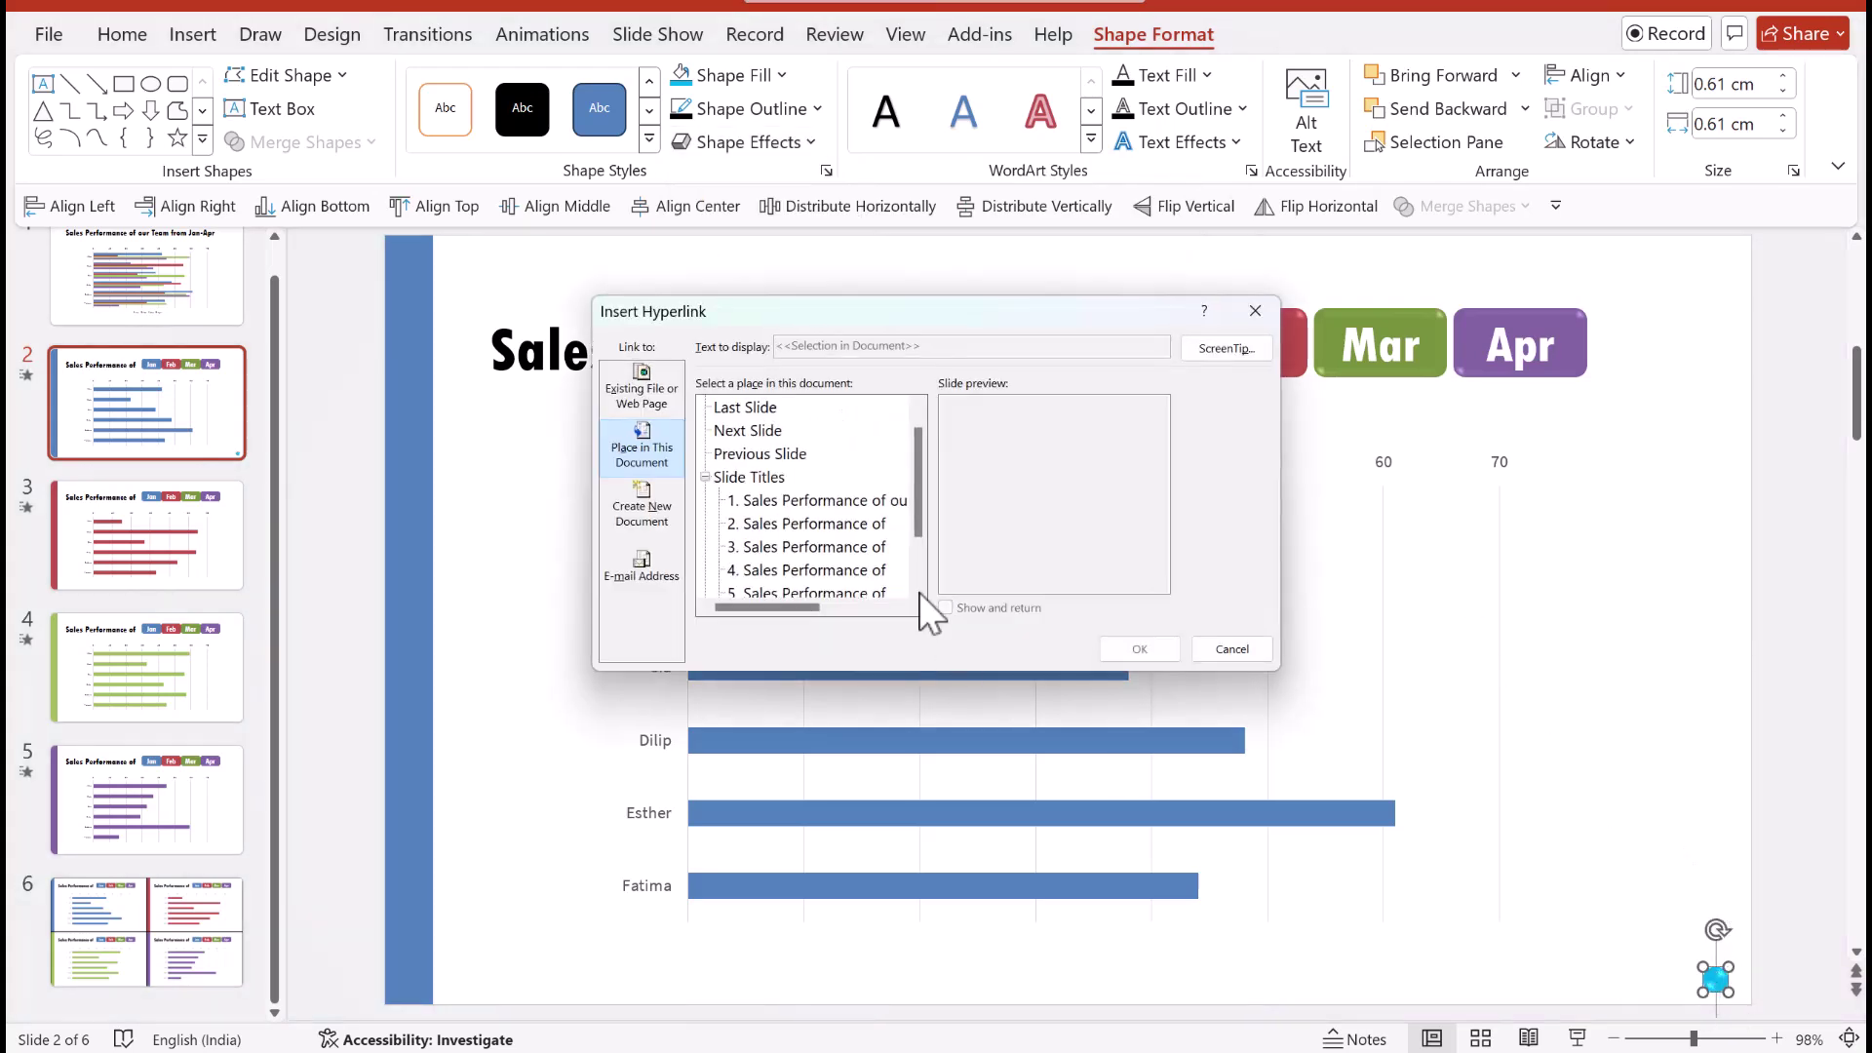
{"action": "left_click_drag", "start_coordinate": [918, 506], "coordinate": [909, 559]}
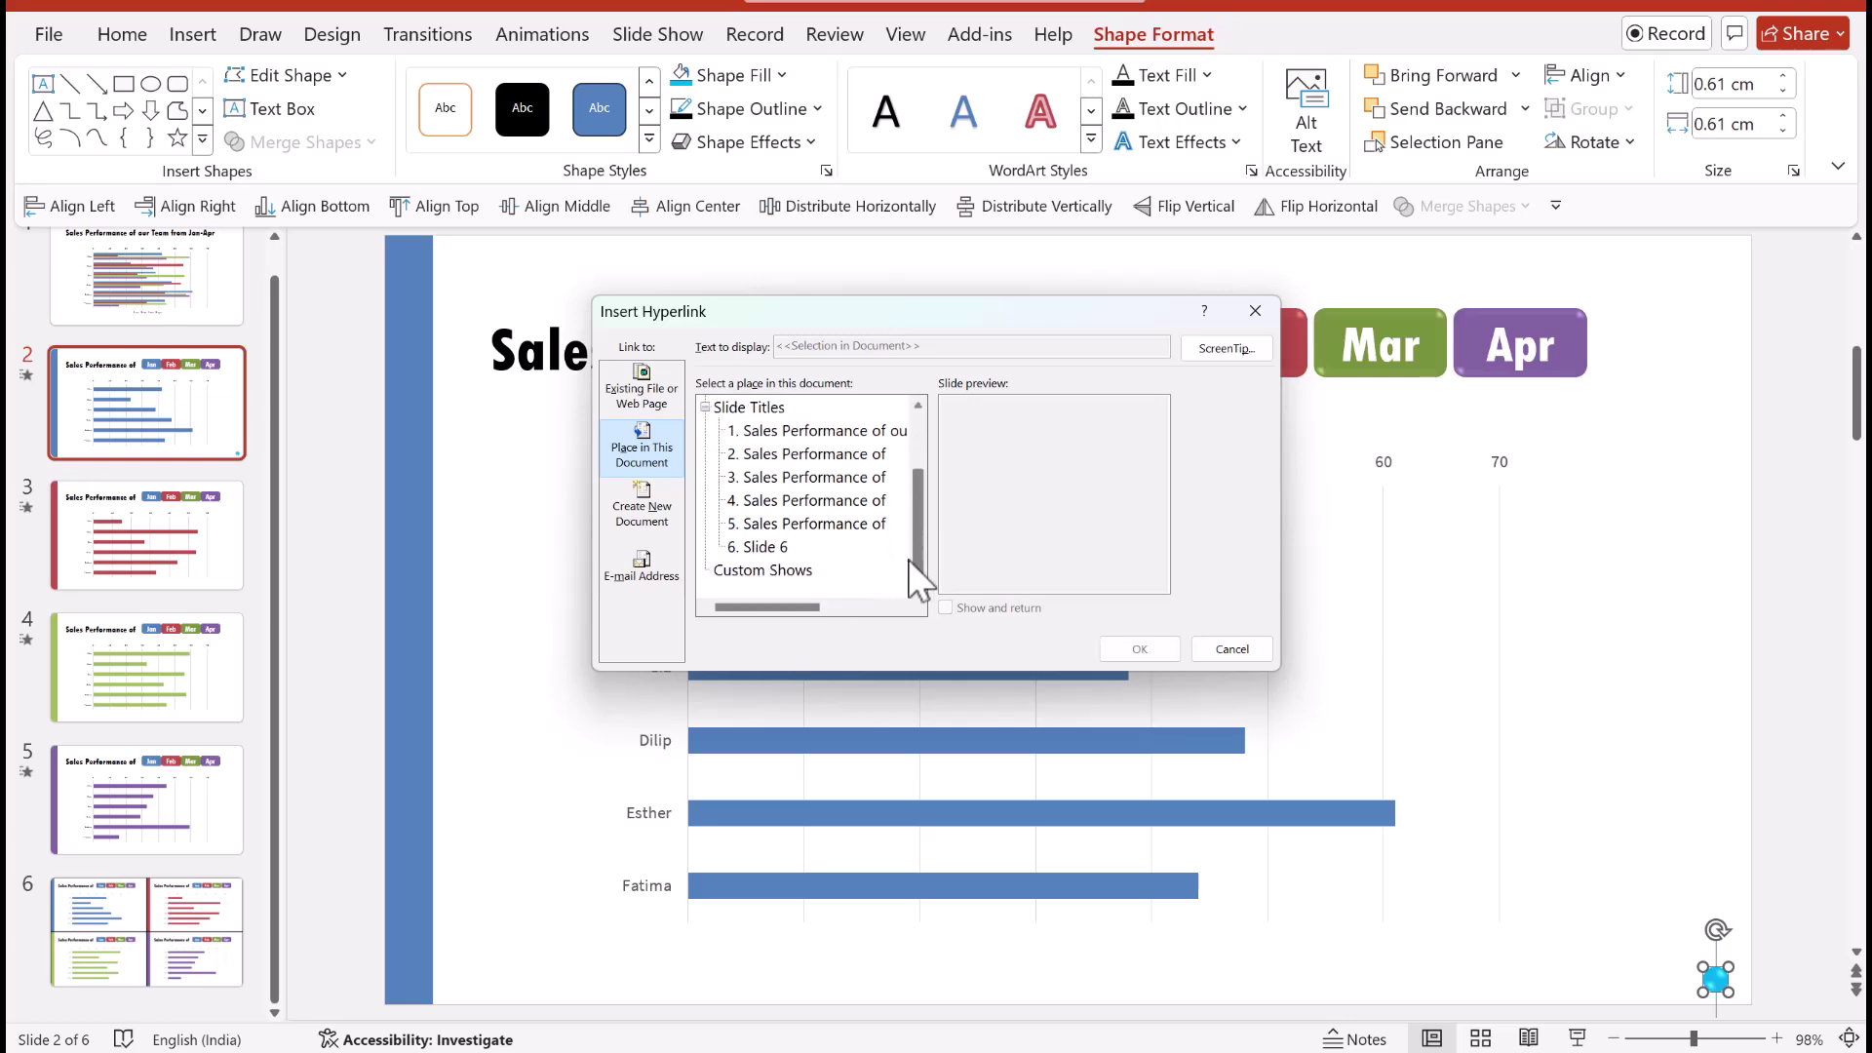
{"action": "left_click", "coordinate": [775, 548]}
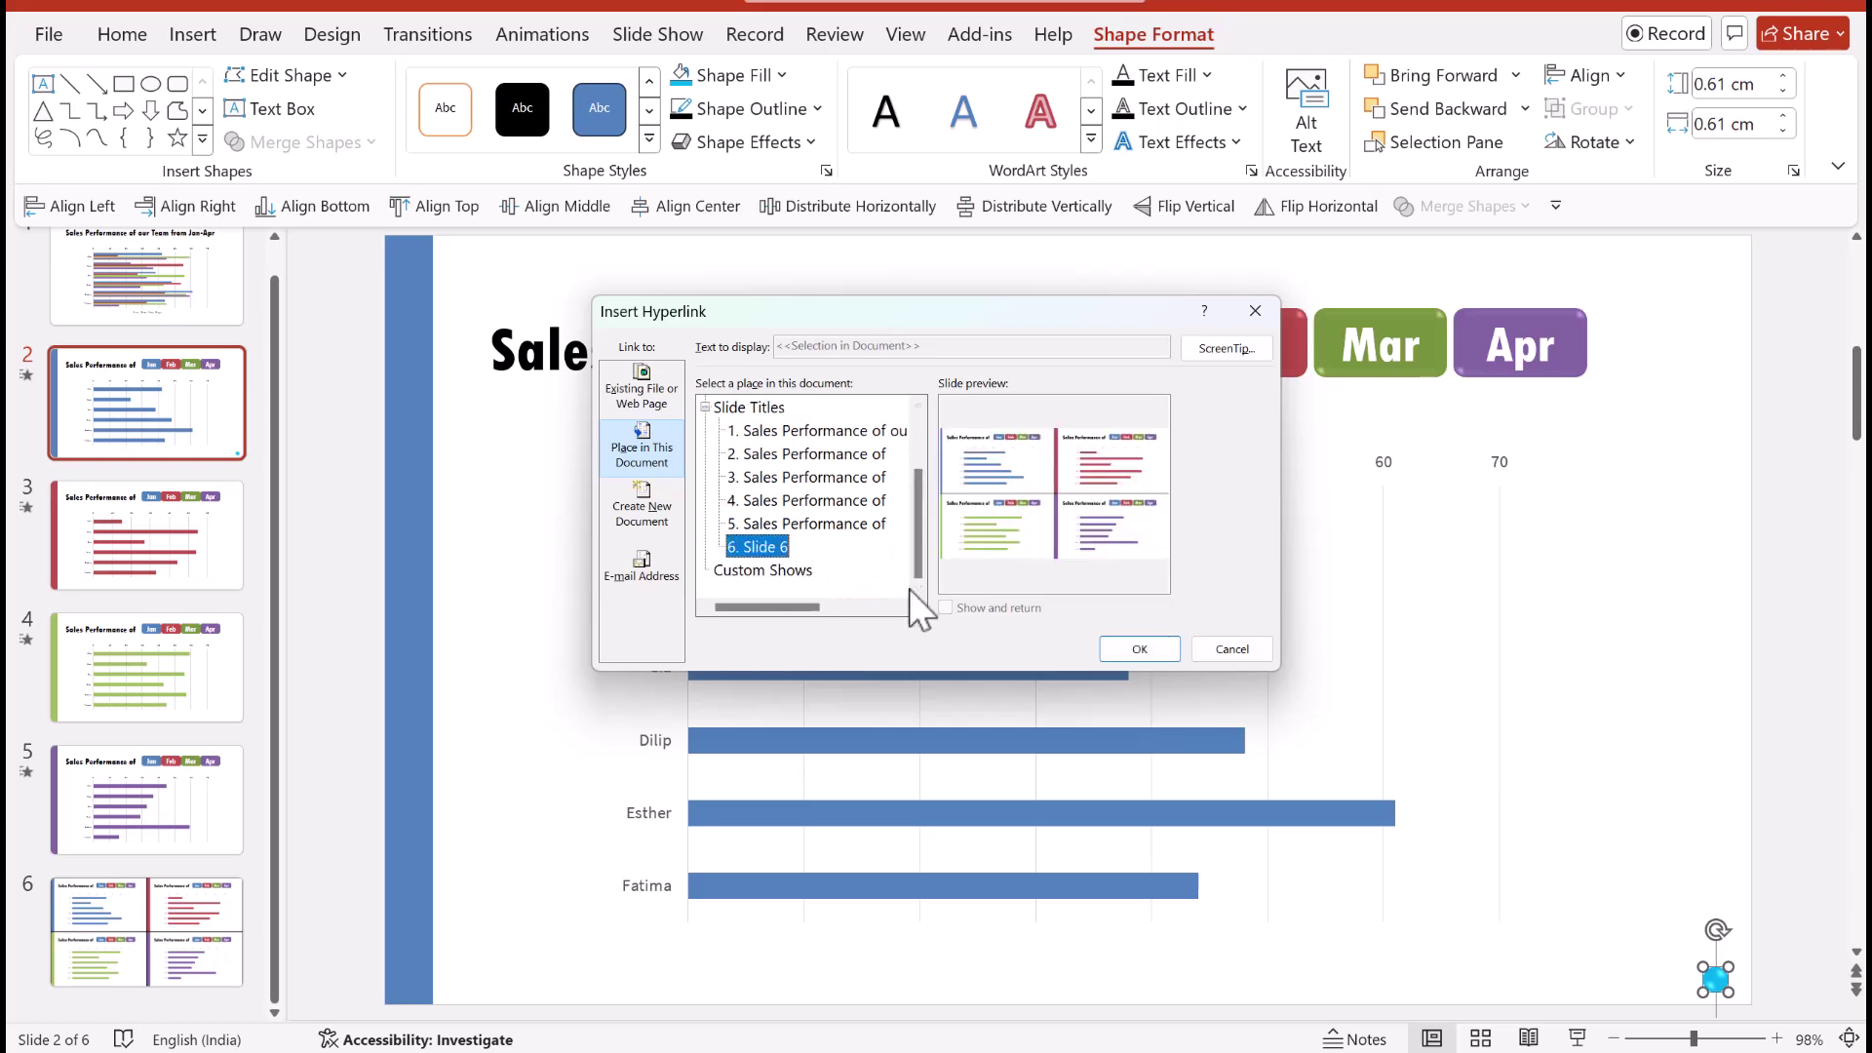
{"action": "left_click", "coordinate": [1150, 646]}
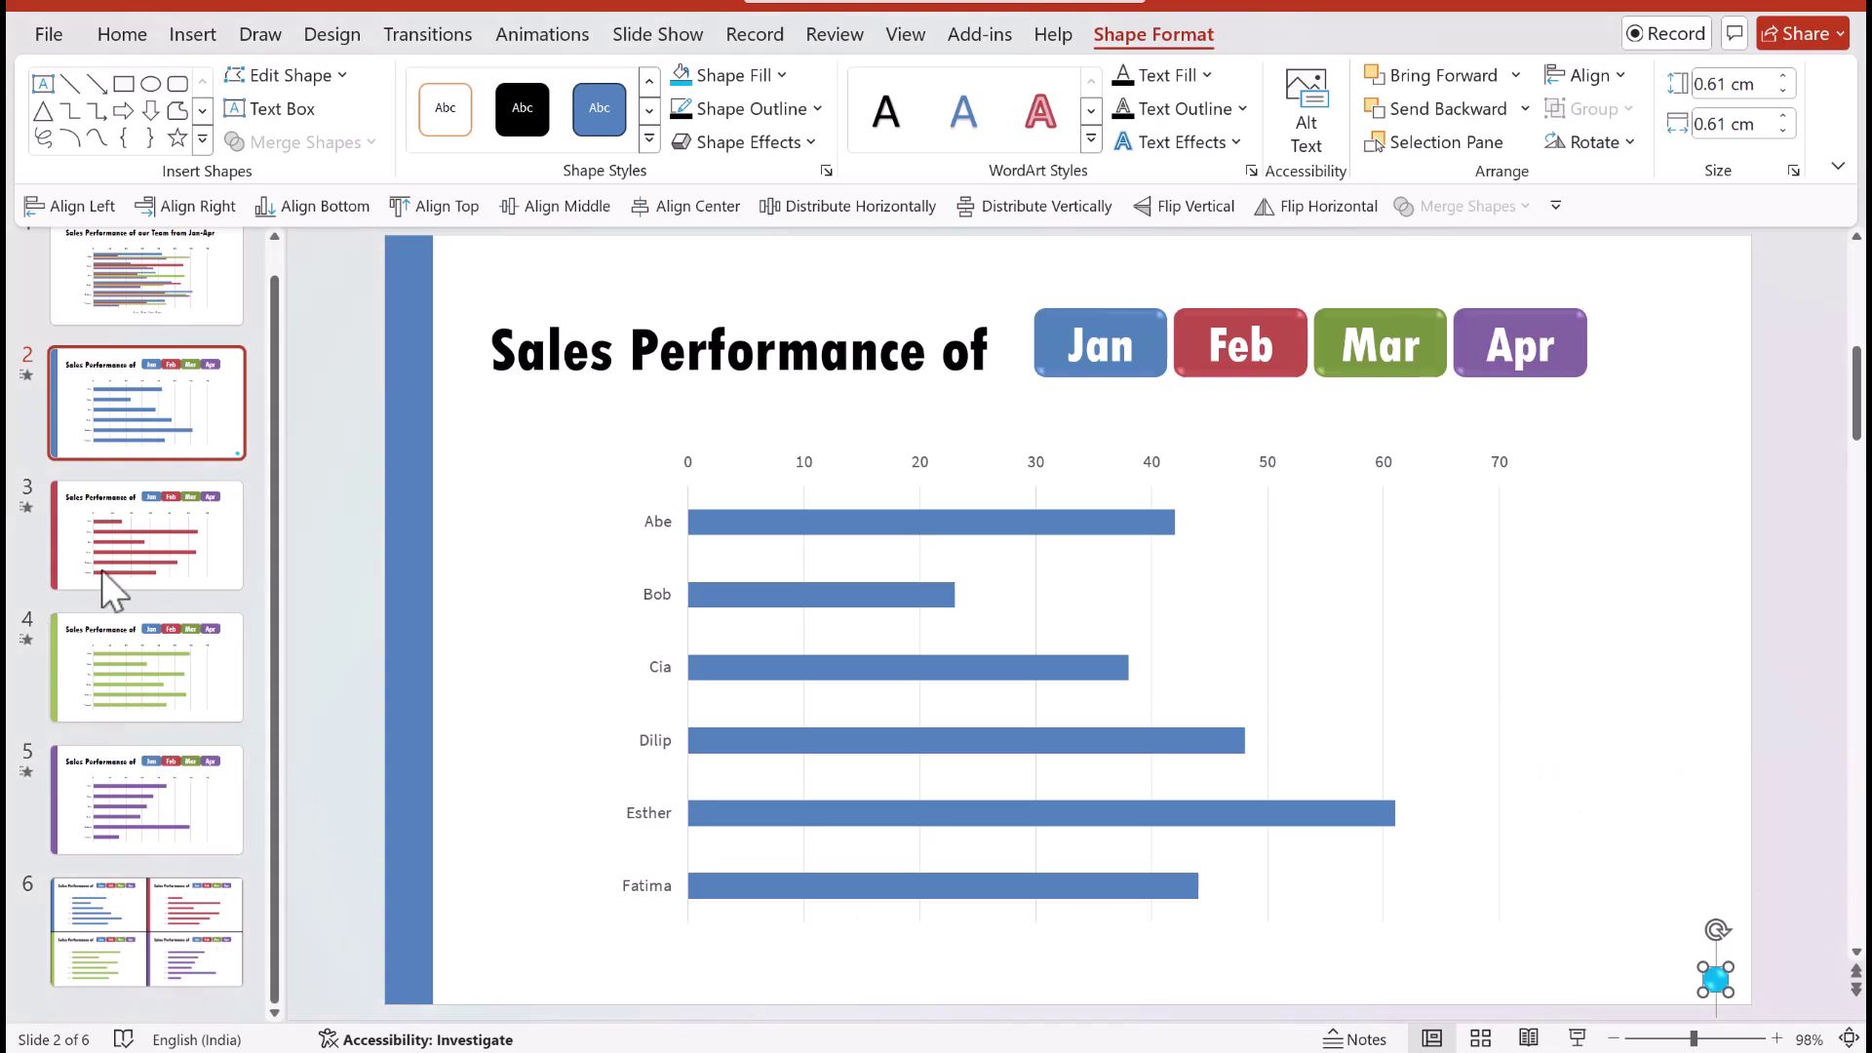
Step: Move through the February, March and April chart slides 3 to 5
{"action": "left_click", "coordinate": [153, 586]}
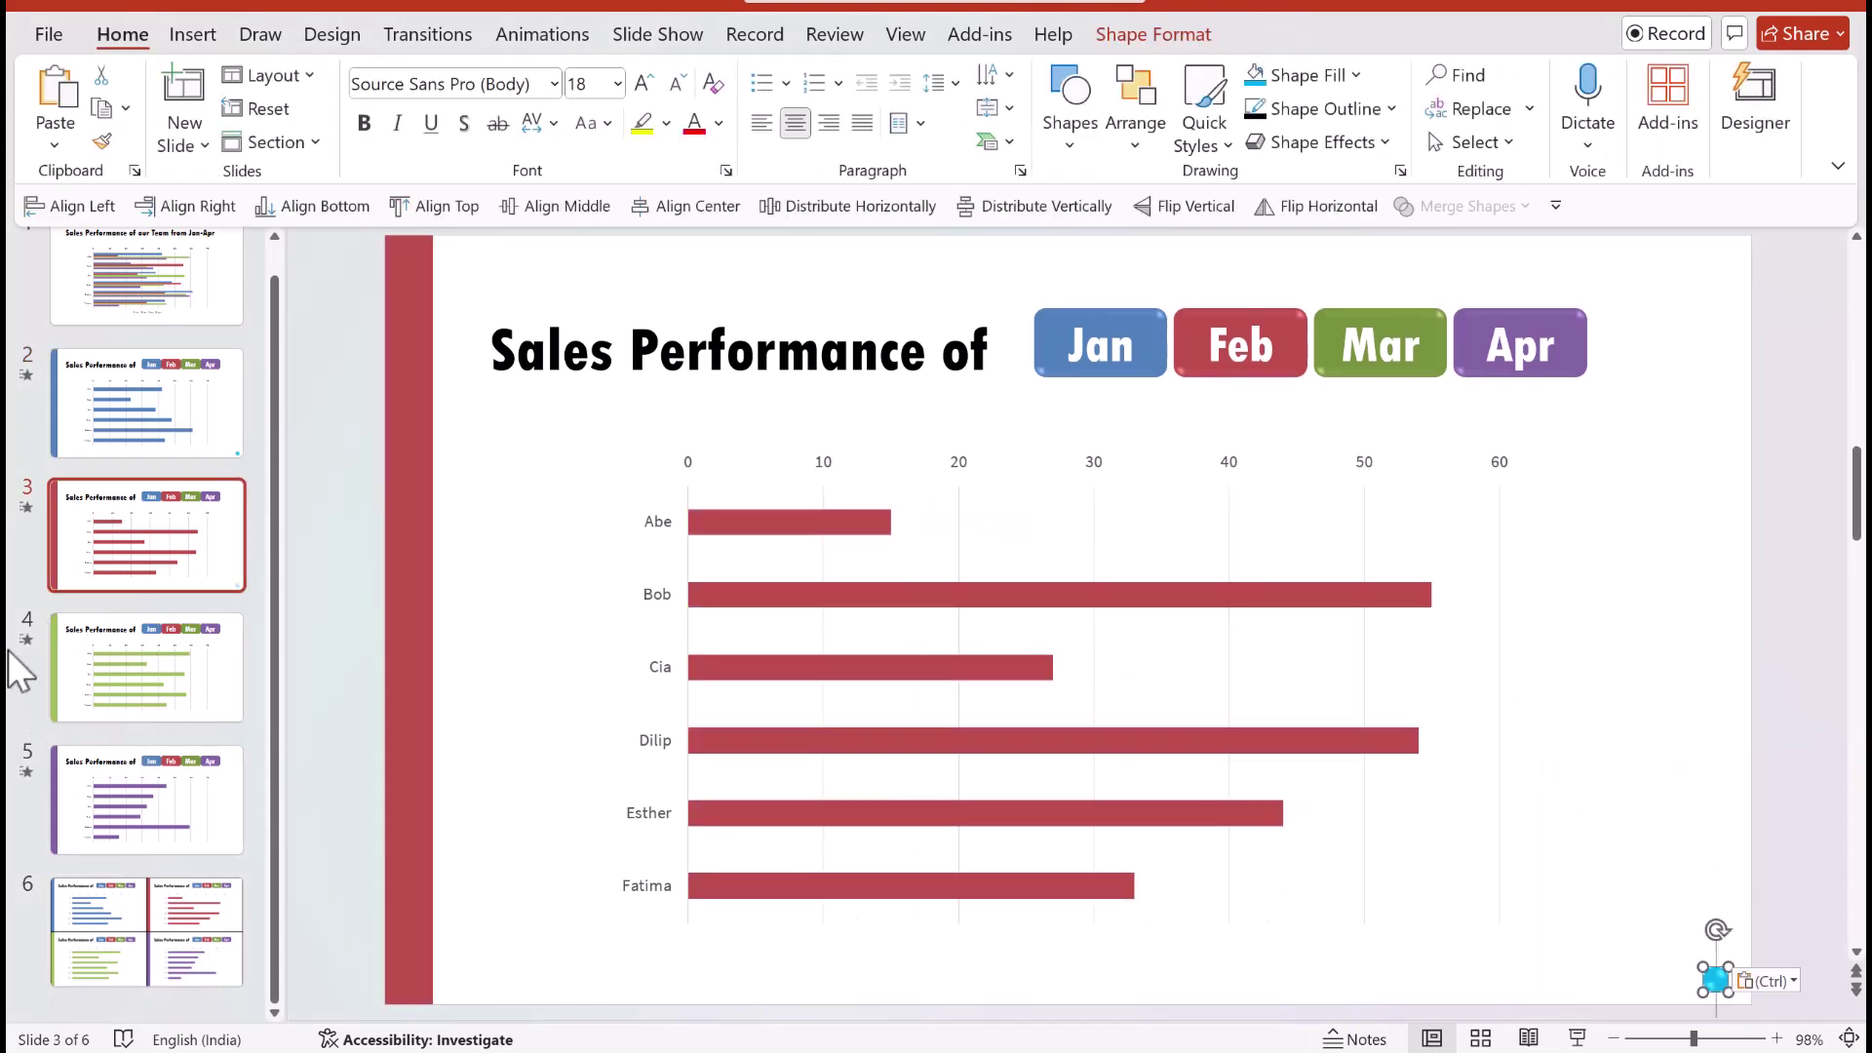
{"action": "left_click", "coordinate": [122, 664]}
{"action": "left_click", "coordinate": [119, 770]}
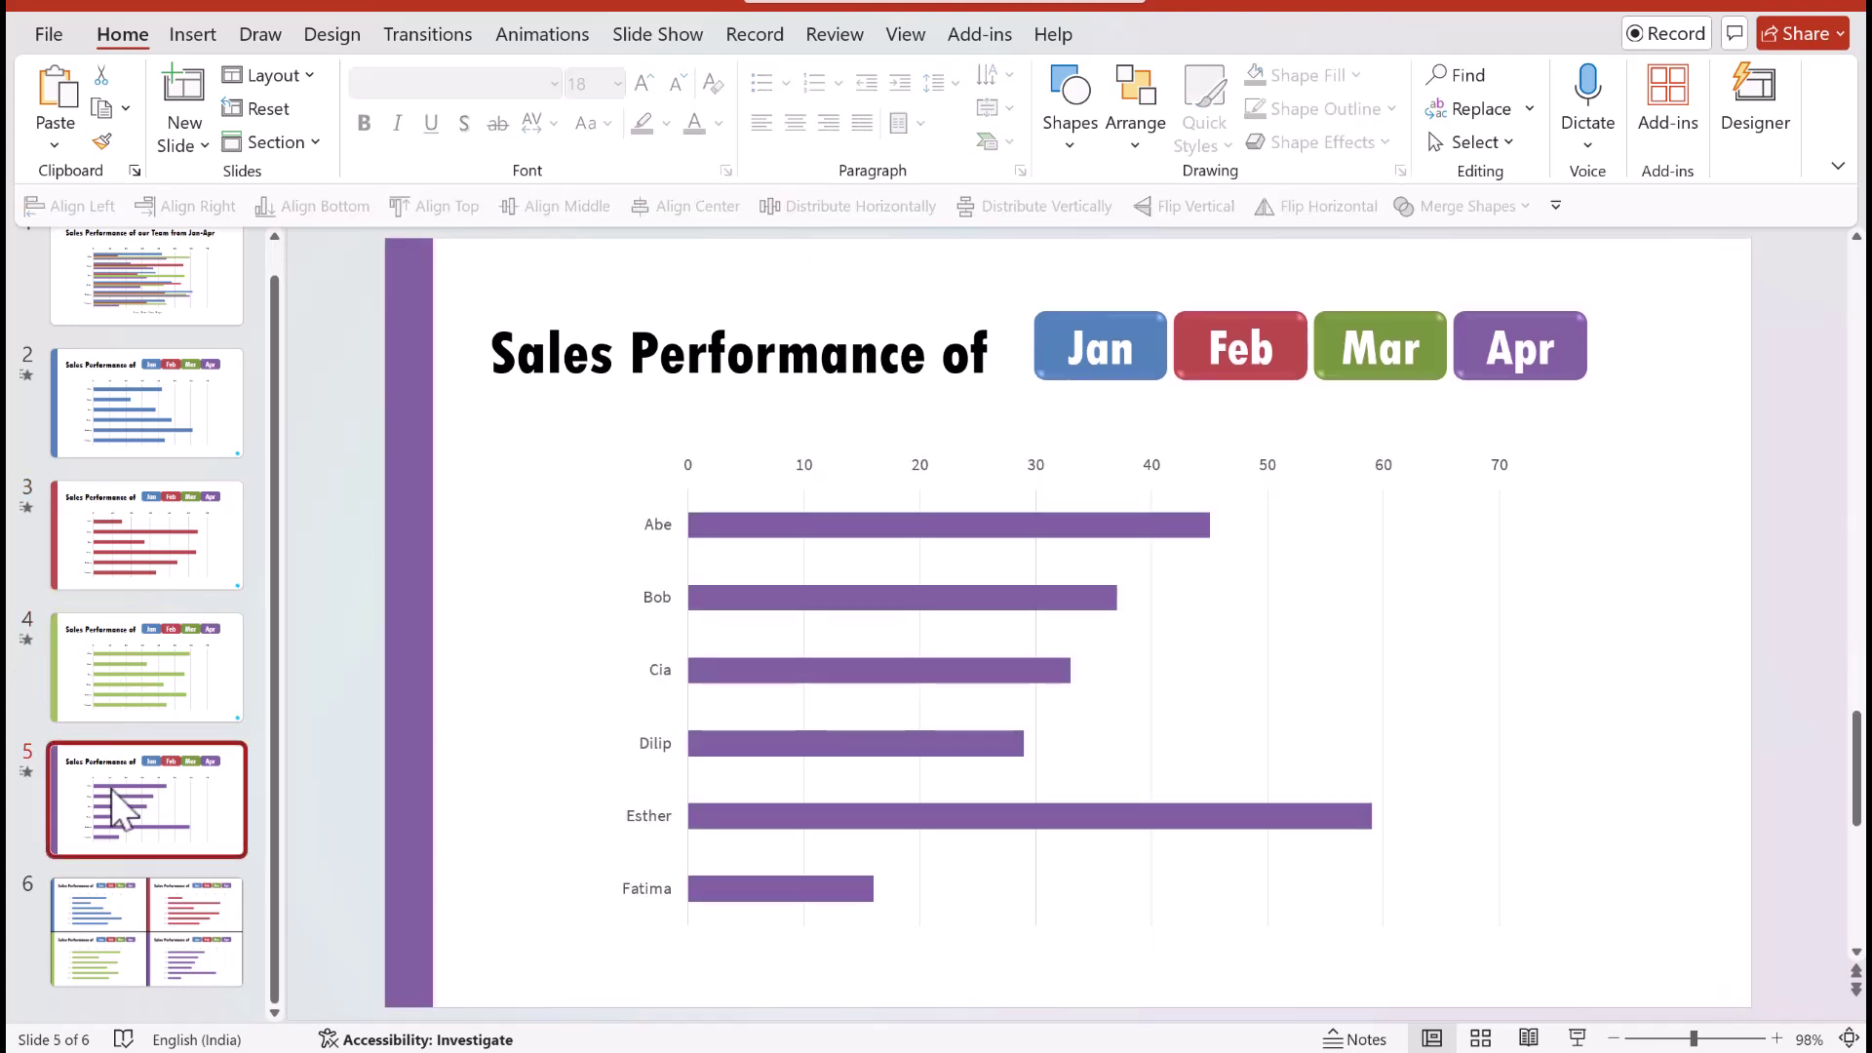
Step: In the slide show, test the Mar and Feb buttons to jump to their charts
{"action": "scroll", "coordinate": [150, 494], "scroll_direction": "up", "scroll_amount": 1}
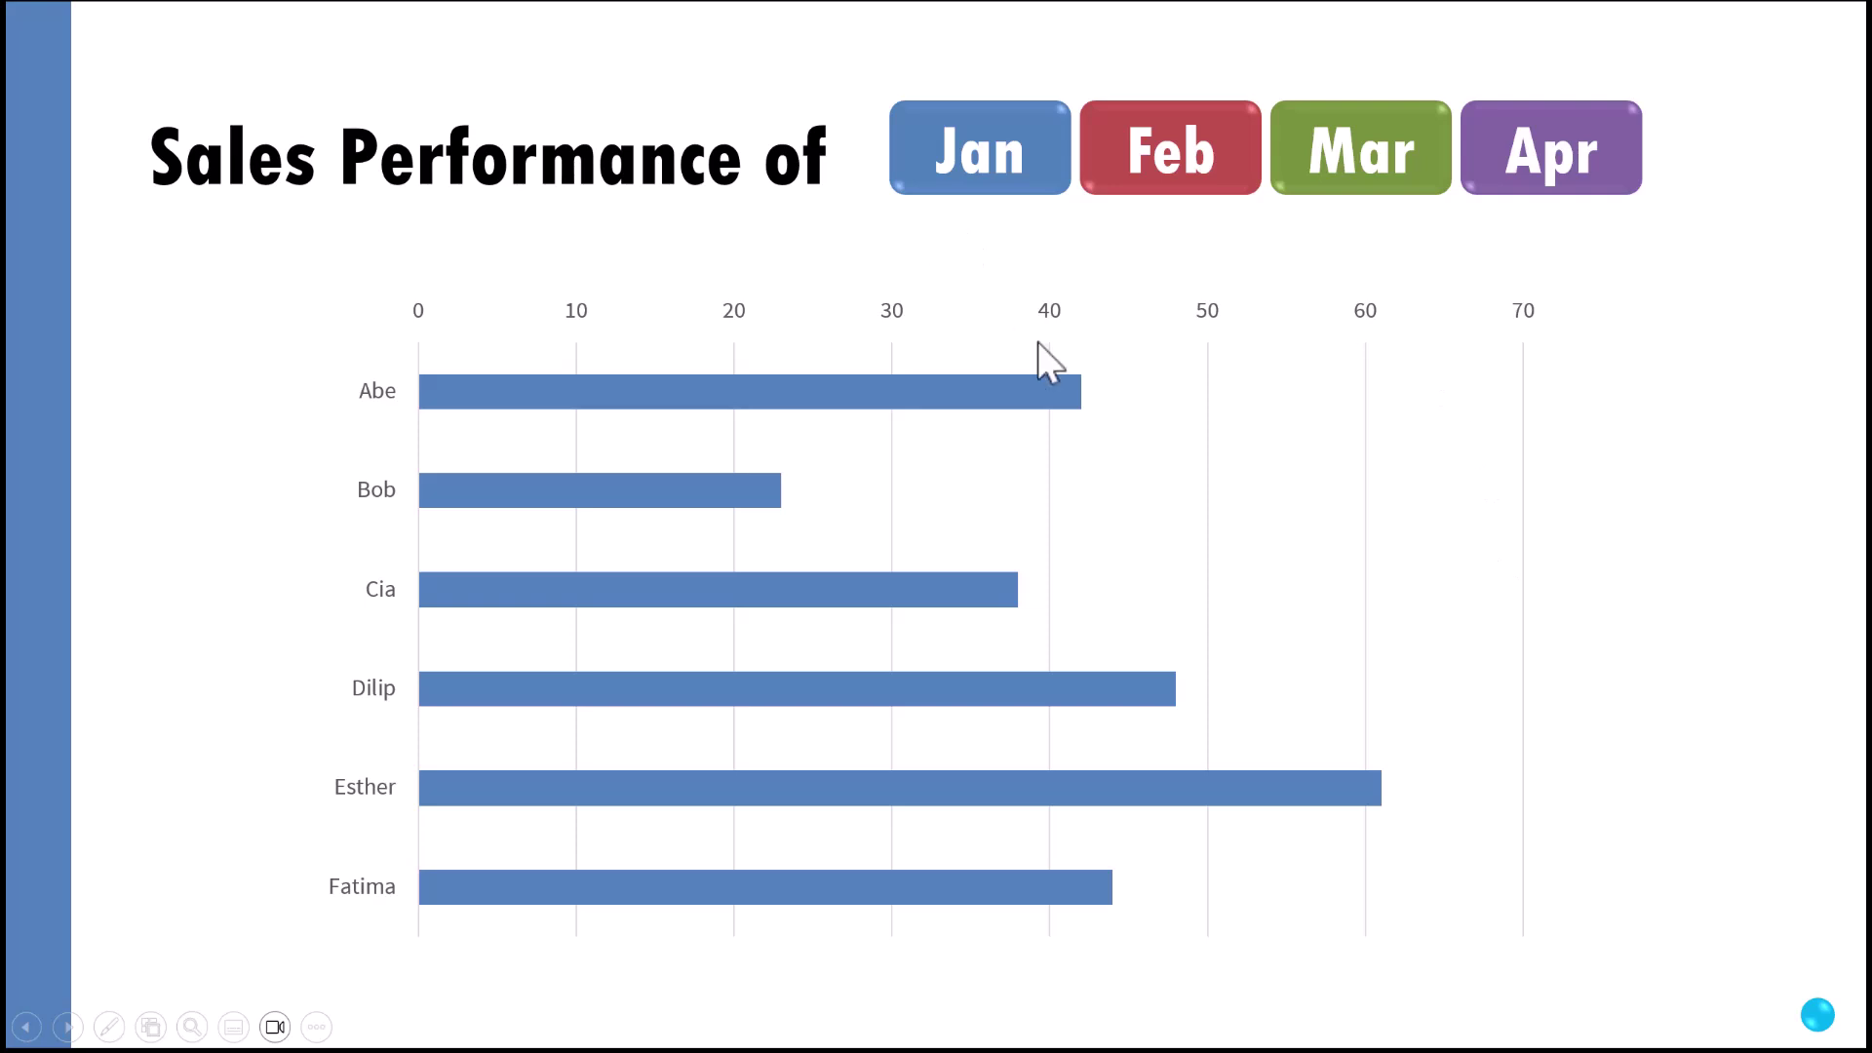
{"action": "left_click", "coordinate": [1417, 153]}
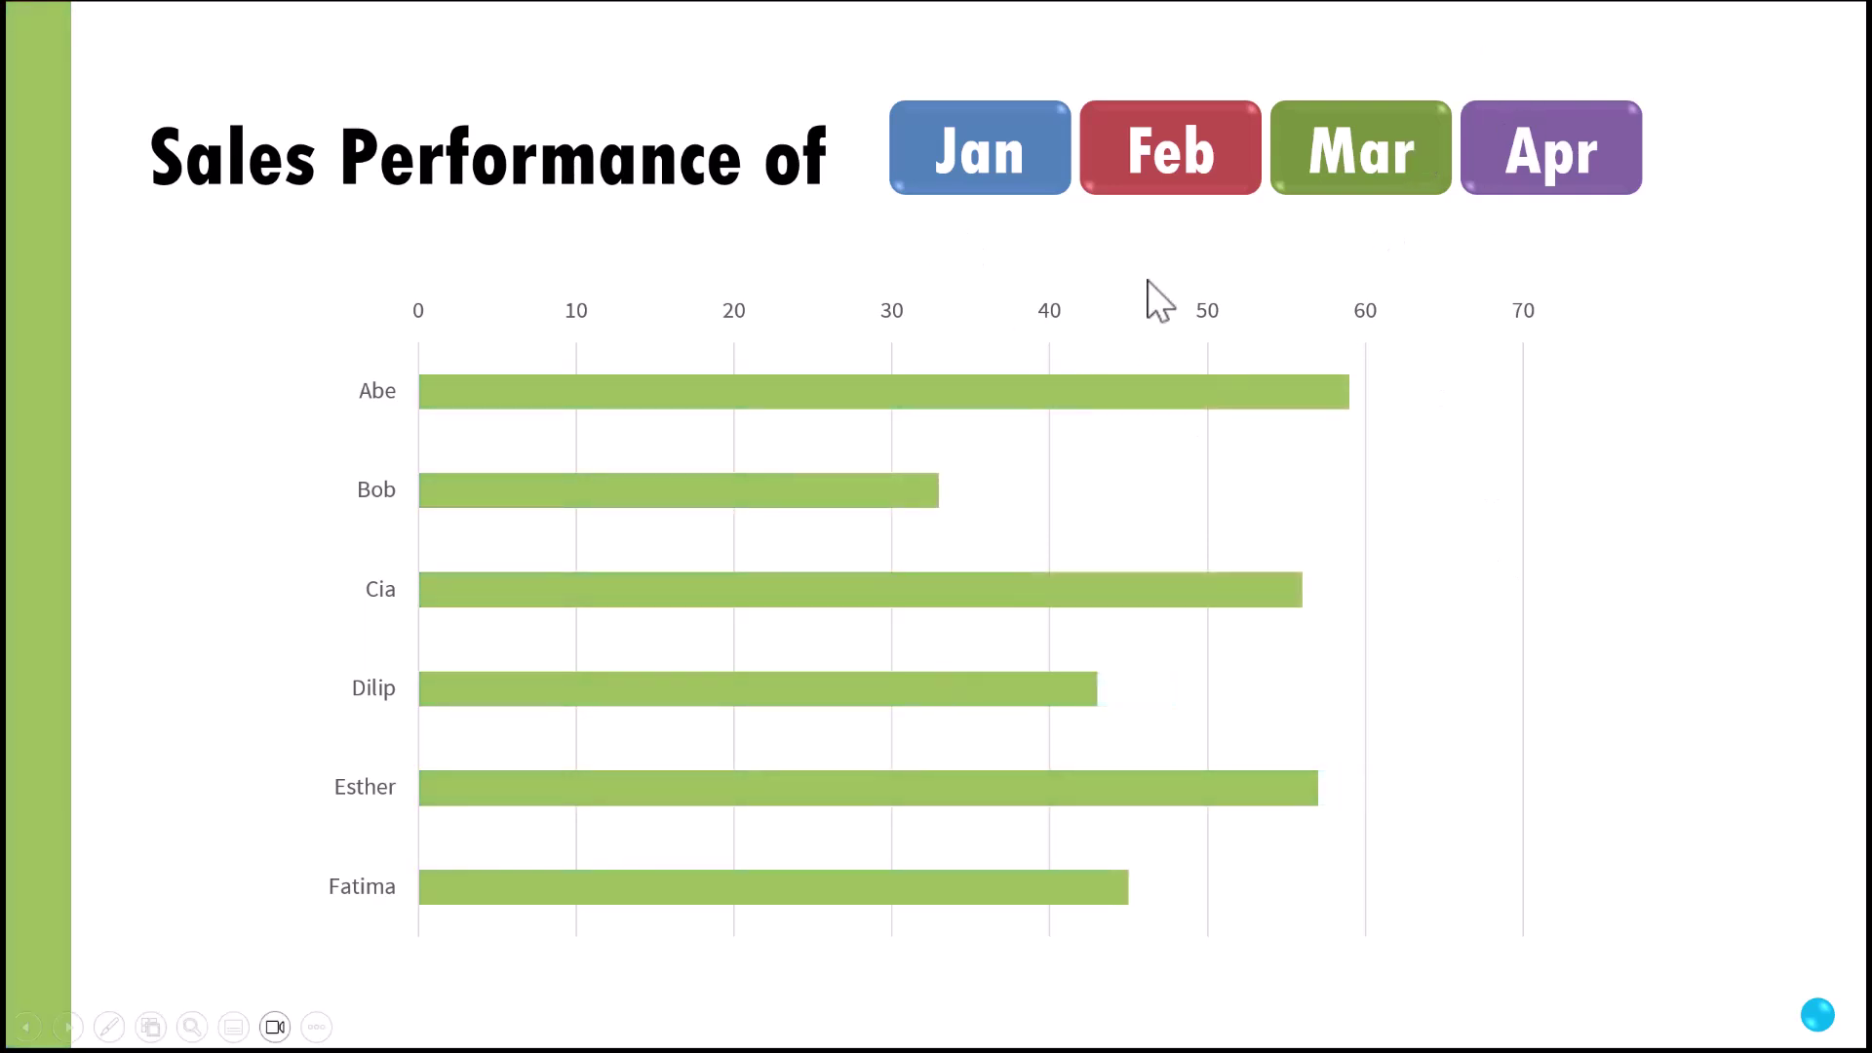
{"action": "left_click", "coordinate": [1160, 164]}
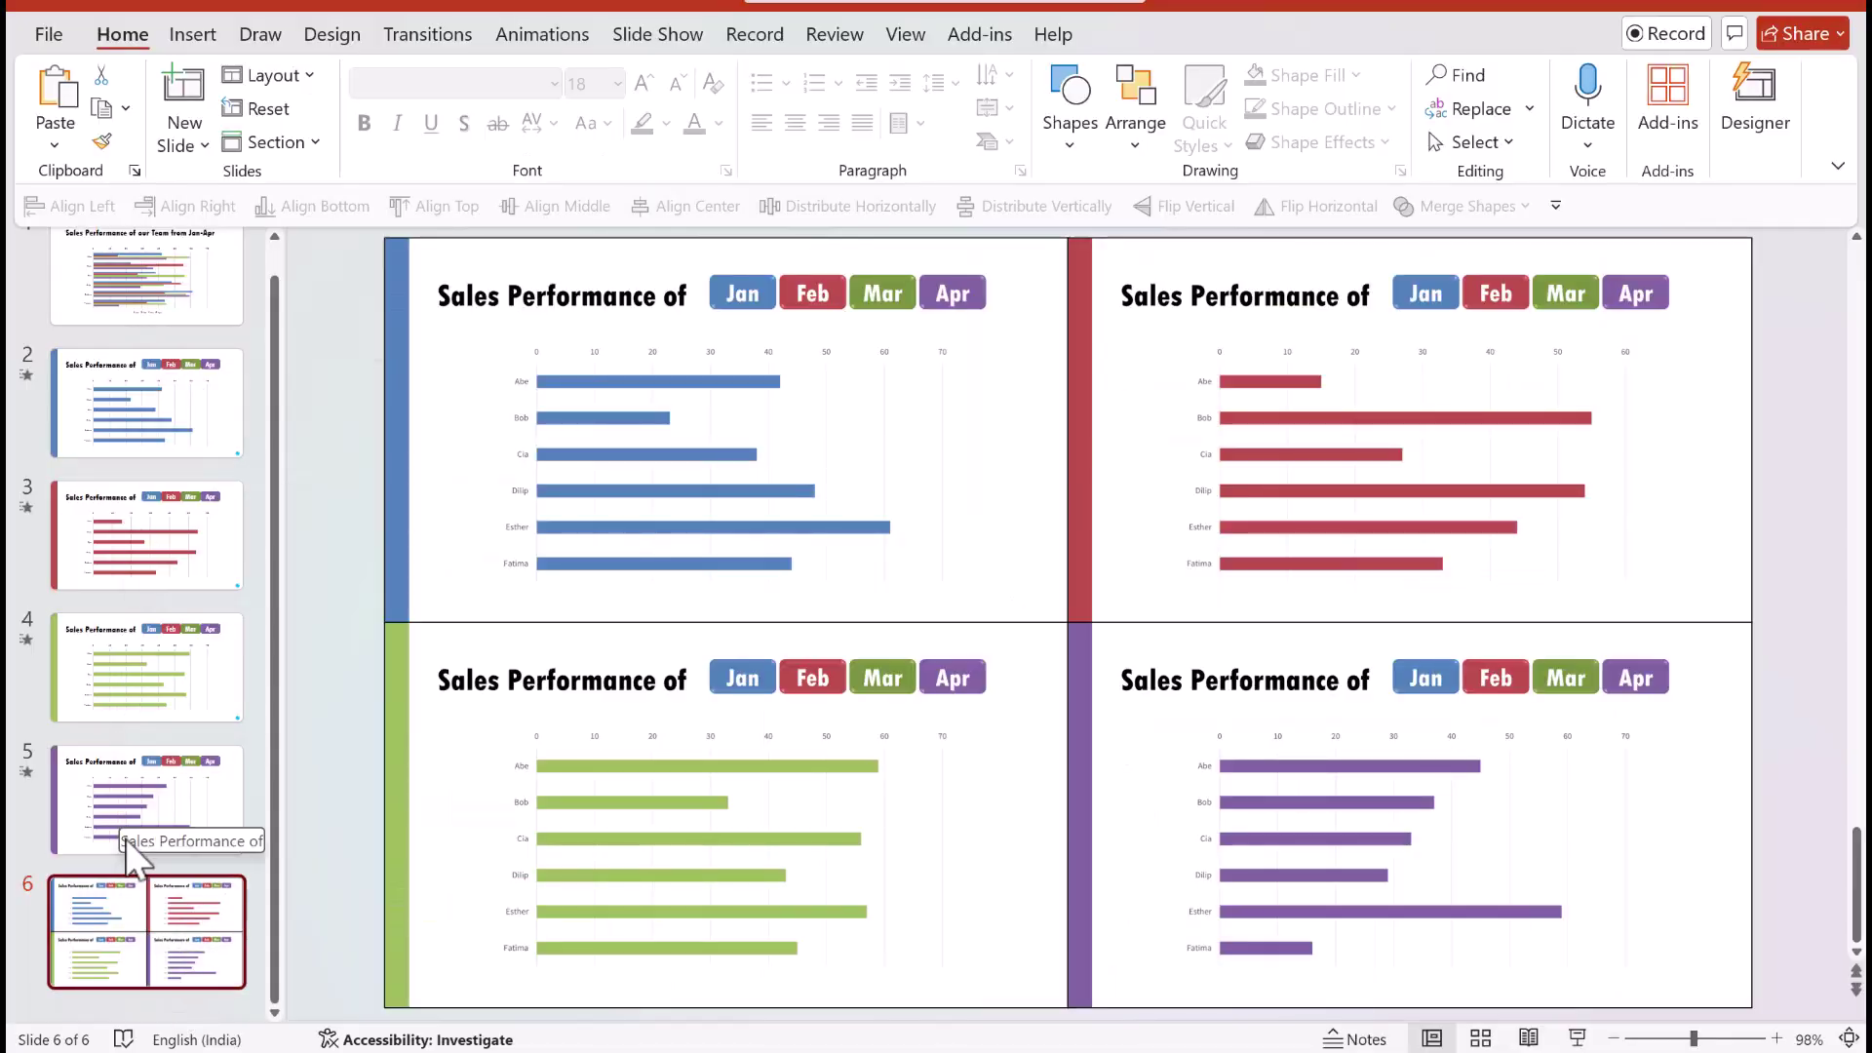
Step: View slide 1's combined Jan–Apr chart, then slide 2's January chart, then slide 1 again
{"action": "scroll", "coordinate": [127, 753], "scroll_direction": "up", "scroll_amount": 1}
{"action": "left_click", "coordinate": [132, 308]}
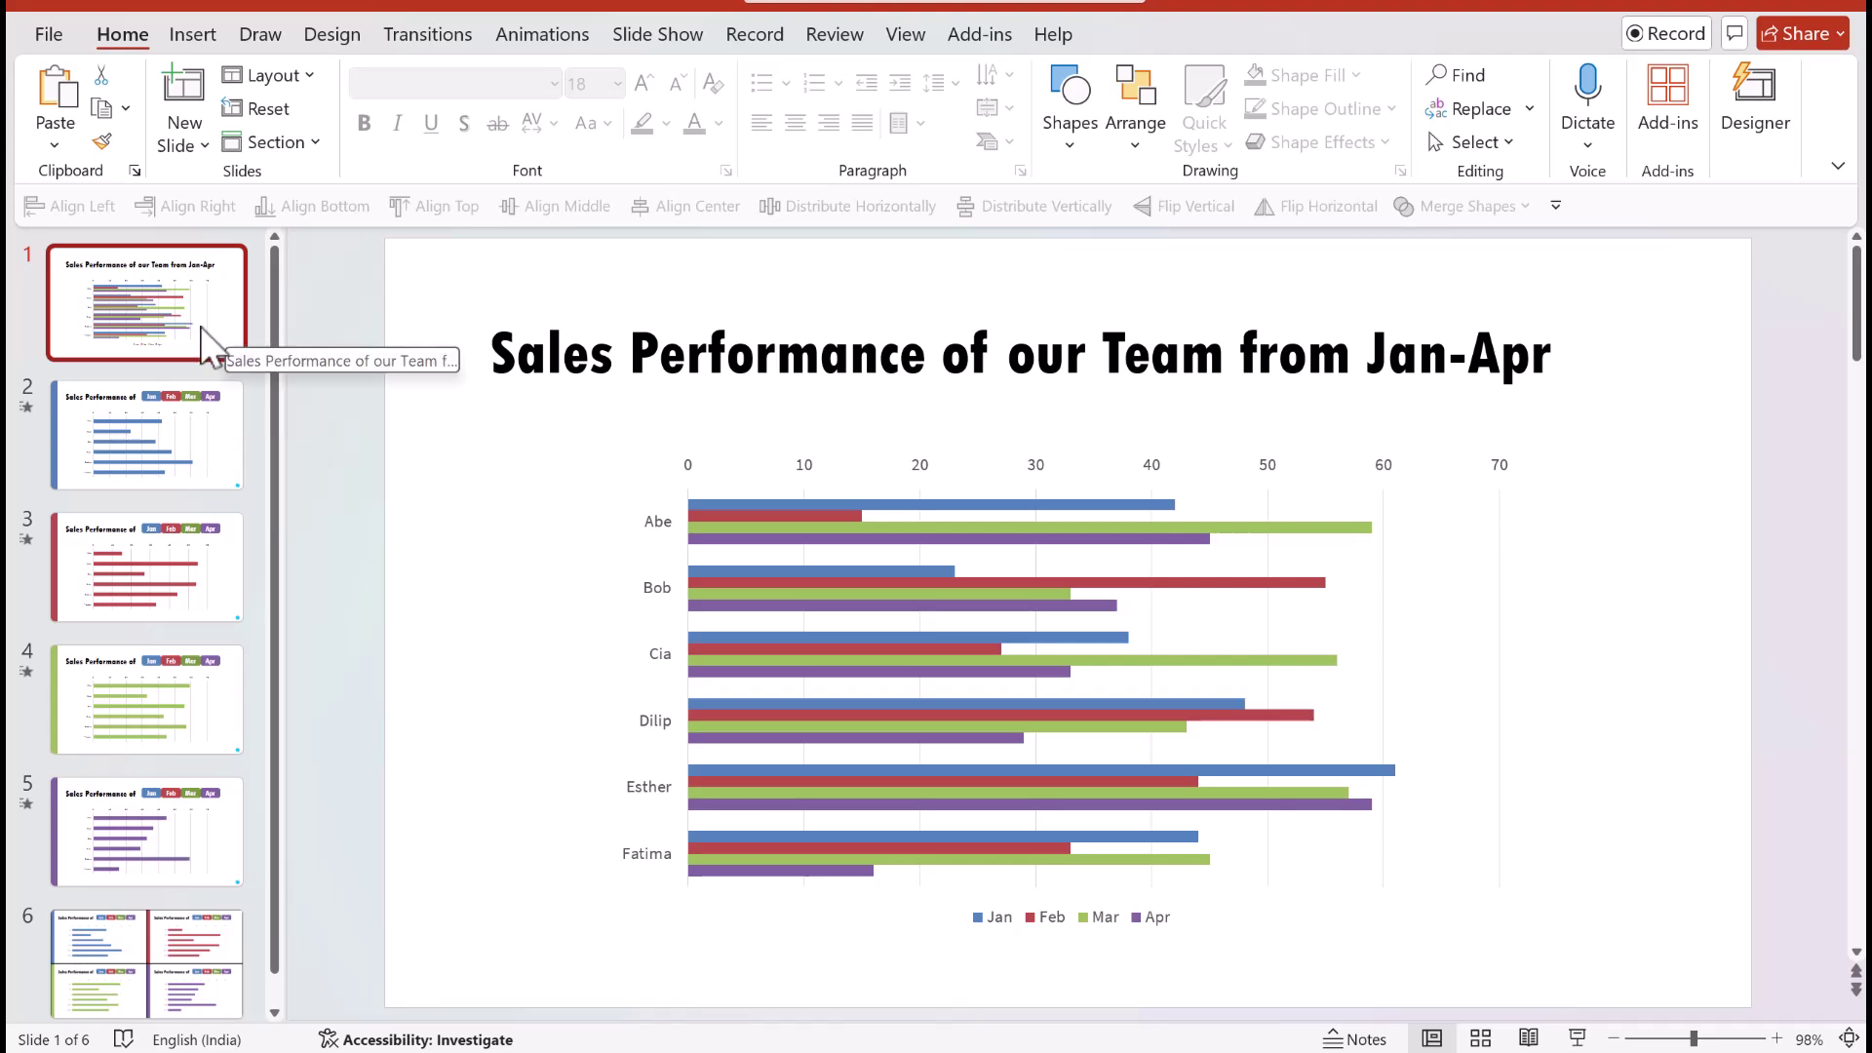
{"action": "left_click", "coordinate": [205, 433]}
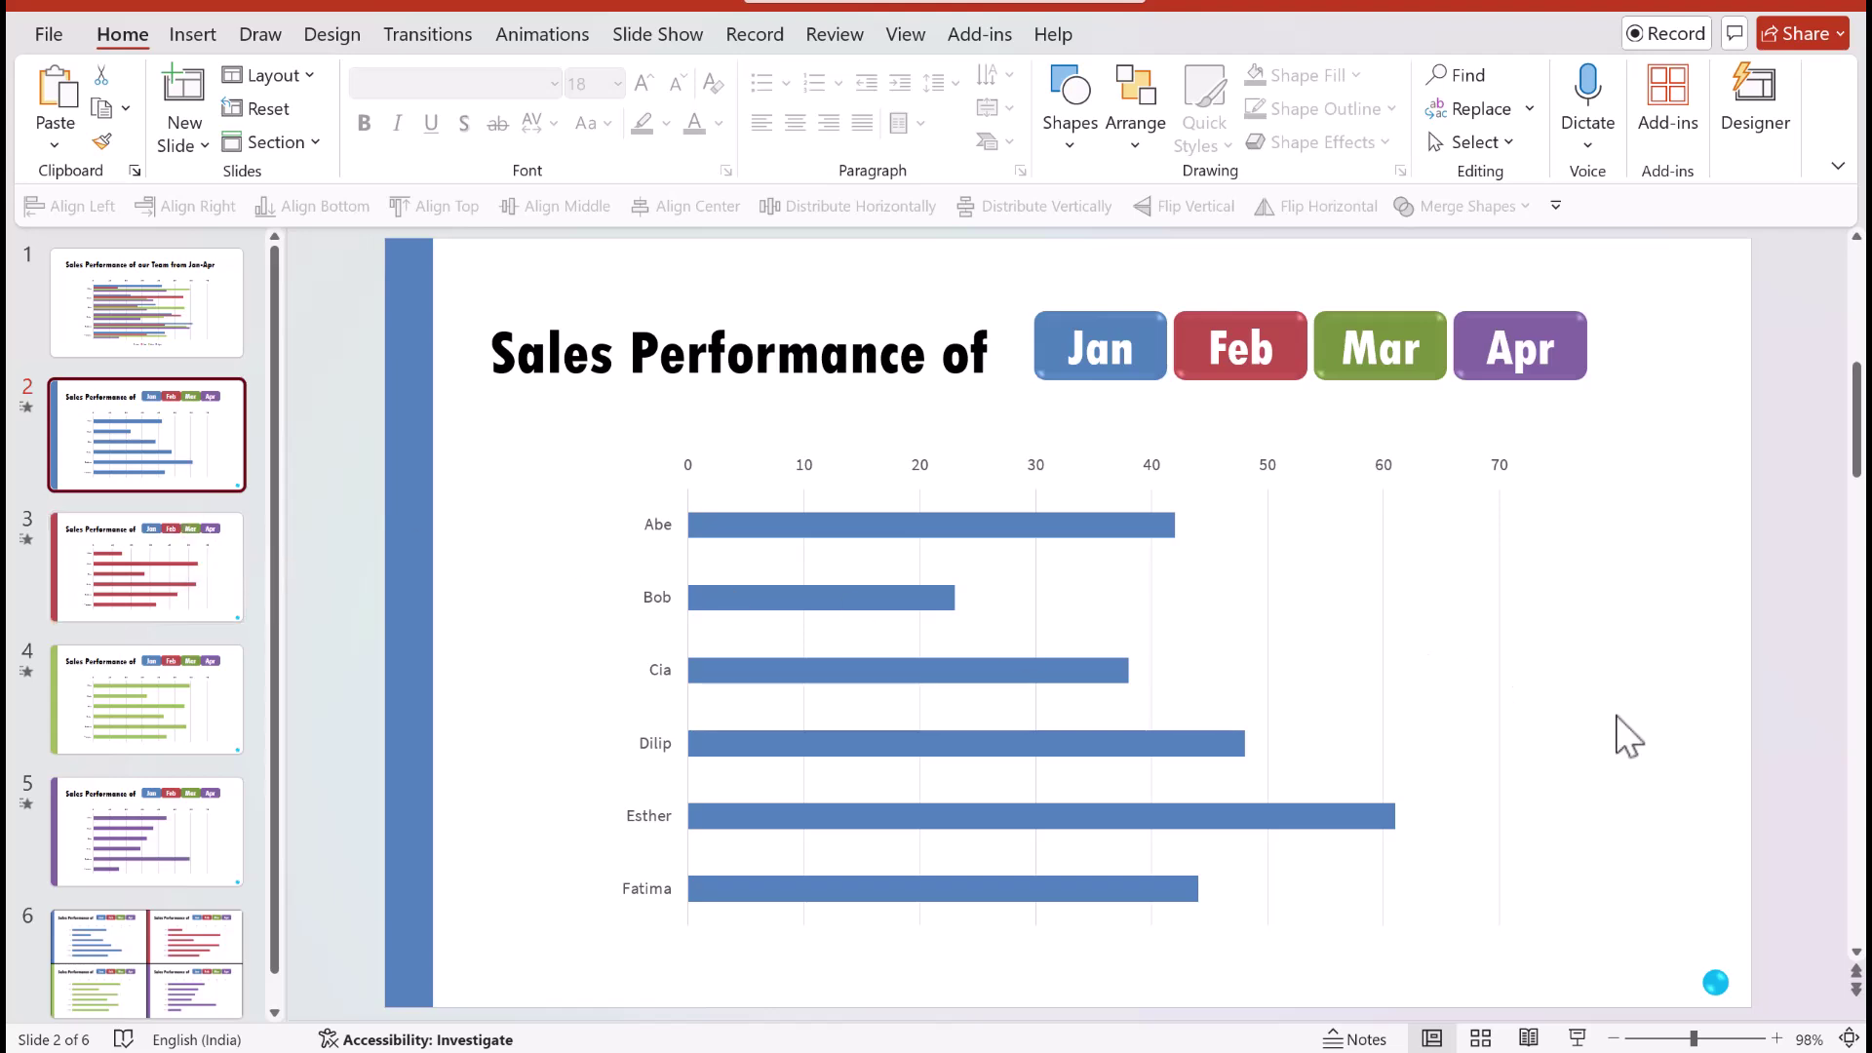
{"action": "left_click", "coordinate": [209, 352]}
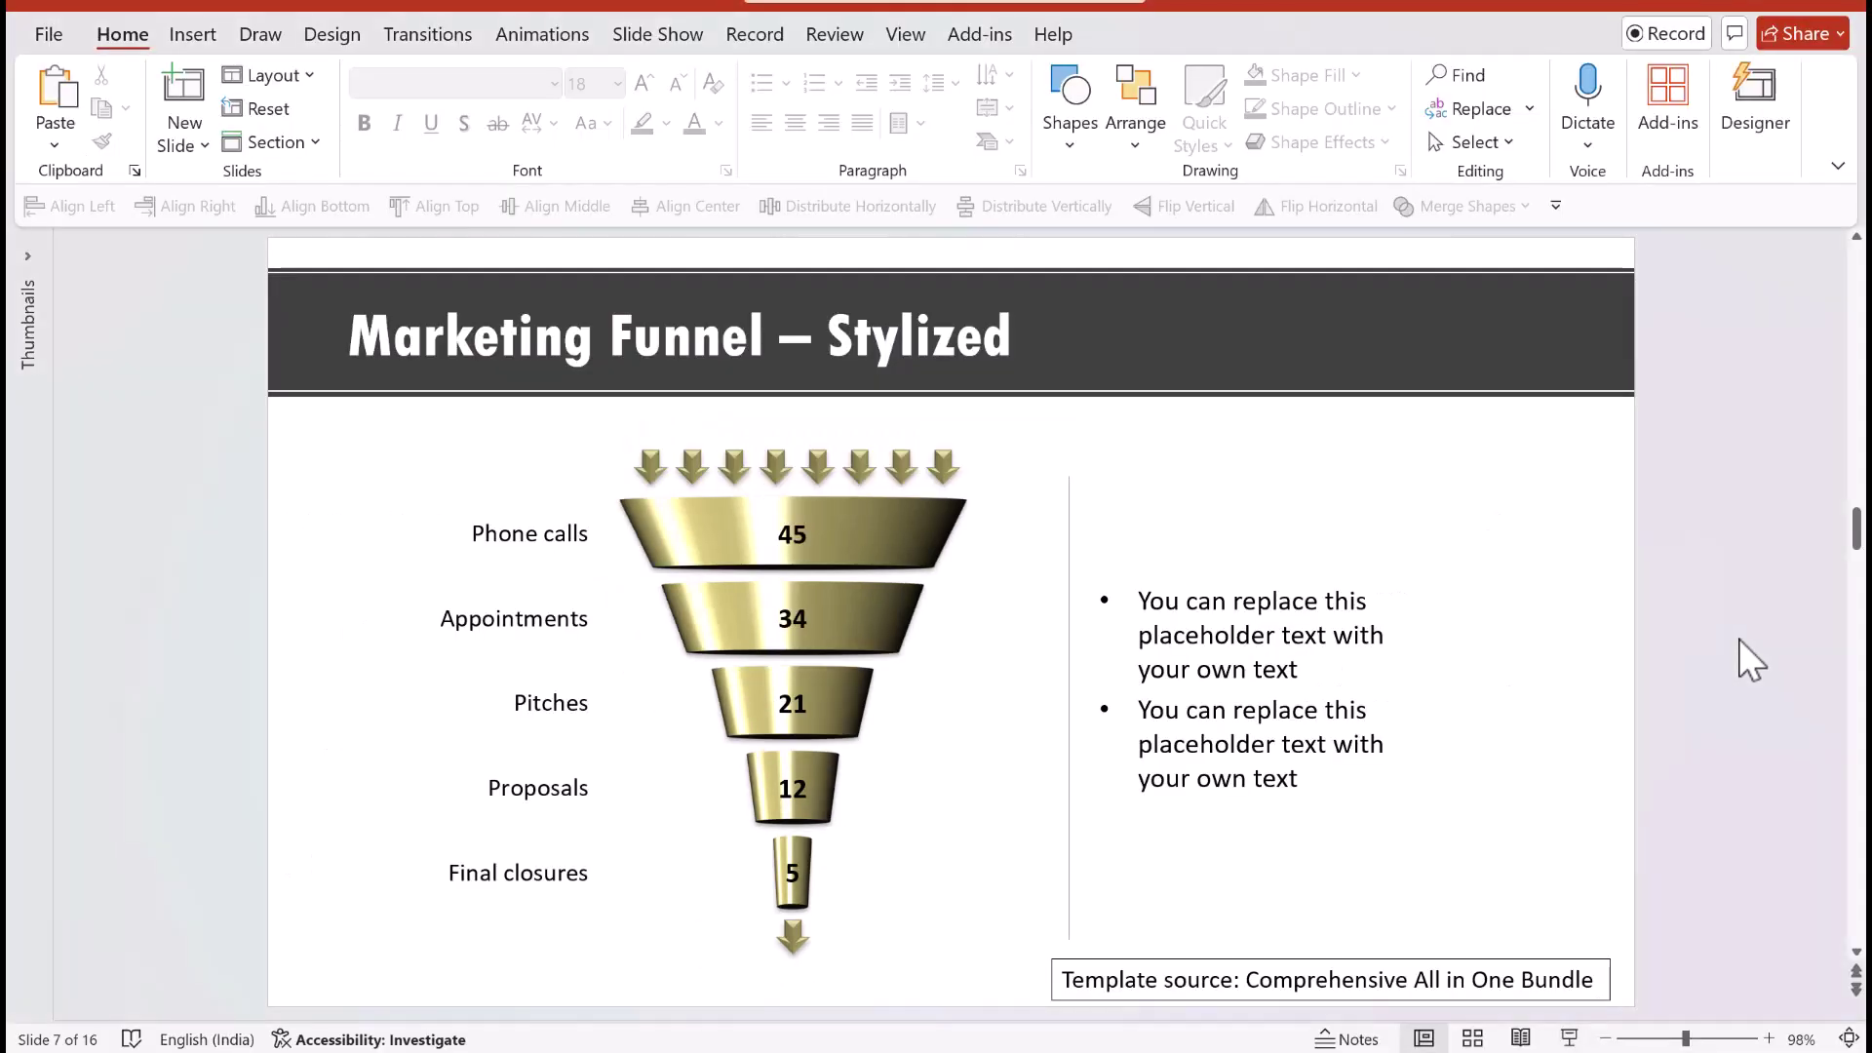
Step: Change the funnel chart's Appointments value in cell C3 from 34 to 26
{"action": "left_click", "coordinate": [791, 618]}
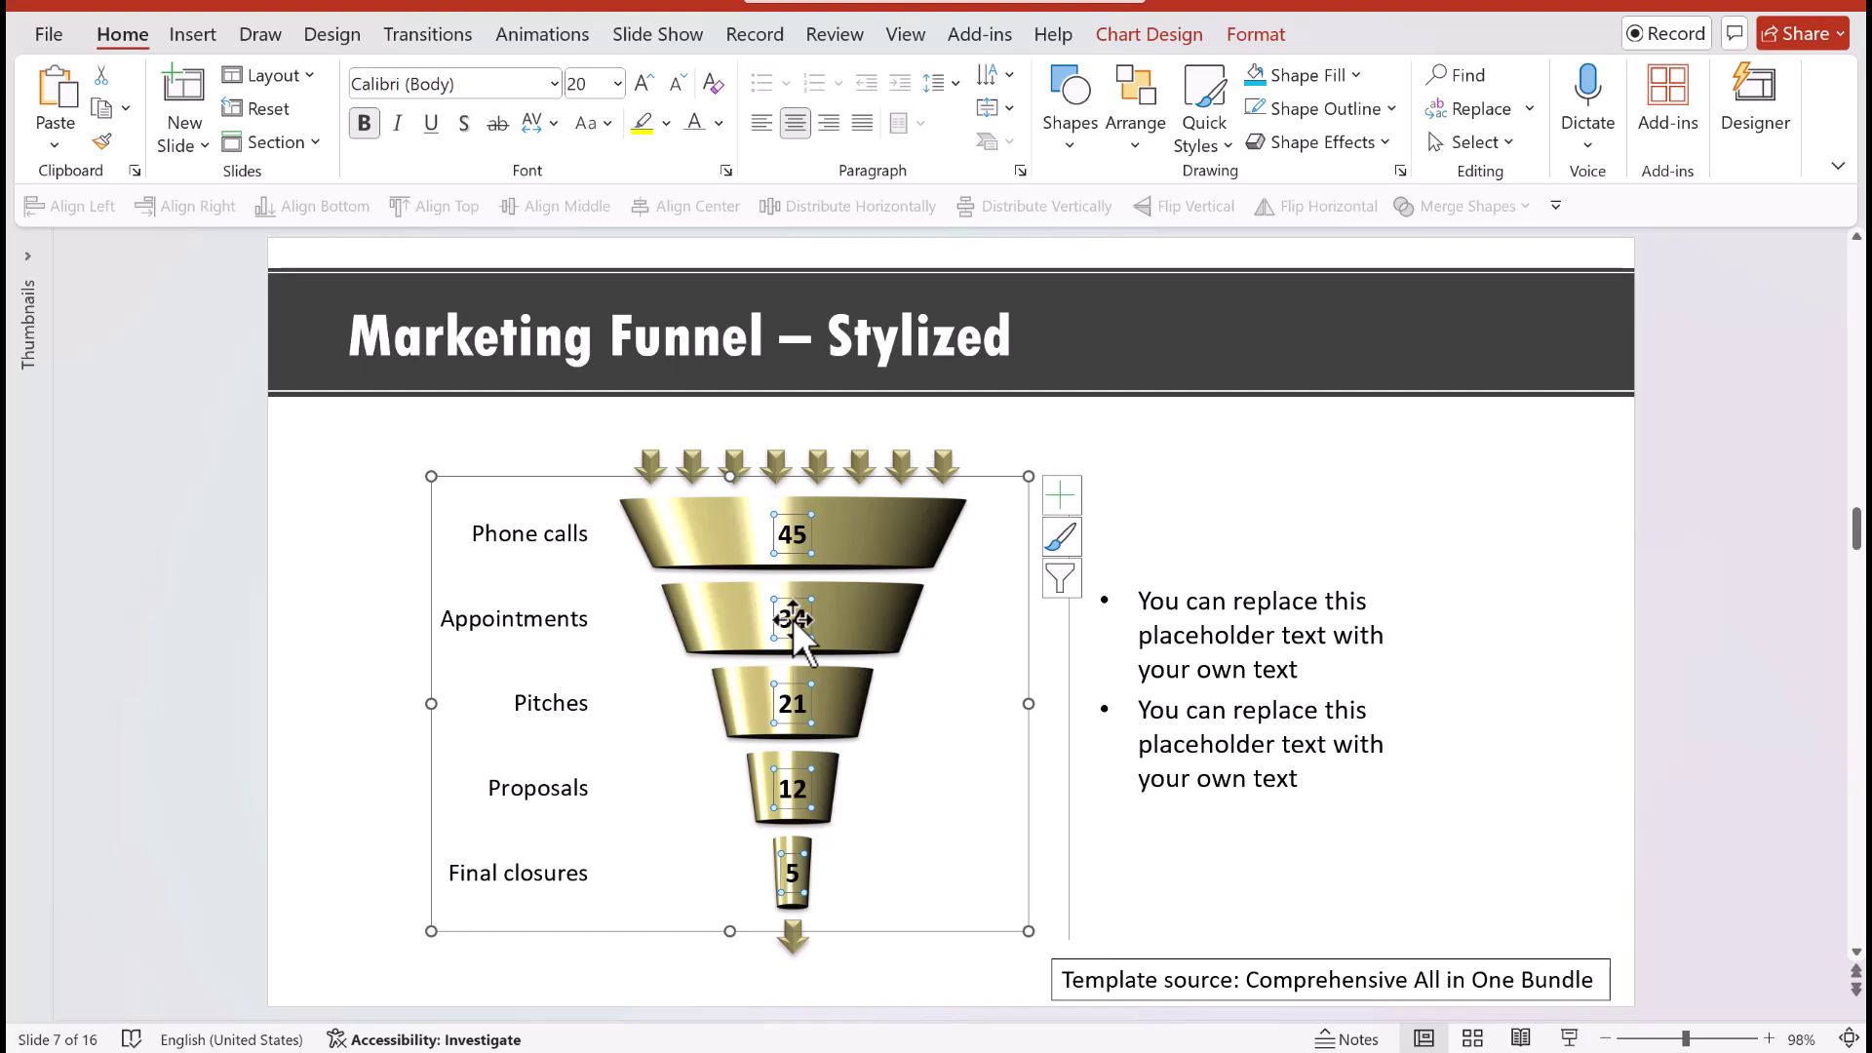
{"action": "right_click", "coordinate": [792, 618]}
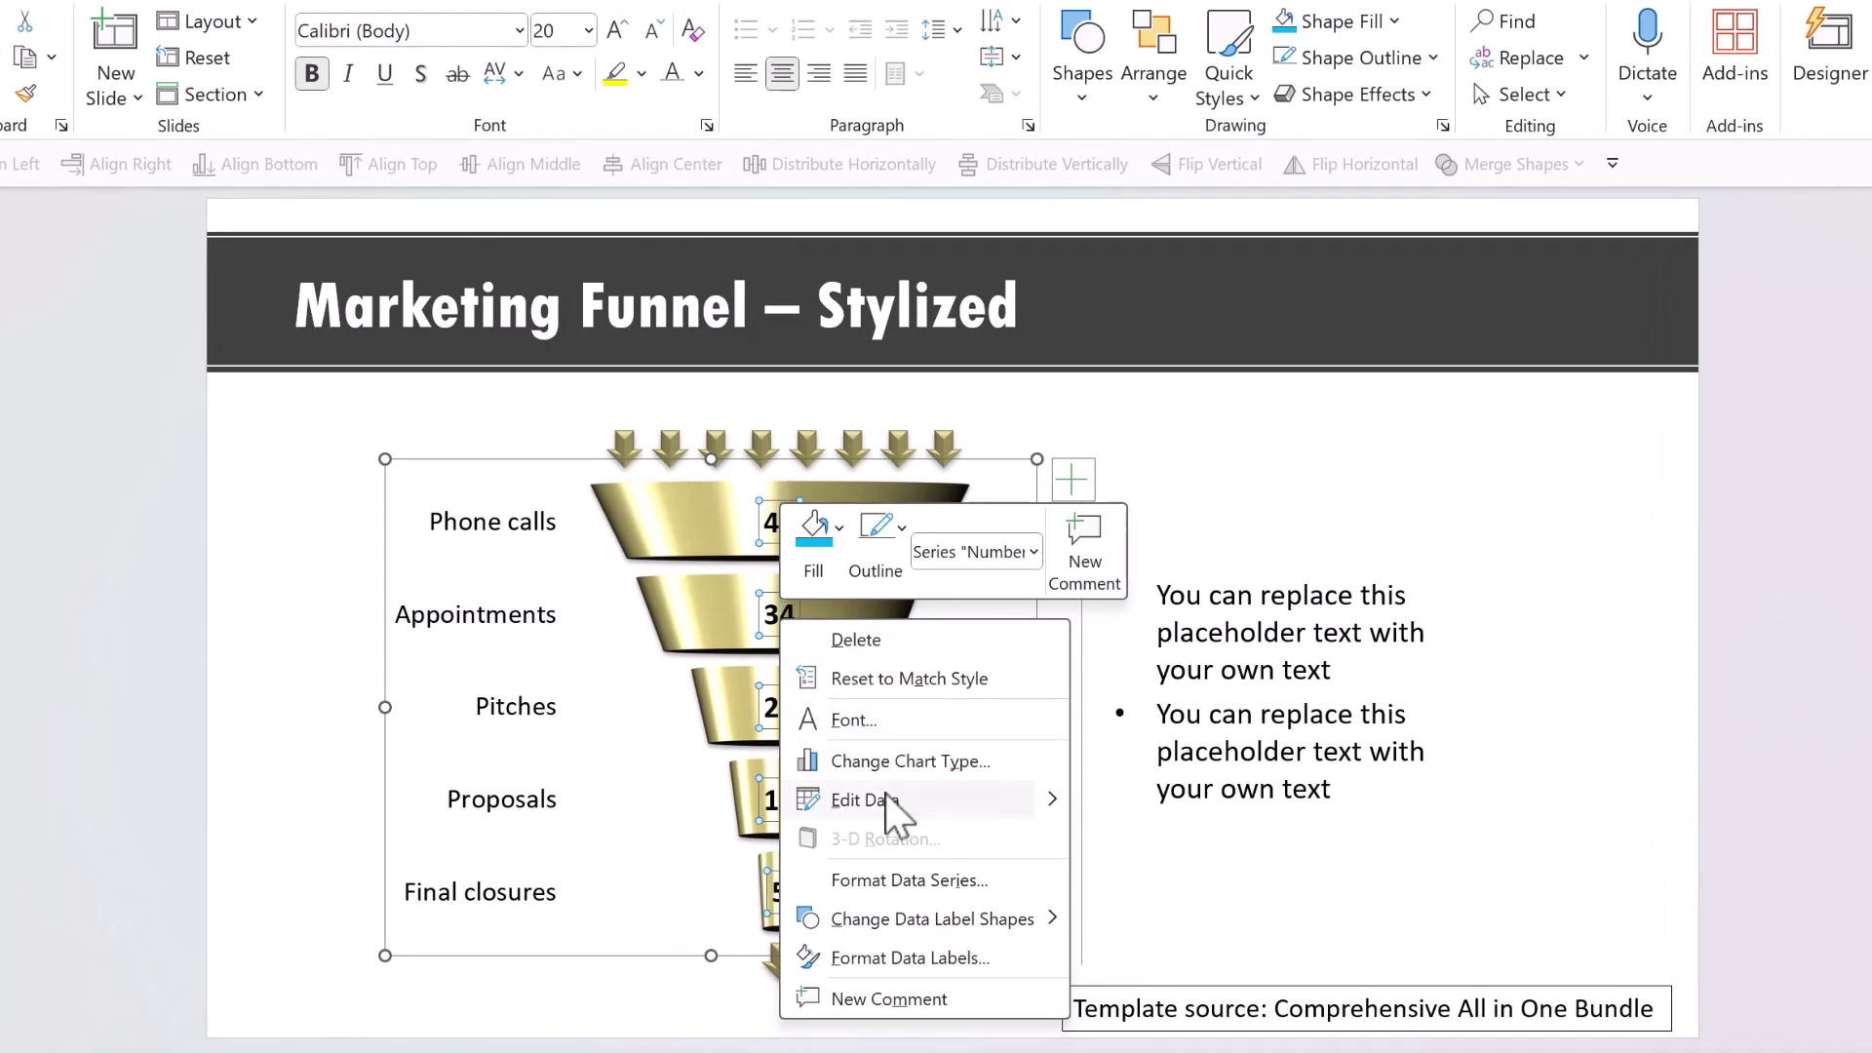
{"action": "left_click", "coordinate": [858, 801]}
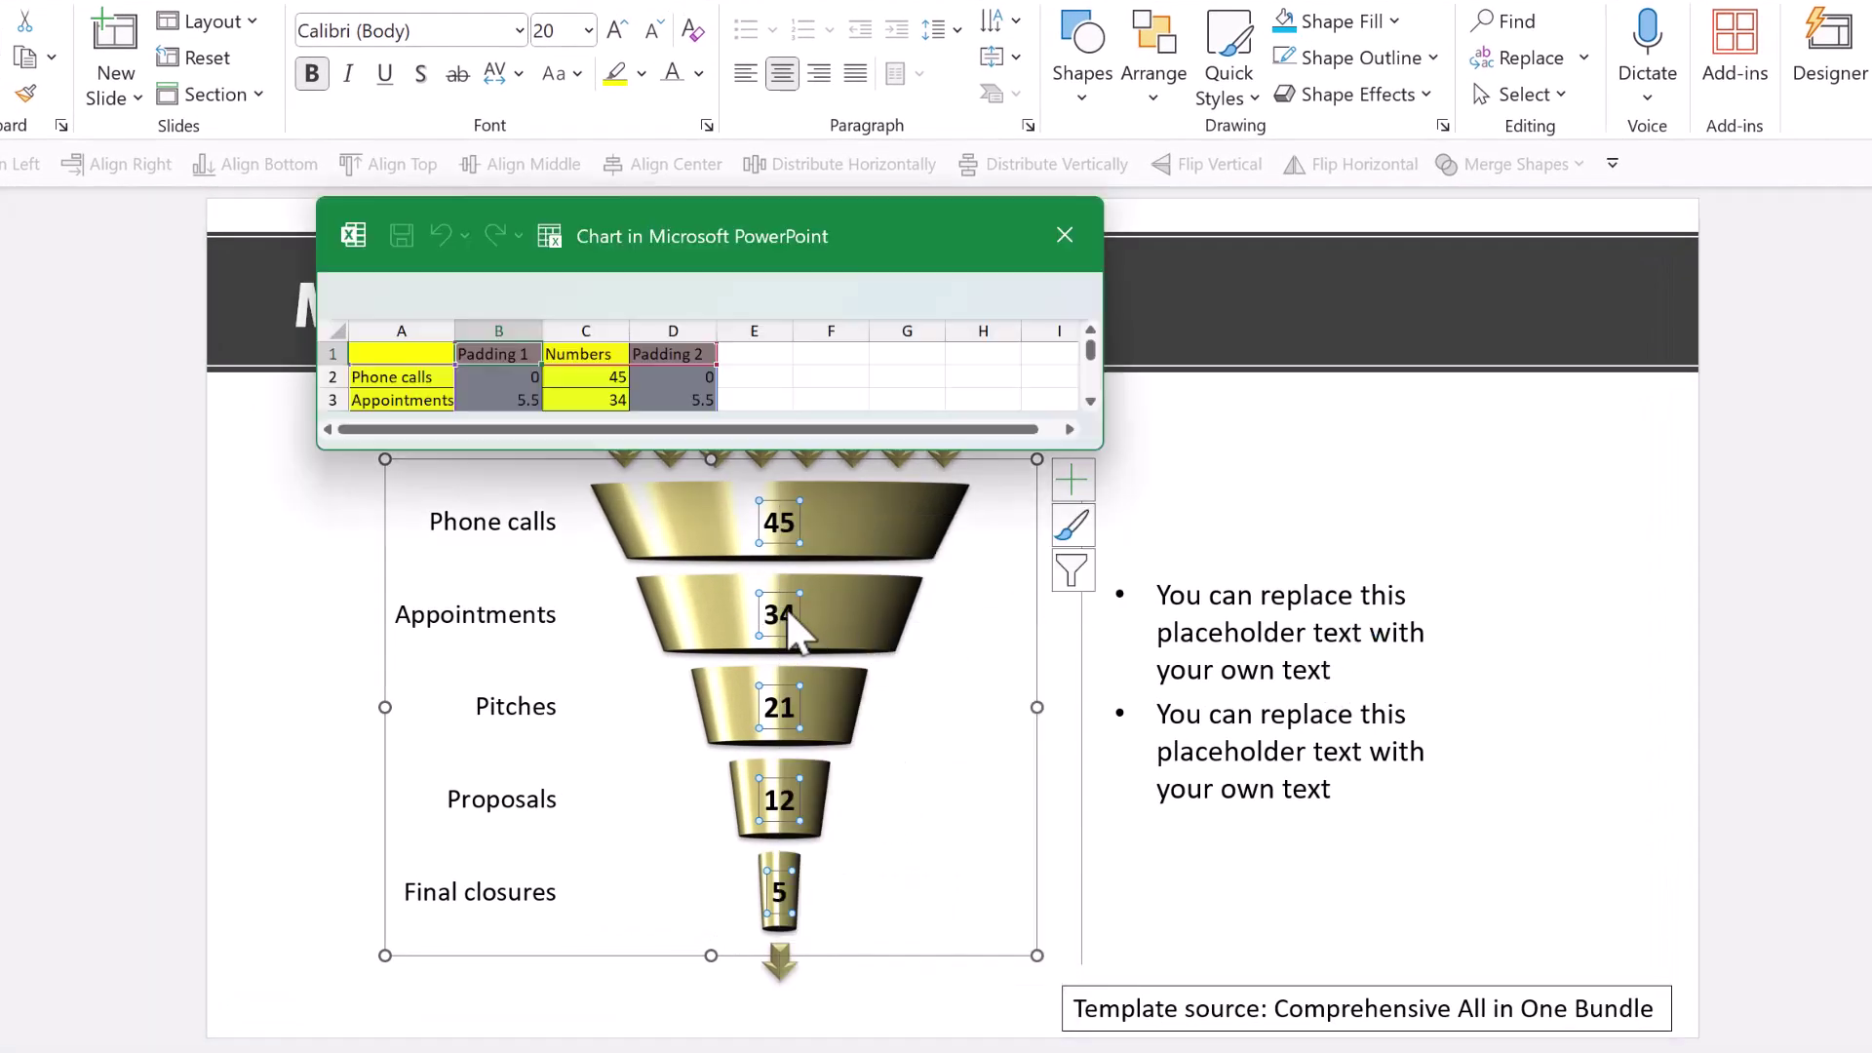
{"action": "left_click", "coordinate": [596, 402]}
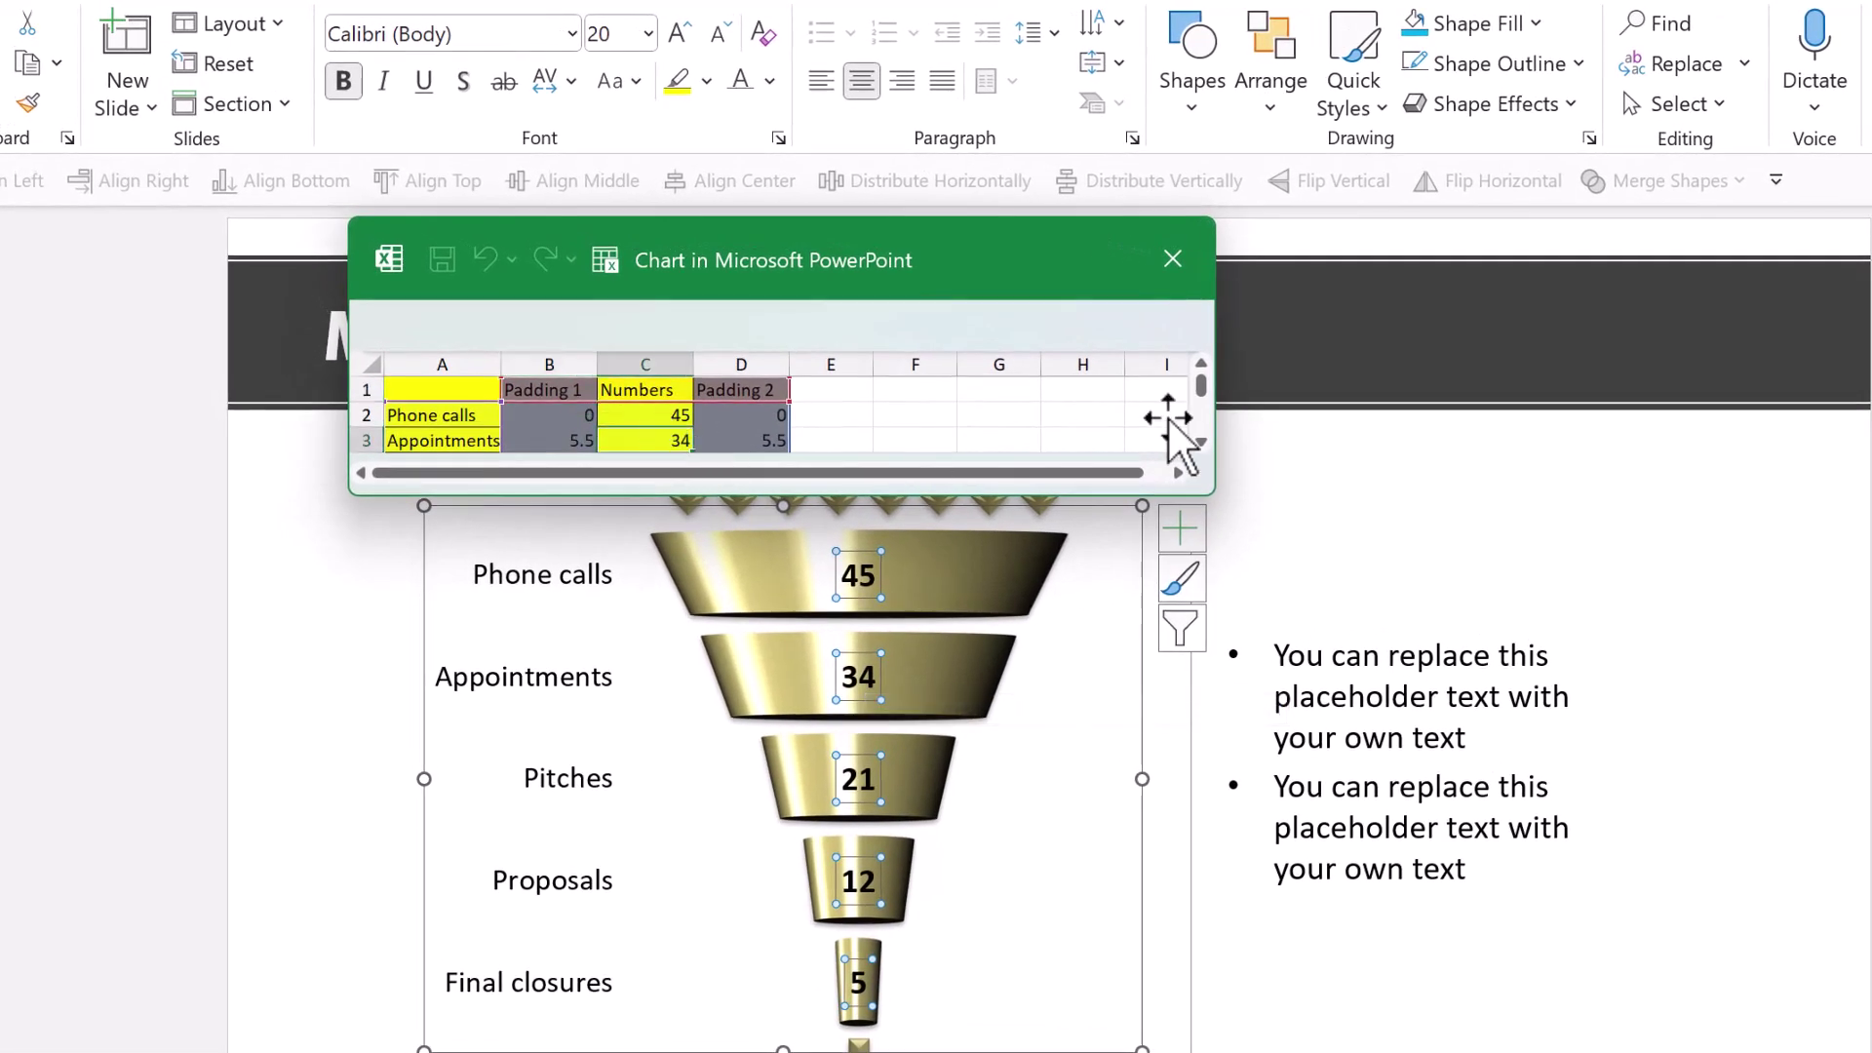
{"action": "type", "text": "26"}
{"action": "key", "text": "Return"}
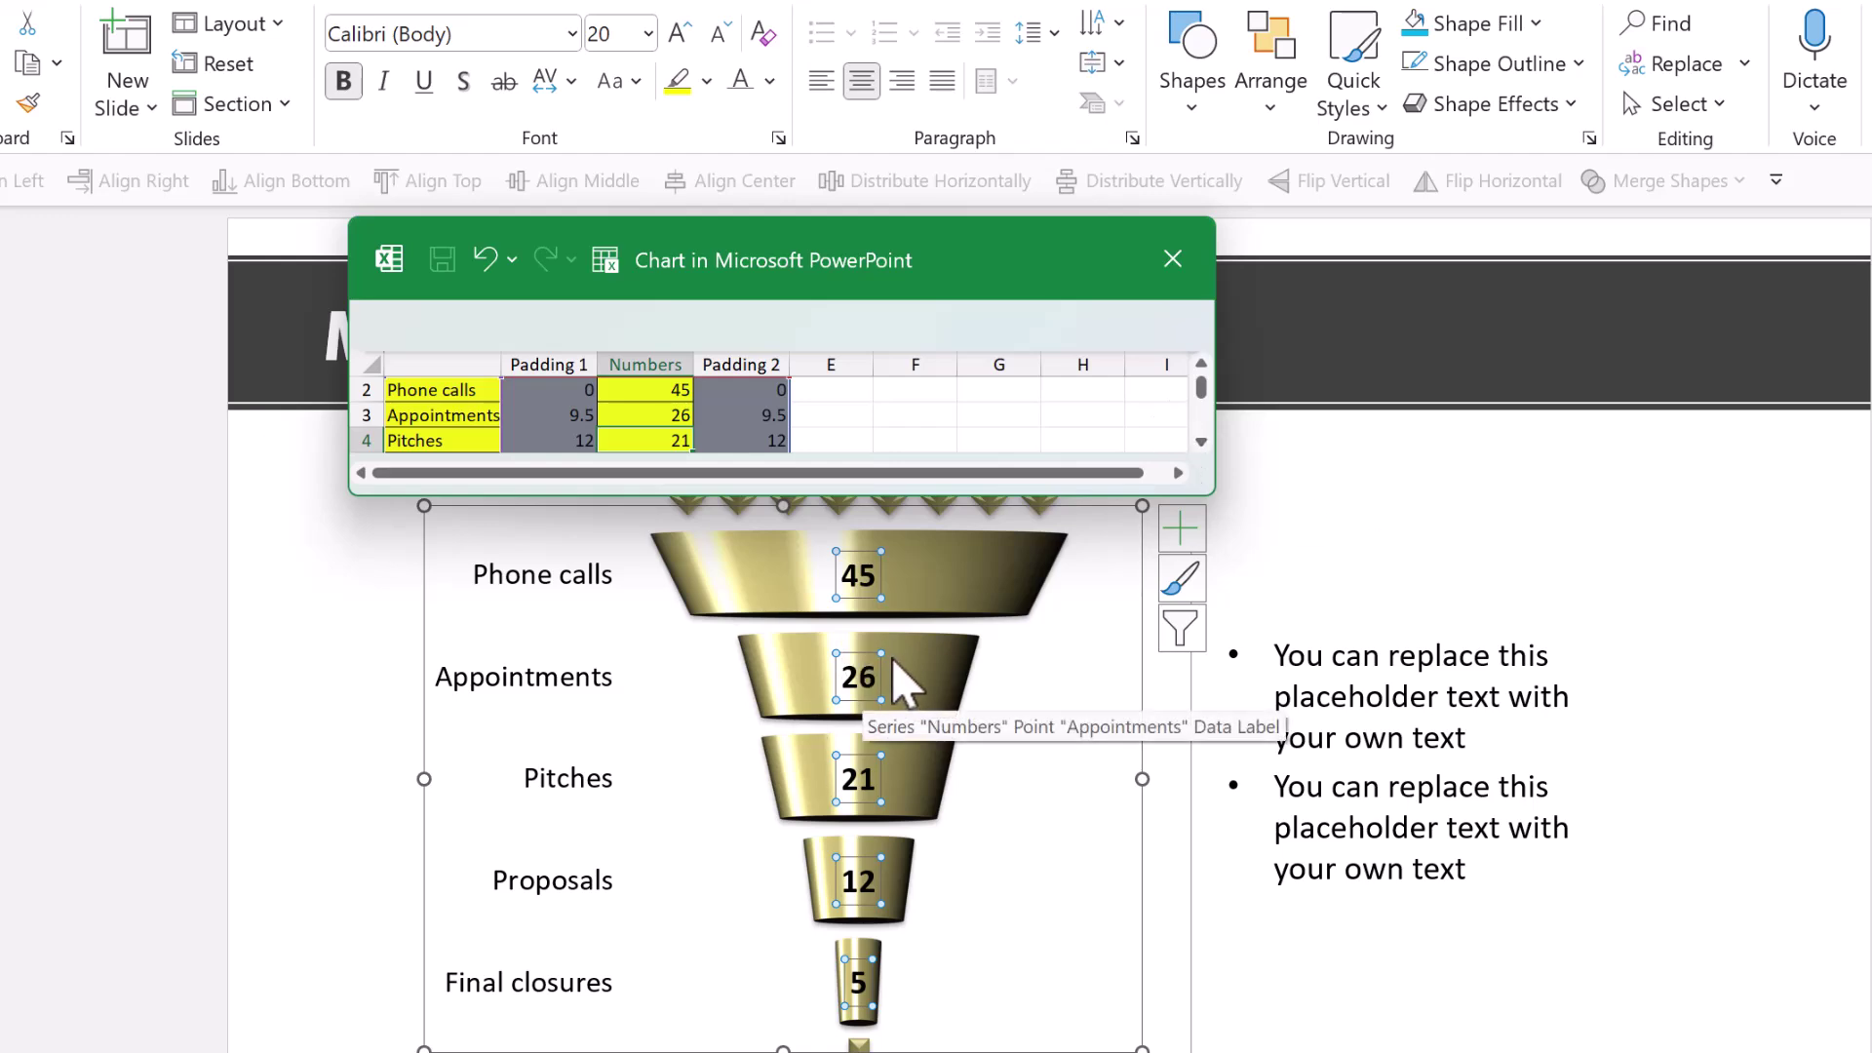
{"action": "left_click", "coordinate": [1173, 259]}
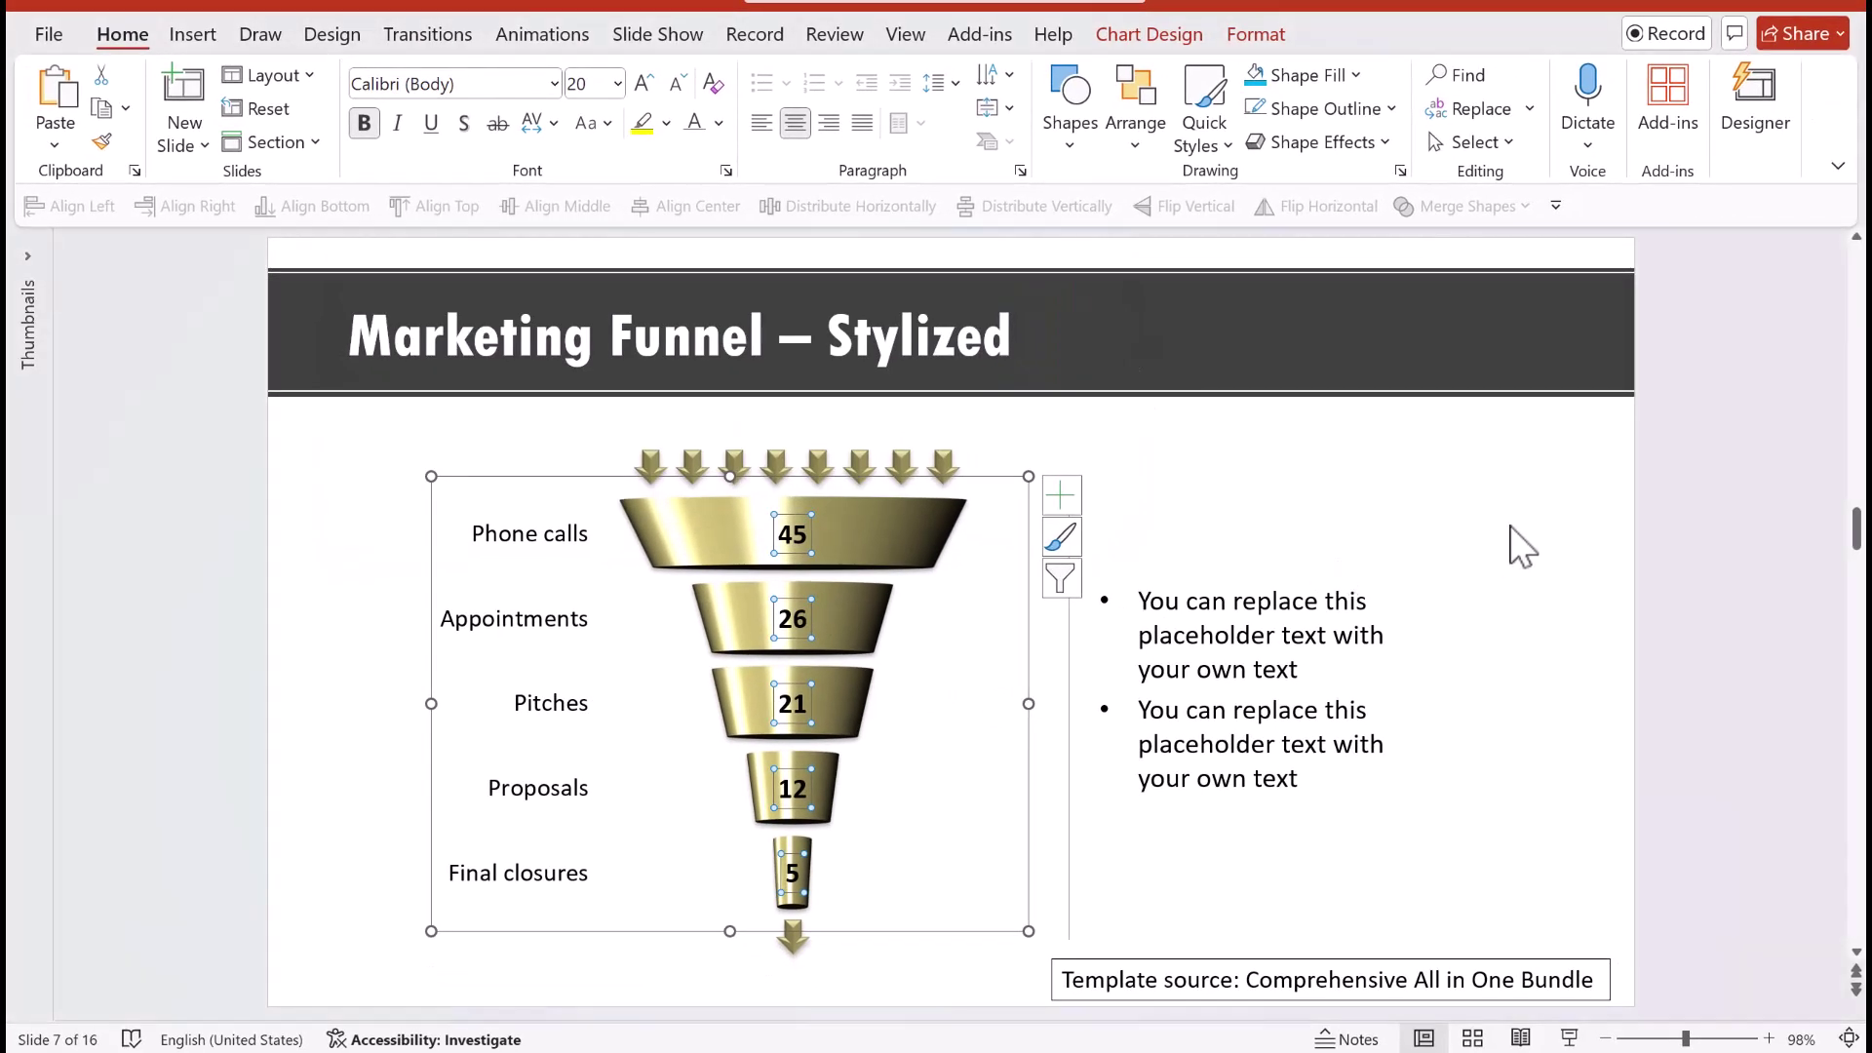
{"action": "left_click", "coordinate": [1633, 553]}
Step: Scroll through template slides 8 to 16, ending on the Dual Thermometers slide
{"action": "scroll", "coordinate": [1634, 576], "scroll_direction": "down", "scroll_amount": 1}
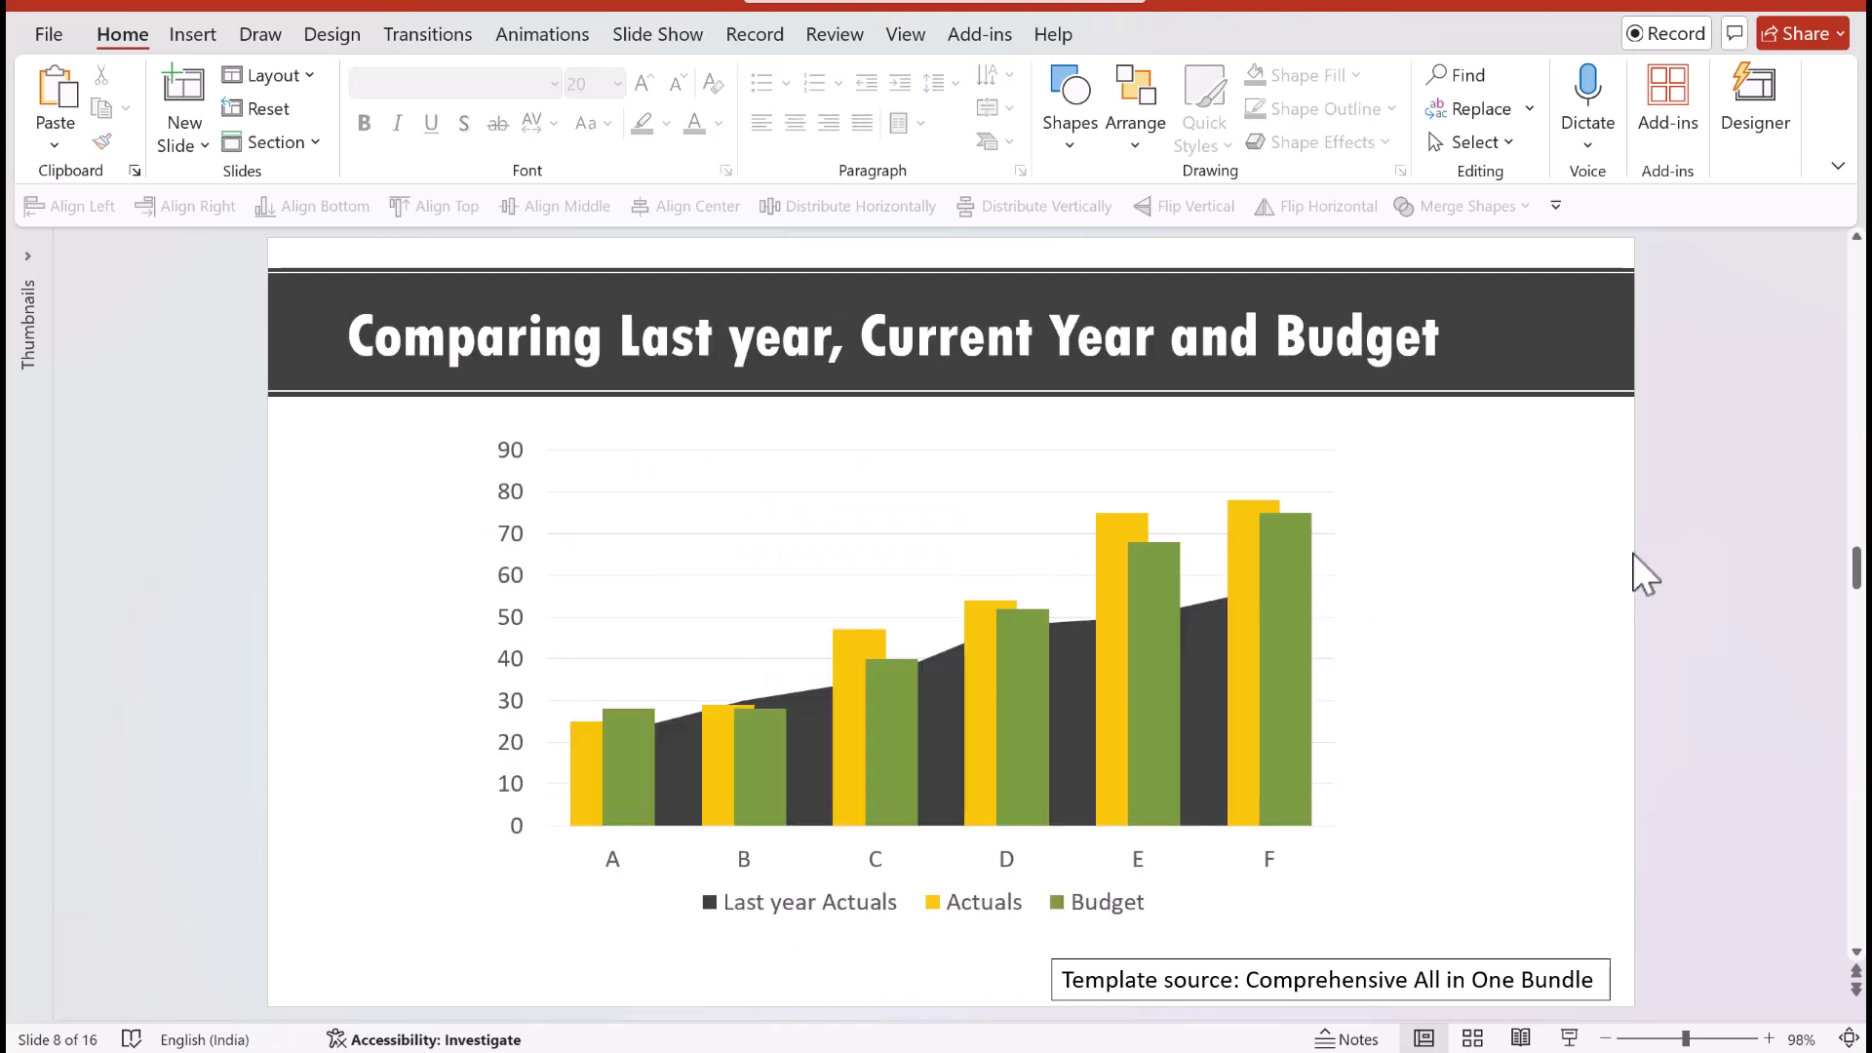
{"action": "scroll", "coordinate": [1644, 575], "scroll_direction": "down", "scroll_amount": 1}
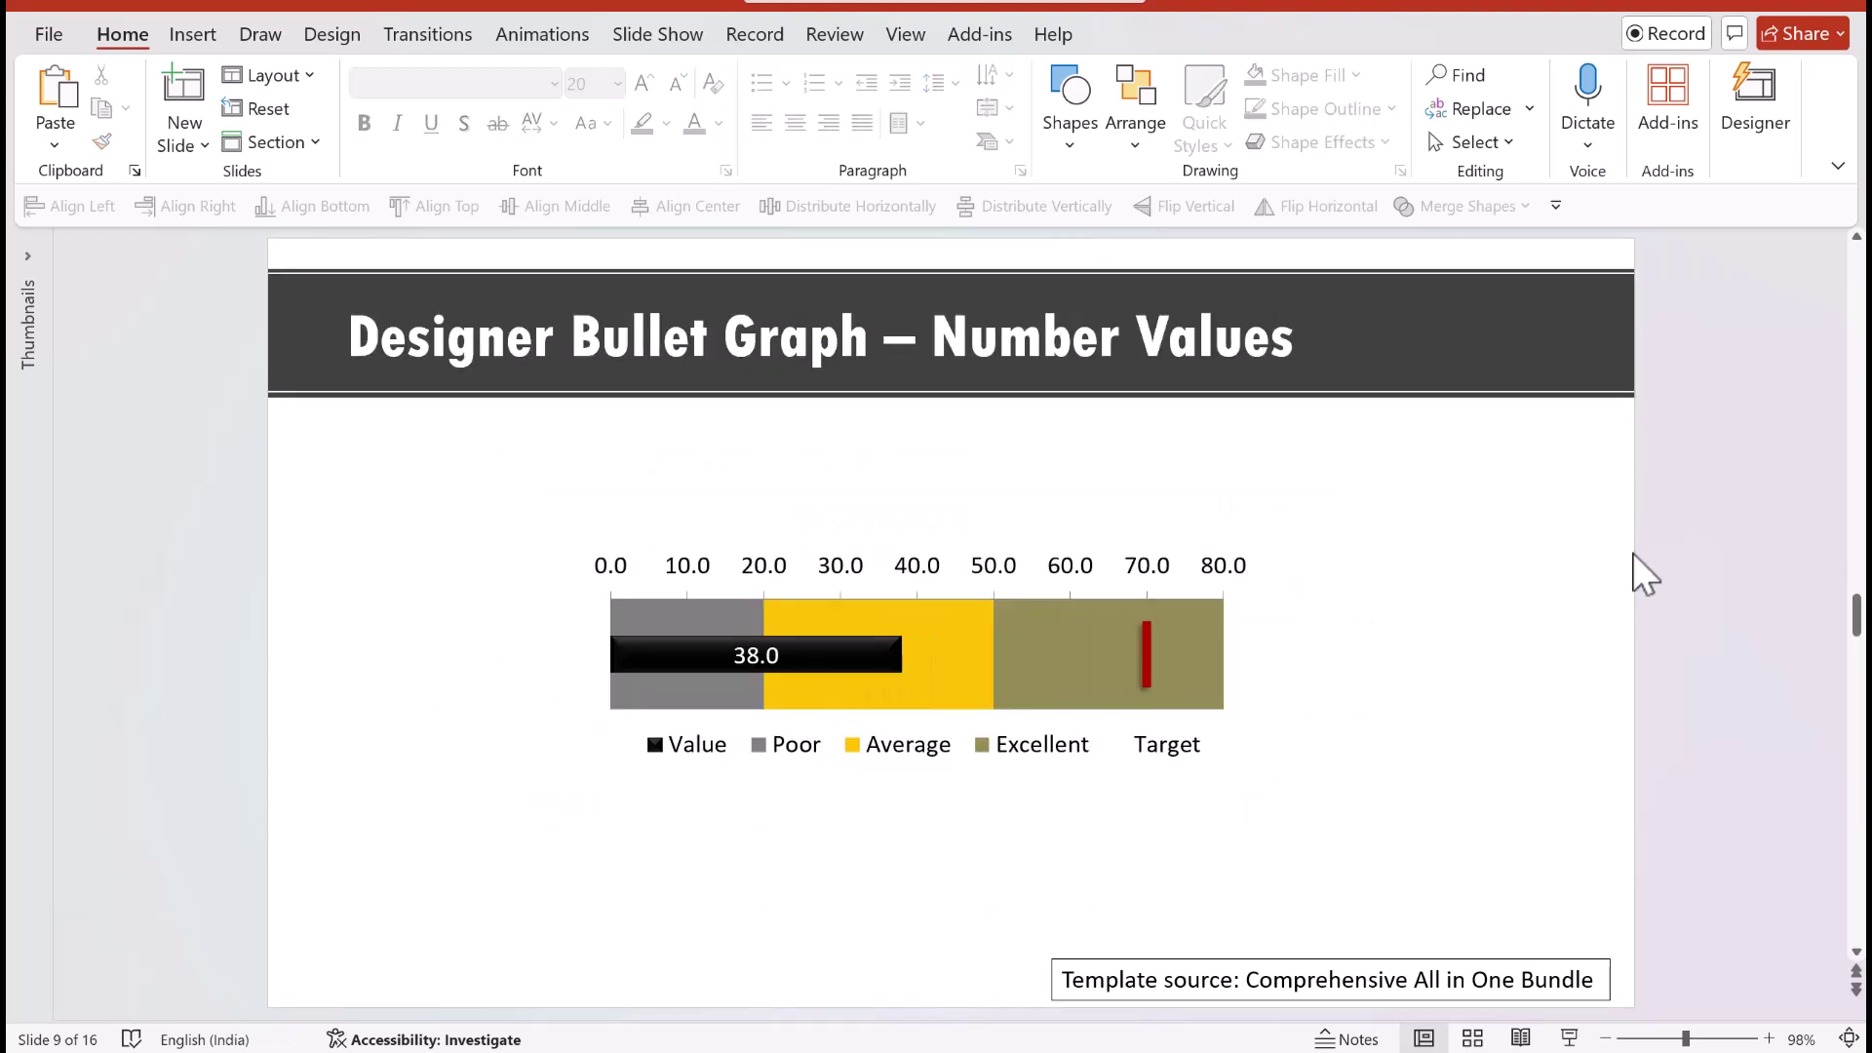
{"action": "scroll", "coordinate": [1644, 576], "scroll_direction": "down", "scroll_amount": 1}
{"action": "scroll", "coordinate": [1645, 576], "scroll_direction": "down", "scroll_amount": 1}
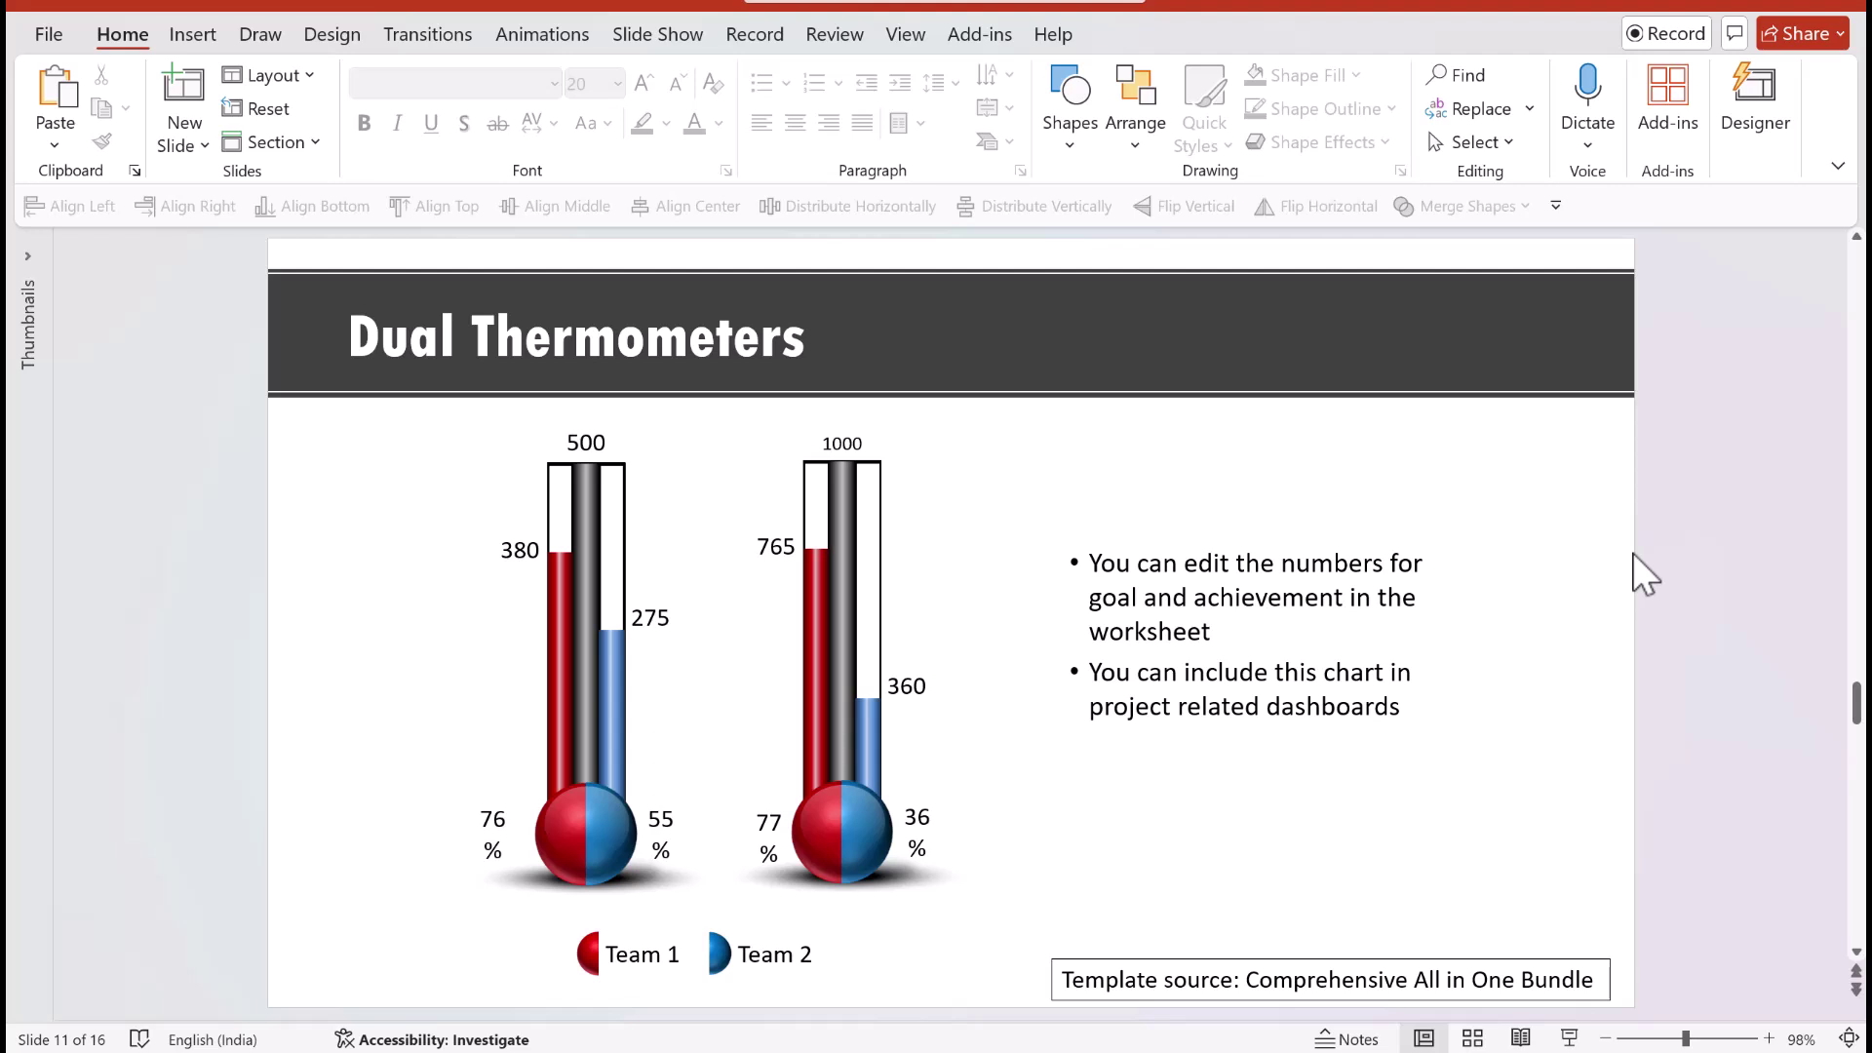
{"action": "scroll", "coordinate": [1645, 575], "scroll_direction": "down", "scroll_amount": 1}
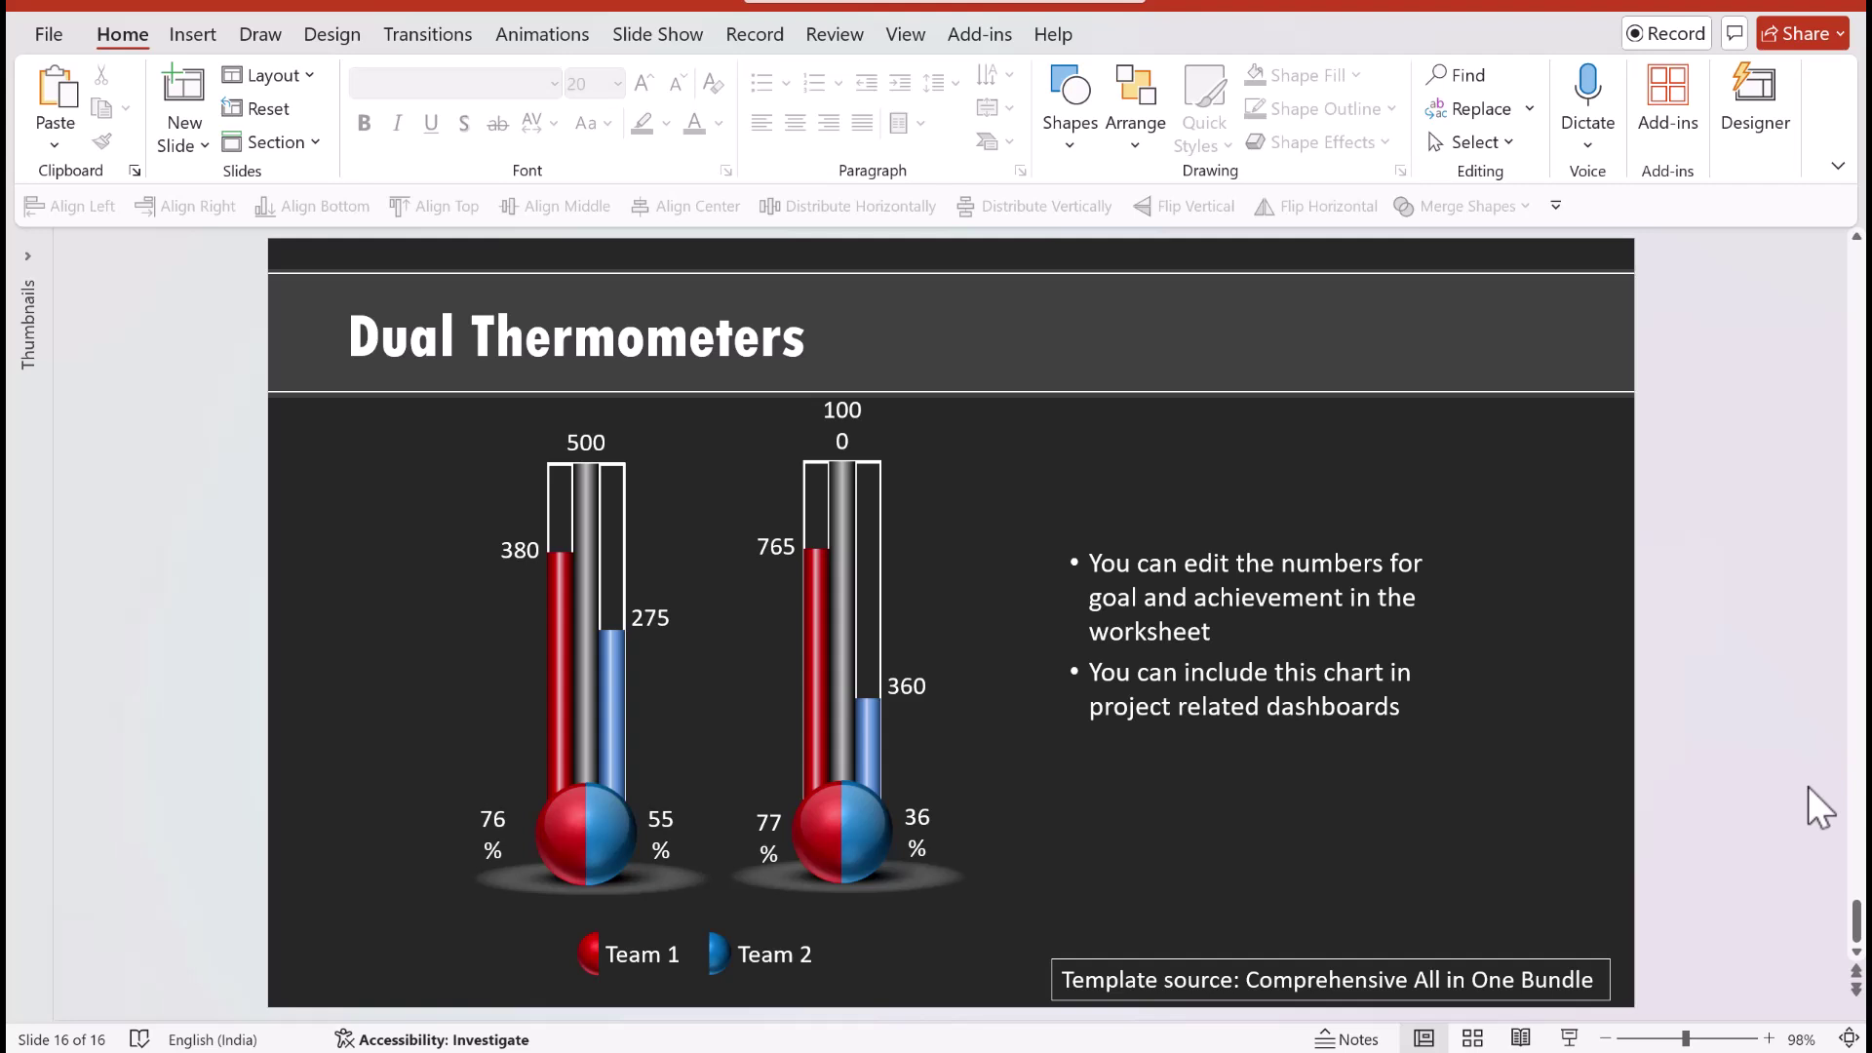
Step: Switch to Chrome with the Presentation Process shop page for the All In One PowerPoint Bundle 2.0
{"action": "key", "text": "alt+Tab"}
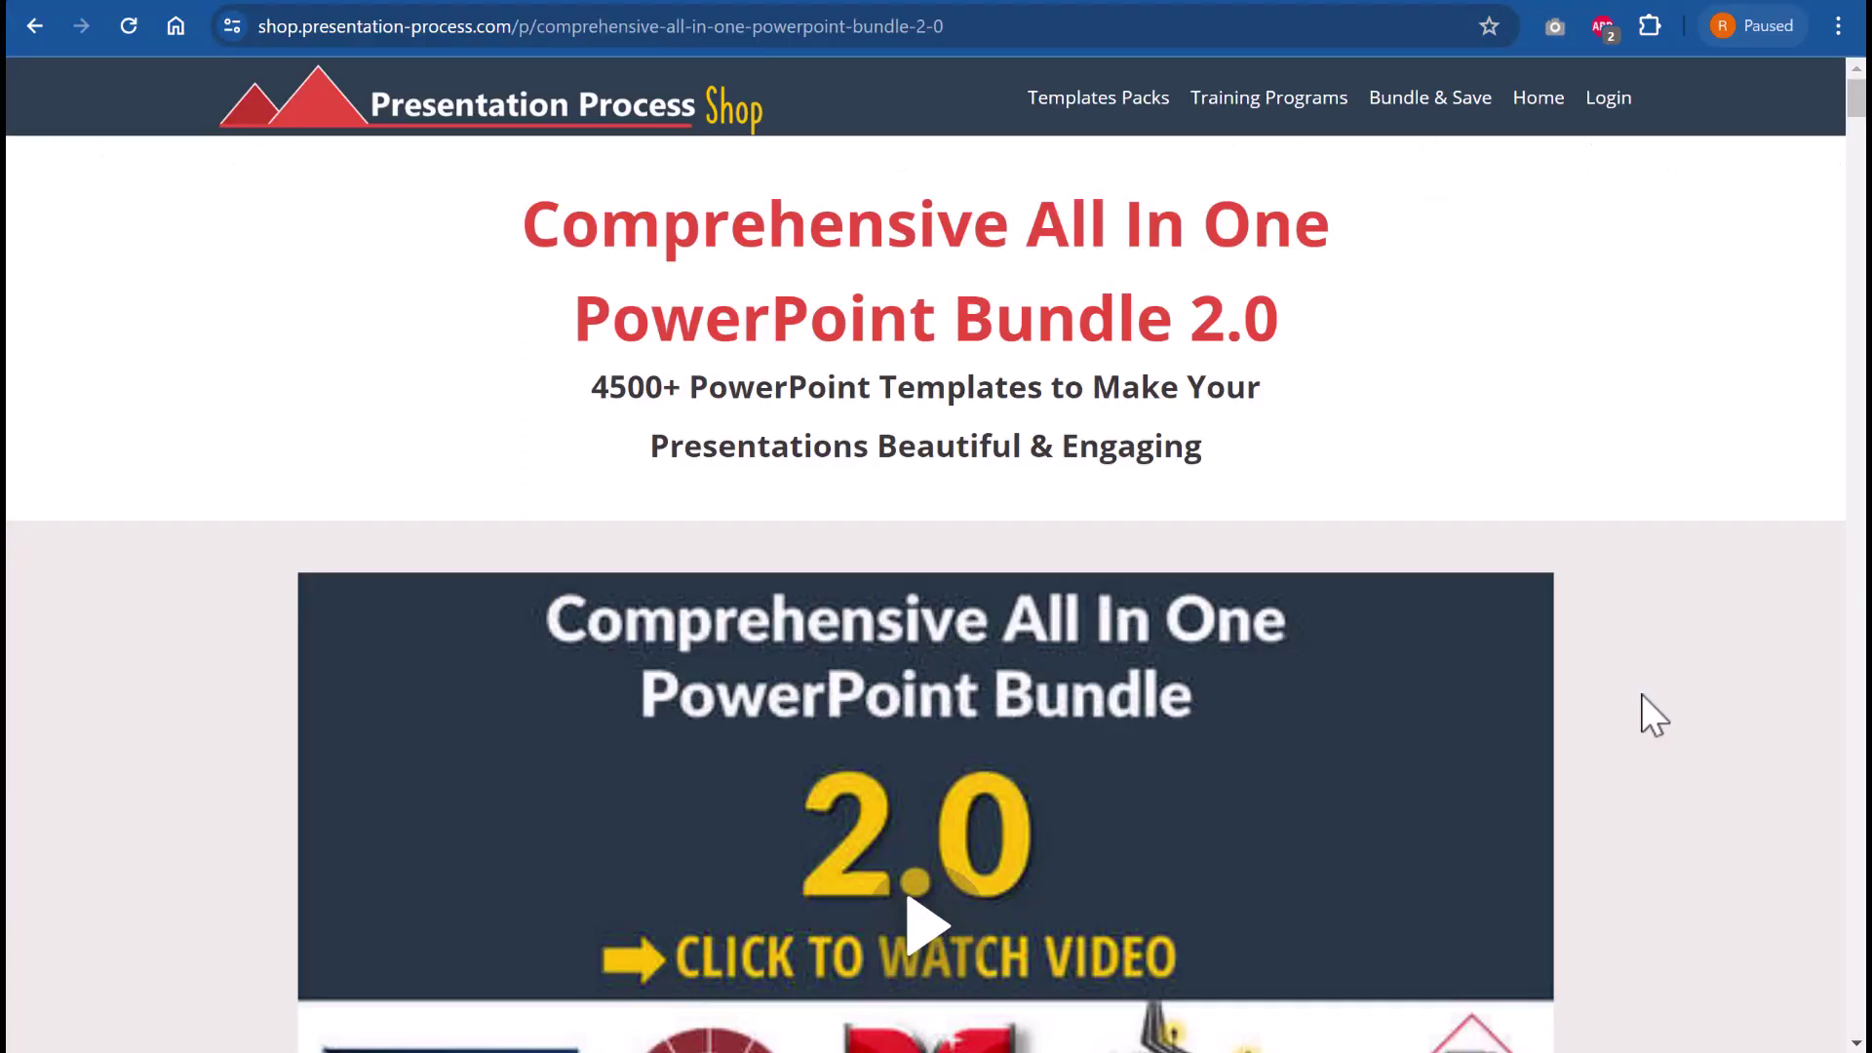